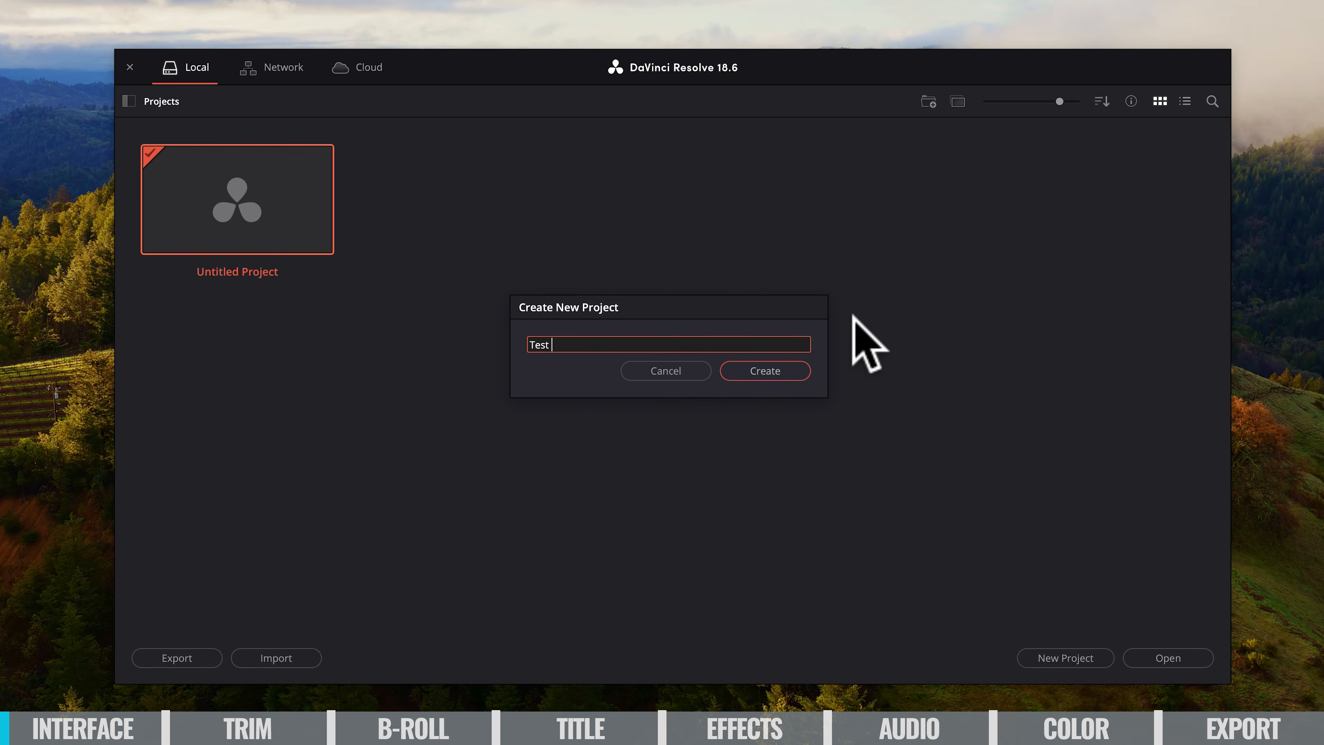
Create a new local project named "Test Edit"
{"action": "type", "text": "dit"}
{"action": "left_click", "coordinate": [756, 371]}
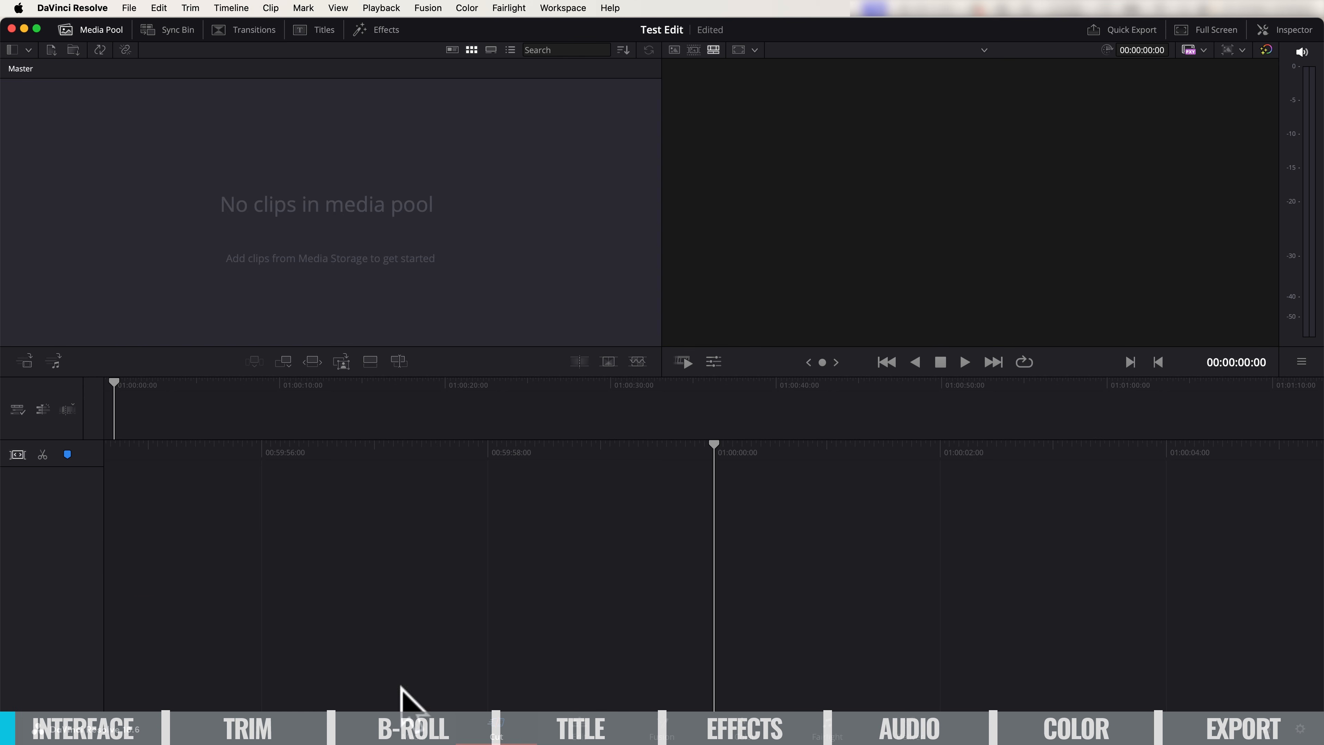
Look through the Media, Cut, Edit, Fusion, Color, Fairlight and Deliver pages, and view the Project Manager
{"action": "left_click", "coordinate": [413, 736]}
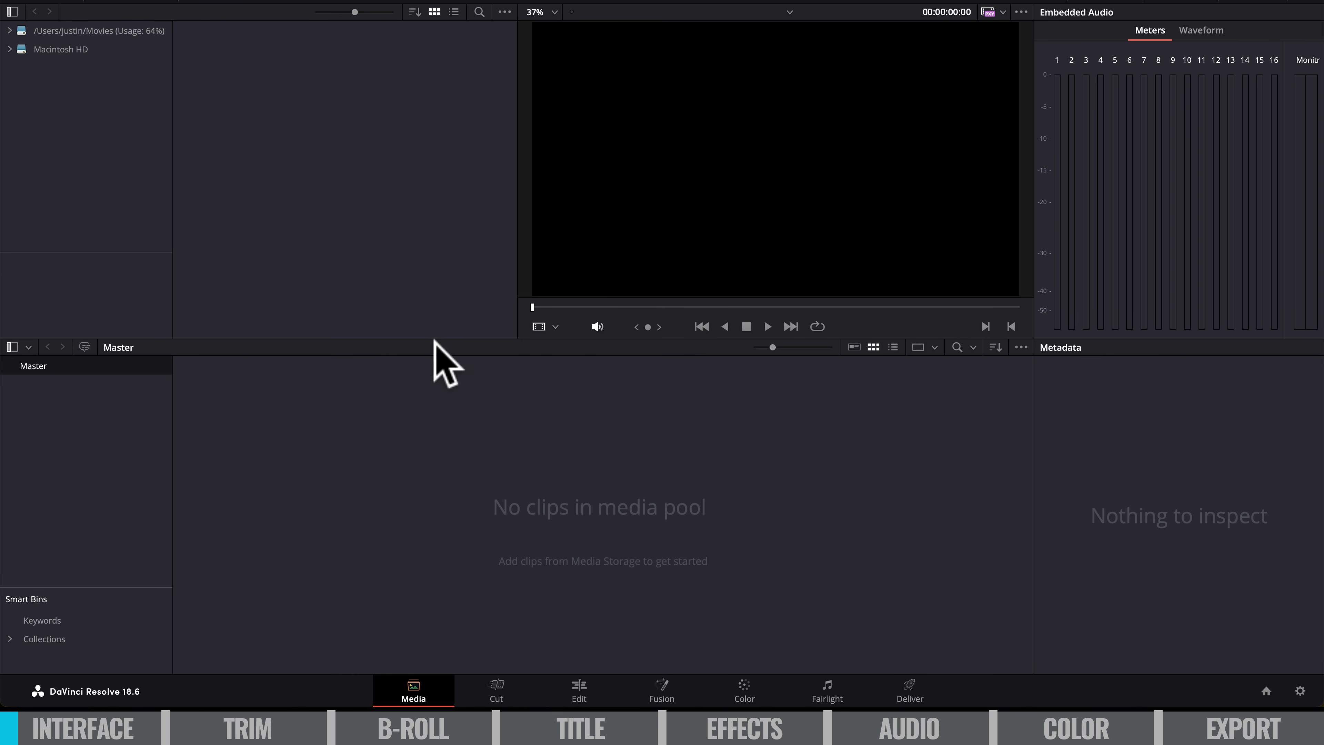
{"action": "left_click", "coordinate": [494, 687]}
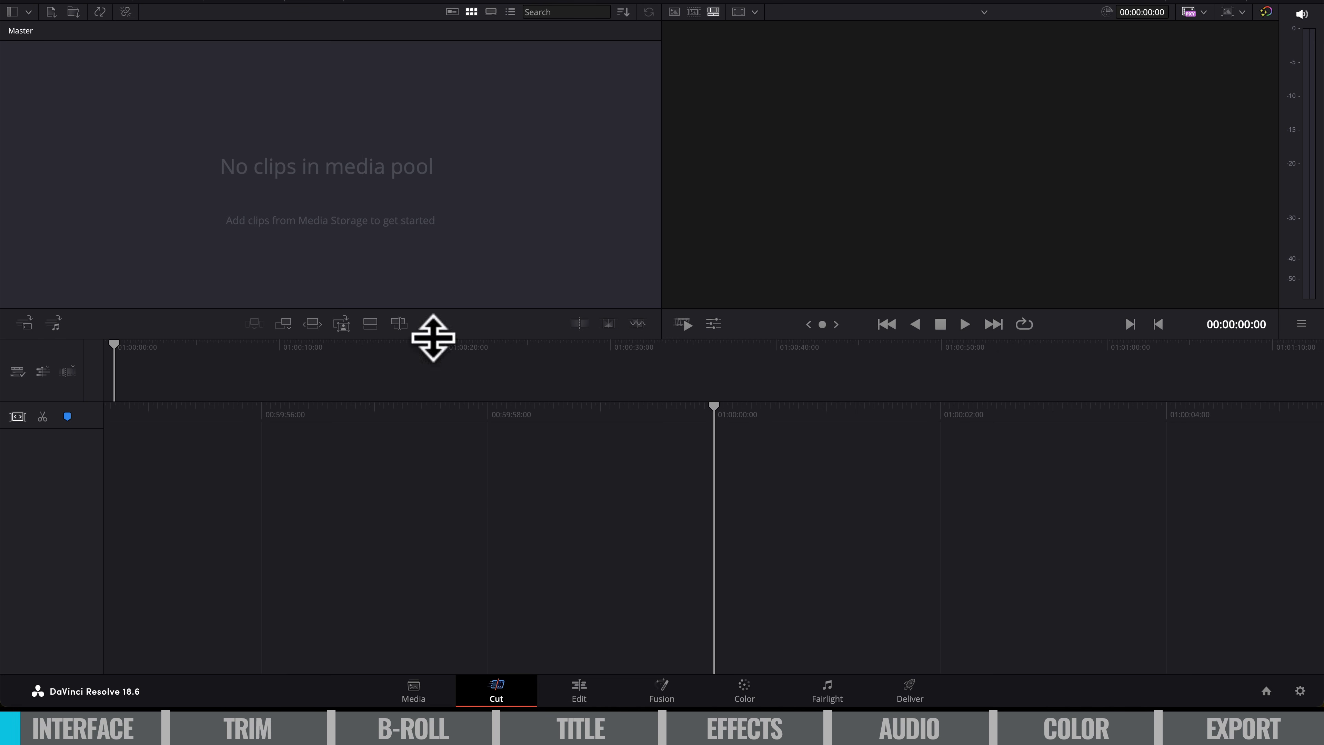
{"action": "left_click", "coordinate": [582, 686]}
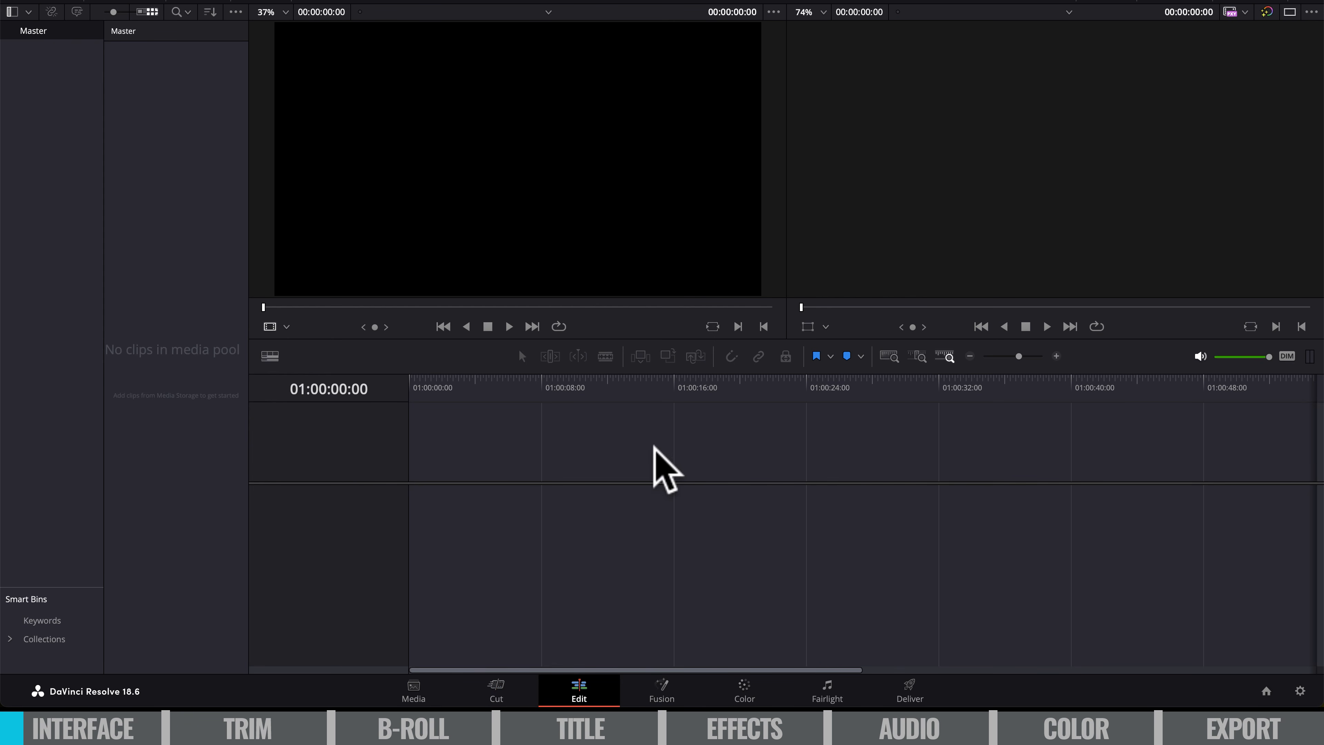
{"action": "left_click", "coordinate": [659, 681]}
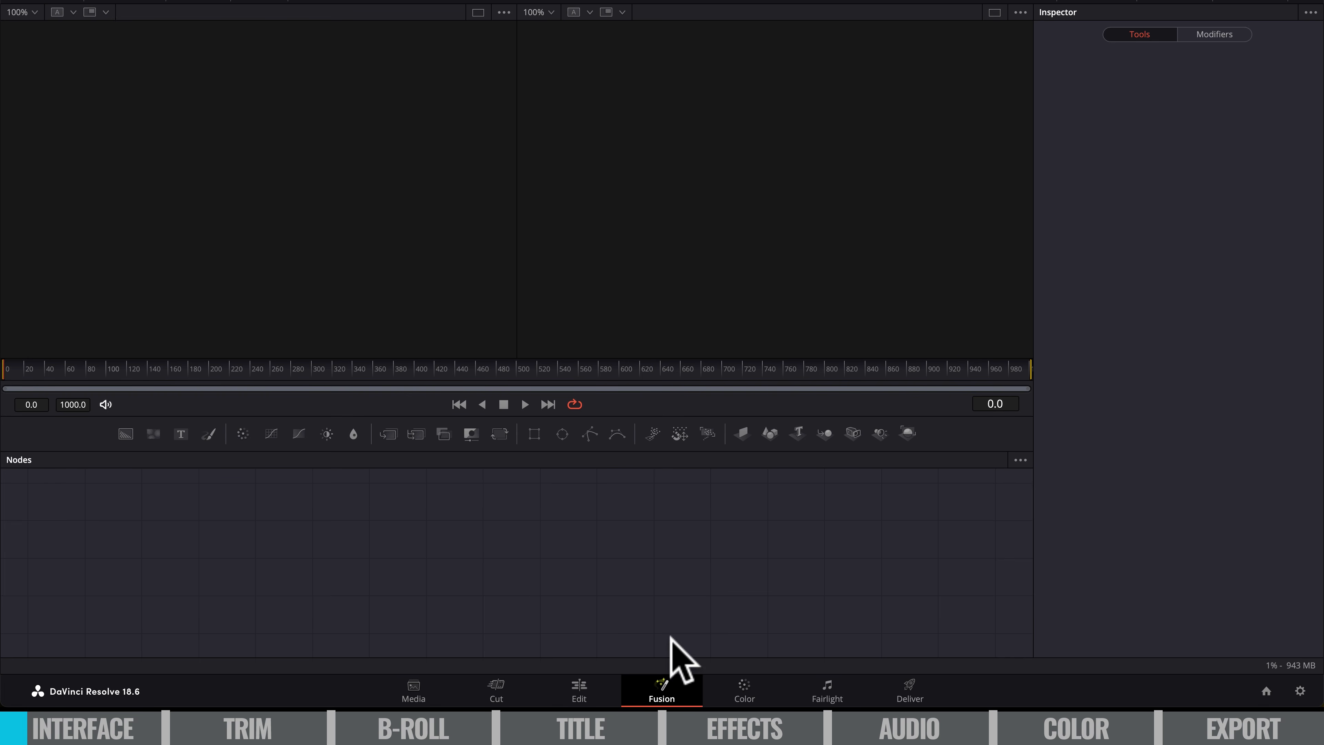
{"action": "left_click", "coordinate": [751, 670]}
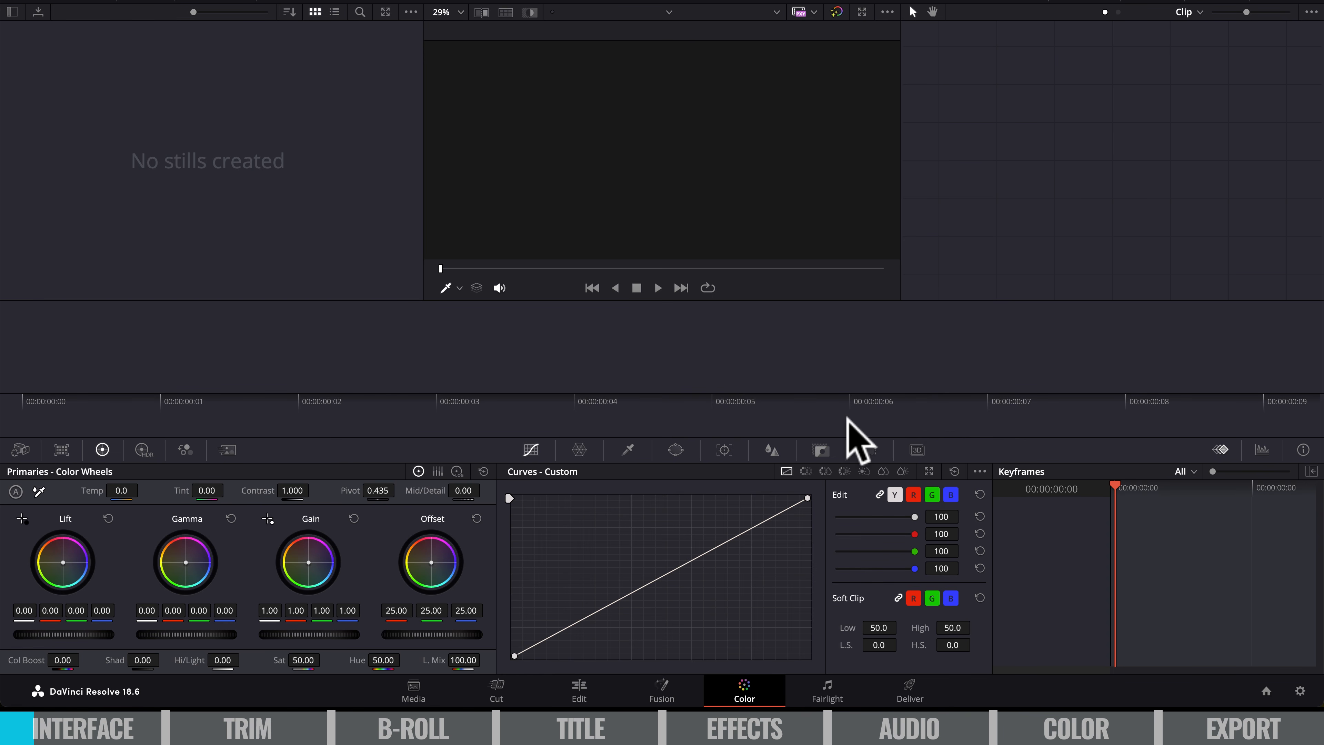
{"action": "left_click", "coordinate": [845, 684]}
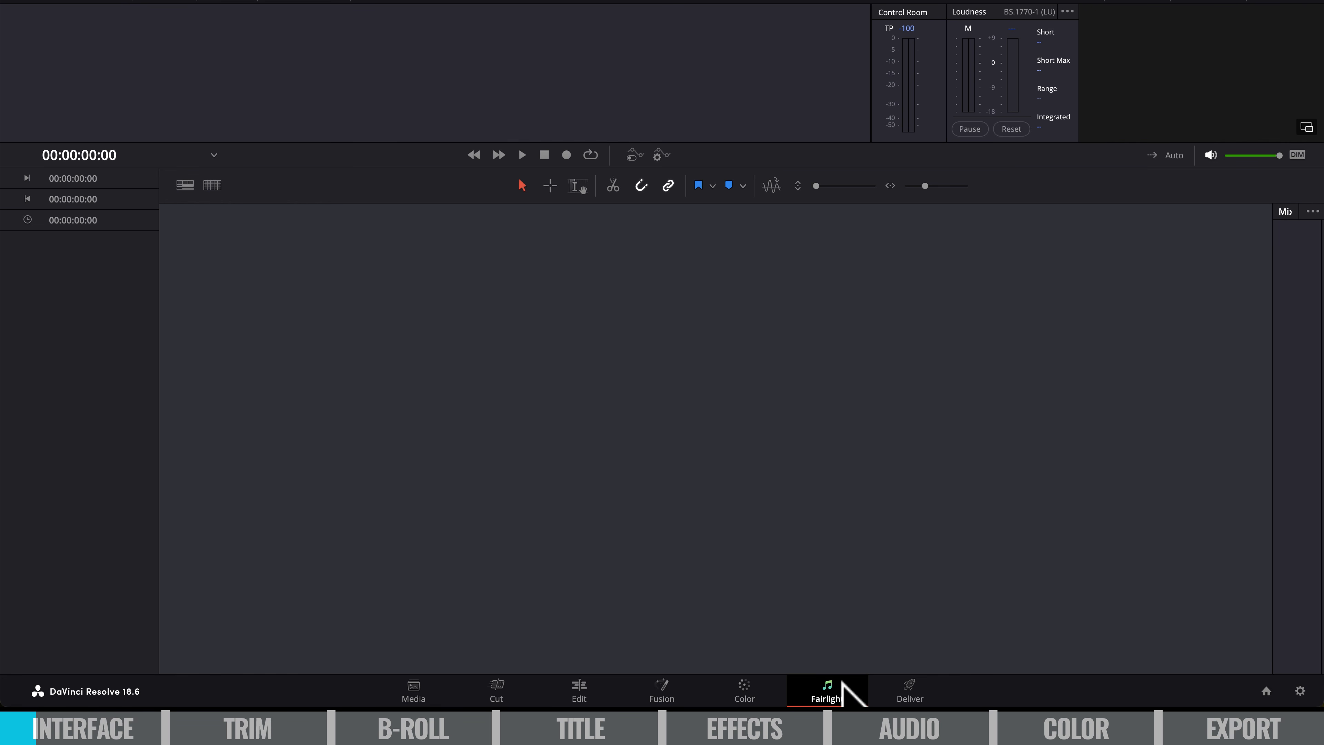
{"action": "left_click", "coordinate": [909, 691]}
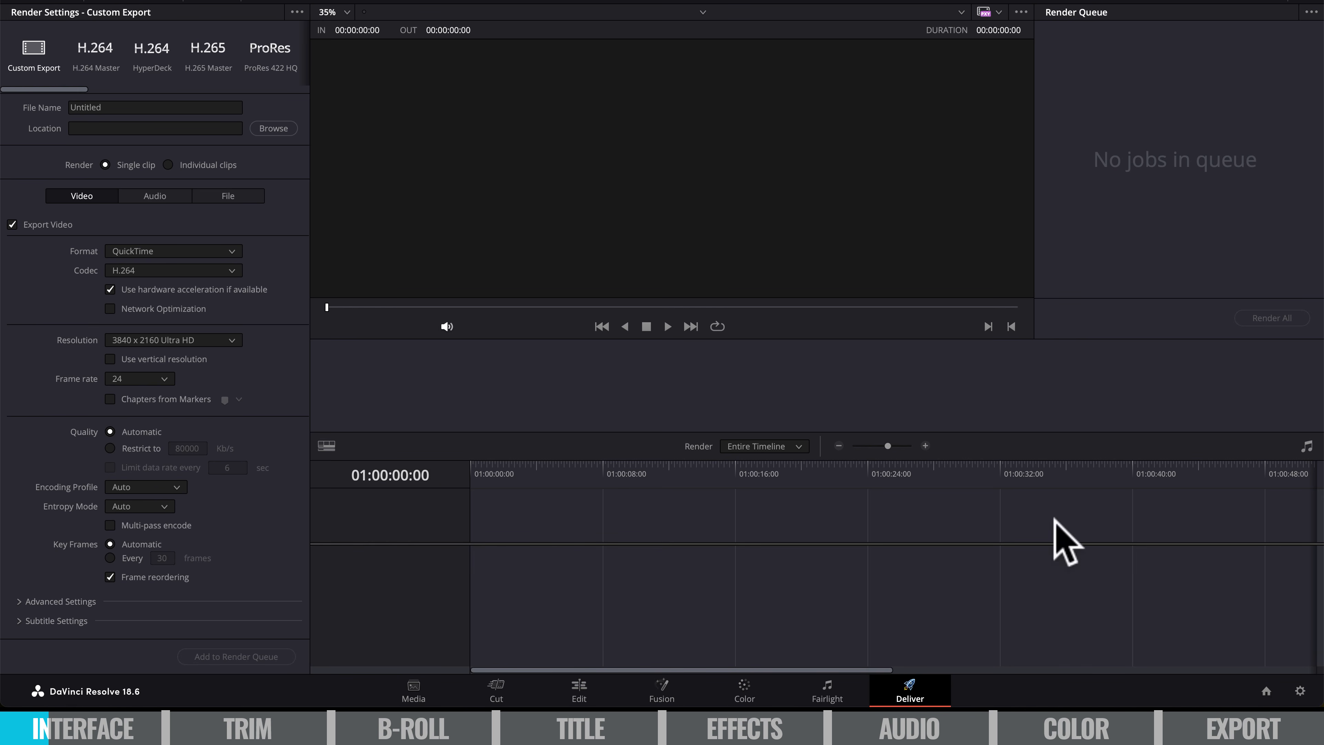
{"action": "left_click", "coordinate": [1256, 685]}
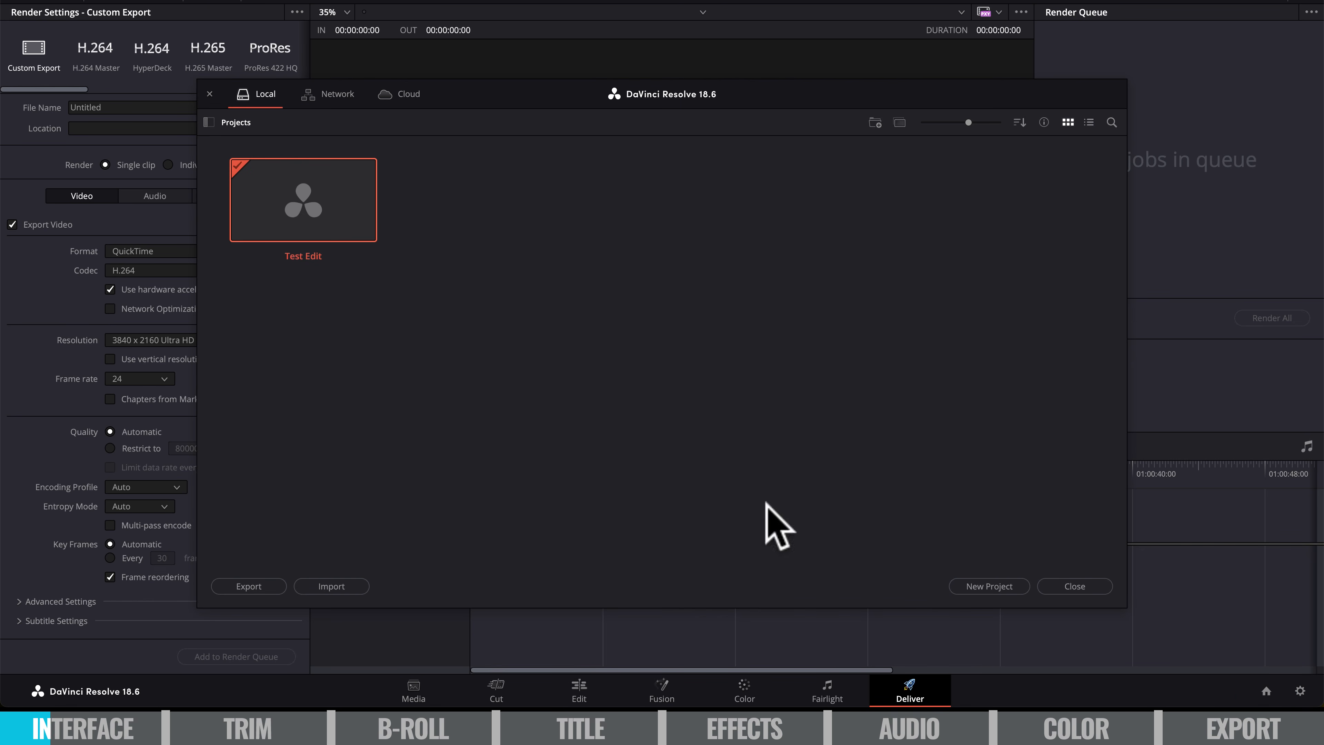
{"action": "left_click", "coordinate": [1079, 579]}
Set the project's timeline resolution to 1920 x 1080 HD in the project settings
{"action": "left_click", "coordinate": [1298, 692]}
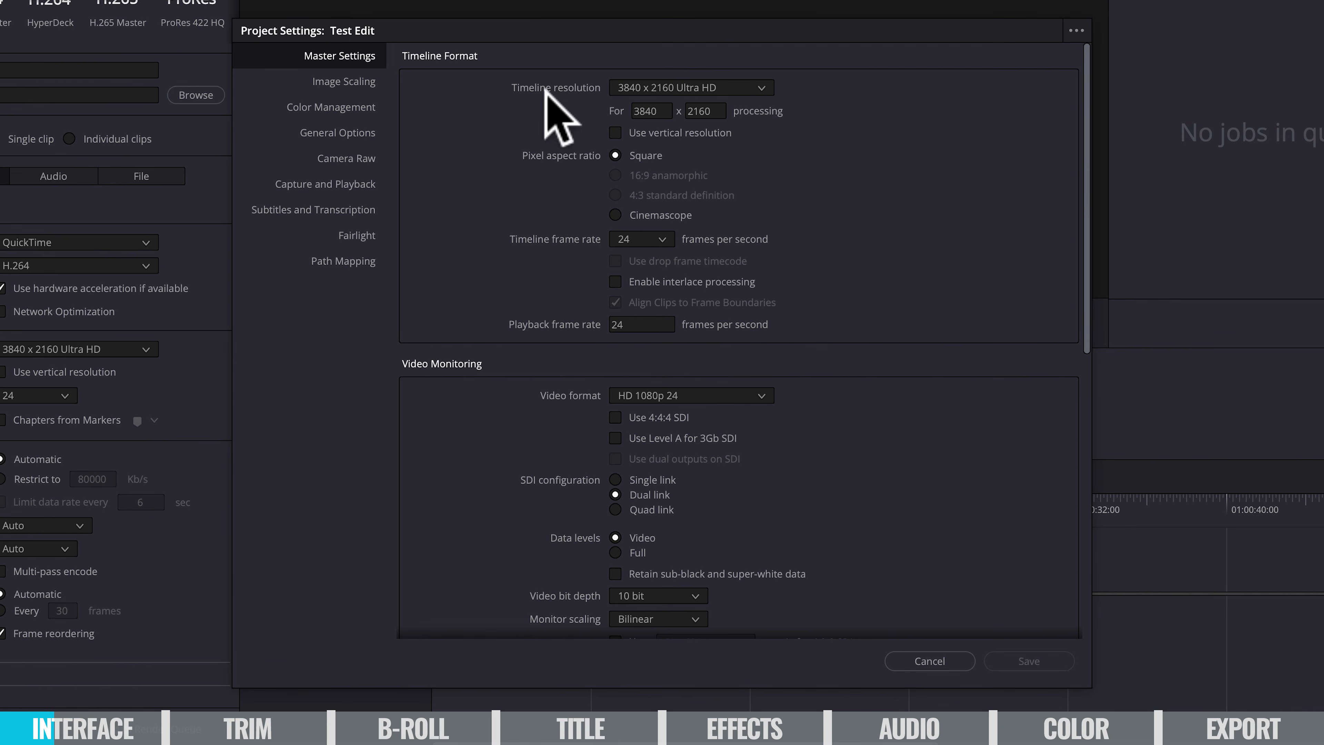
{"action": "left_click", "coordinate": [759, 87]}
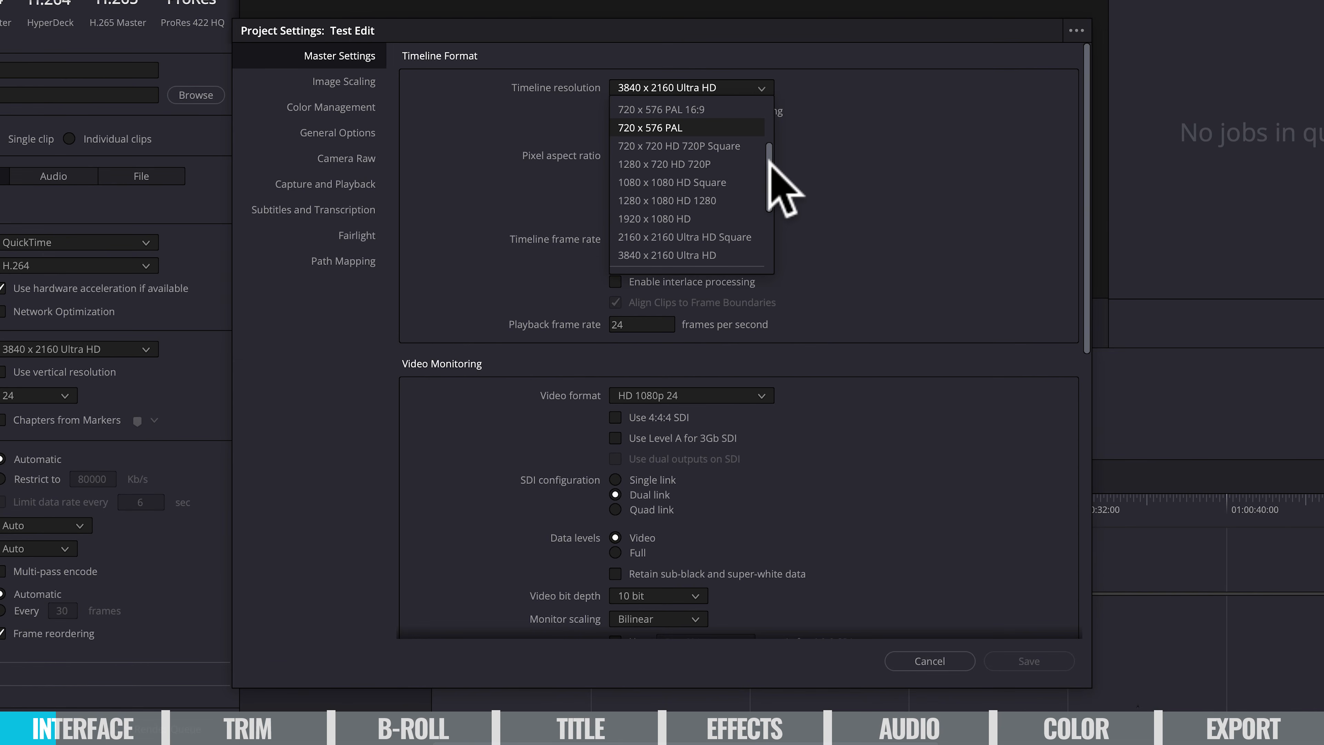
{"action": "left_click", "coordinate": [705, 219]}
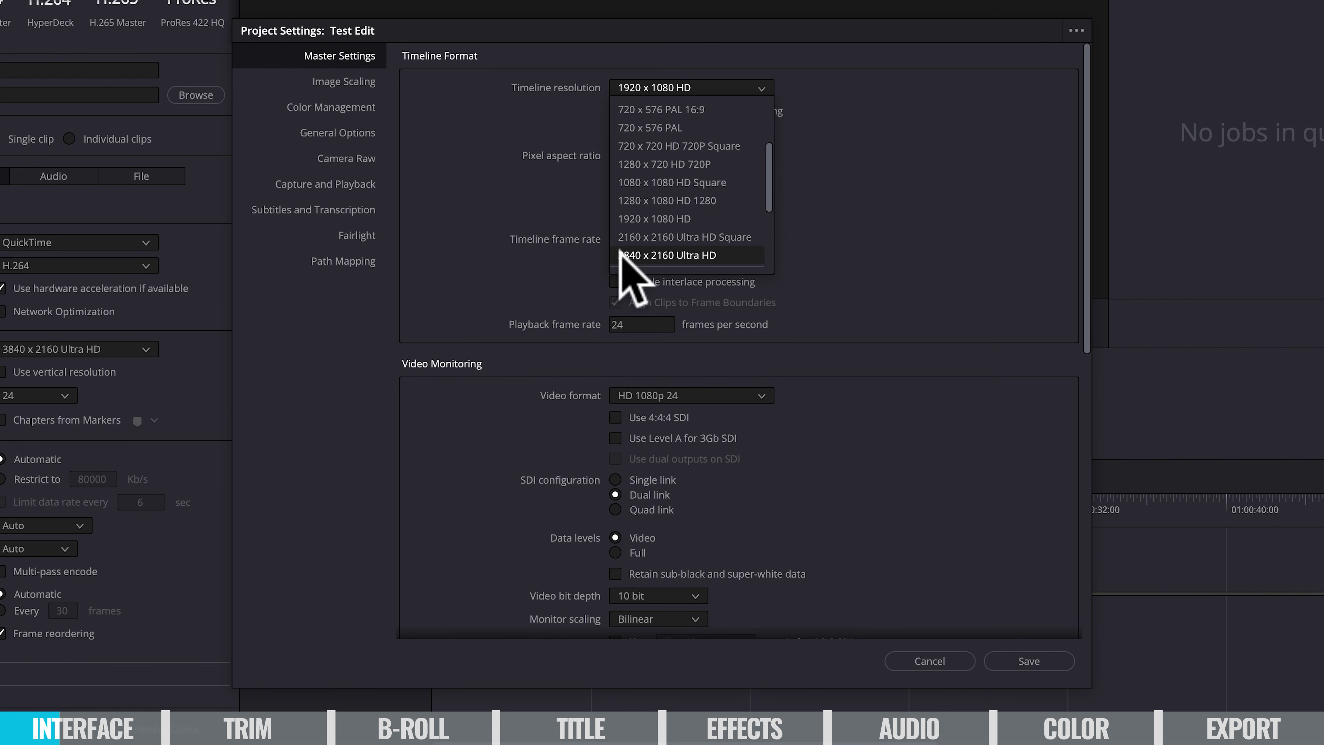
{"action": "left_click_drag", "start_coordinate": [769, 194], "coordinate": [756, 241]}
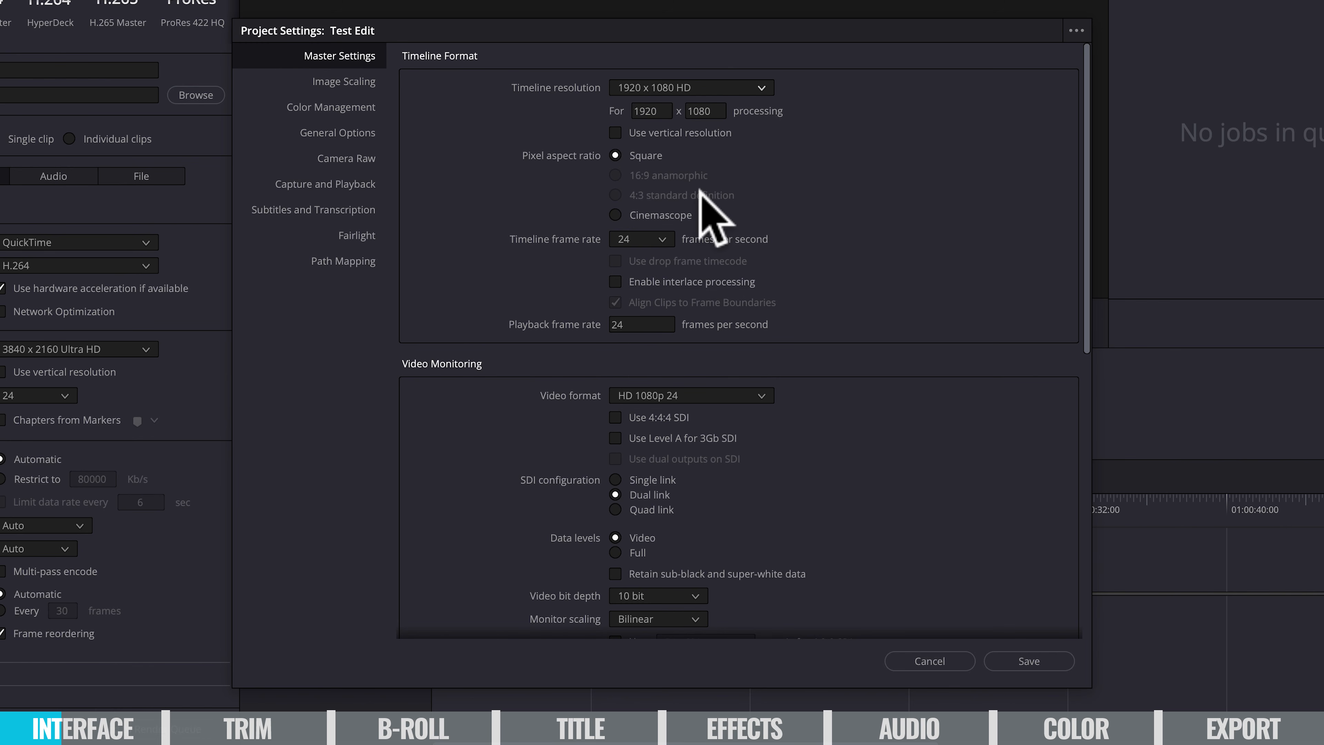
Try the vertical resolution option for the timeline and view its resolution presets
{"action": "left_click", "coordinate": [615, 133]}
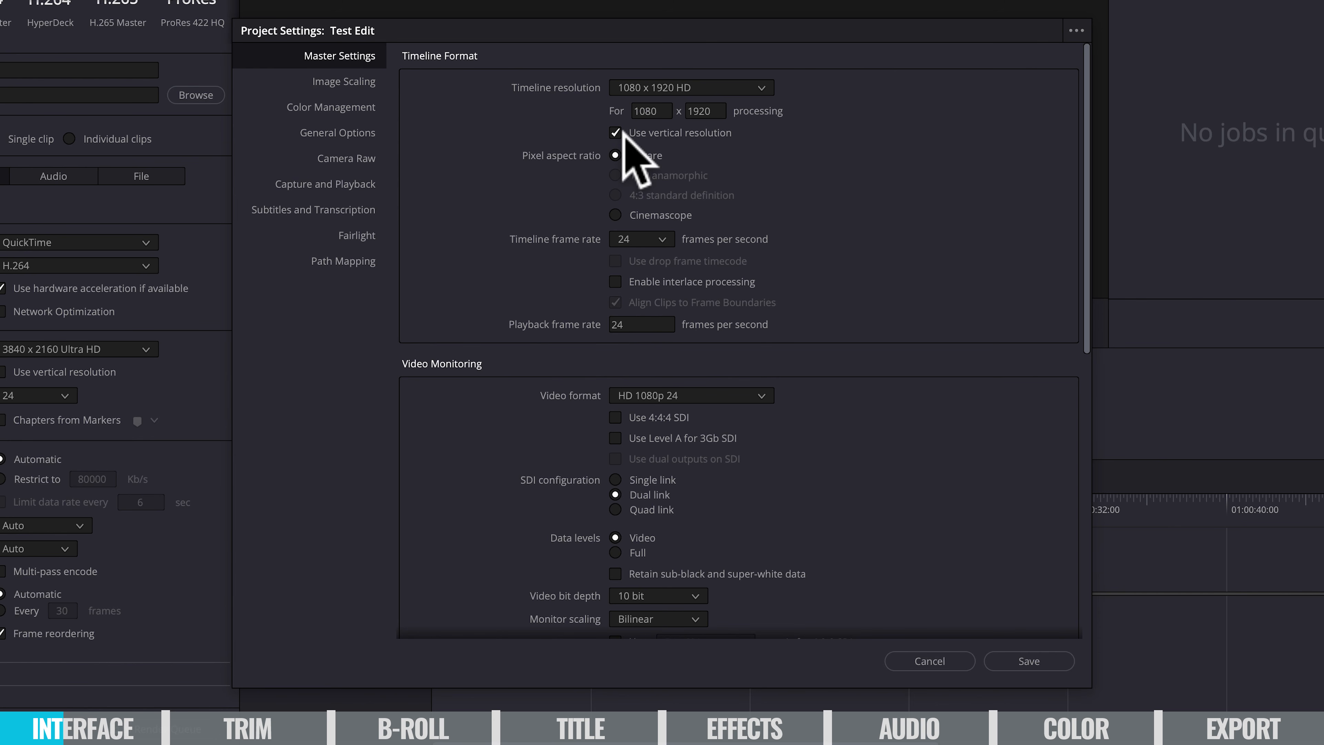
{"action": "left_click", "coordinate": [761, 87]}
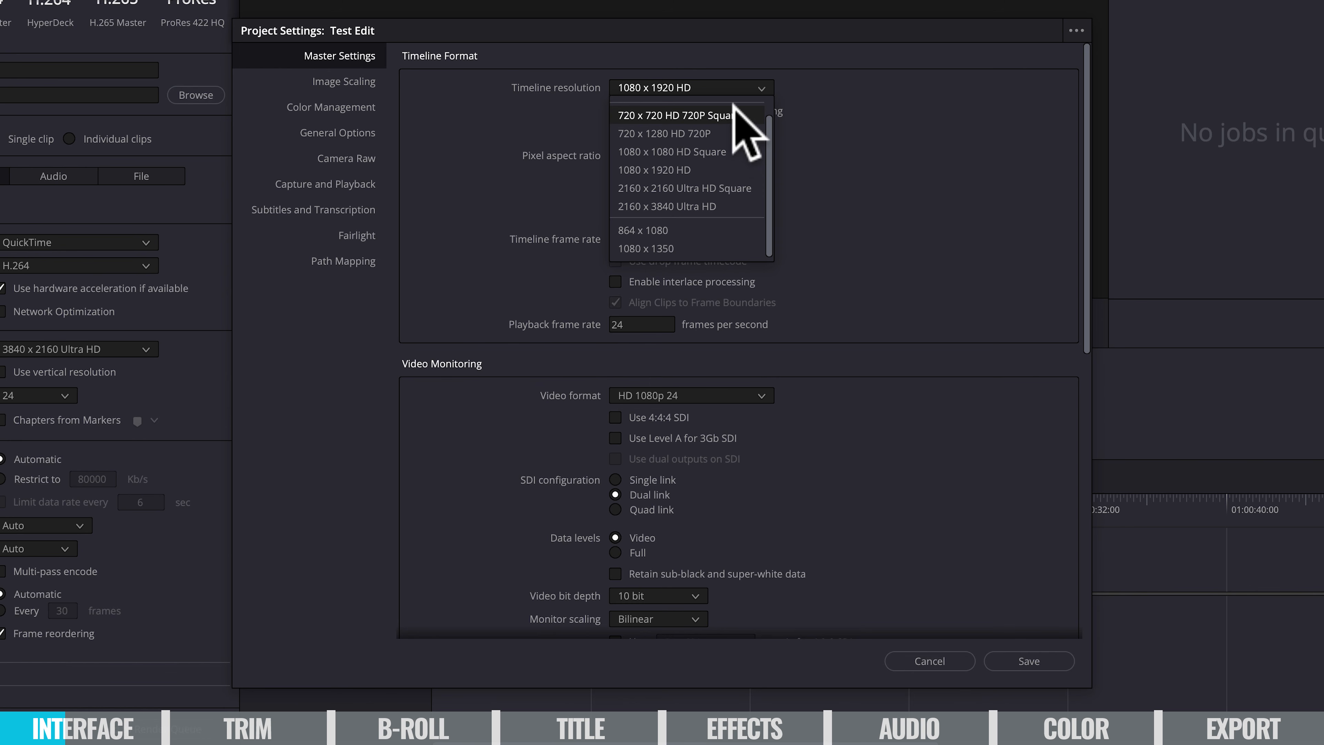
{"action": "left_click", "coordinate": [787, 105]}
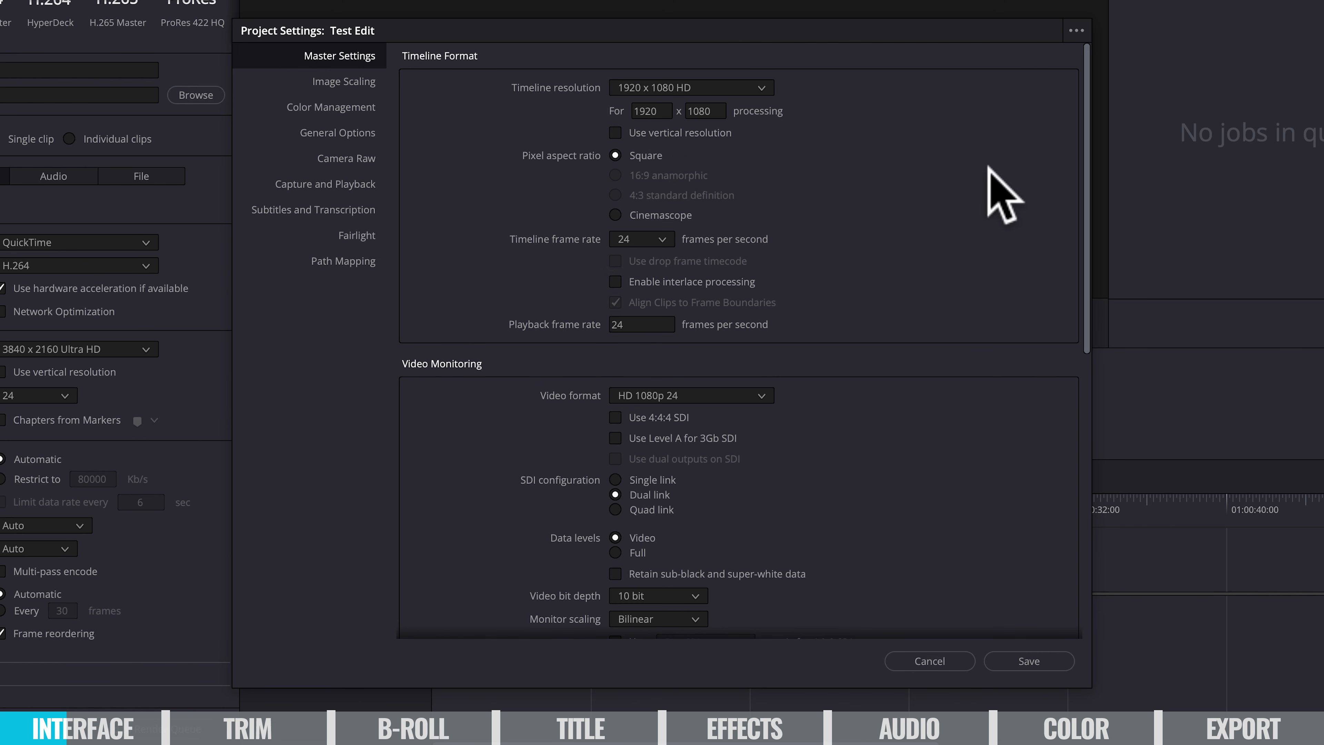
Set the timeline frame rate to 25 frames per second
{"action": "left_click", "coordinate": [658, 239]}
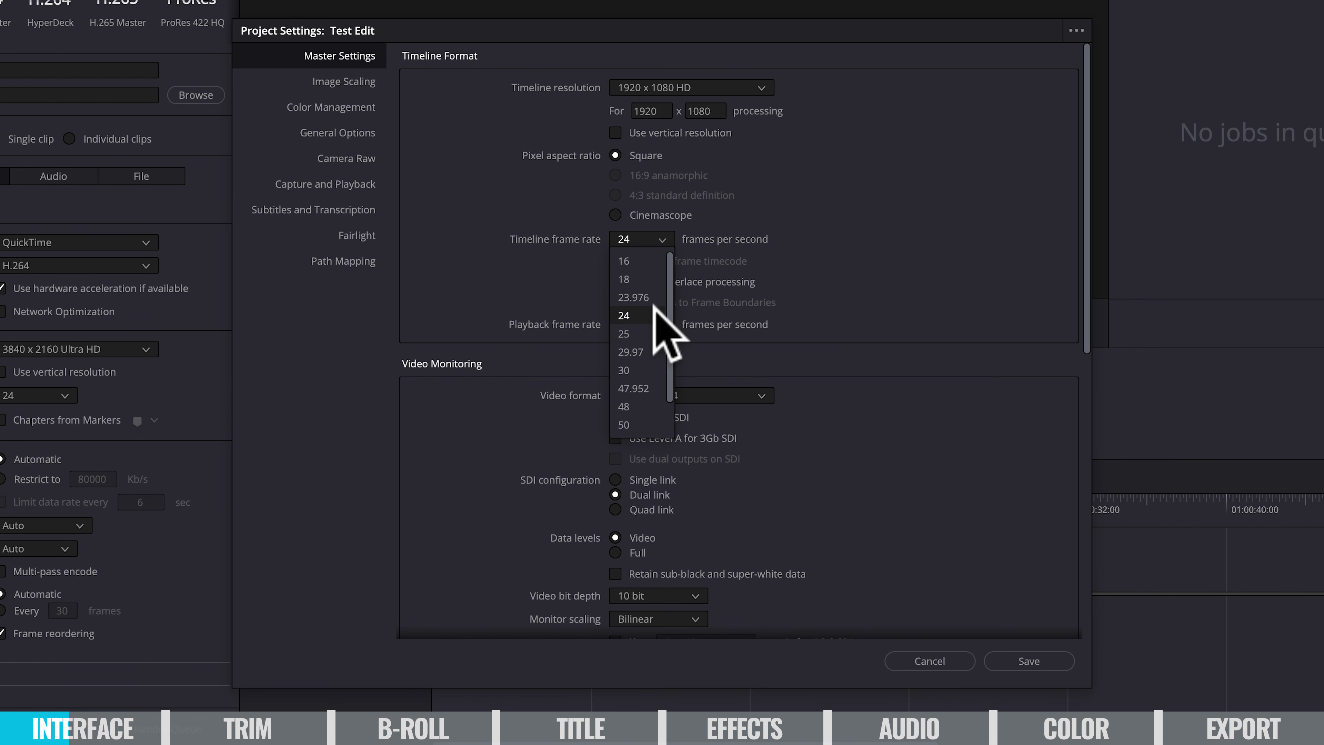
{"action": "left_click", "coordinate": [645, 331]}
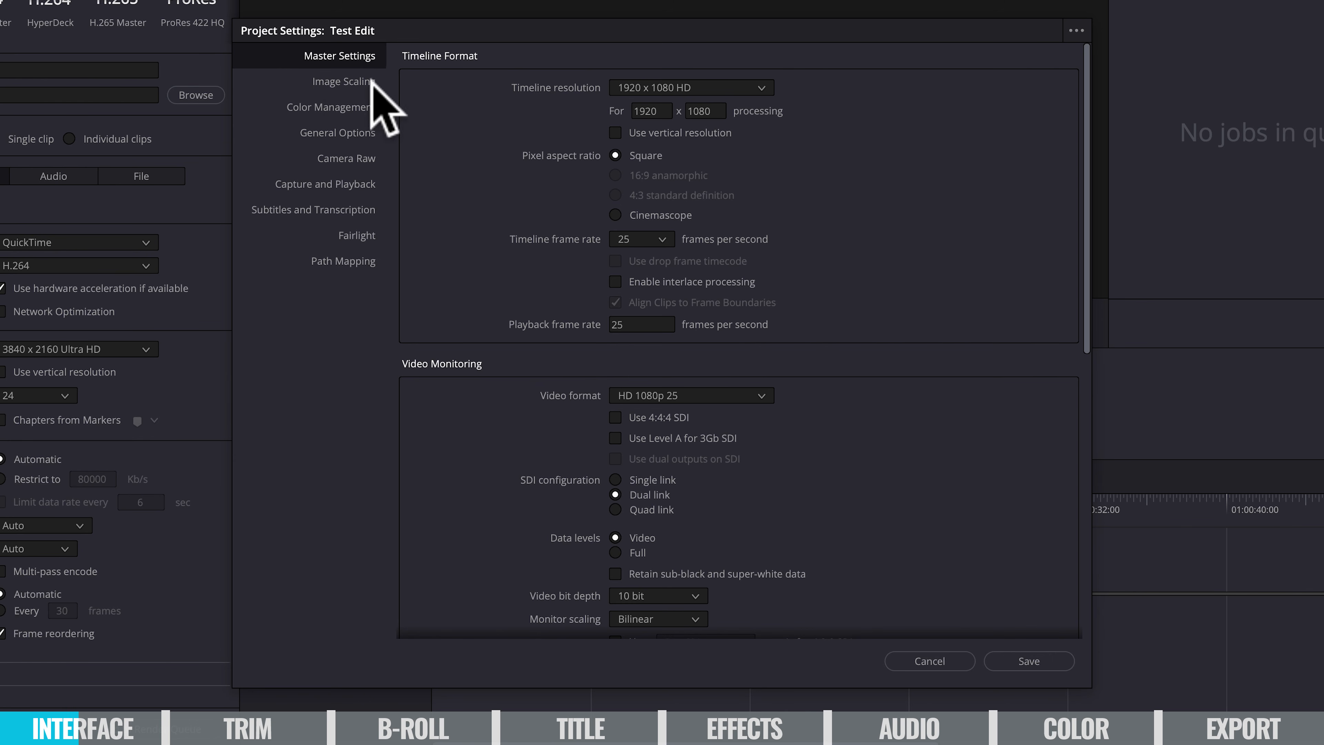
Review the Color Management, General Options, Camera Raw and remaining Master settings, and save the project settings
{"action": "left_click", "coordinate": [361, 107]}
{"action": "left_click", "coordinate": [350, 133]}
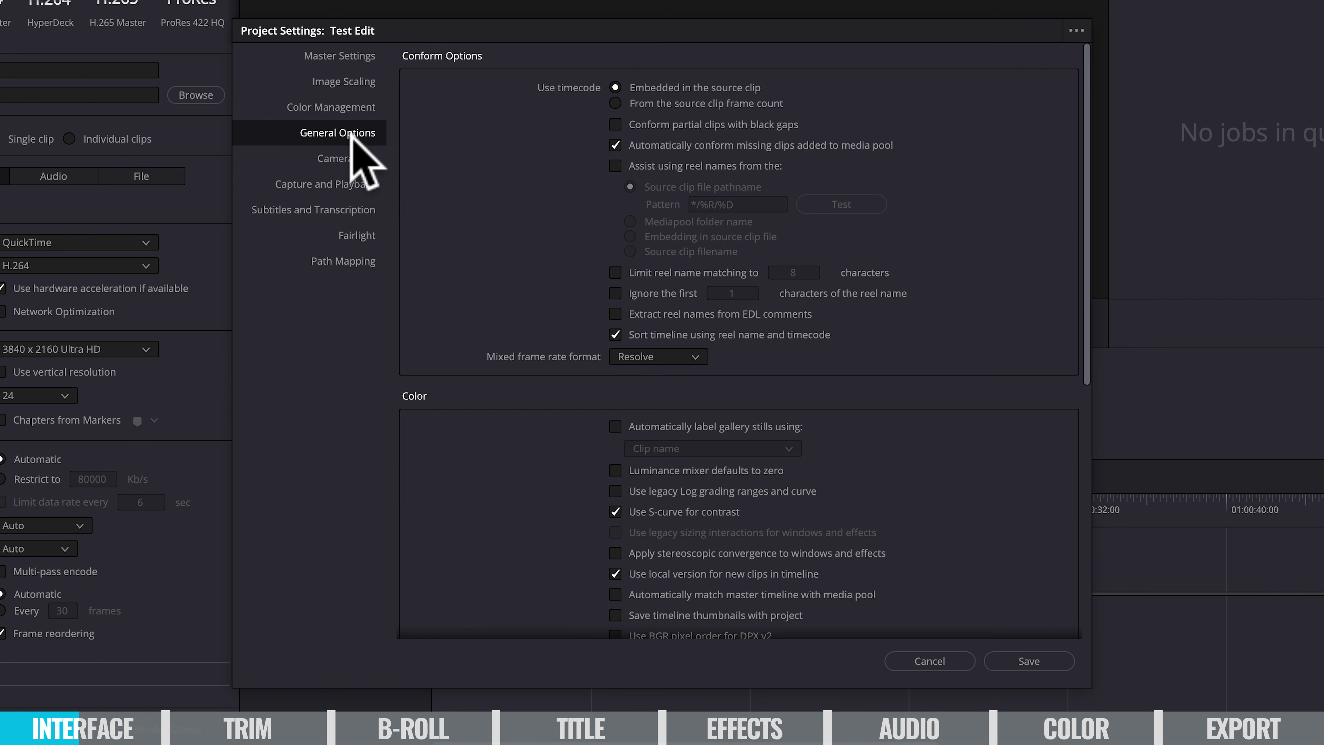
{"action": "left_click", "coordinate": [348, 159]}
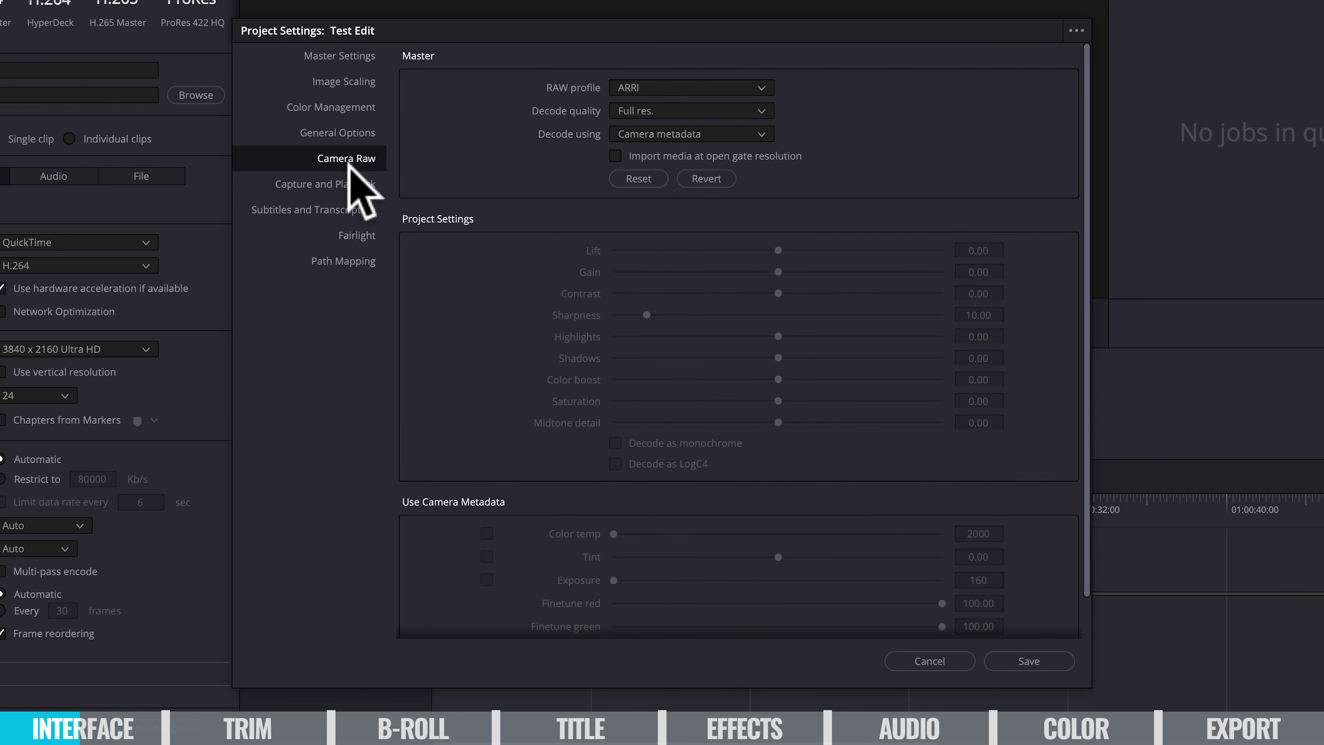
{"action": "left_click", "coordinate": [345, 56]}
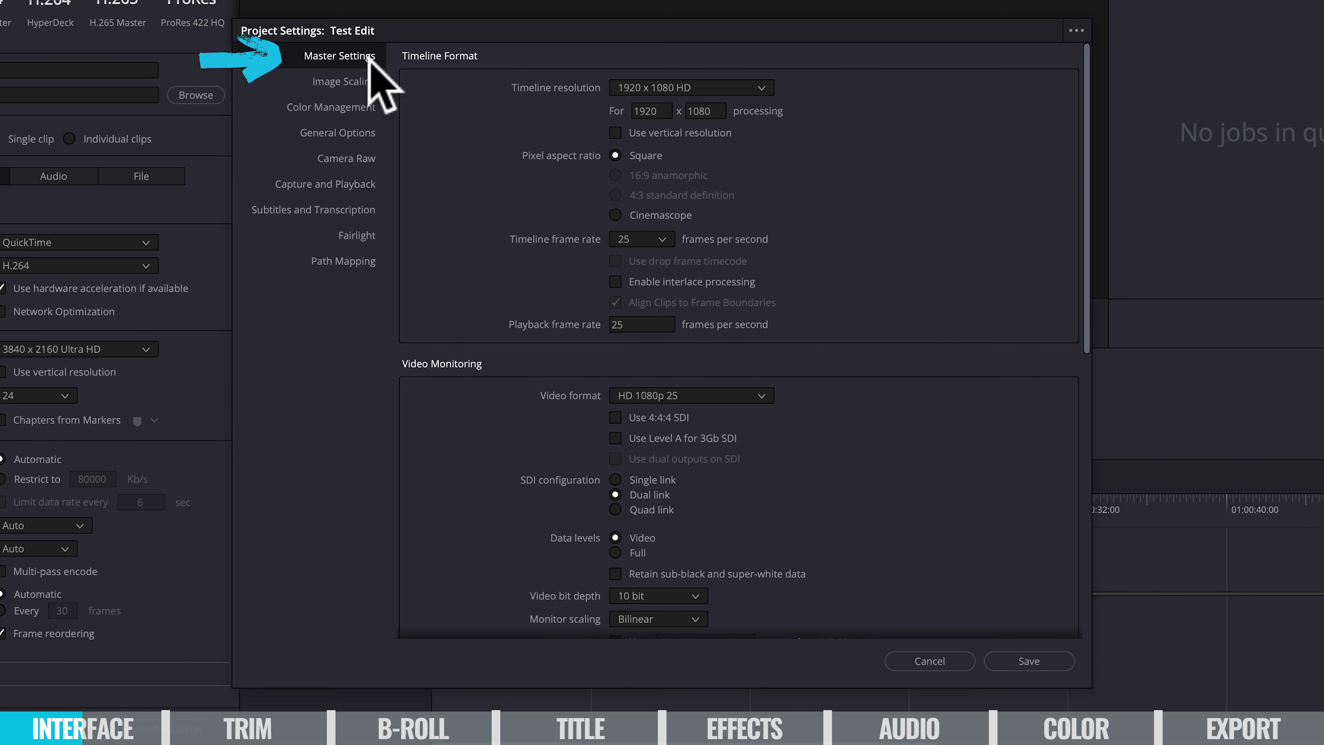
{"action": "left_click_drag", "start_coordinate": [1086, 190], "coordinate": [1078, 481]}
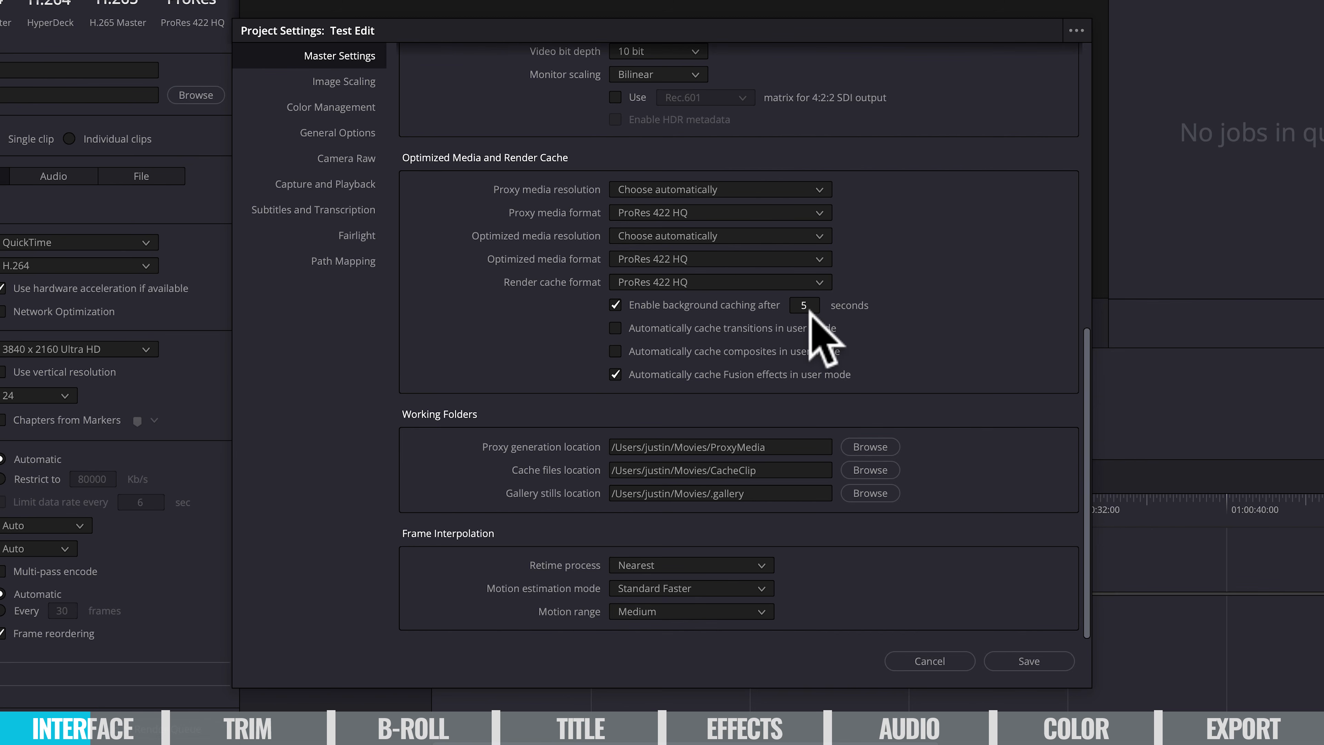
{"action": "left_click", "coordinate": [1029, 661]}
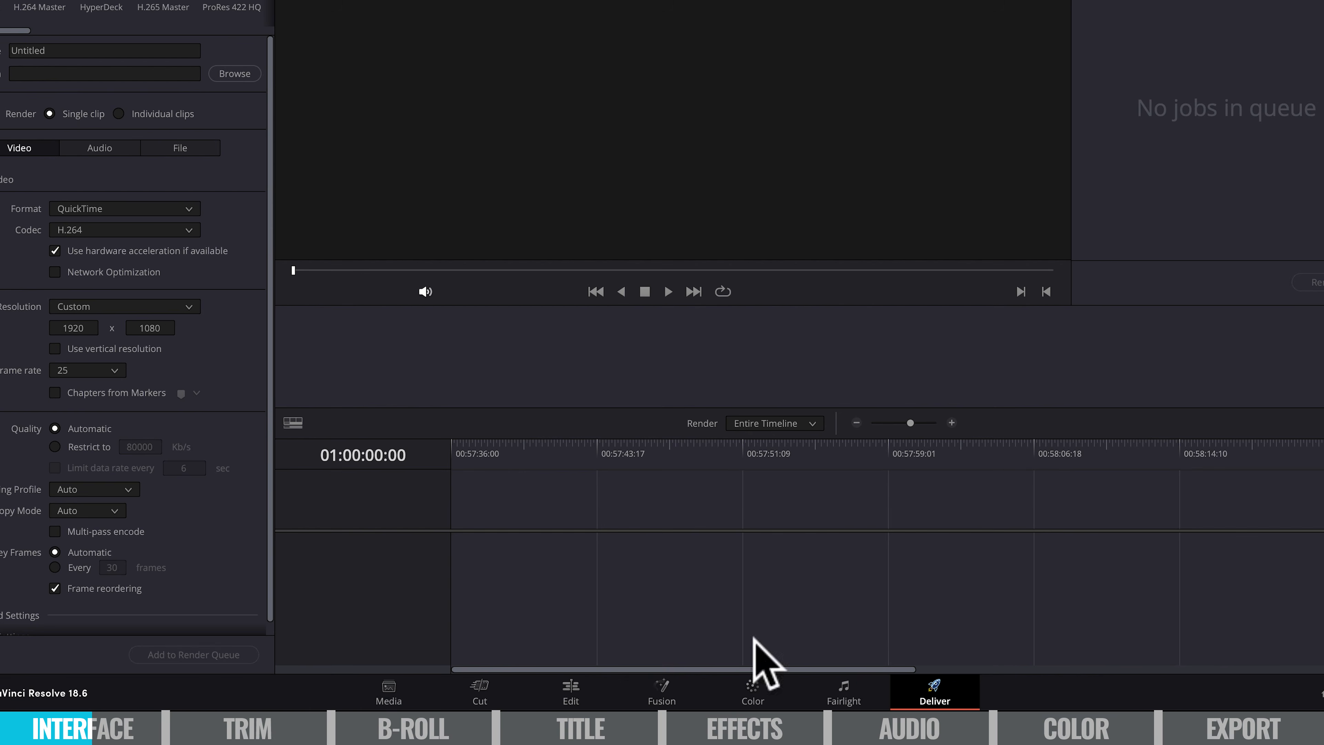
Import Camera-1080p.mp4 from the Desktop's Make Animated Titles folder into the media pool on the Media page
{"action": "left_click", "coordinate": [385, 688]}
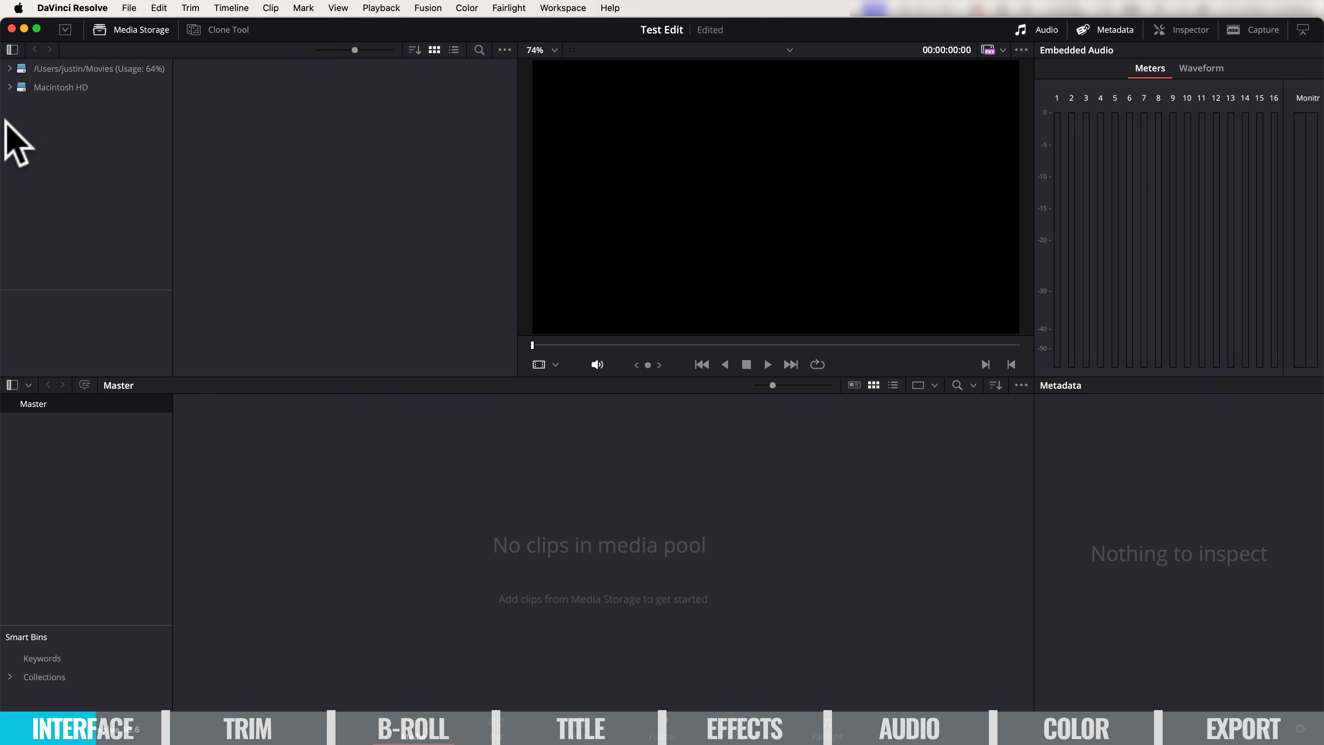
{"action": "left_click", "coordinate": [8, 87]}
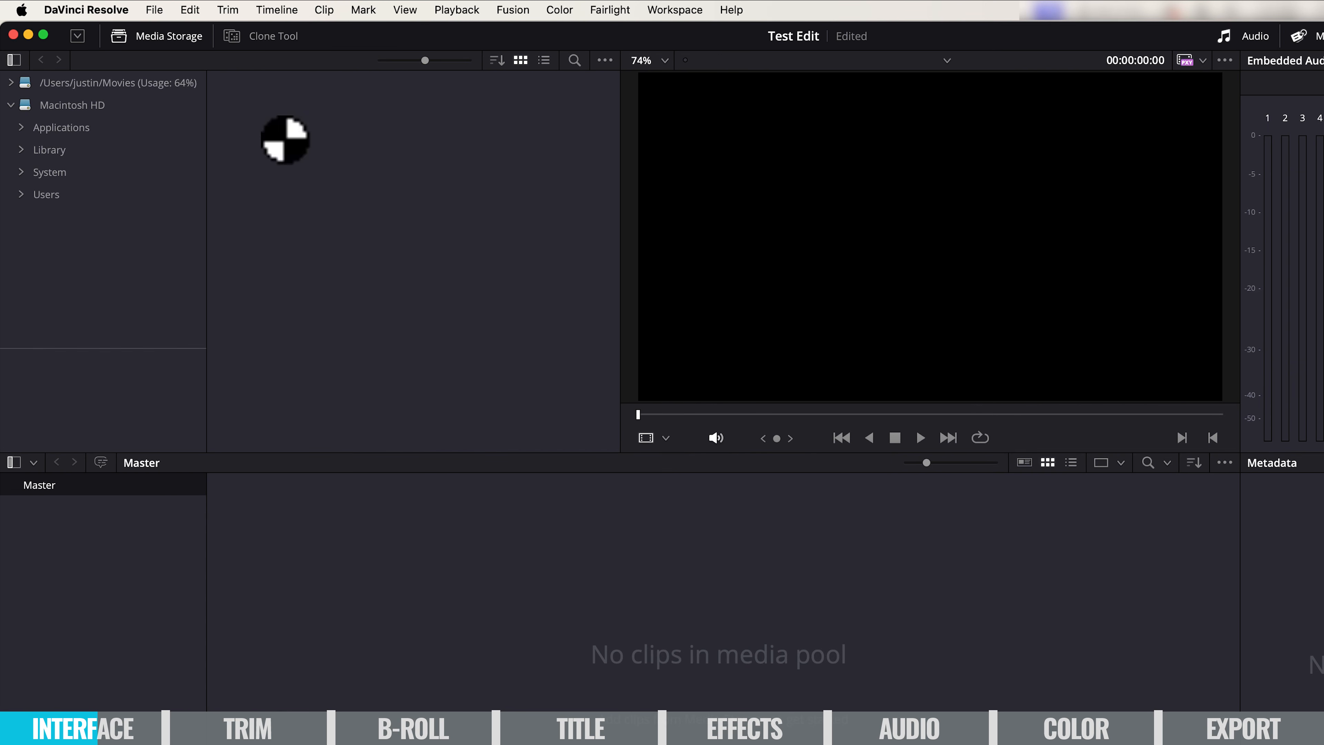
{"action": "left_click", "coordinate": [156, 10]}
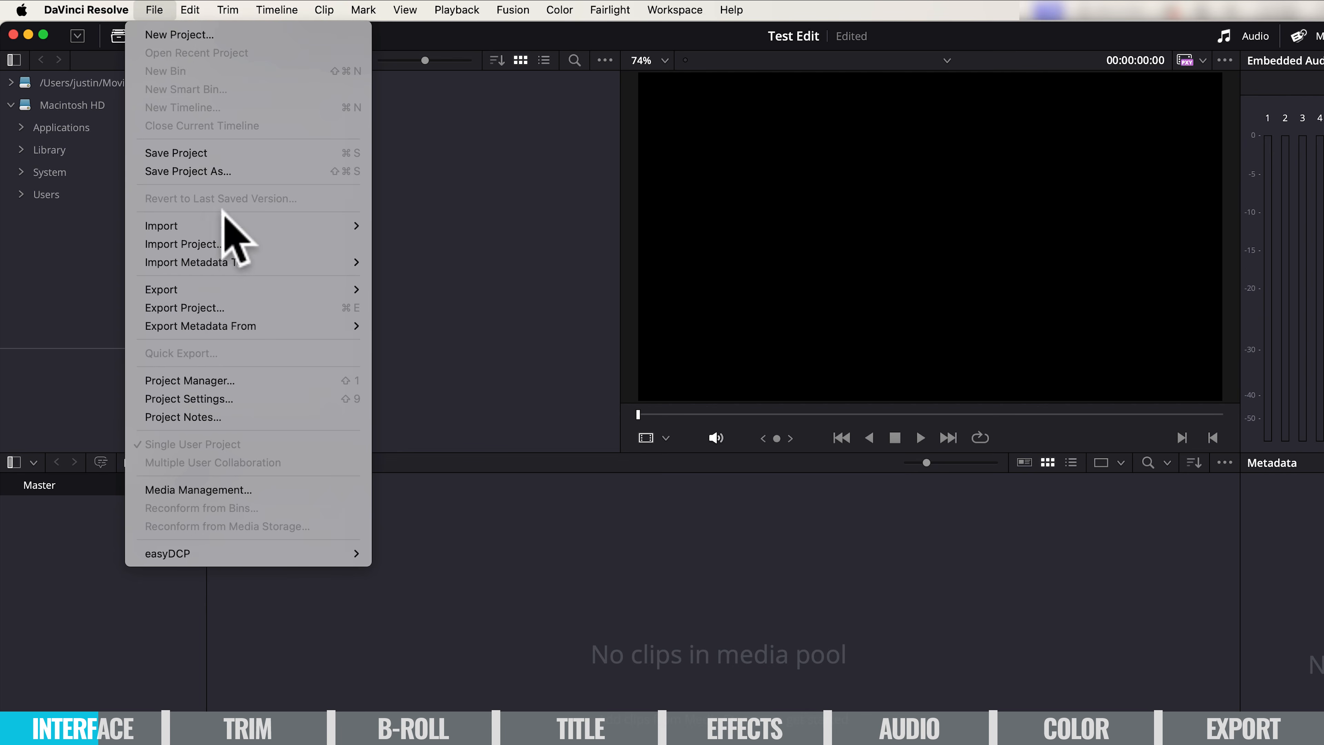
{"action": "mouse_move", "coordinate": [224, 225]}
{"action": "left_click", "coordinate": [451, 243]}
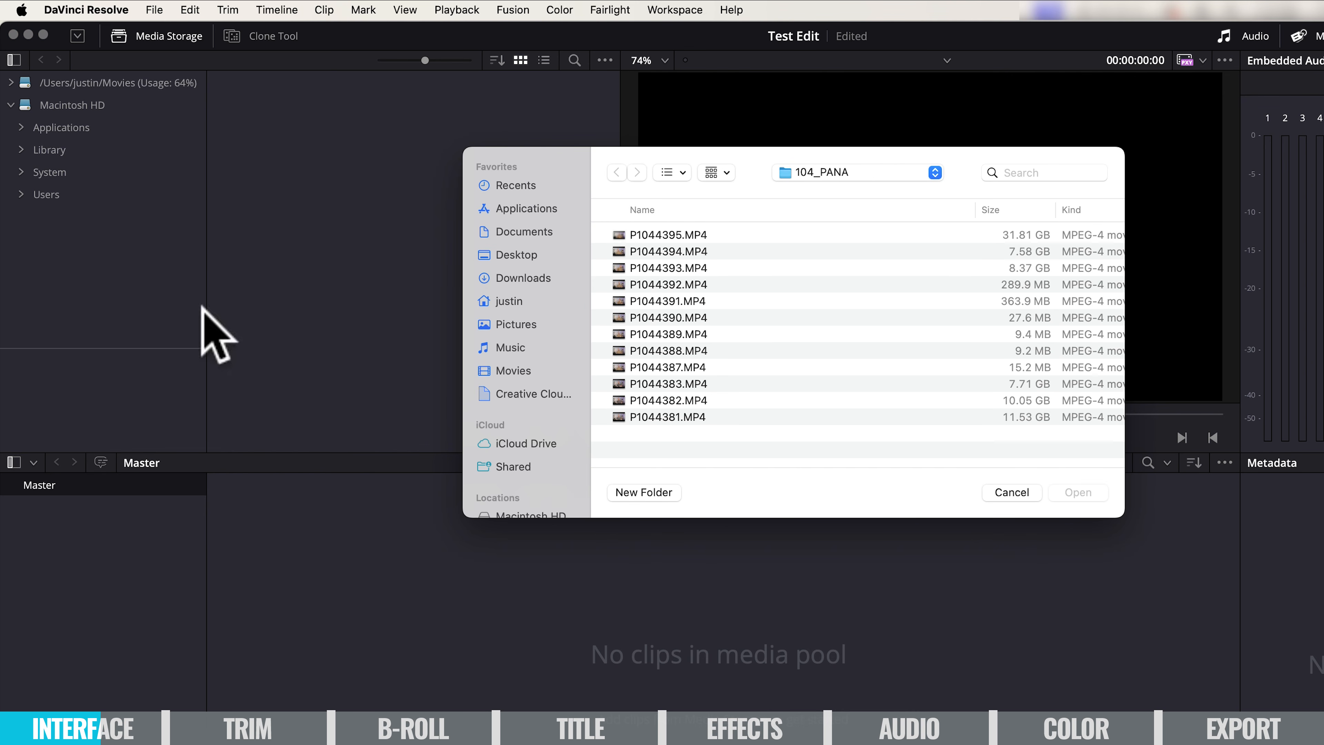
{"action": "key", "text": "super+shift+d"}
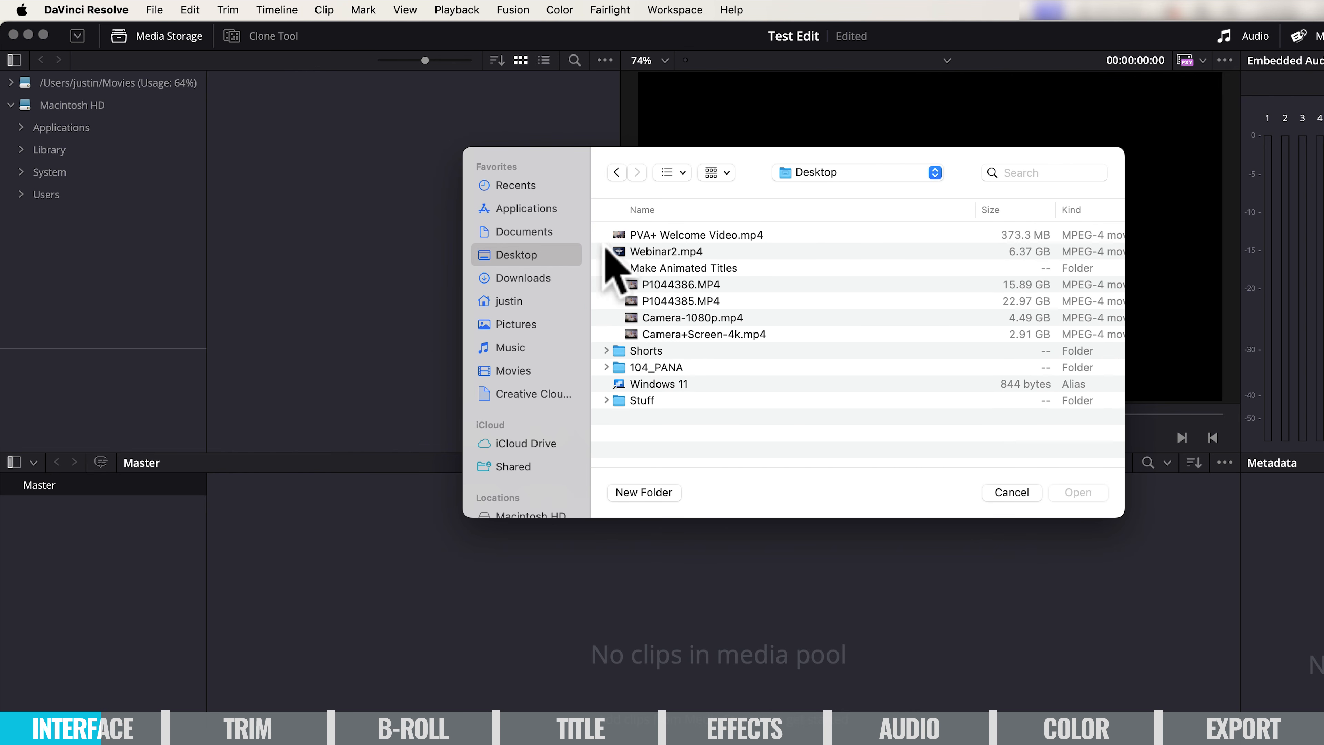
{"action": "left_click", "coordinate": [664, 318]}
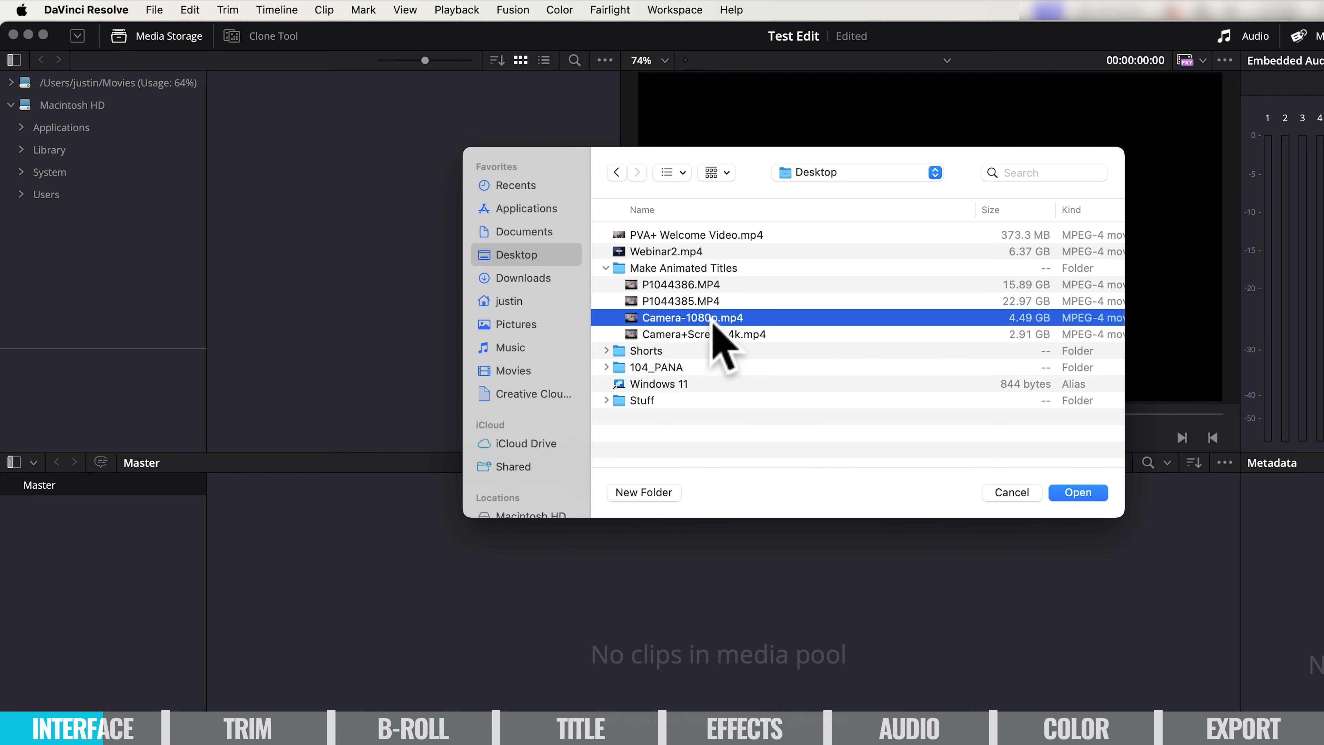
{"action": "left_click", "coordinate": [1088, 494]}
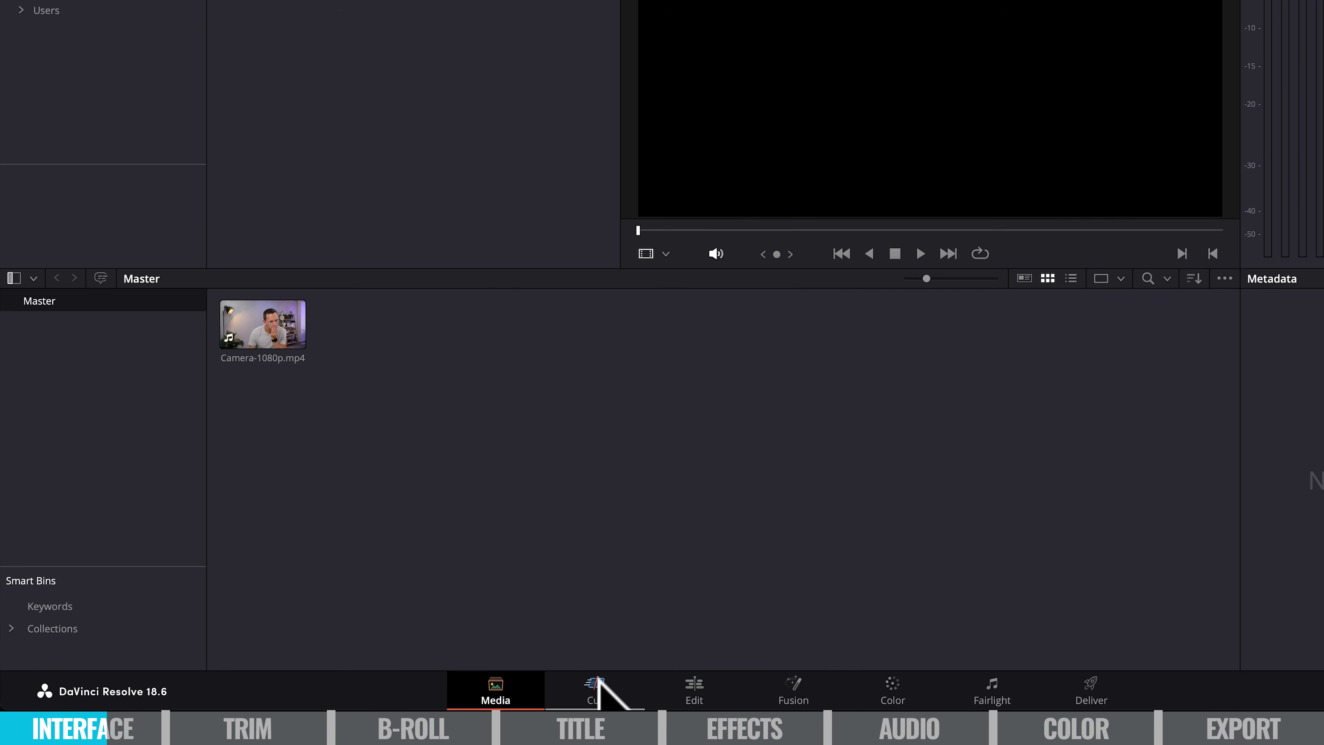
Examine the media import commands on the Cut page, and switch to the Edit page
{"action": "left_click", "coordinate": [575, 676]}
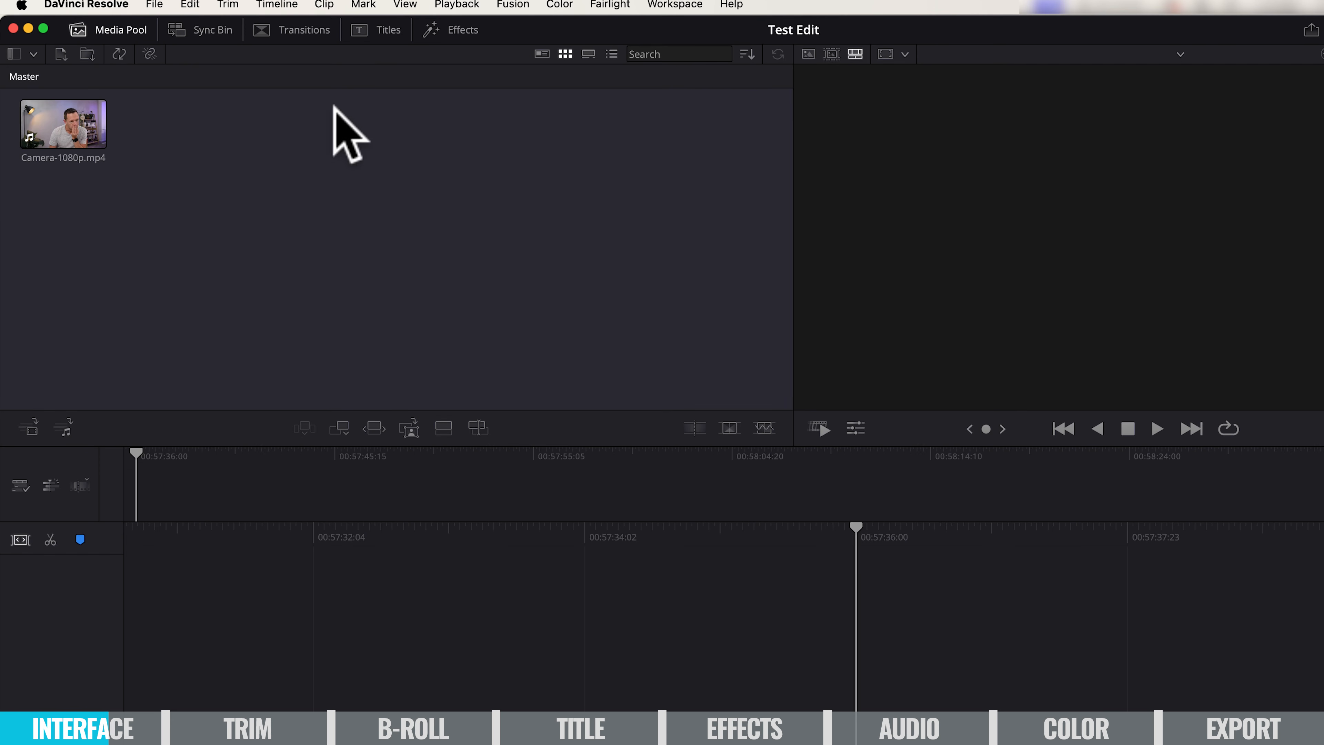
{"action": "right_click", "coordinate": [233, 185]}
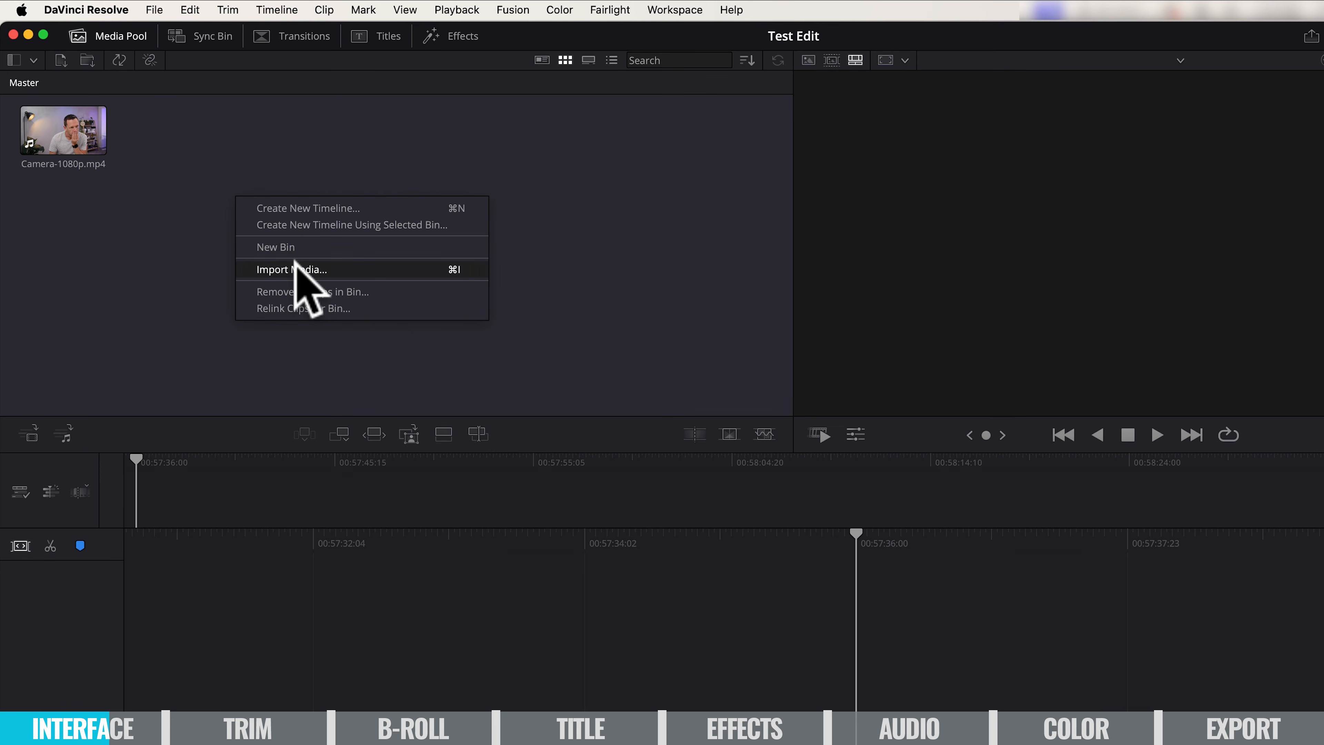
{"action": "left_click", "coordinate": [156, 10]}
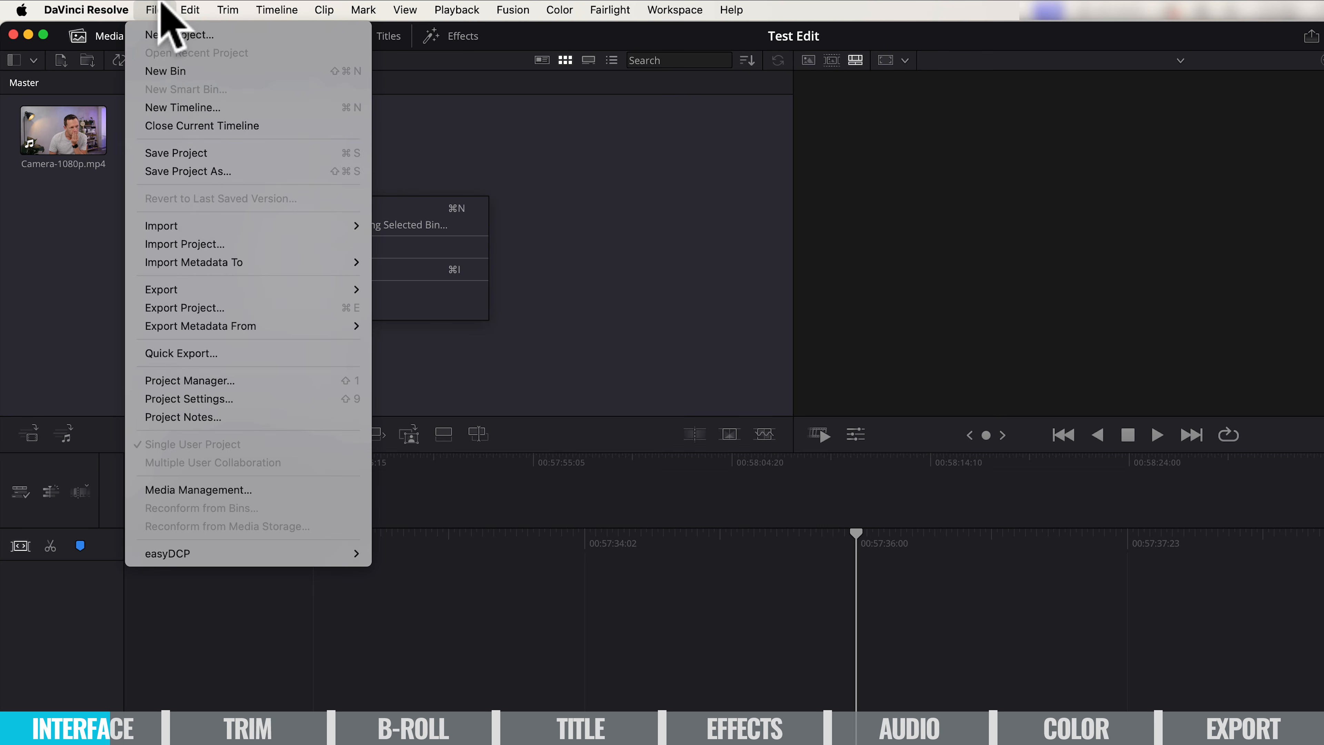
{"action": "left_click", "coordinate": [556, 229]}
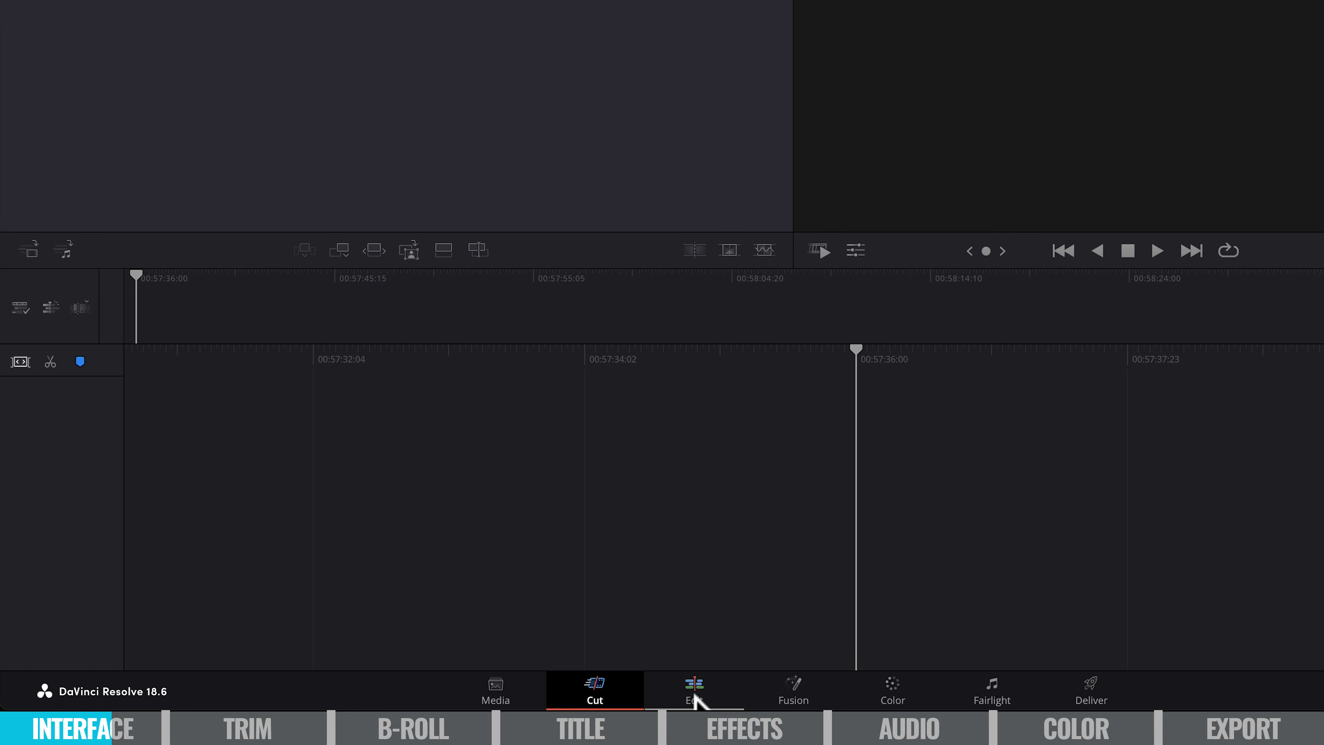
{"action": "left_click", "coordinate": [687, 675]}
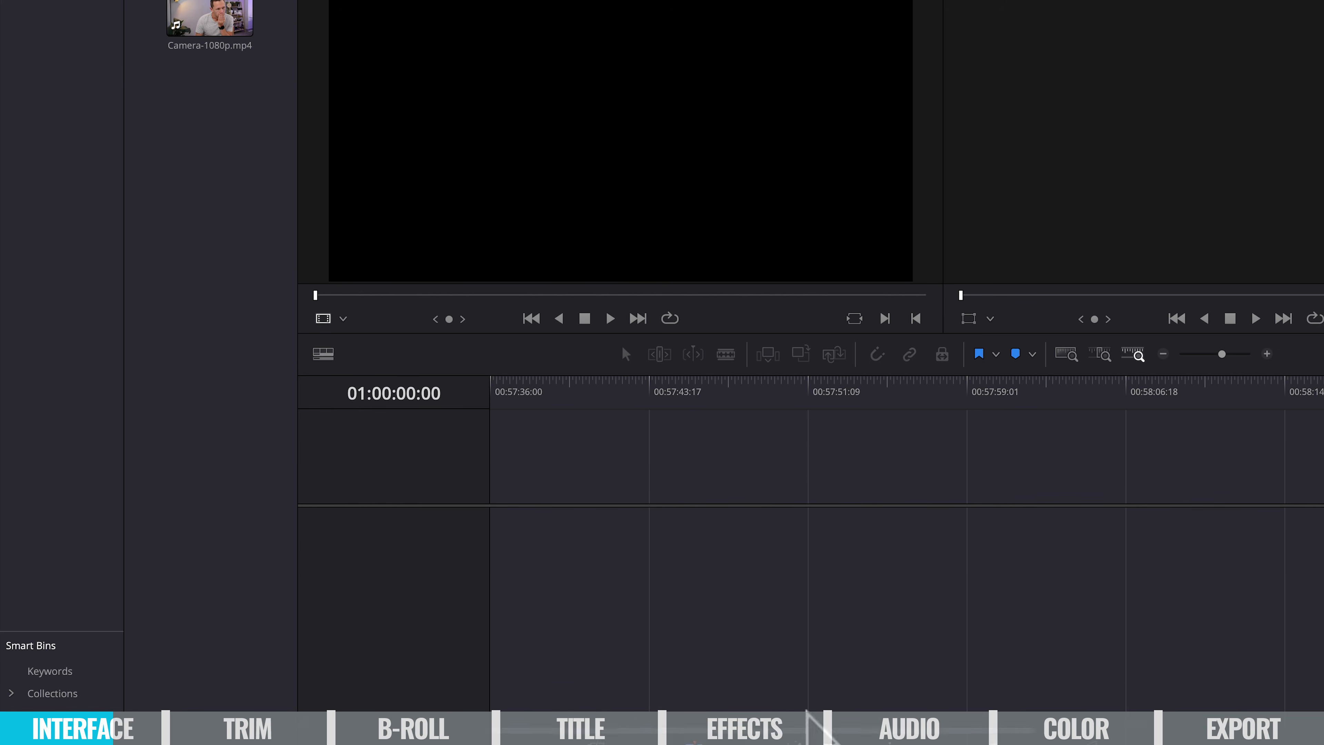
Create a bin named Footage in the media pool on the Media page
{"action": "right_click", "coordinate": [204, 214]}
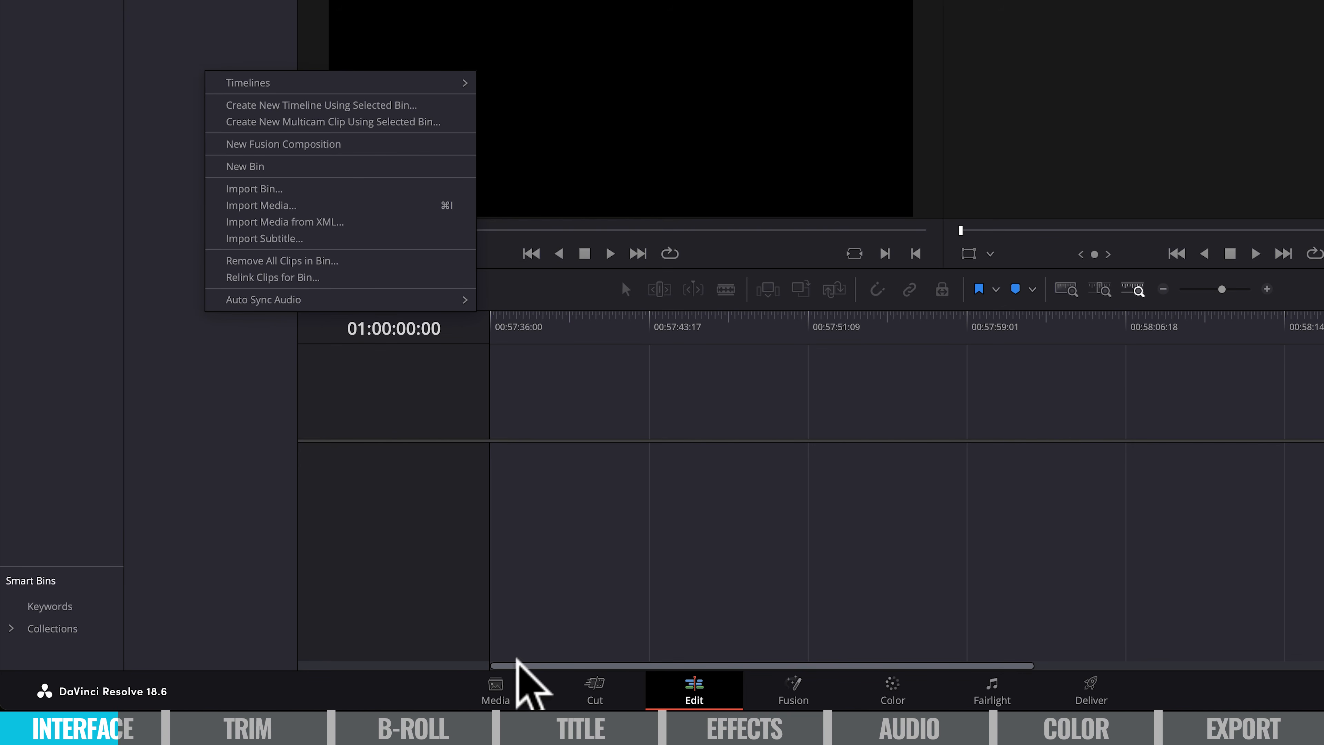
{"action": "left_click", "coordinate": [497, 682]}
{"action": "left_click", "coordinate": [497, 682]}
{"action": "key", "text": "super+shift+n"}
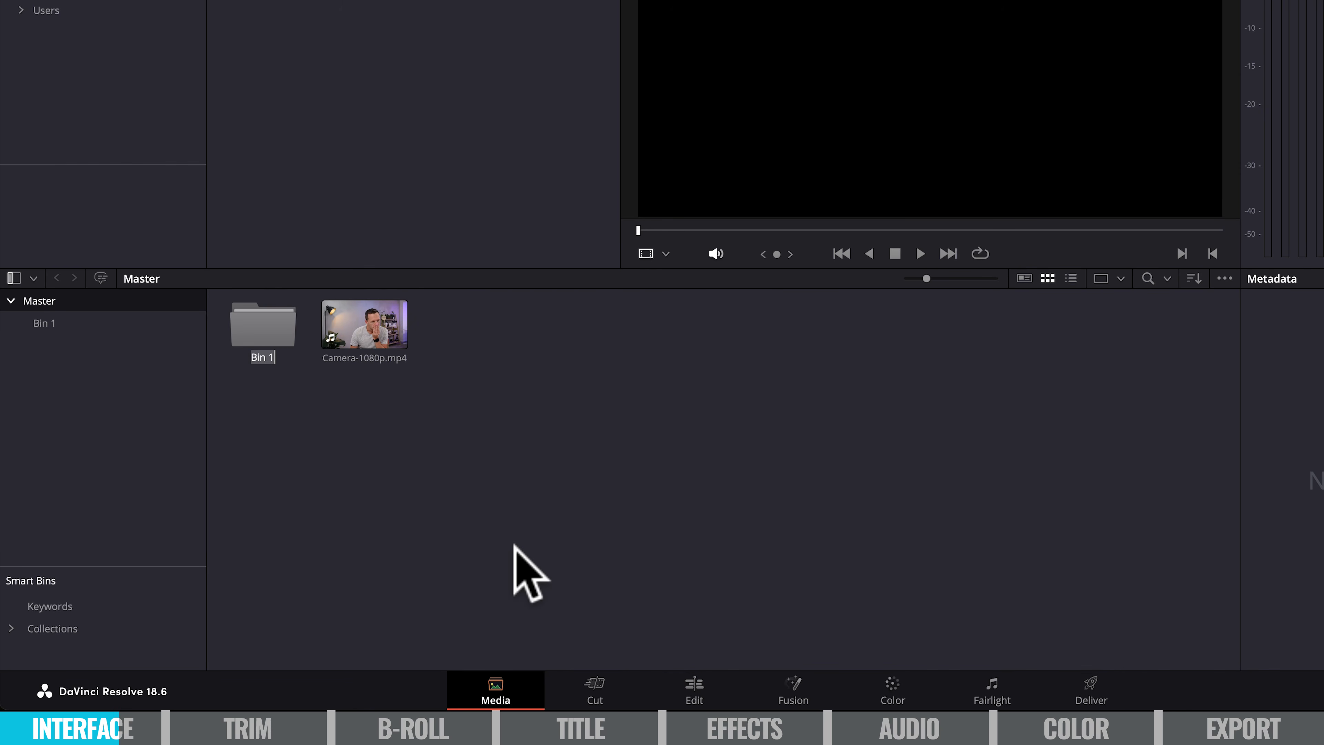
{"action": "type", "text": "Footage"}
{"action": "key", "text": "Return"}
Create a second bin named Music, and move Camera-1080p.mp4 into the Footage bin
{"action": "key", "text": "super+shift+n"}
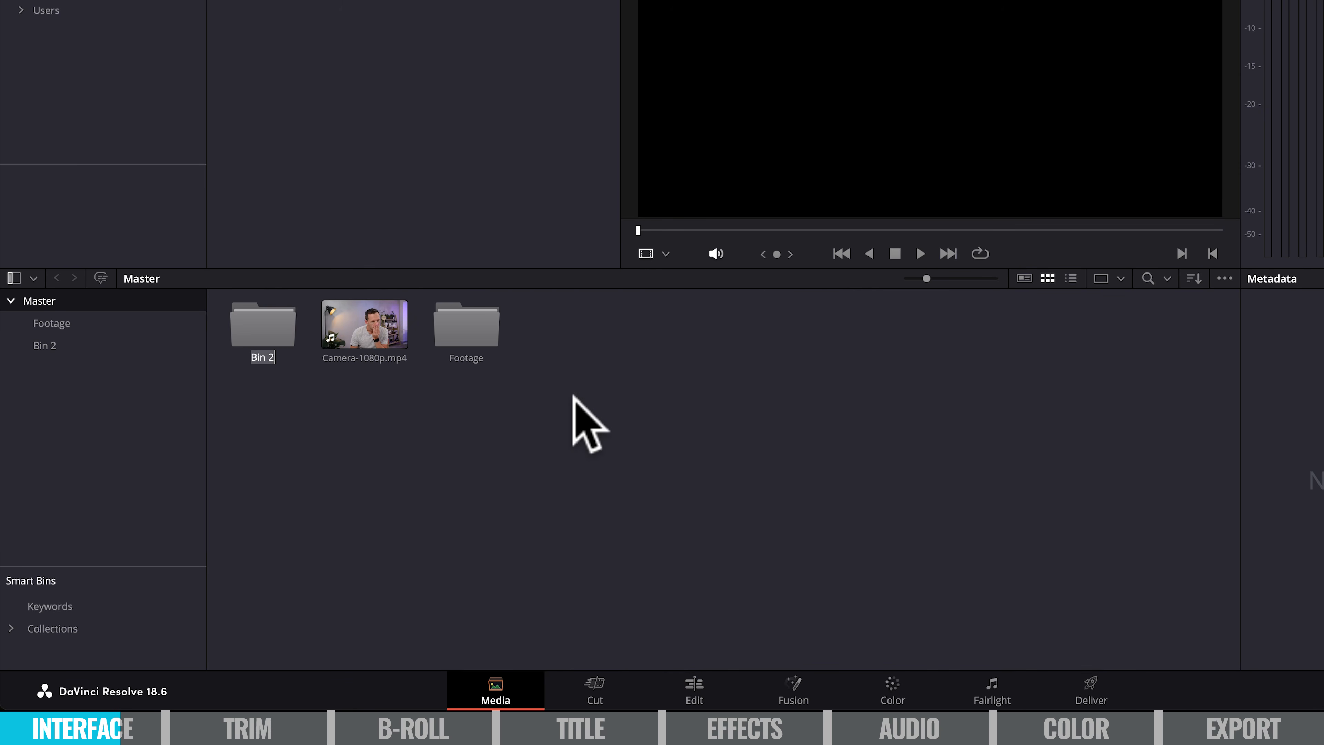
{"action": "type", "text": "Music"}
{"action": "key", "text": "Return"}
{"action": "left_click_drag", "start_coordinate": [375, 341], "coordinate": [454, 340]}
{"action": "key", "text": "BackSpace"}
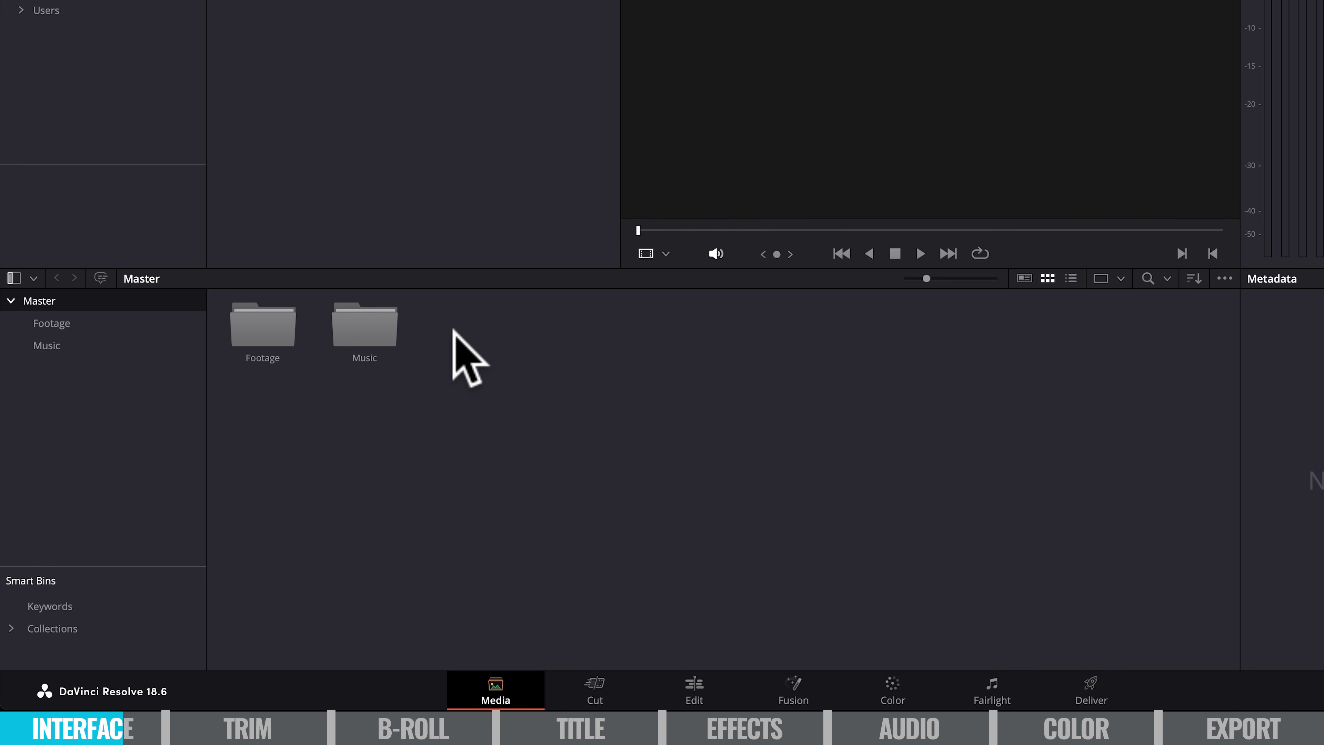
On the Cut page, open the Footage bin and place Camera-1080p.mp4 in a new timeline
{"action": "left_click", "coordinate": [600, 687]}
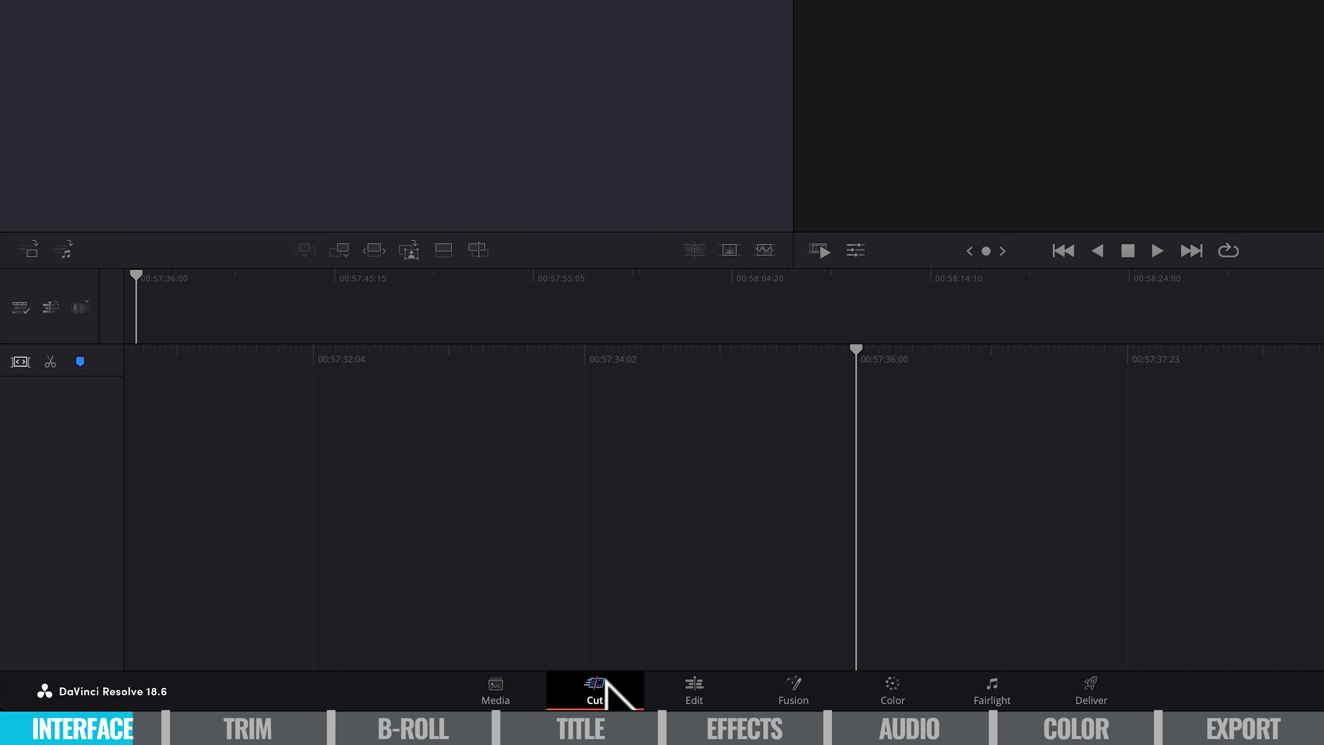
{"action": "double_click", "coordinate": [79, 38]}
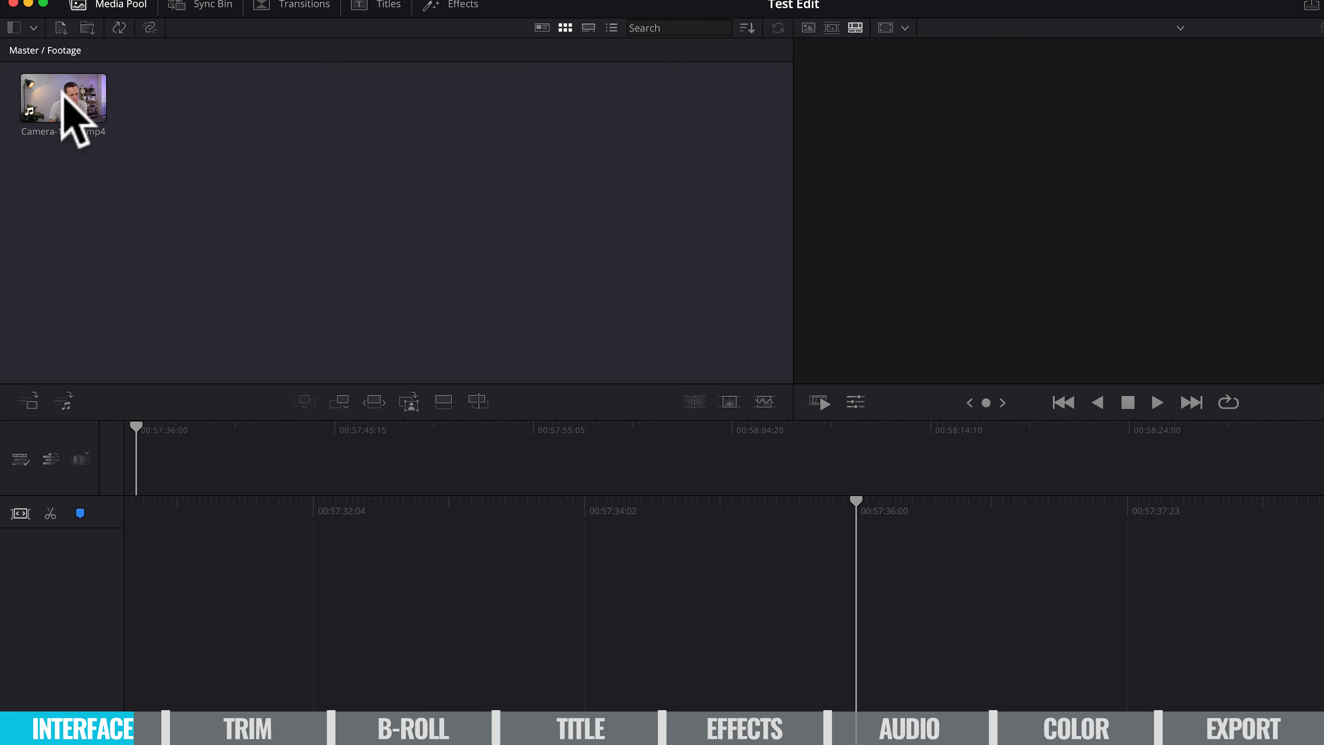
{"action": "left_click_drag", "start_coordinate": [59, 138], "coordinate": [274, 533]}
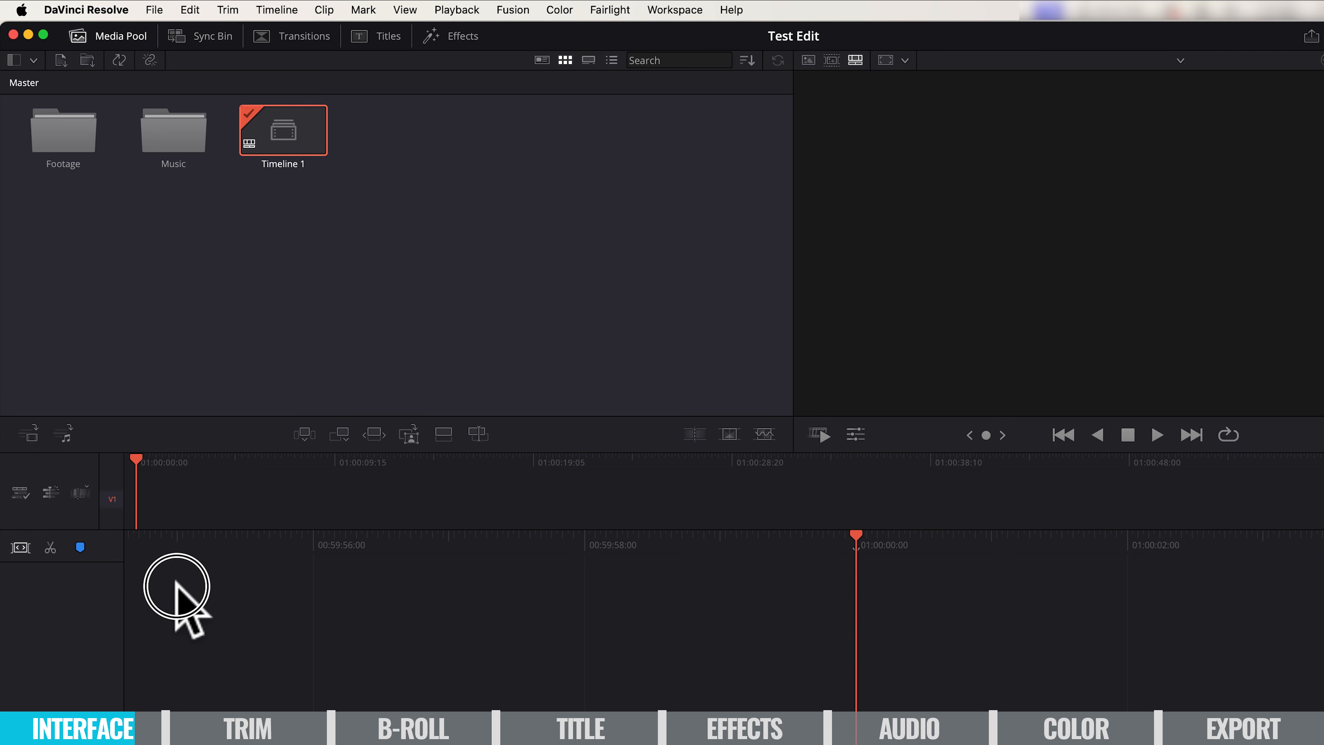
{"action": "left_click_drag", "start_coordinate": [177, 594], "coordinate": [112, 537]}
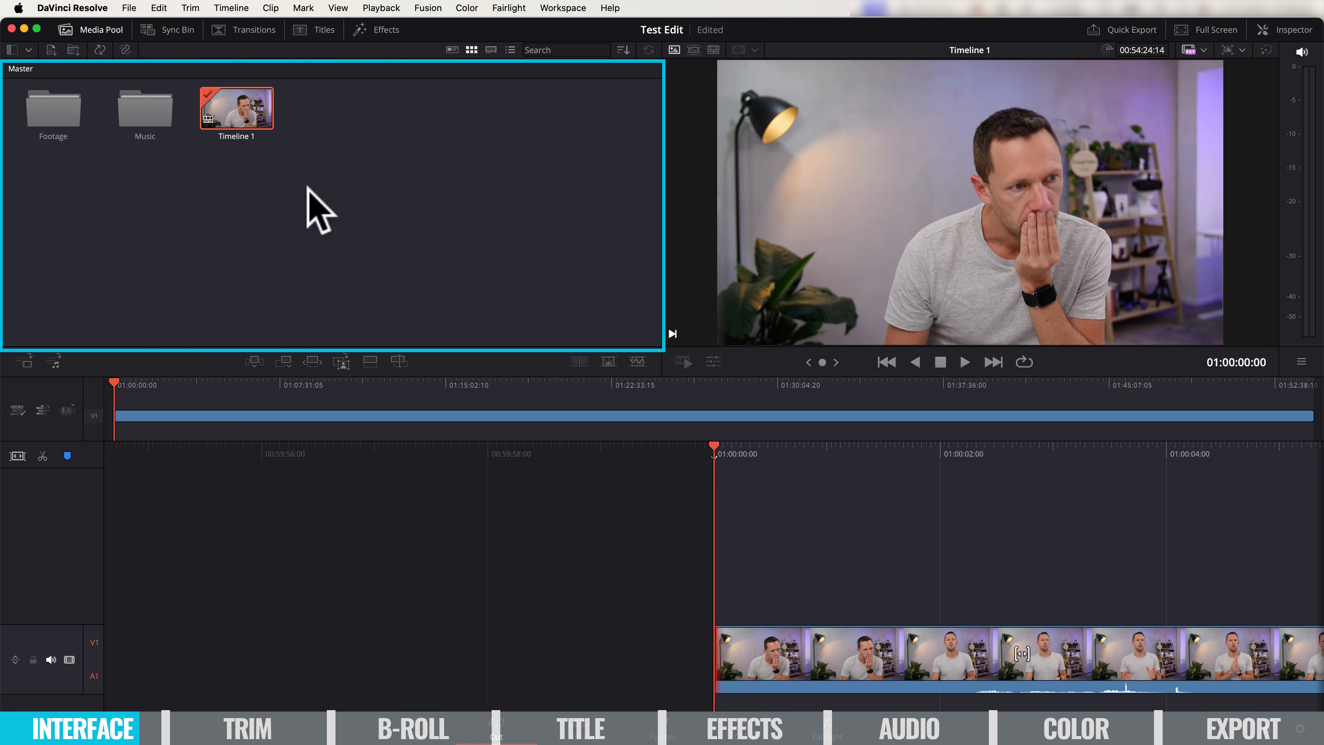
Look through the Cut page's Sync Bin, Transitions, Titles and Effects libraries
{"action": "left_click", "coordinate": [169, 27]}
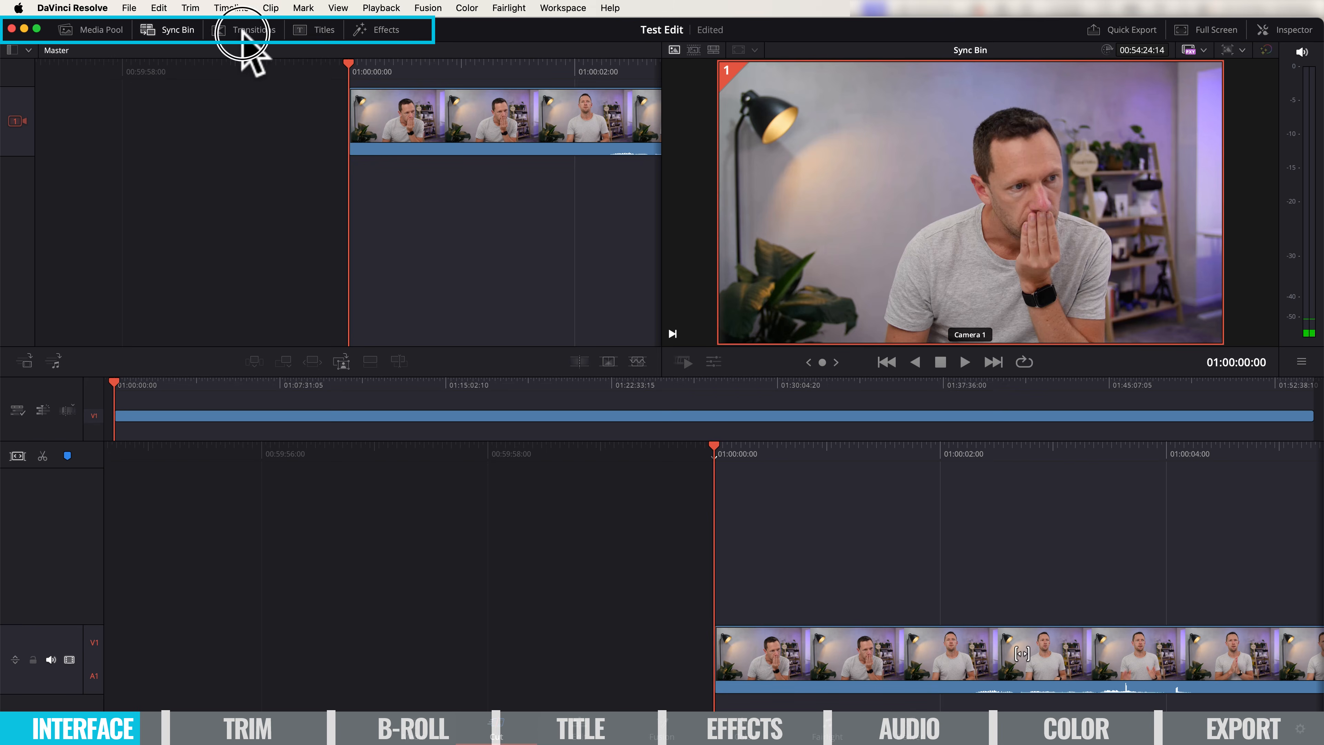
{"action": "left_click", "coordinate": [243, 32]}
{"action": "left_click", "coordinate": [319, 31]}
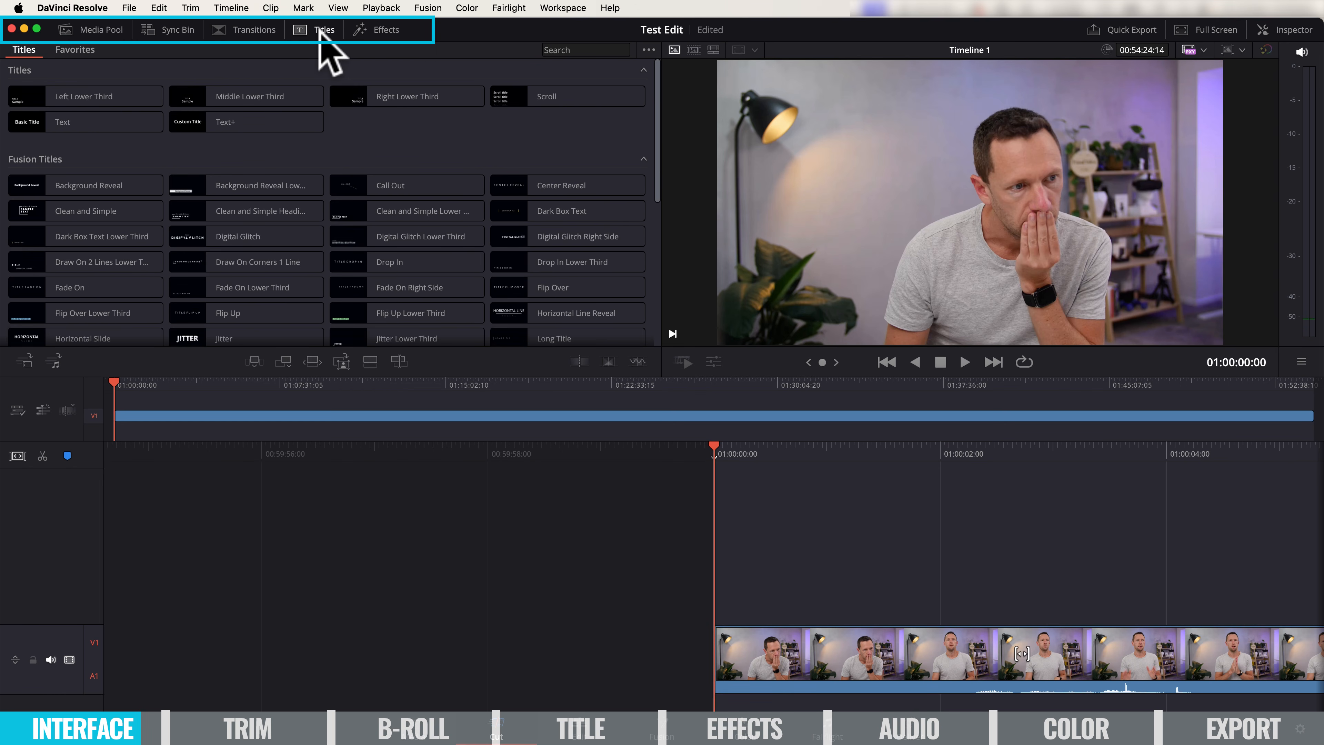
{"action": "left_click", "coordinate": [384, 30]}
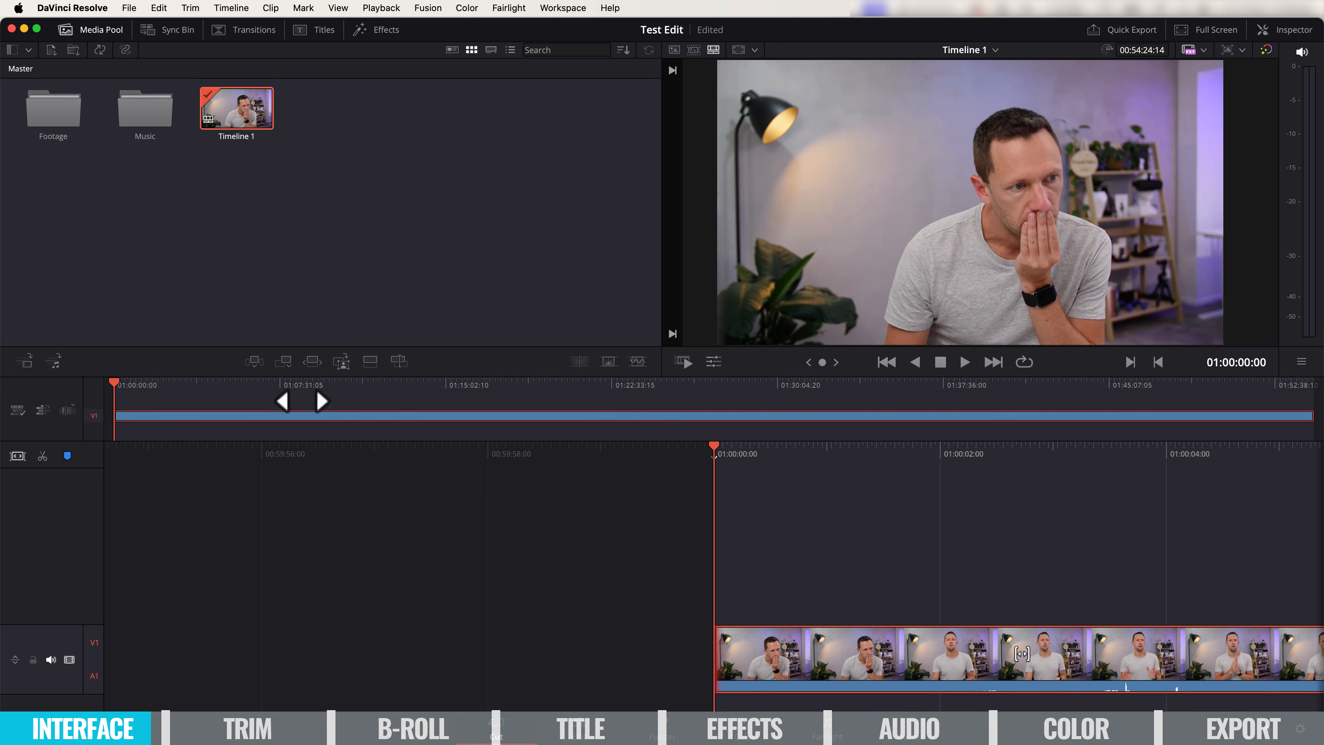
Scrub through the footage in both the overview and the detailed timeline, and return to the start
{"action": "left_click_drag", "start_coordinate": [113, 384], "coordinate": [210, 384]}
{"action": "left_click_drag", "start_coordinate": [714, 446], "coordinate": [996, 433]}
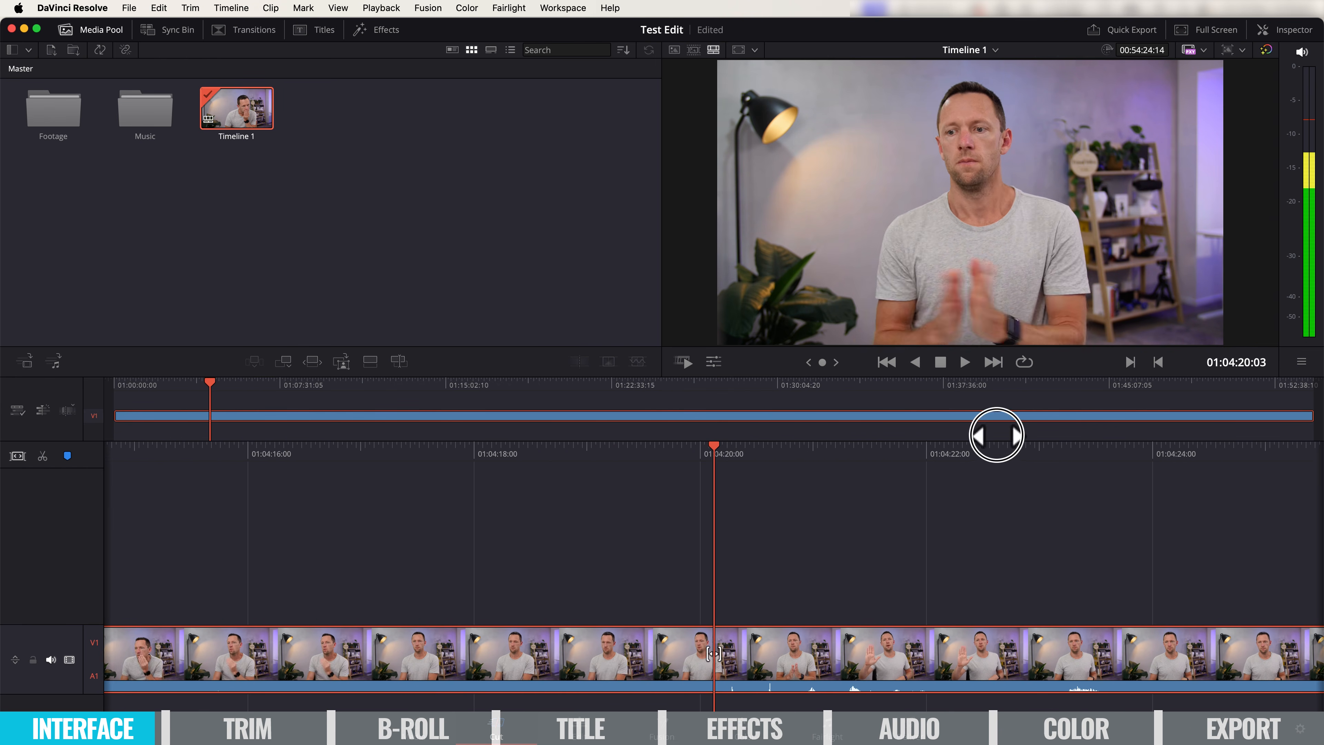
{"action": "left_click_drag", "start_coordinate": [209, 384], "coordinate": [41, 401]}
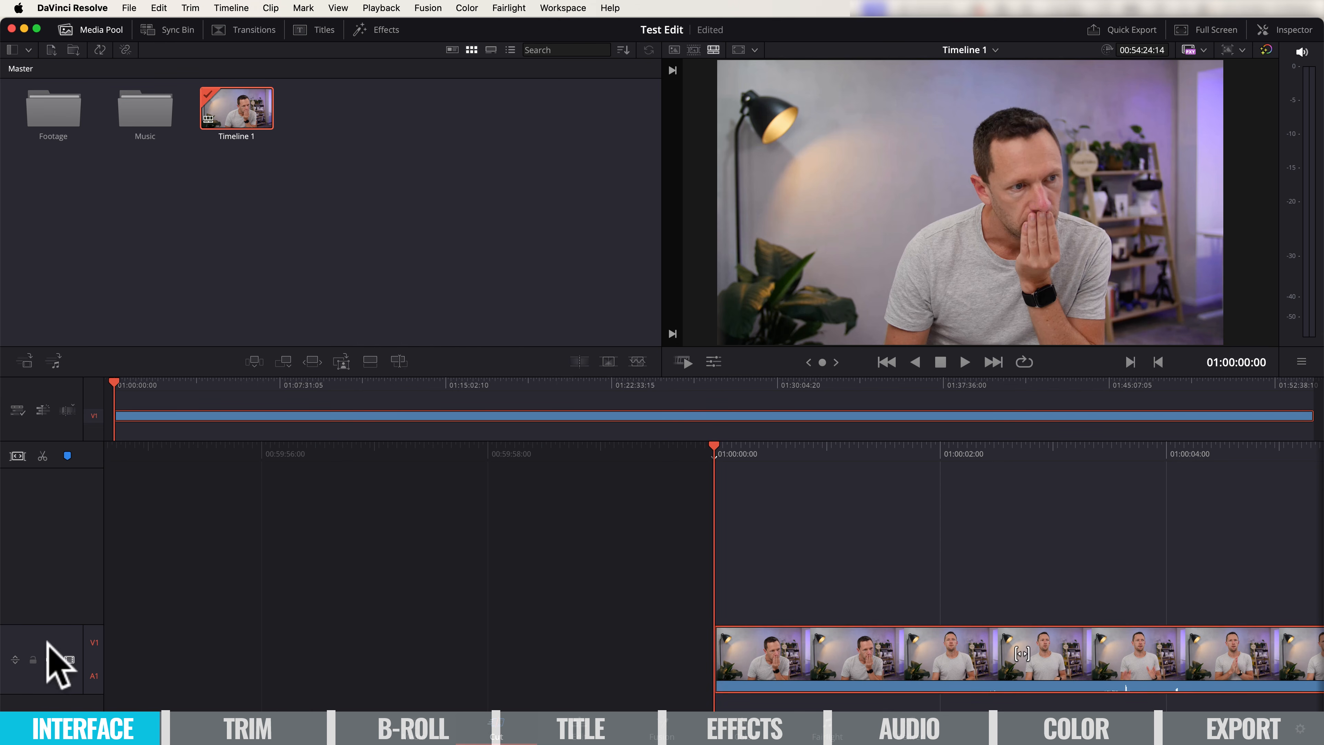
Try the track's collapsed and expanded heights, and leave it expanded with its audio waveform shown
{"action": "left_click", "coordinate": [15, 659]}
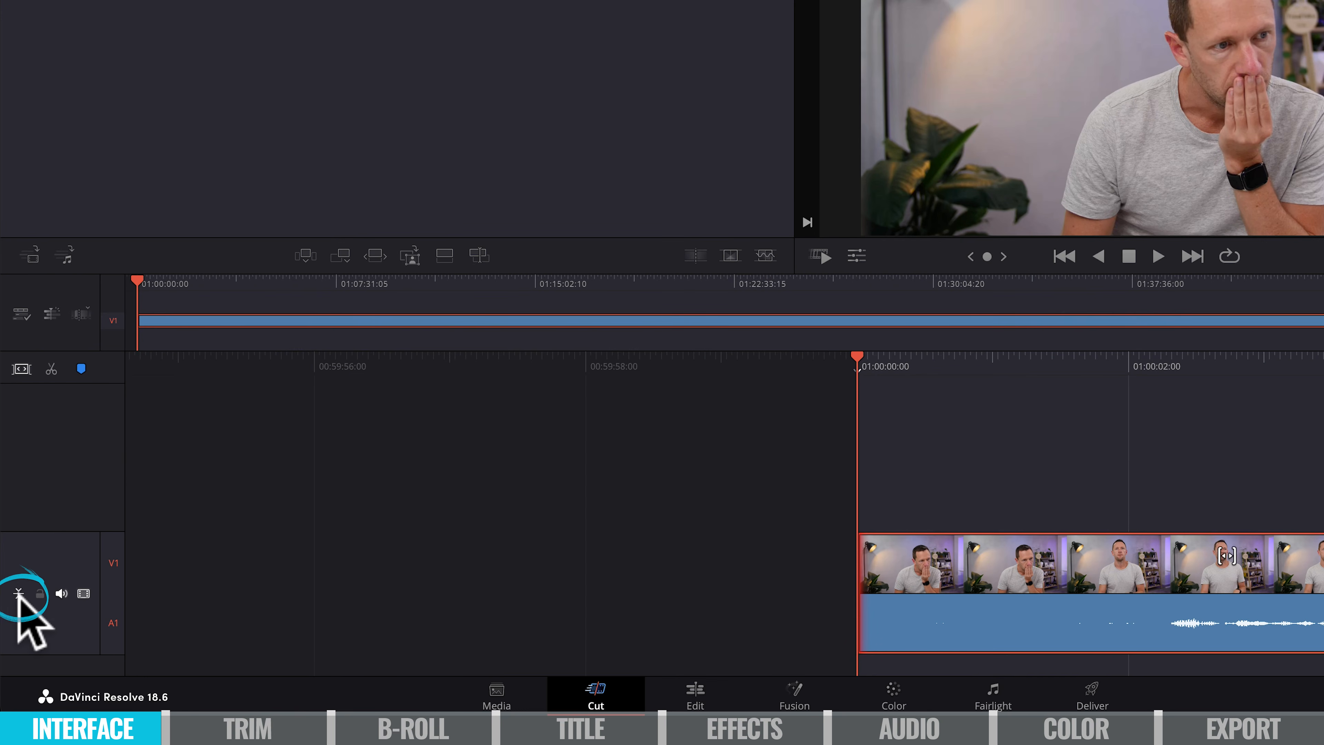
{"action": "left_click", "coordinate": [18, 594]}
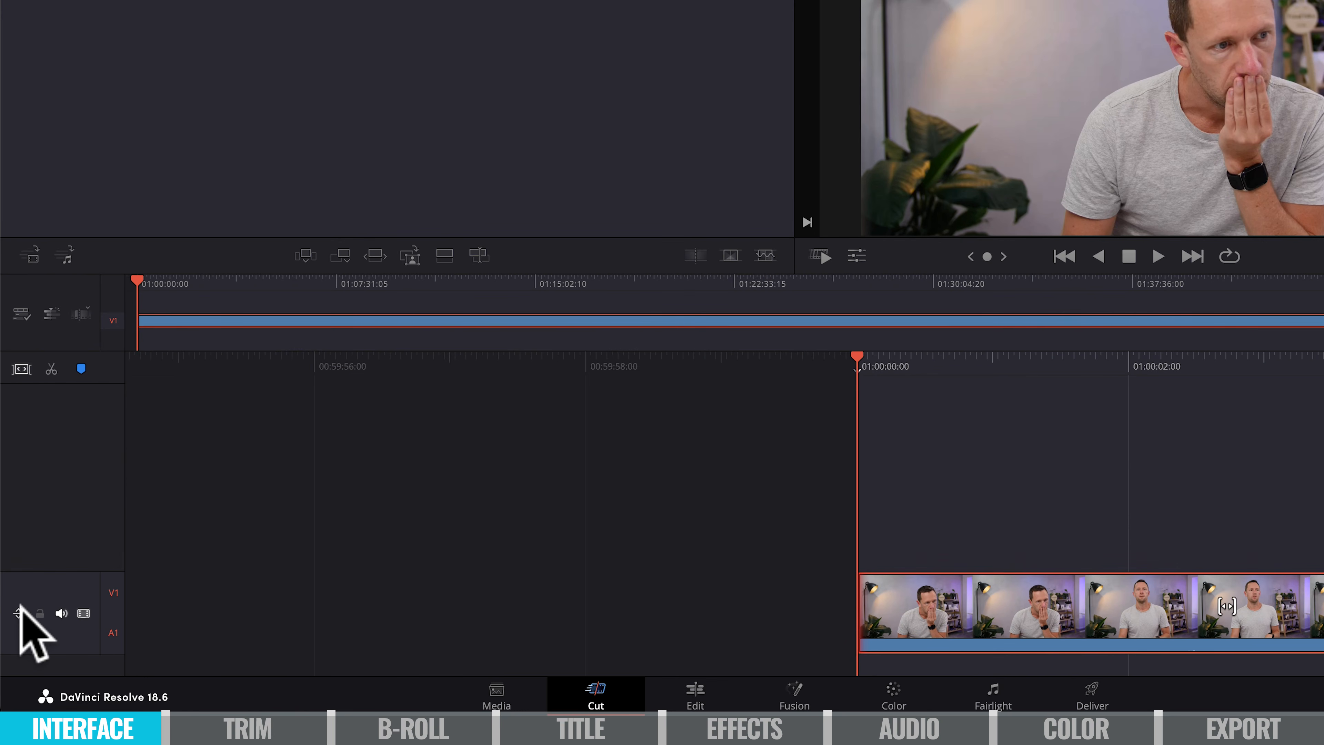
{"action": "left_click", "coordinate": [17, 611]}
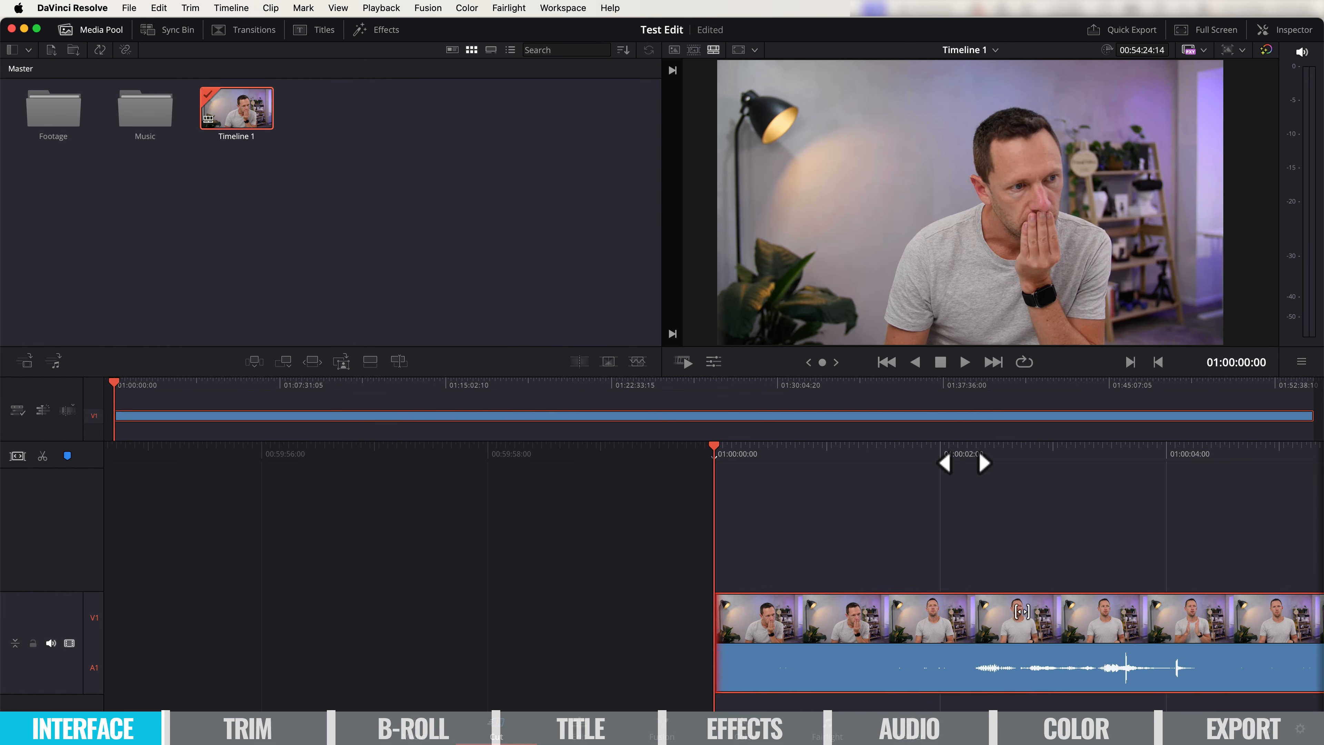
Split the camera clip where the opening speech begins, shortly after 01:00:12:00
{"action": "left_click_drag", "start_coordinate": [1019, 444], "coordinate": [789, 434]}
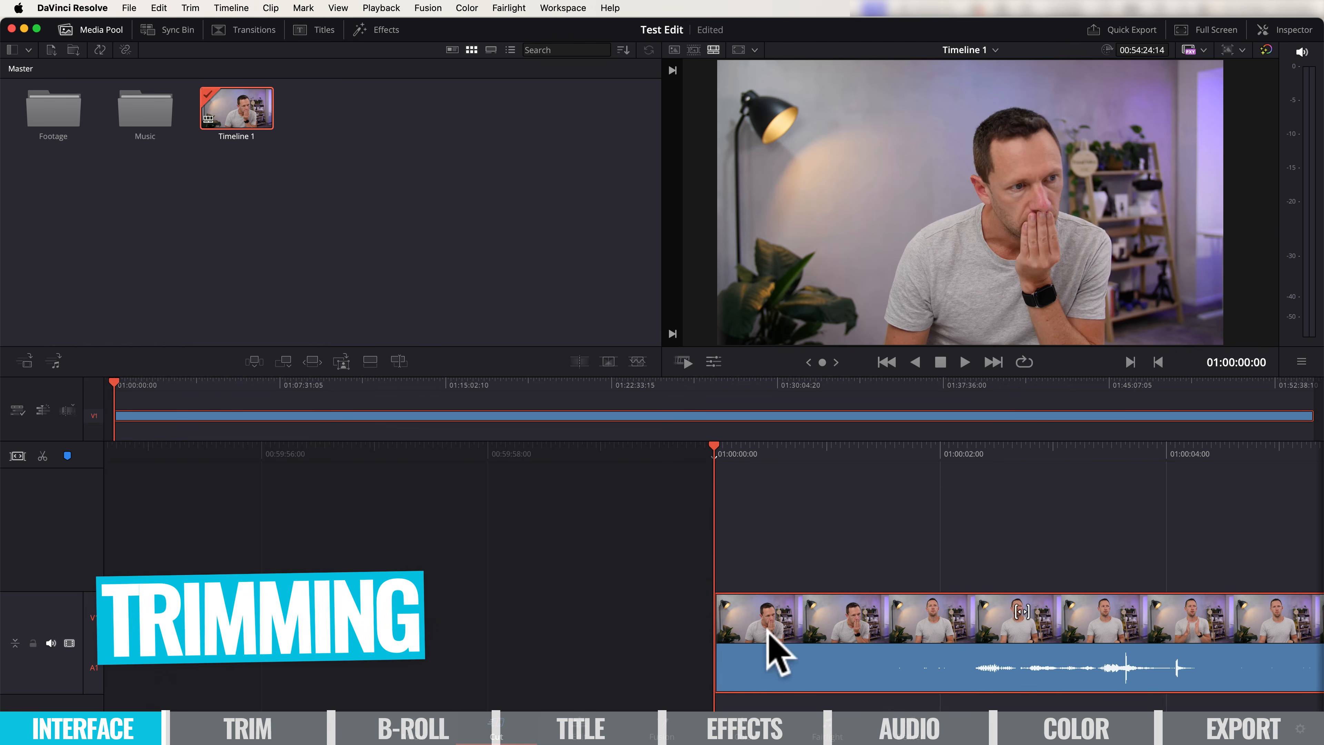
{"action": "left_click_drag", "start_coordinate": [1060, 443], "coordinate": [109, 448]}
{"action": "scroll", "coordinate": [714, 611], "scroll_direction": "right", "scroll_amount": 5}
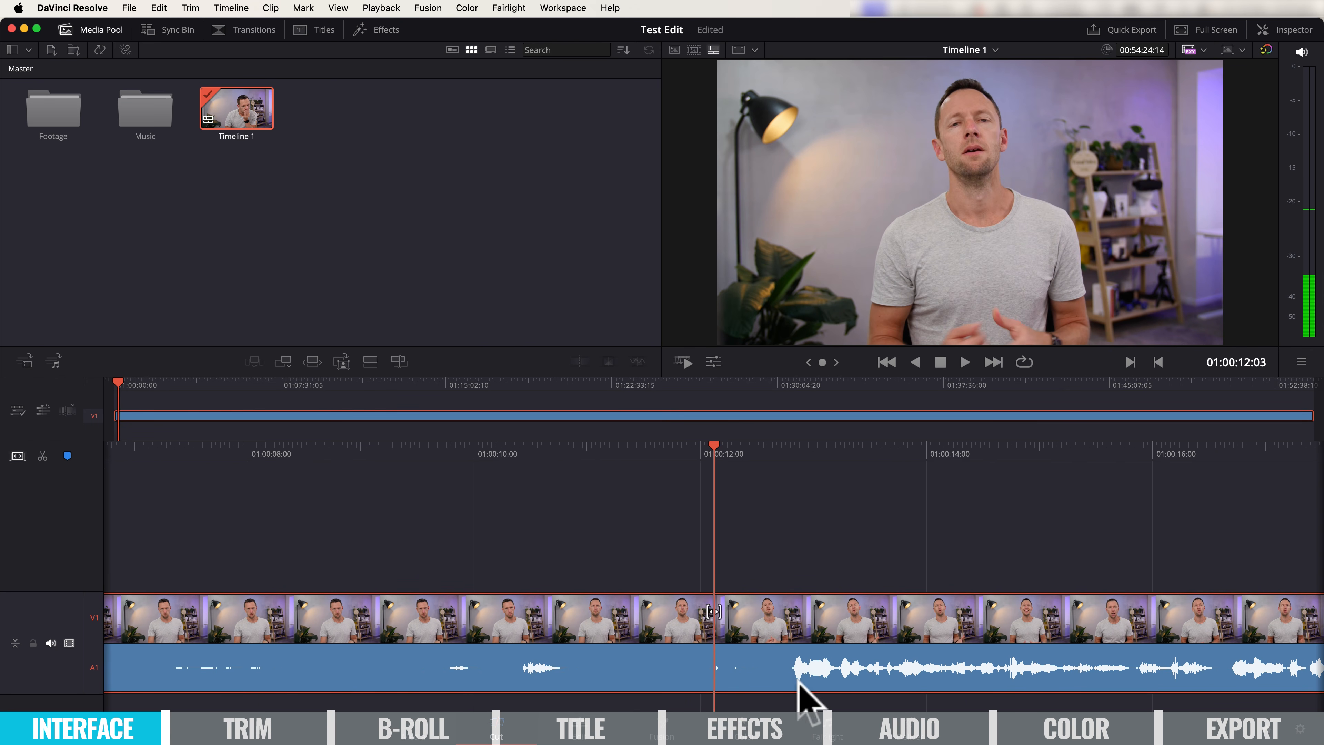
{"action": "left_click_drag", "start_coordinate": [855, 445], "coordinate": [780, 457]}
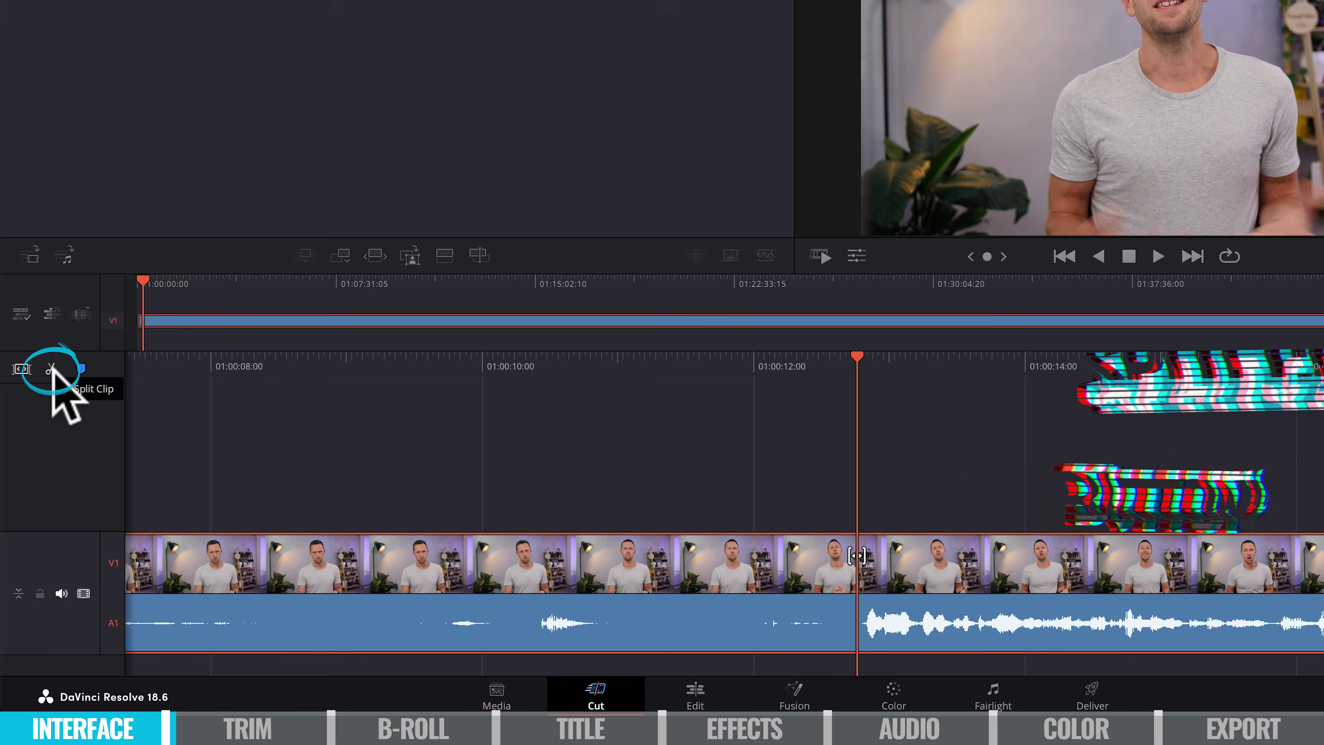
{"action": "left_click", "coordinate": [51, 369]}
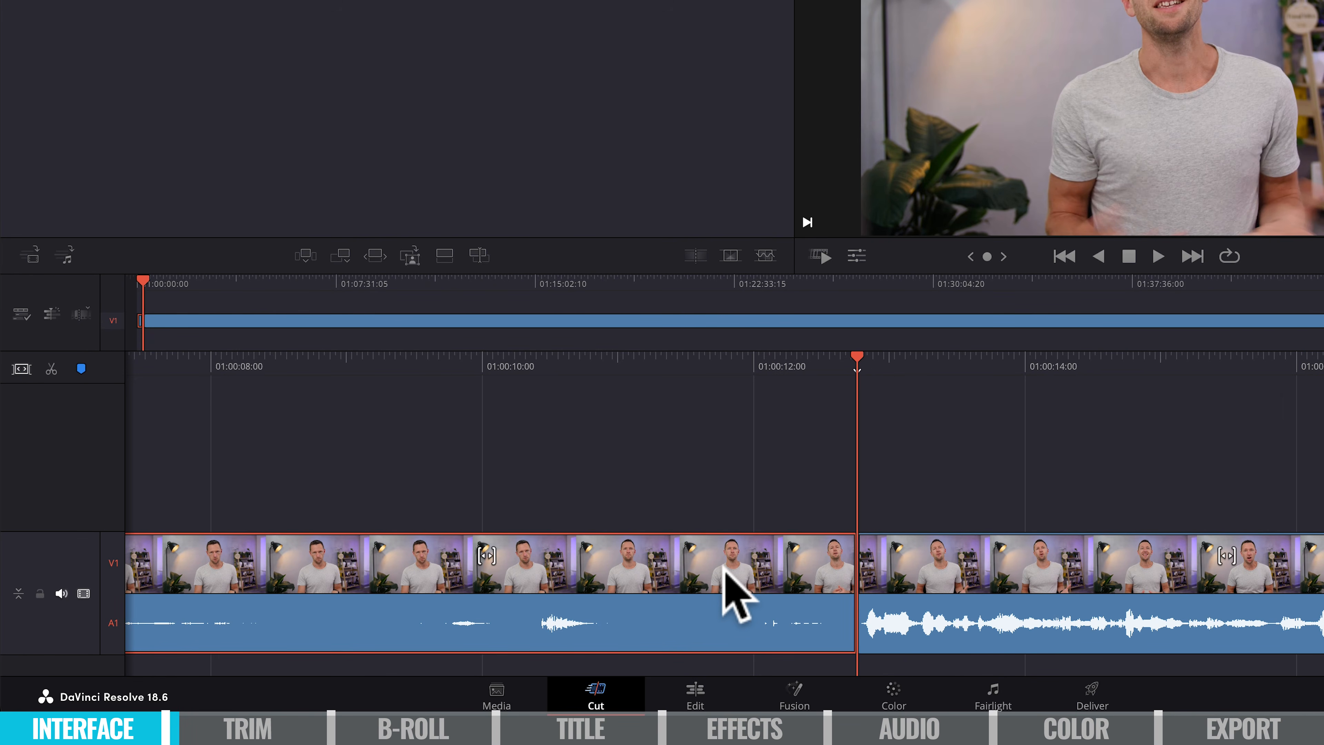
Delete the unwanted section before the split, and undo the deletion
{"action": "key", "text": "Delete"}
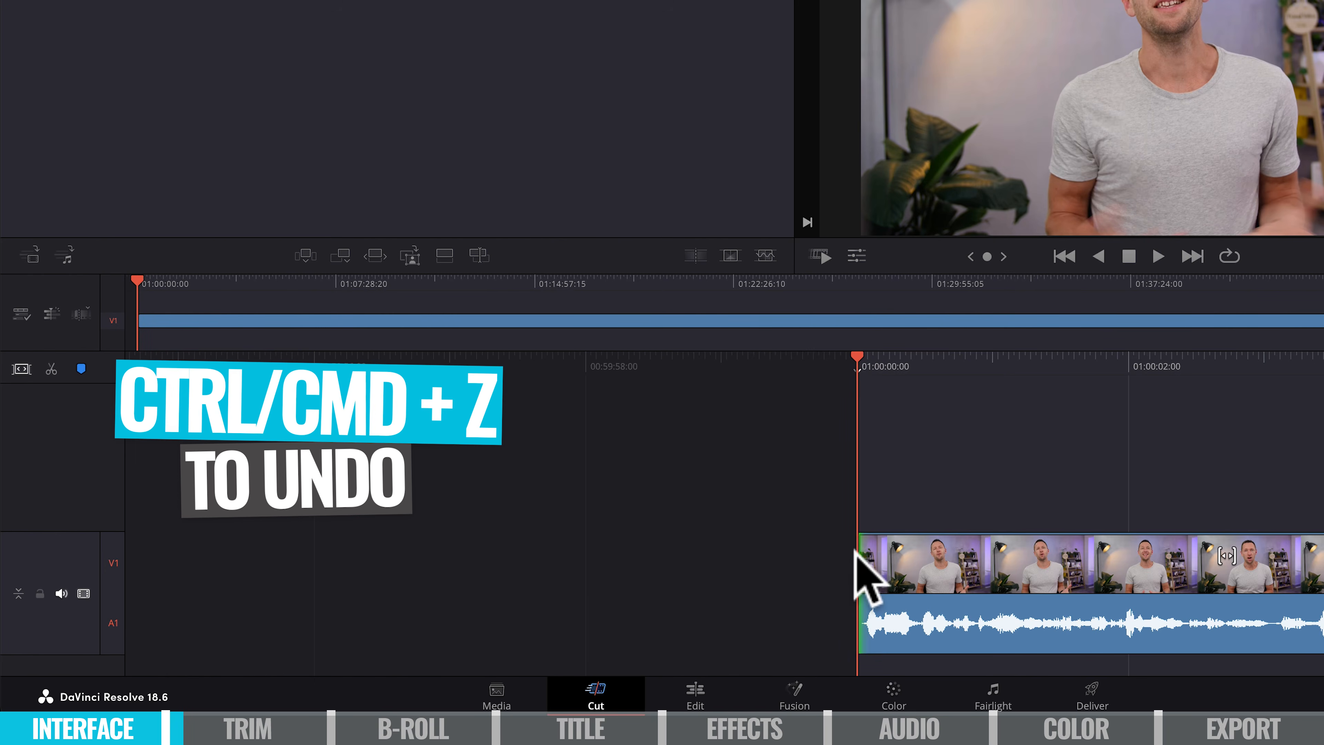
{"action": "key", "text": "ctrl+z"}
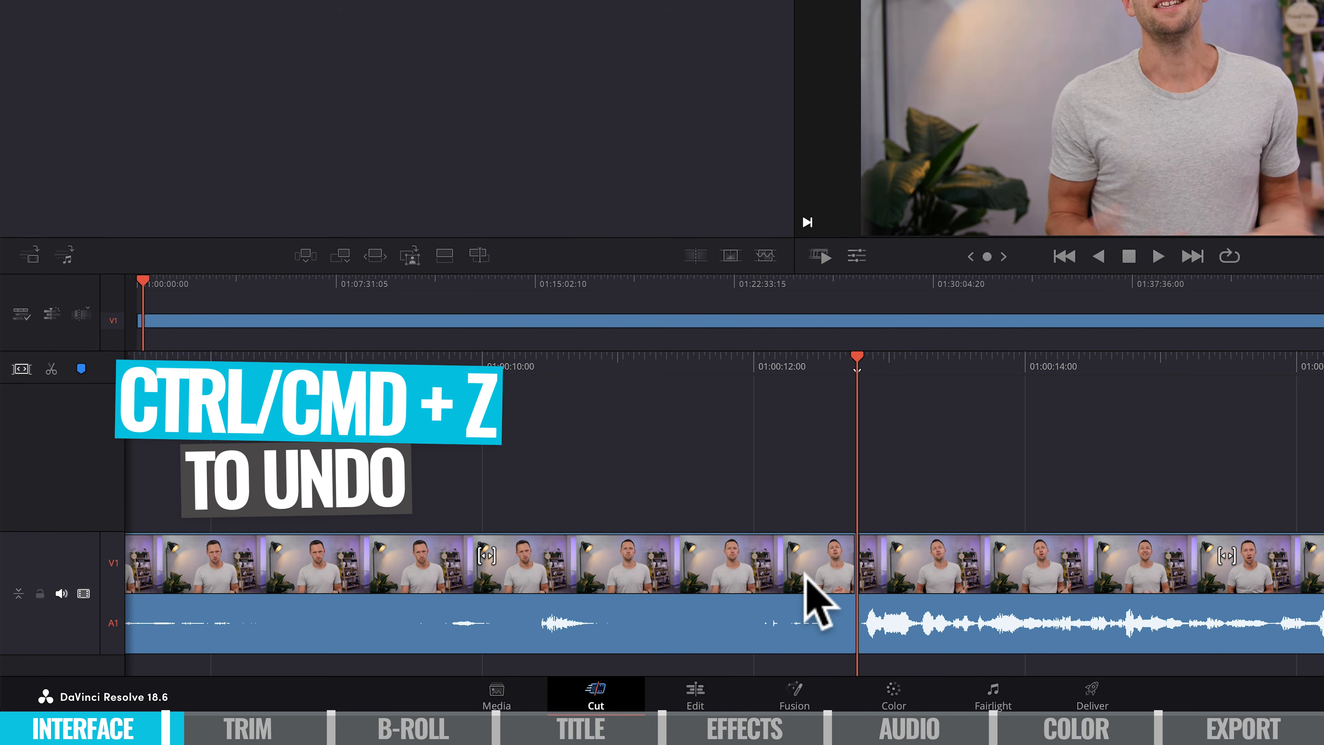
Delete the section before the split with ripple off, and remove the remaining gap with ripple on
{"action": "left_click", "coordinate": [751, 573]}
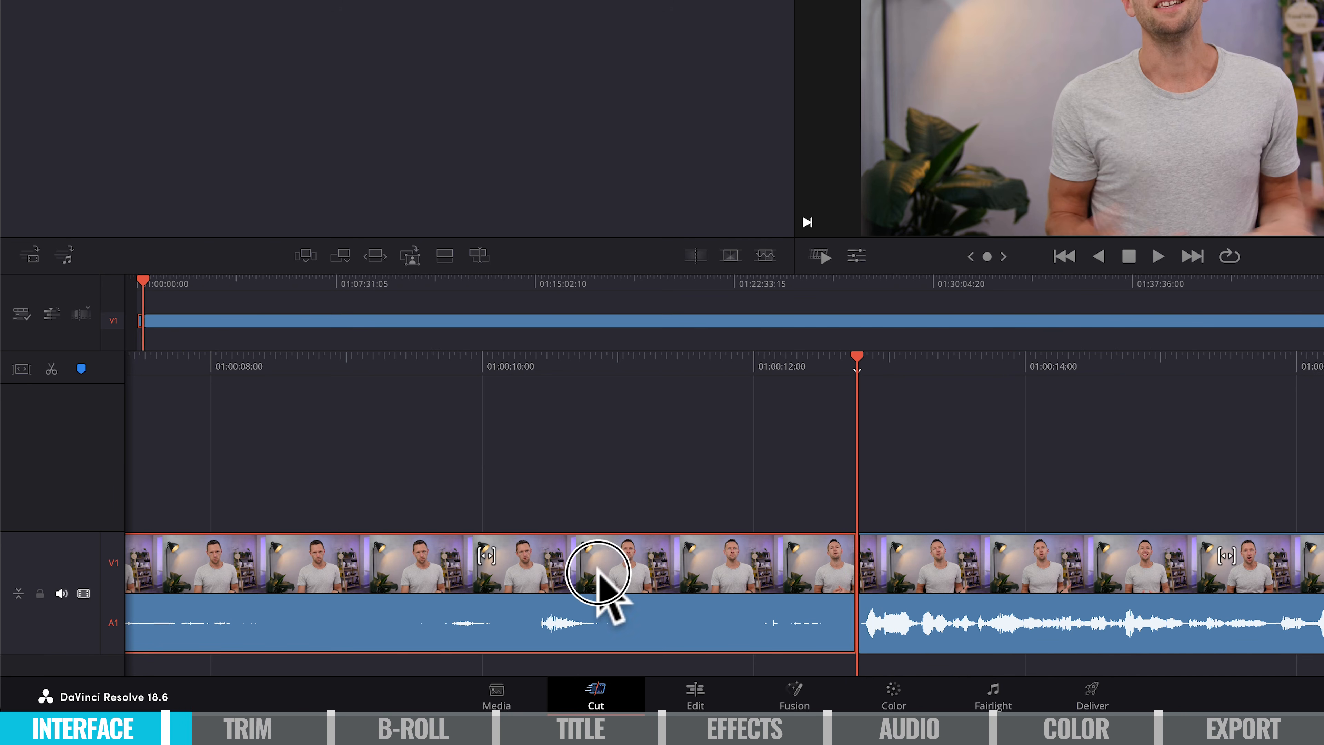
{"action": "key", "text": "Delete"}
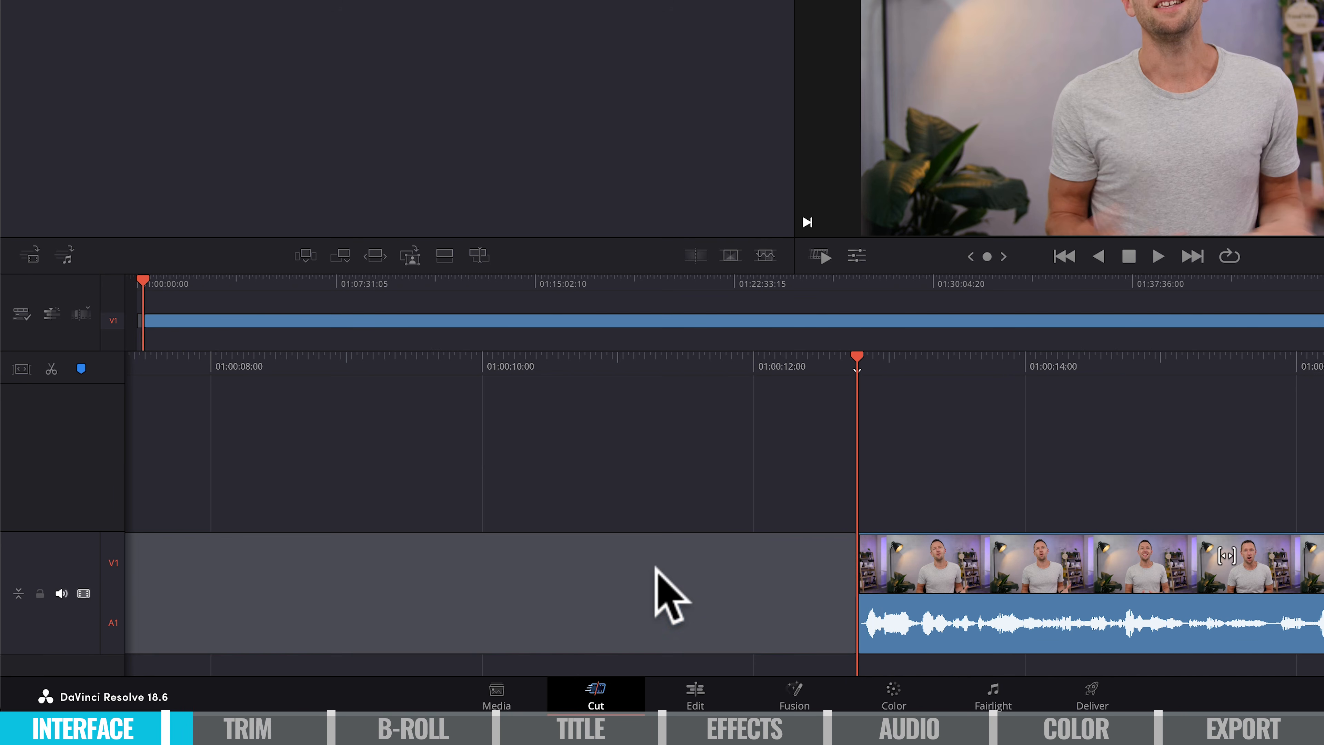
{"action": "left_click", "coordinate": [418, 542]}
{"action": "left_click_drag", "start_coordinate": [680, 361], "coordinate": [604, 589]}
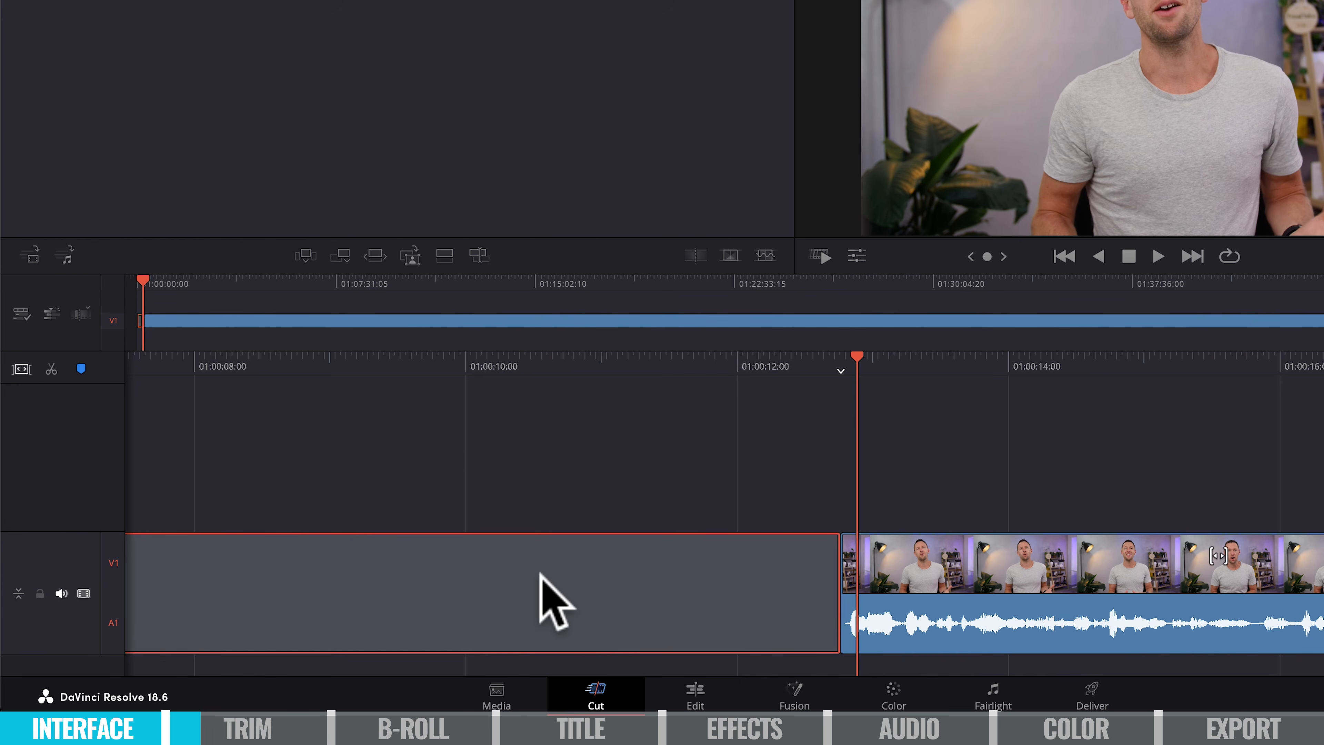
{"action": "key", "text": "Delete"}
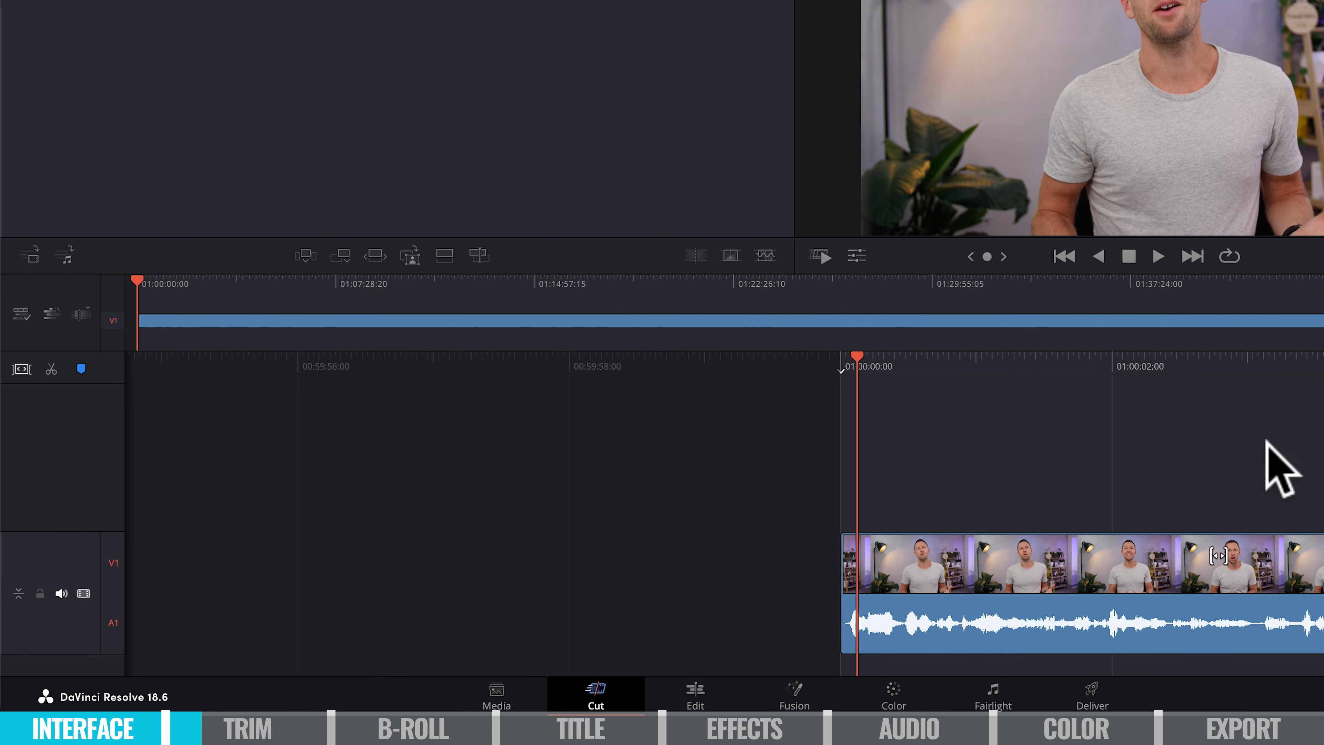
Split the clip where the closing speech ends, near 01:54:05:00, delete the remaining tail, and undo these edits
{"action": "left_click_drag", "start_coordinate": [854, 364], "coordinate": [904, 367]}
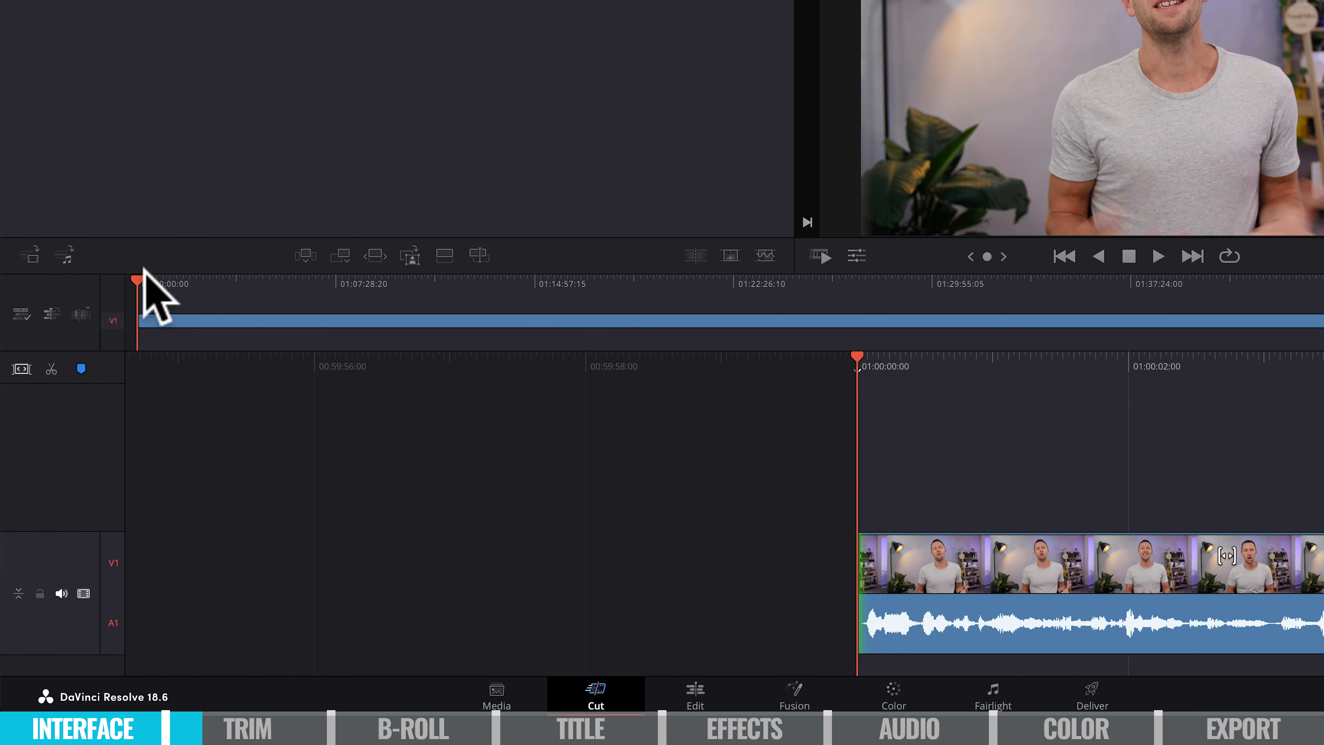
{"action": "left_click_drag", "start_coordinate": [146, 277], "coordinate": [1323, 286]}
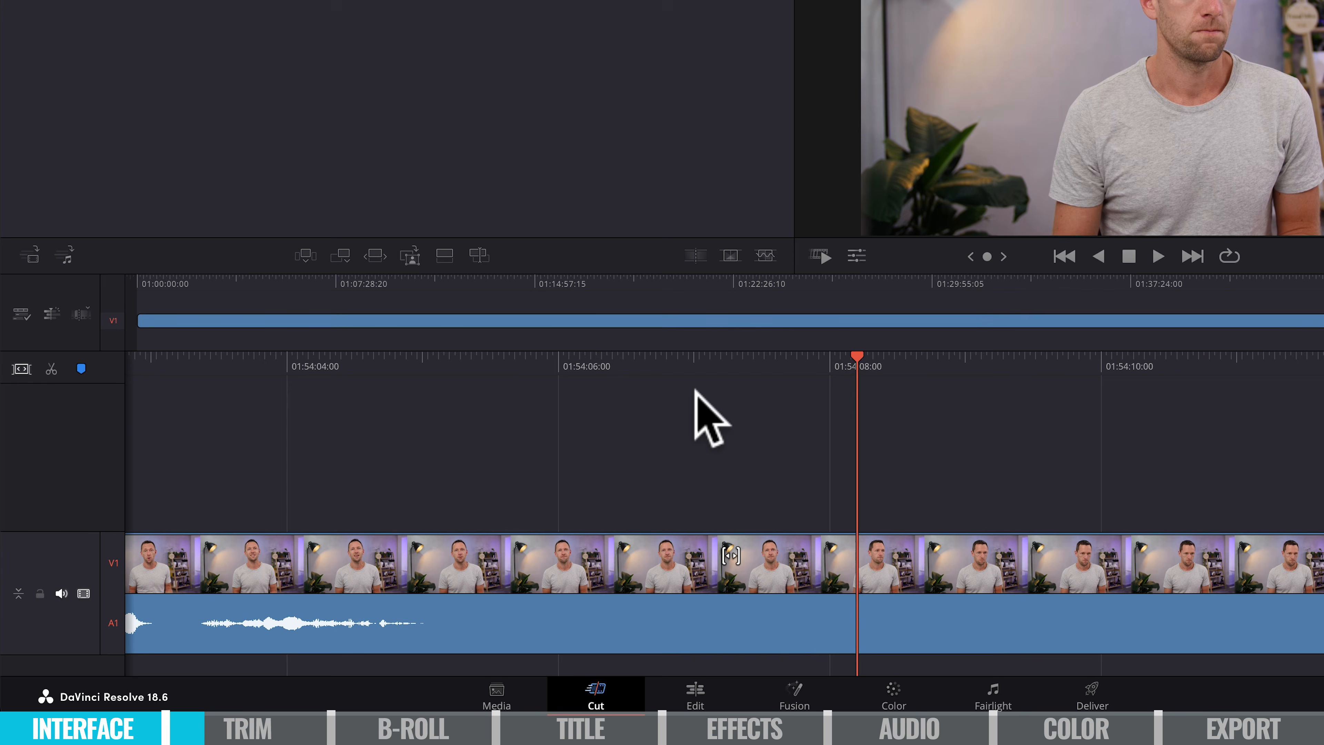
{"action": "scroll", "coordinate": [695, 390], "scroll_direction": "left", "scroll_amount": 2}
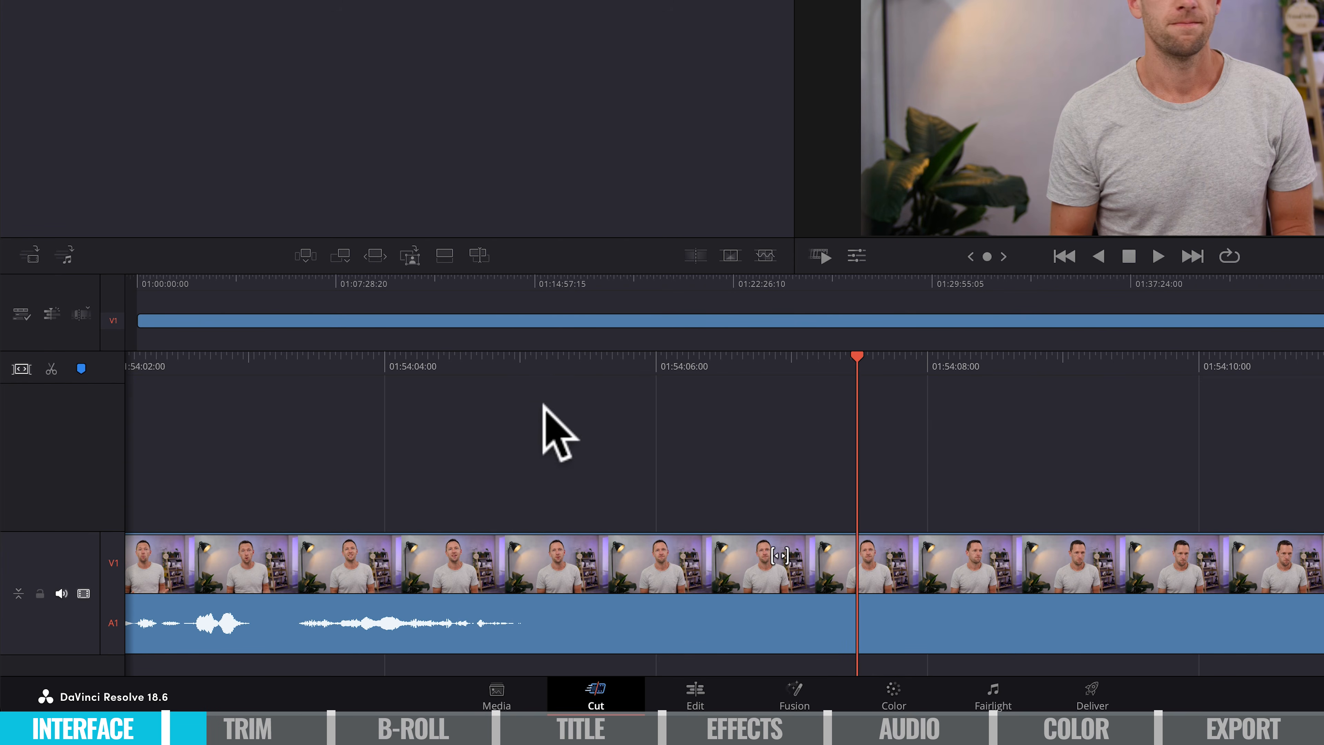
{"action": "left_click_drag", "start_coordinate": [533, 354], "coordinate": [889, 353]}
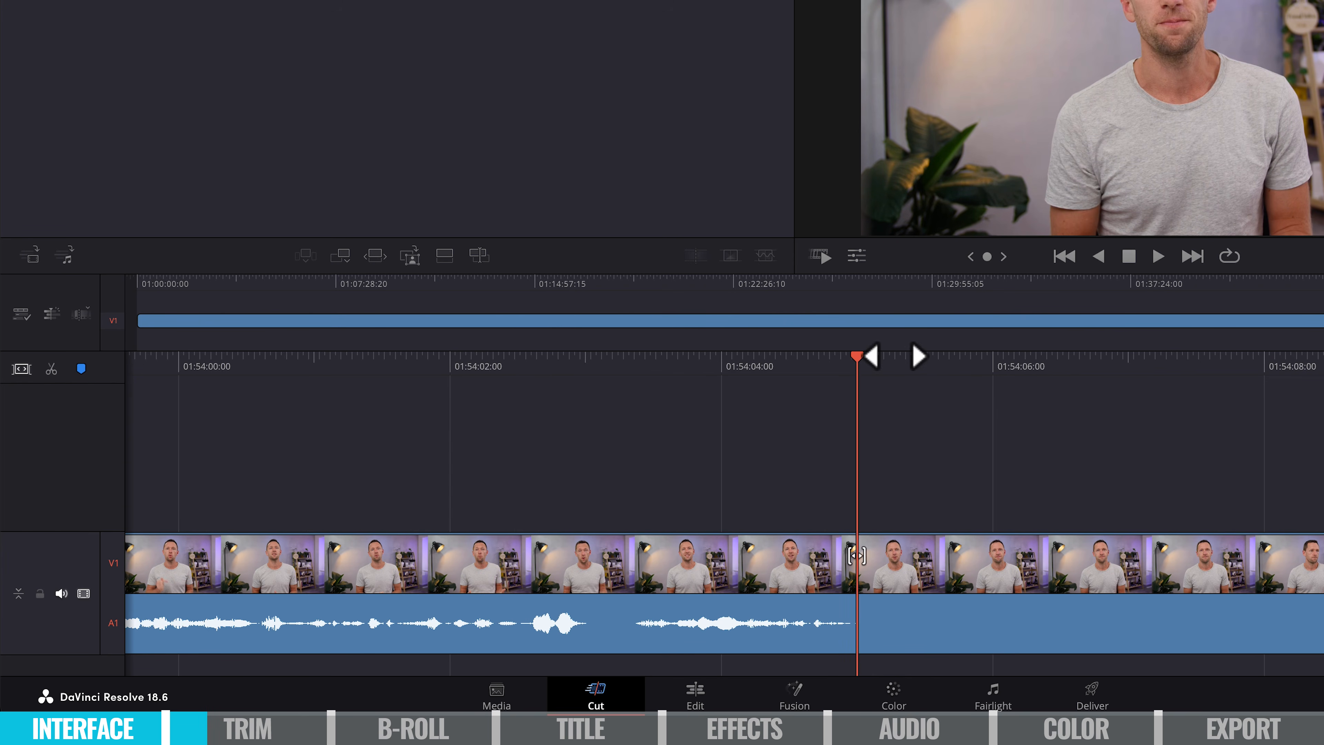
{"action": "left_click", "coordinate": [620, 632]}
{"action": "left_click", "coordinate": [47, 370]}
{"action": "left_click", "coordinate": [906, 574]}
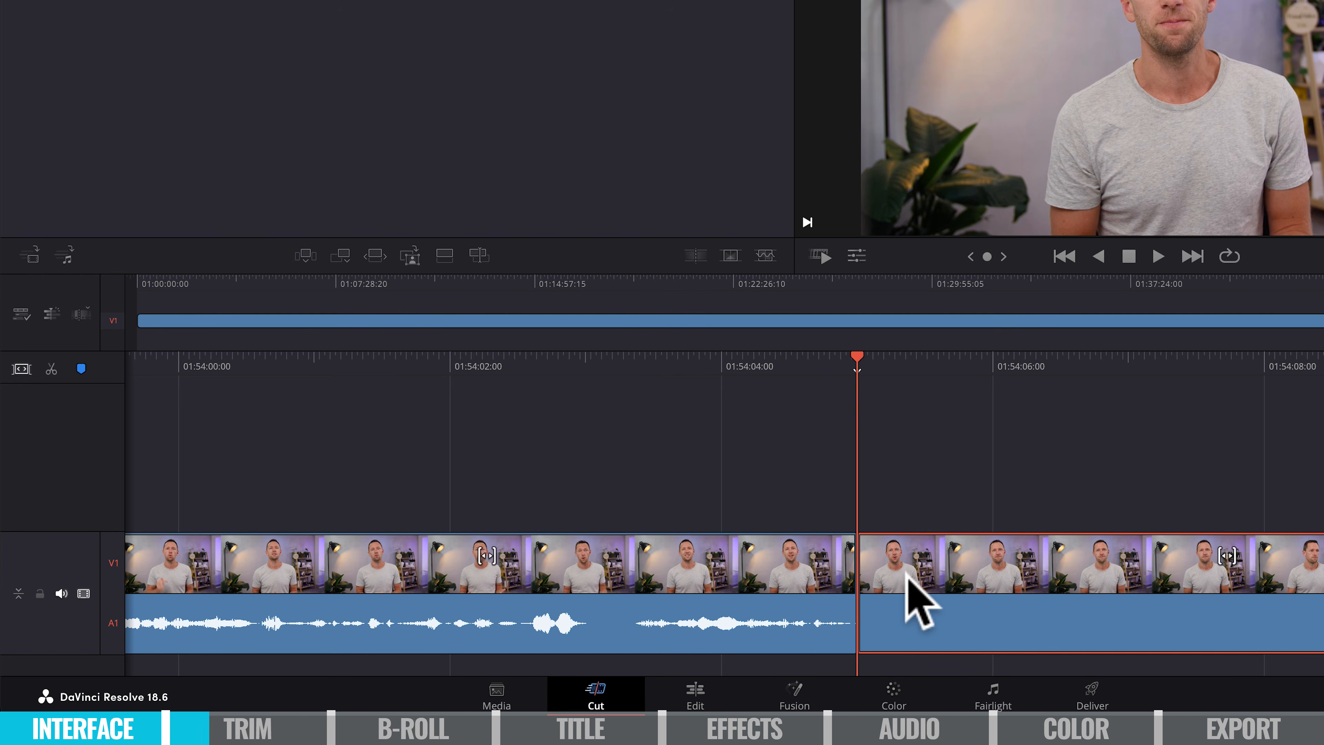
{"action": "key", "text": "Delete"}
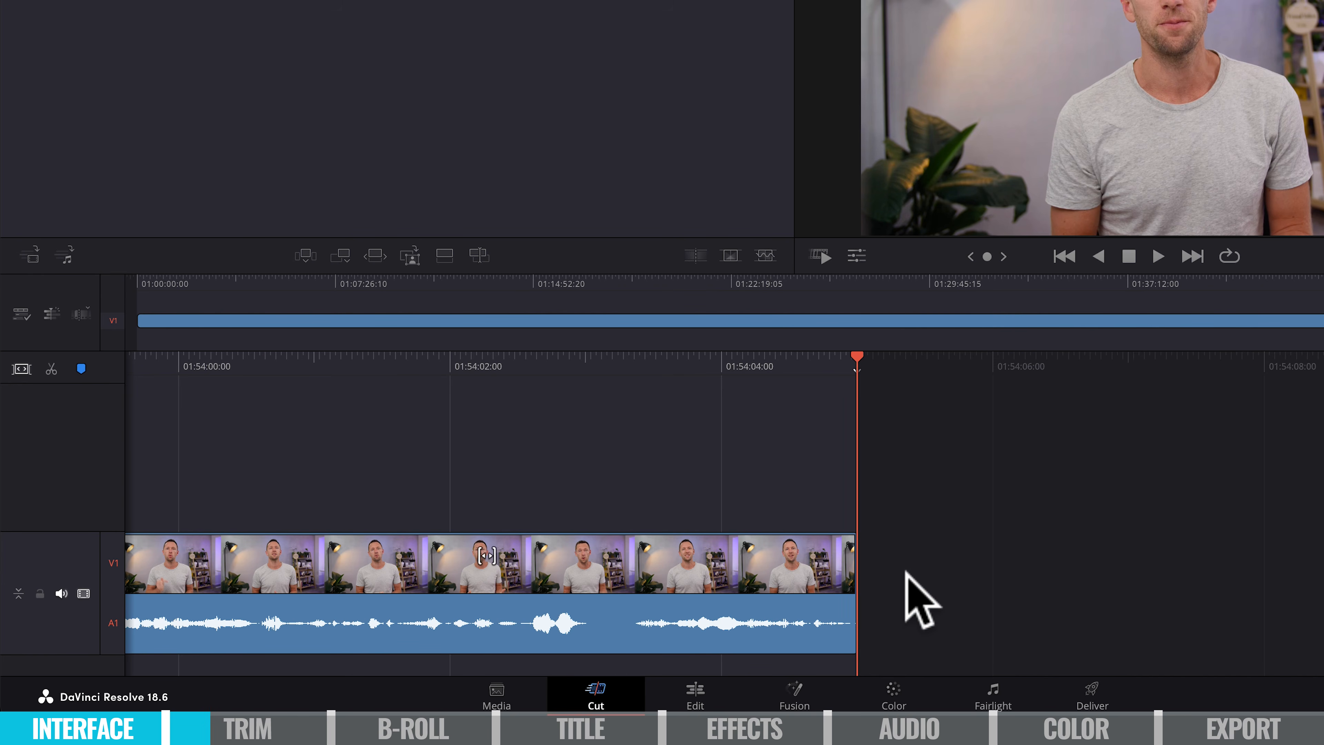
{"action": "key", "text": "ctrl+z"}
Trim the clip's end back to the last speech at 01:54:05:02, and undo the trim
{"action": "left_click_drag", "start_coordinate": [1001, 378], "coordinate": [777, 378]}
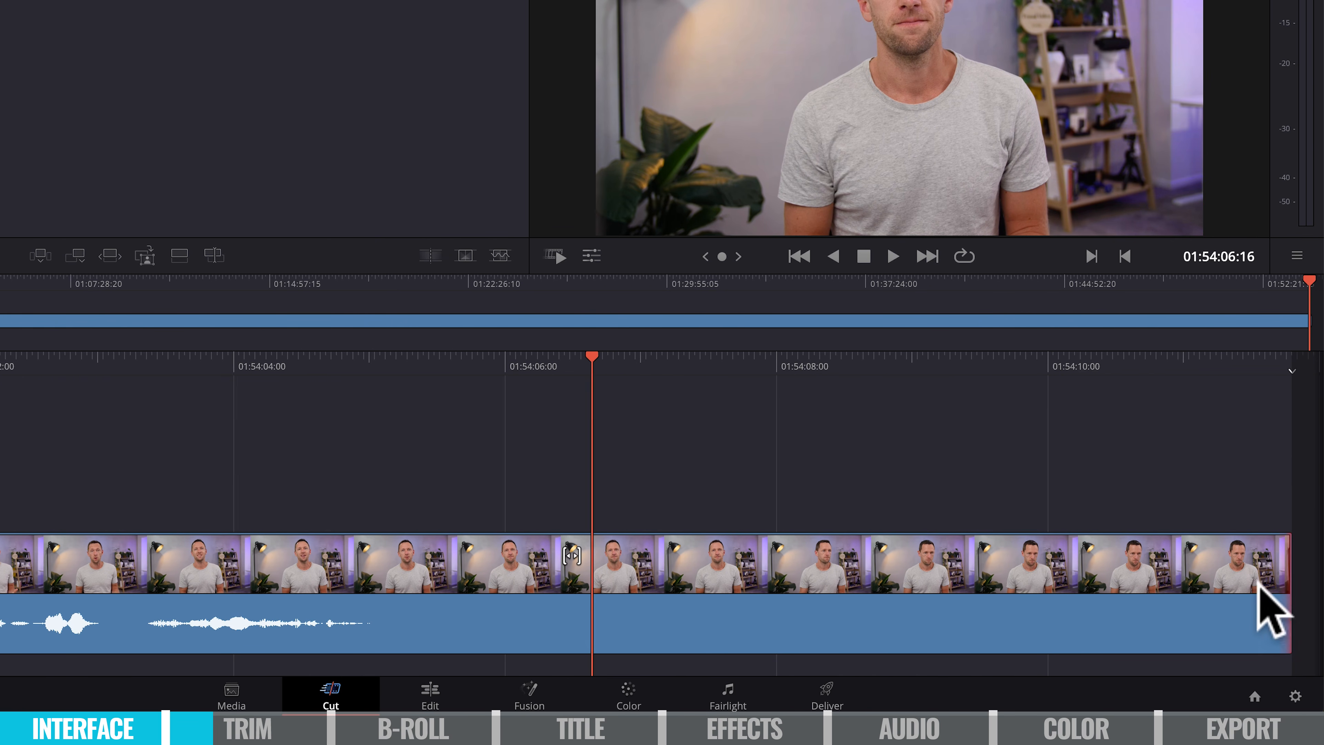
{"action": "left_click_drag", "start_coordinate": [1274, 595], "coordinate": [360, 647]}
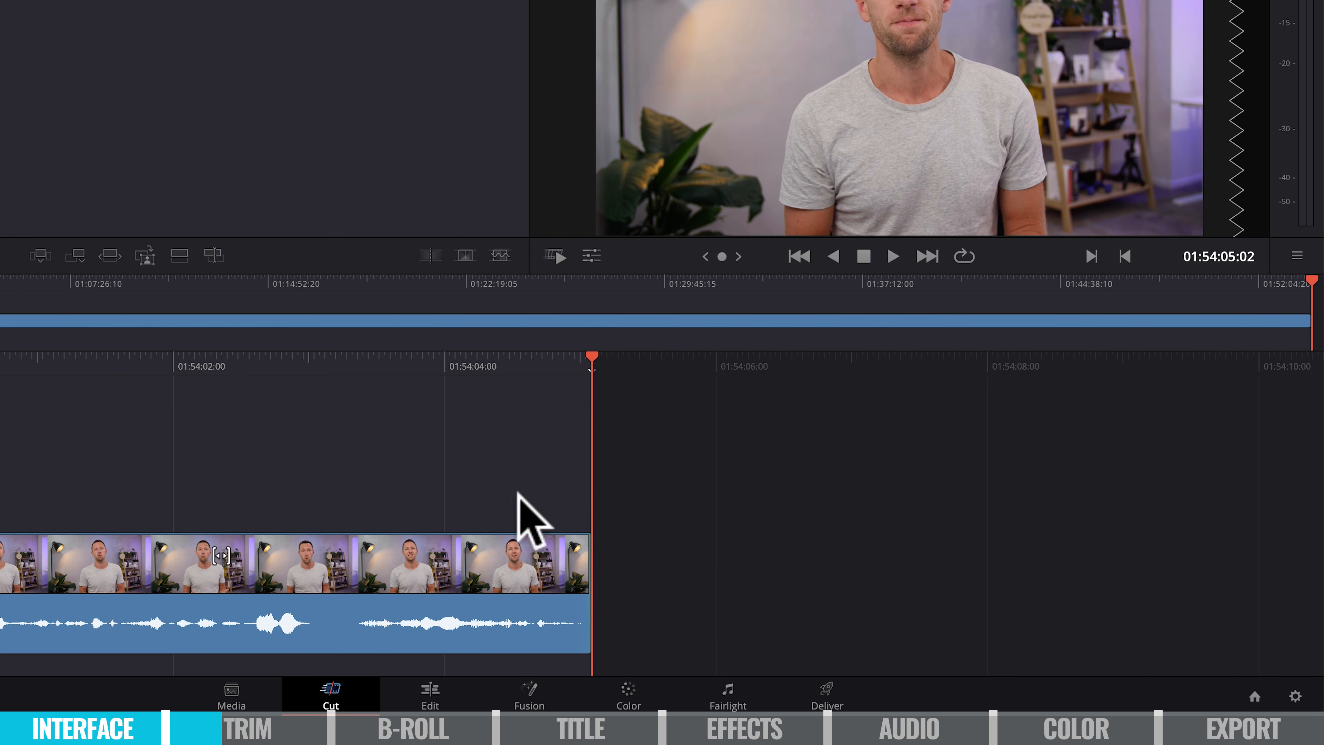
{"action": "key", "text": "super+z"}
Trim the camera clip's end to the playhead where the closing speech stops, at 01:54:05:01
{"action": "mouse_move", "coordinate": [745, 365]}
{"action": "left_mouse_down"}
{"action": "mouse_move", "coordinate": [405, 365]}
{"action": "mouse_move", "coordinate": [749, 352]}
{"action": "left_mouse_up"}
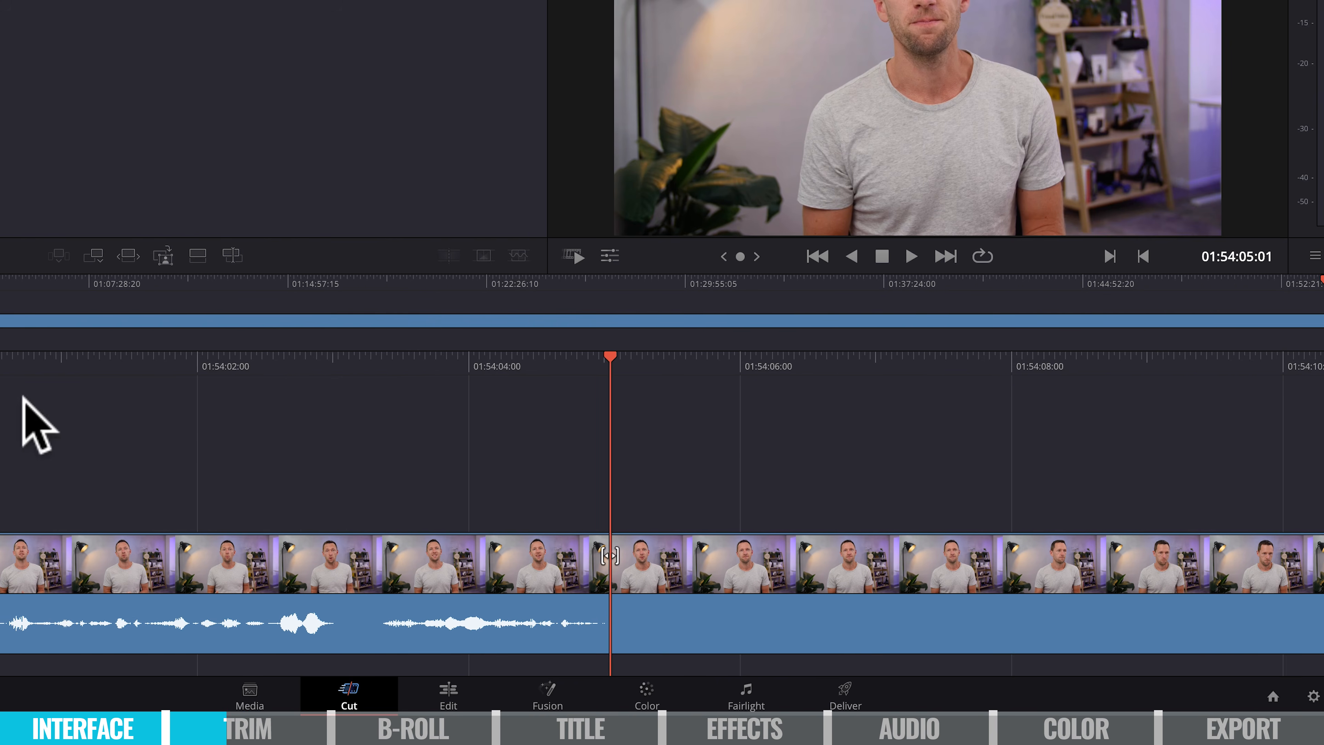
{"action": "left_click", "coordinate": [87, 311]}
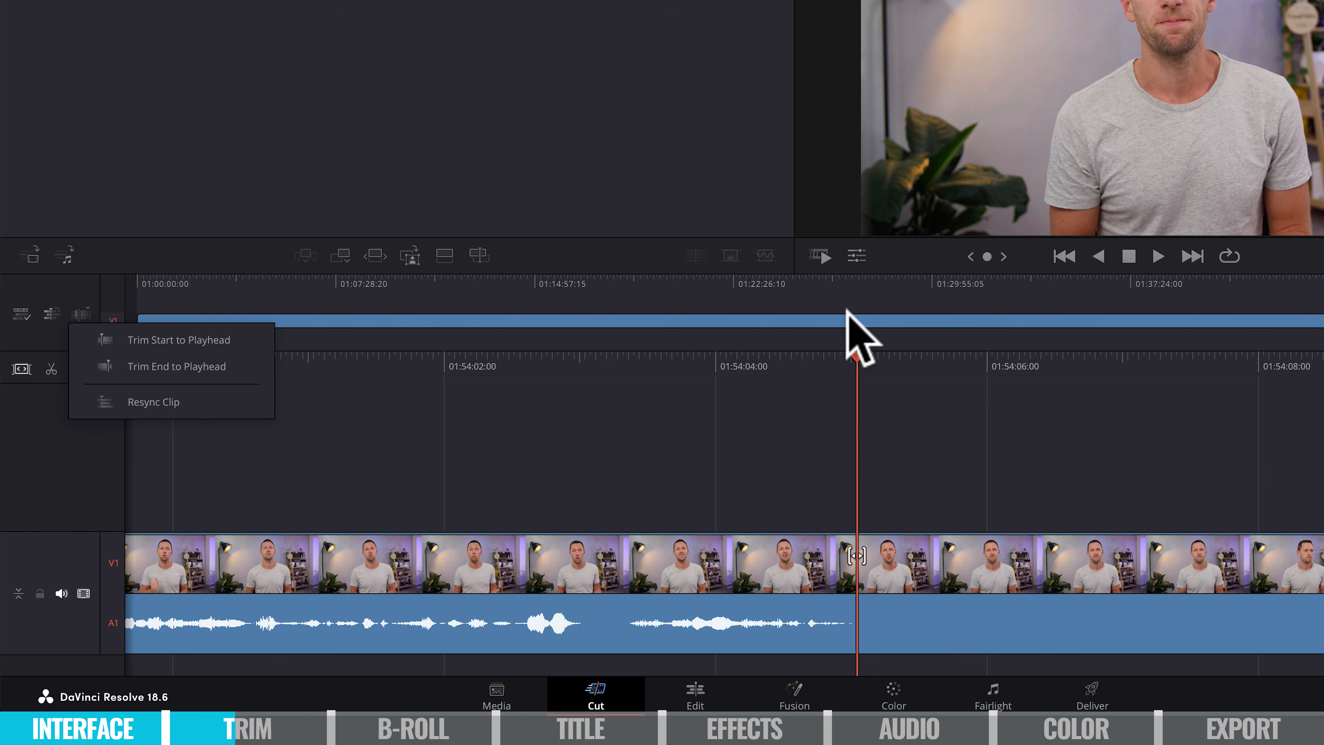
{"action": "left_click", "coordinate": [237, 366]}
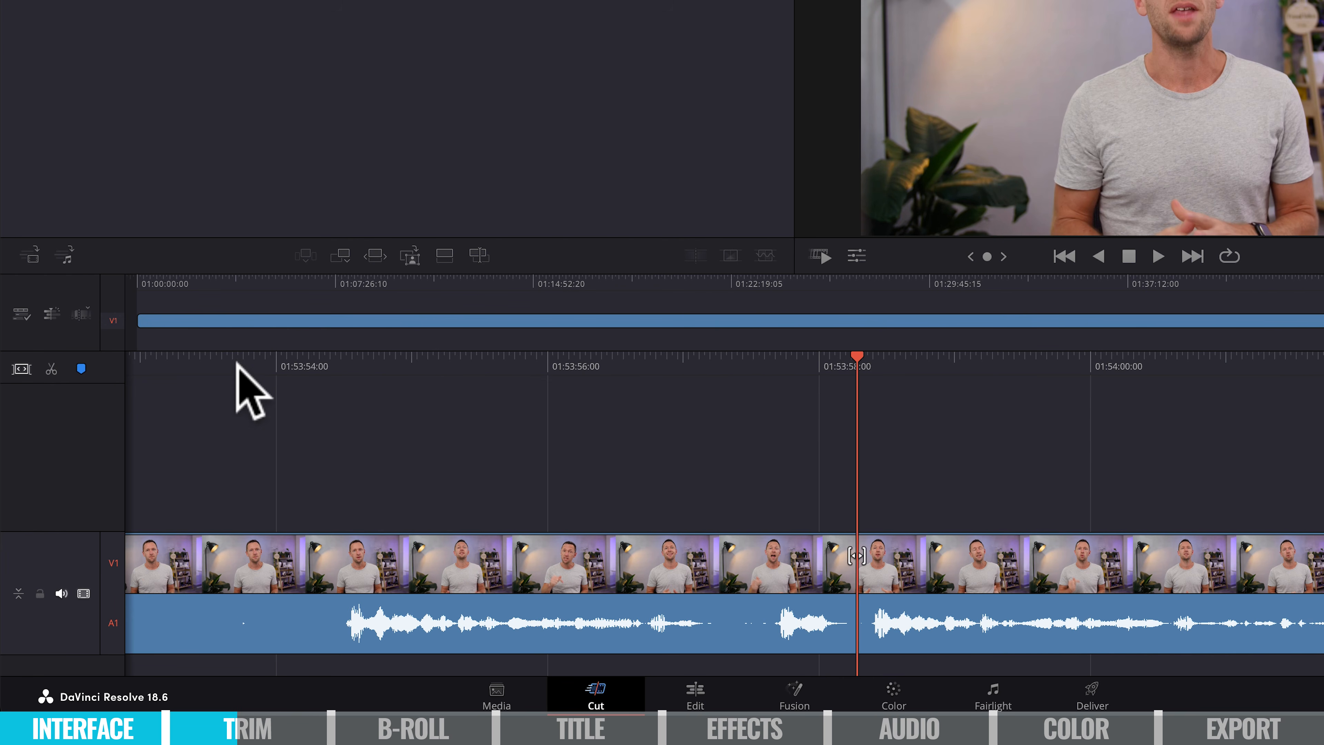
{"action": "left_click_drag", "start_coordinate": [1039, 359], "coordinate": [317, 387]}
{"action": "left_click_drag", "start_coordinate": [969, 368], "coordinate": [742, 384]}
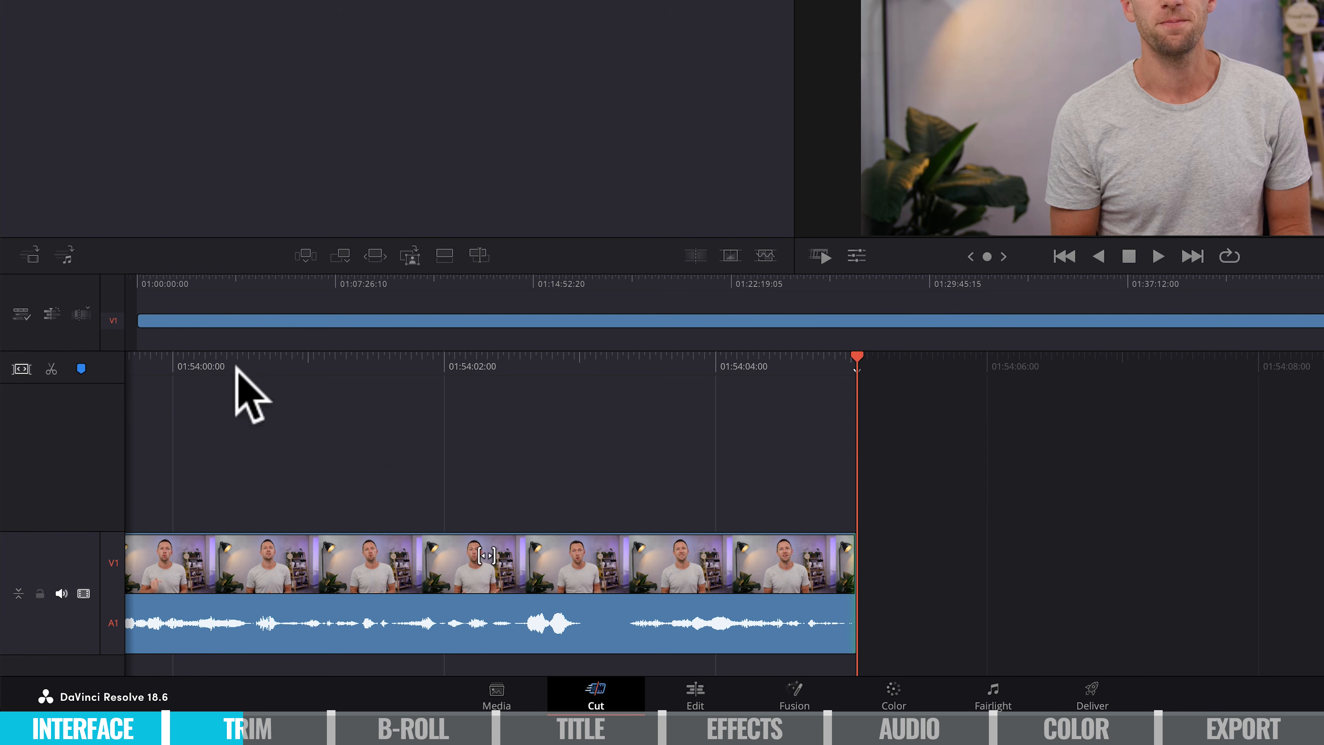
{"action": "left_click", "coordinate": [81, 313]}
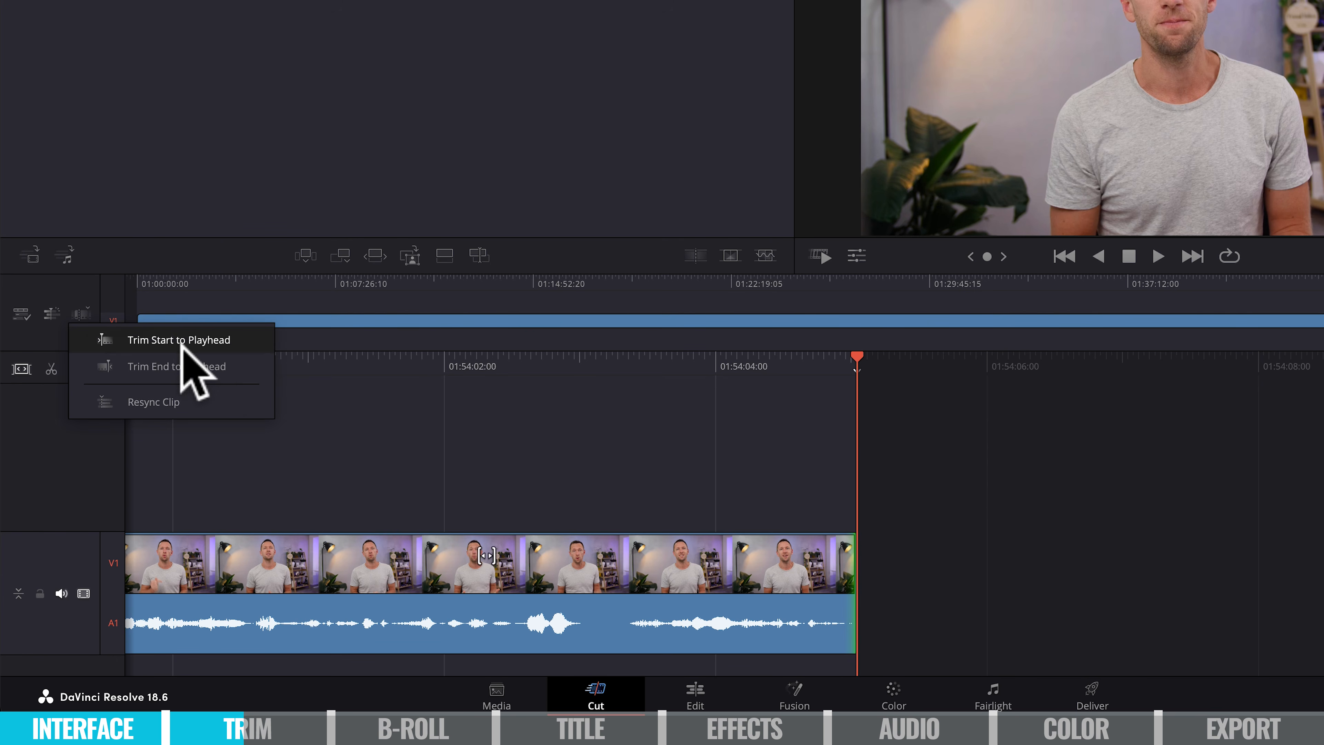
{"action": "left_click", "coordinate": [659, 388]}
Split the camera clip where the speech pauses, near 01:53:51:17
{"action": "left_click_drag", "start_coordinate": [599, 380], "coordinate": [851, 361]}
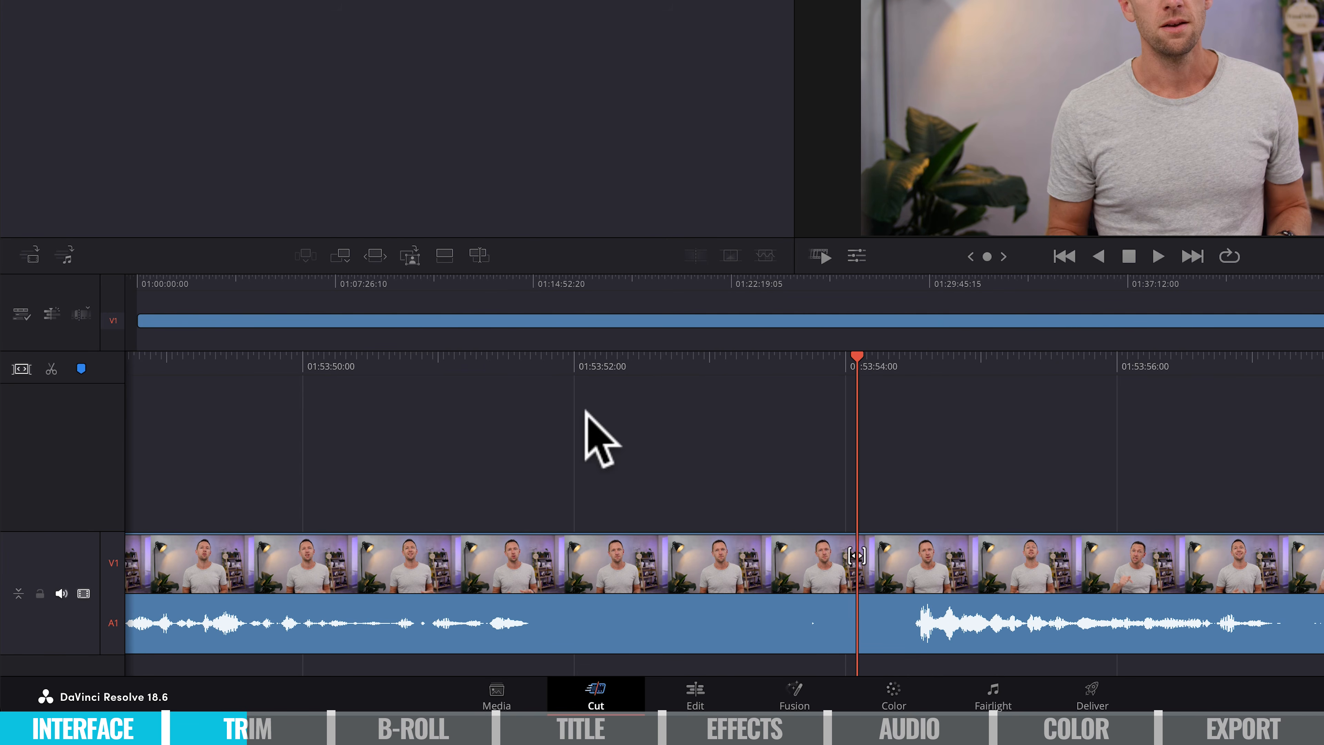
{"action": "left_click_drag", "start_coordinate": [632, 354], "coordinate": [958, 357]}
{"action": "left_click", "coordinate": [52, 368]}
Trim the start of the section after the split to the playhead where speech resumes, near 01:53:54:13
{"action": "left_click", "coordinate": [835, 572]}
{"action": "left_click", "coordinate": [912, 578]}
{"action": "left_click_drag", "start_coordinate": [1048, 373], "coordinate": [729, 411]}
{"action": "left_click", "coordinate": [87, 307]}
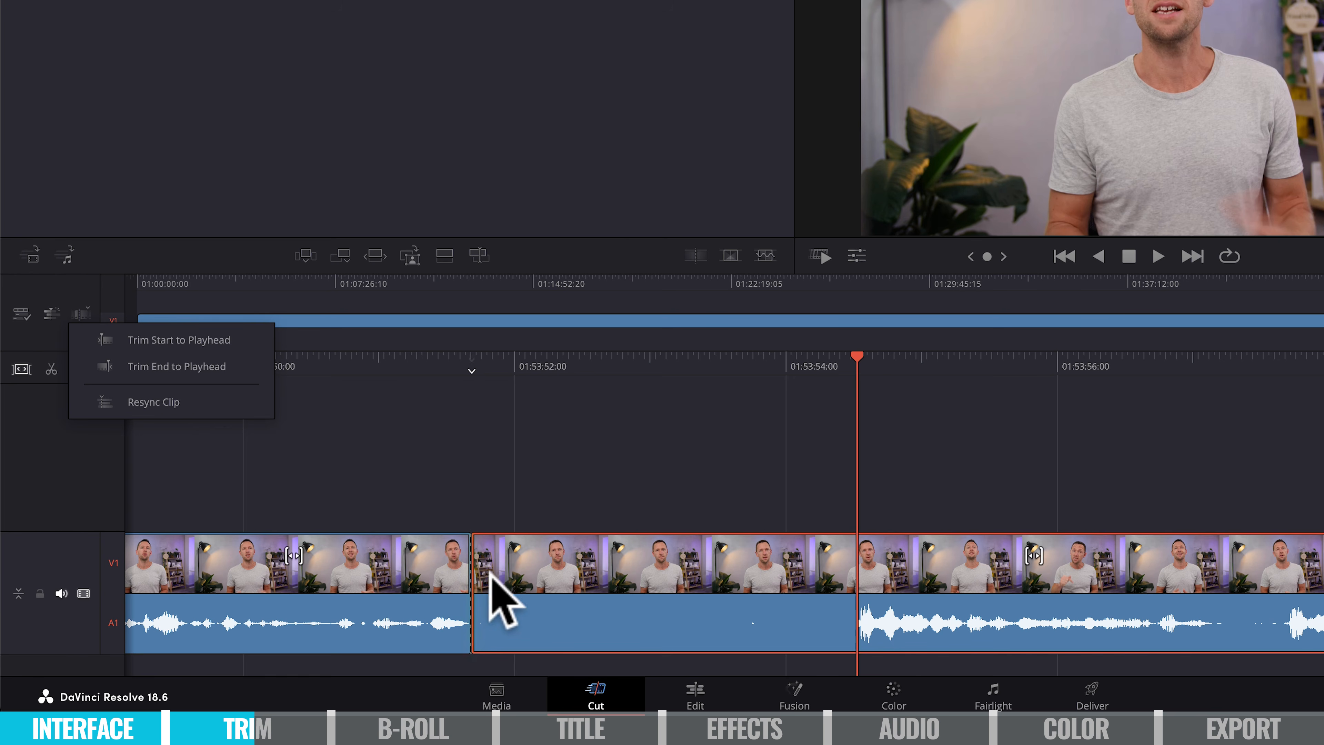
{"action": "left_click", "coordinate": [211, 342]}
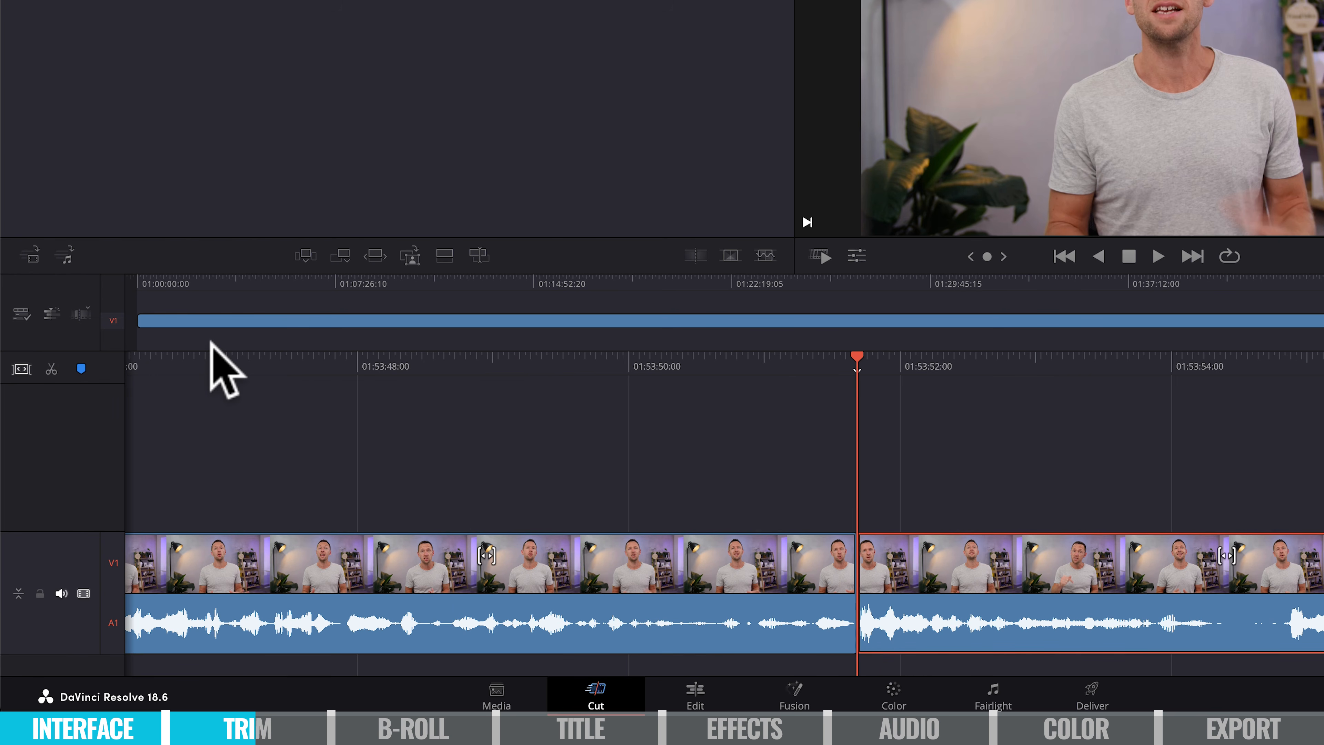
Split the clip where the next good speech section begins, just before 01:53:39
{"action": "left_click_drag", "start_coordinate": [211, 359], "coordinate": [621, 361]}
{"action": "left_click", "coordinate": [82, 313]}
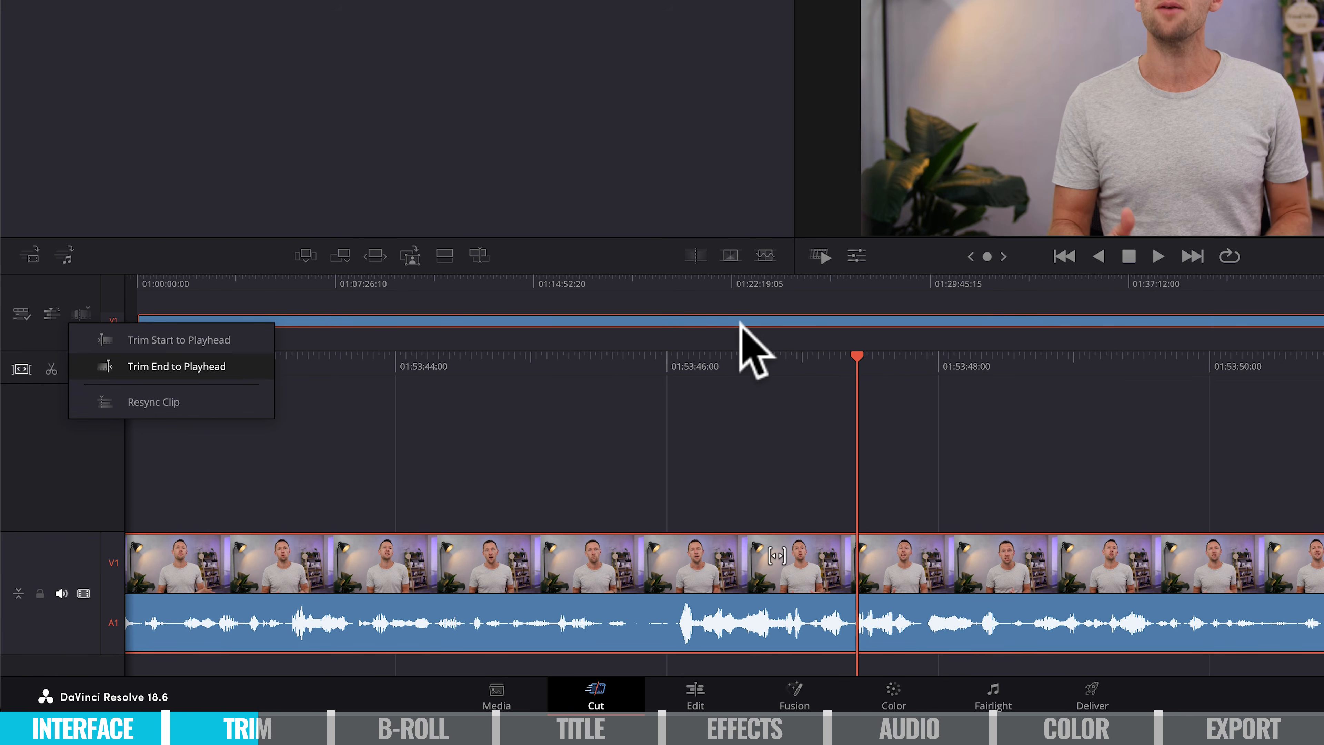
{"action": "left_click", "coordinate": [819, 363]}
{"action": "left_click_drag", "start_coordinate": [836, 355], "coordinate": [1011, 408]}
{"action": "left_click_drag", "start_coordinate": [1007, 409], "coordinate": [1013, 409]}
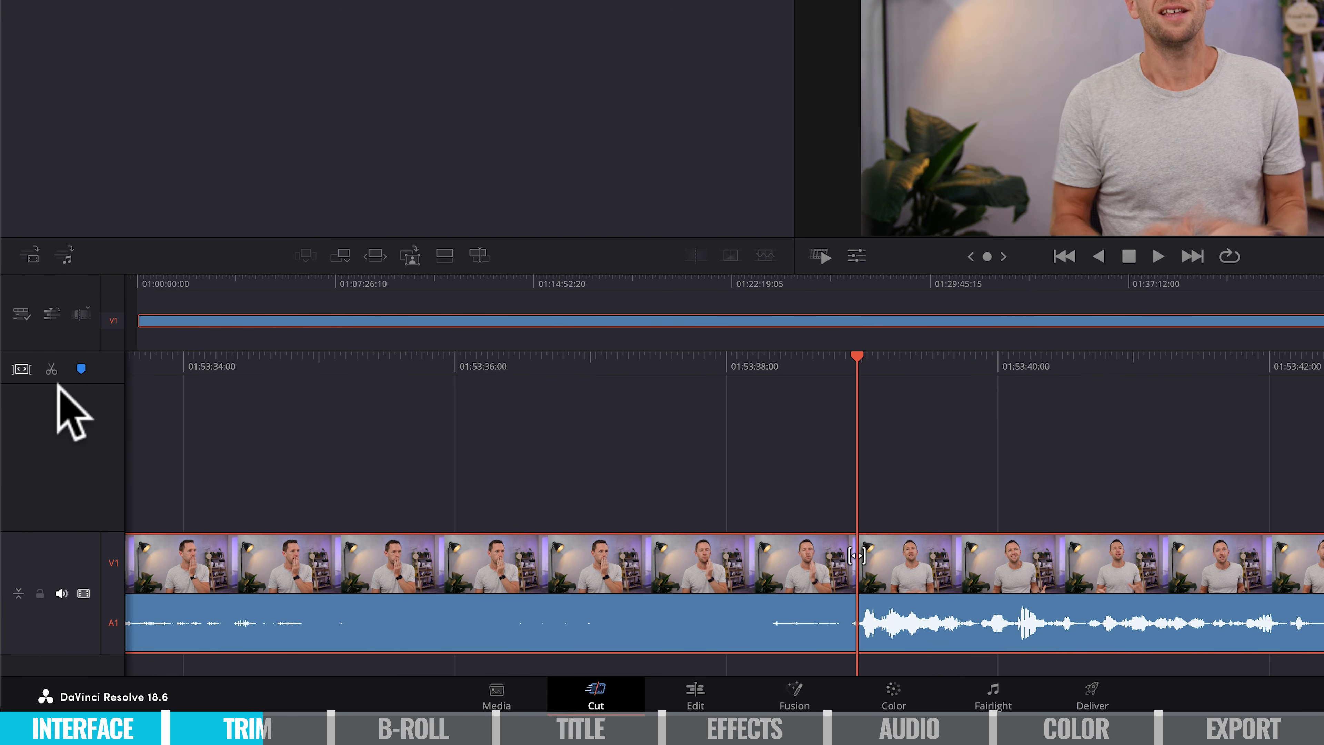
{"action": "key", "text": "ctrl+b"}
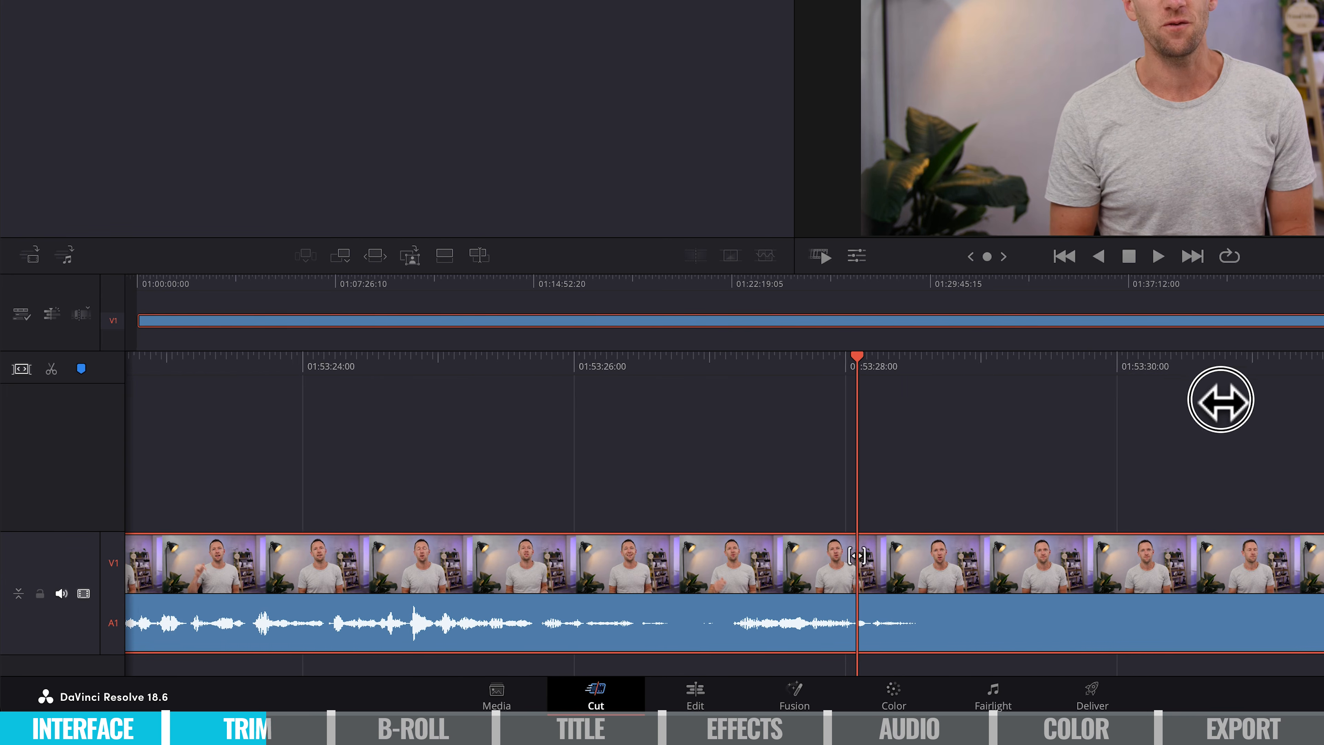
Trim the end of the section before the split back to where its speech stops, near 01:53:28:14
{"action": "left_click_drag", "start_coordinate": [1220, 400], "coordinate": [1173, 409]}
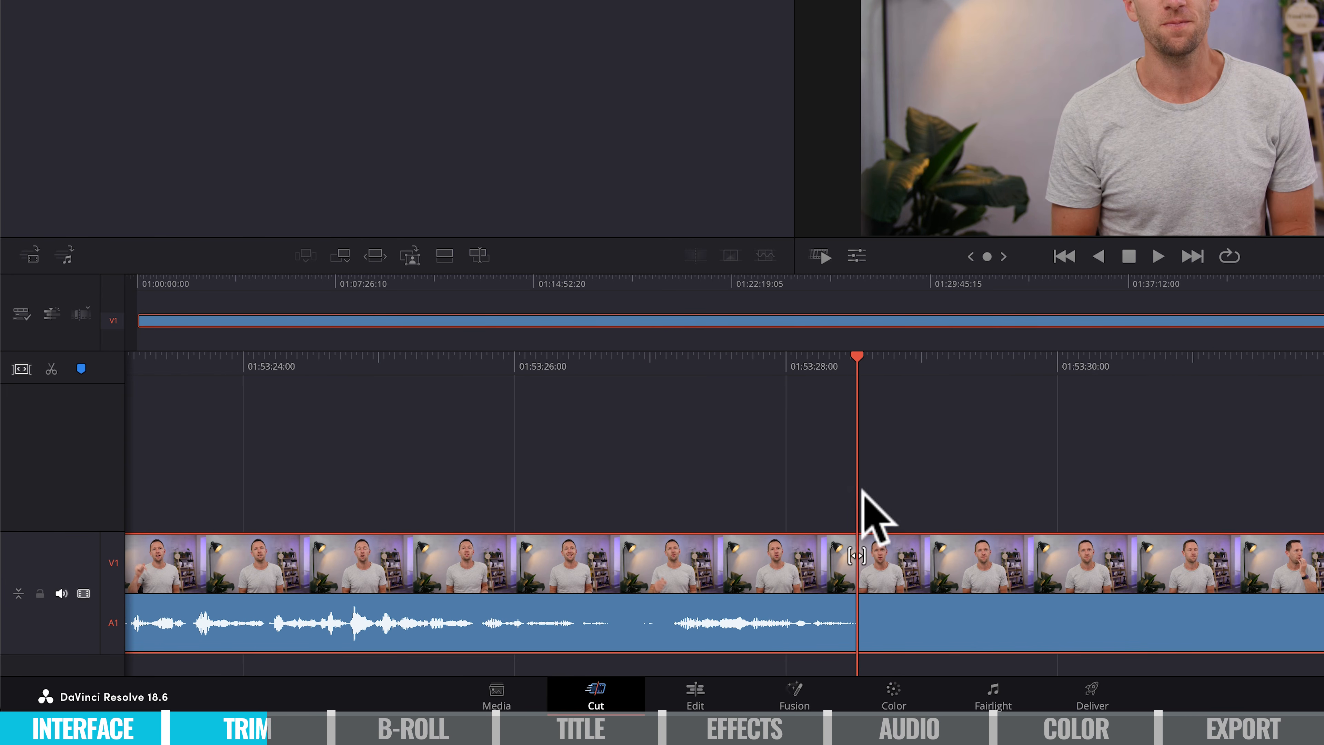
{"action": "left_click", "coordinate": [84, 313]}
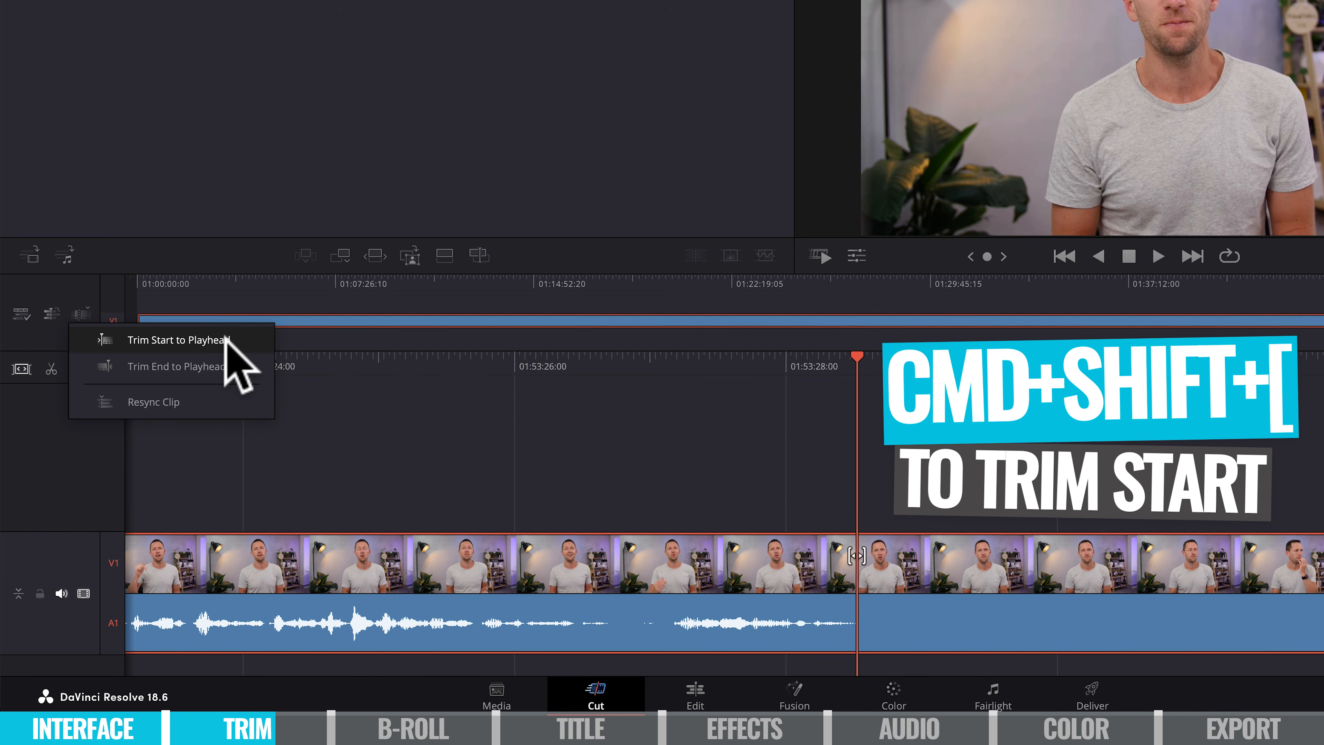
{"action": "left_click", "coordinate": [225, 339]}
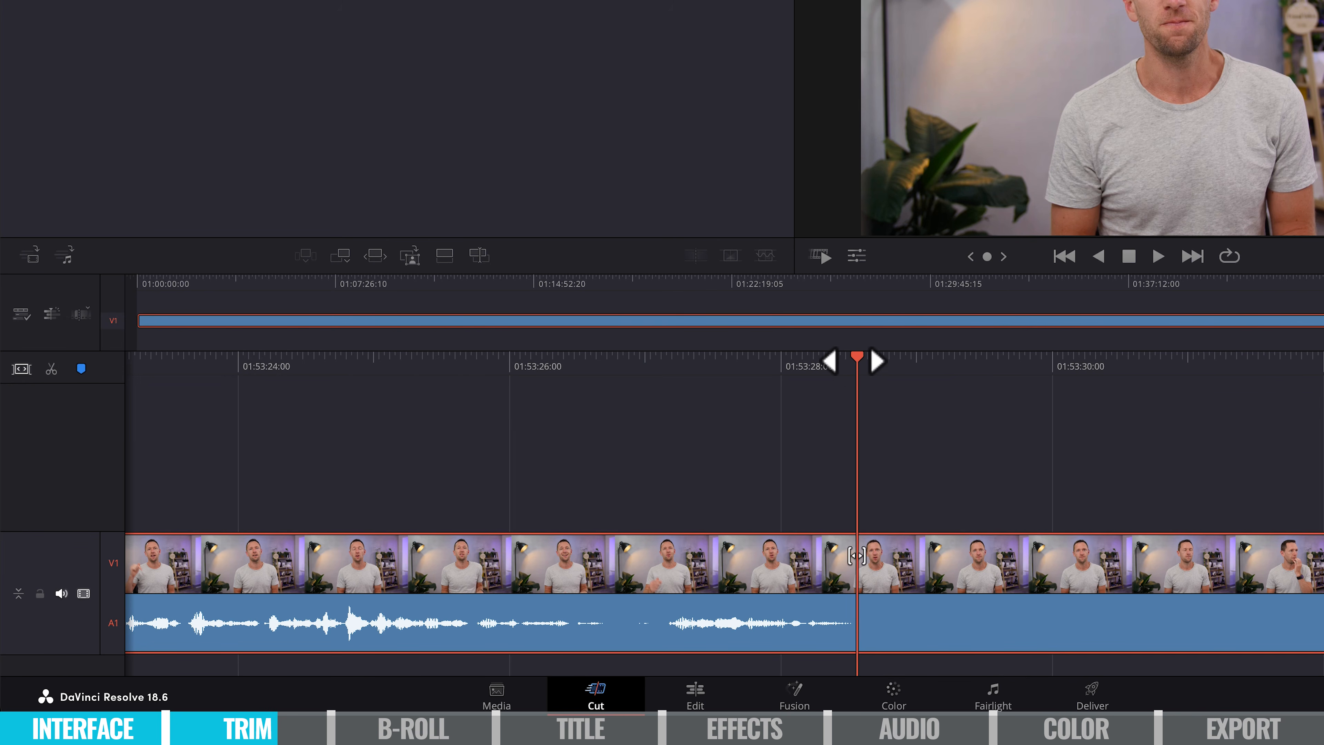
{"action": "key", "text": "shift+super+]"}
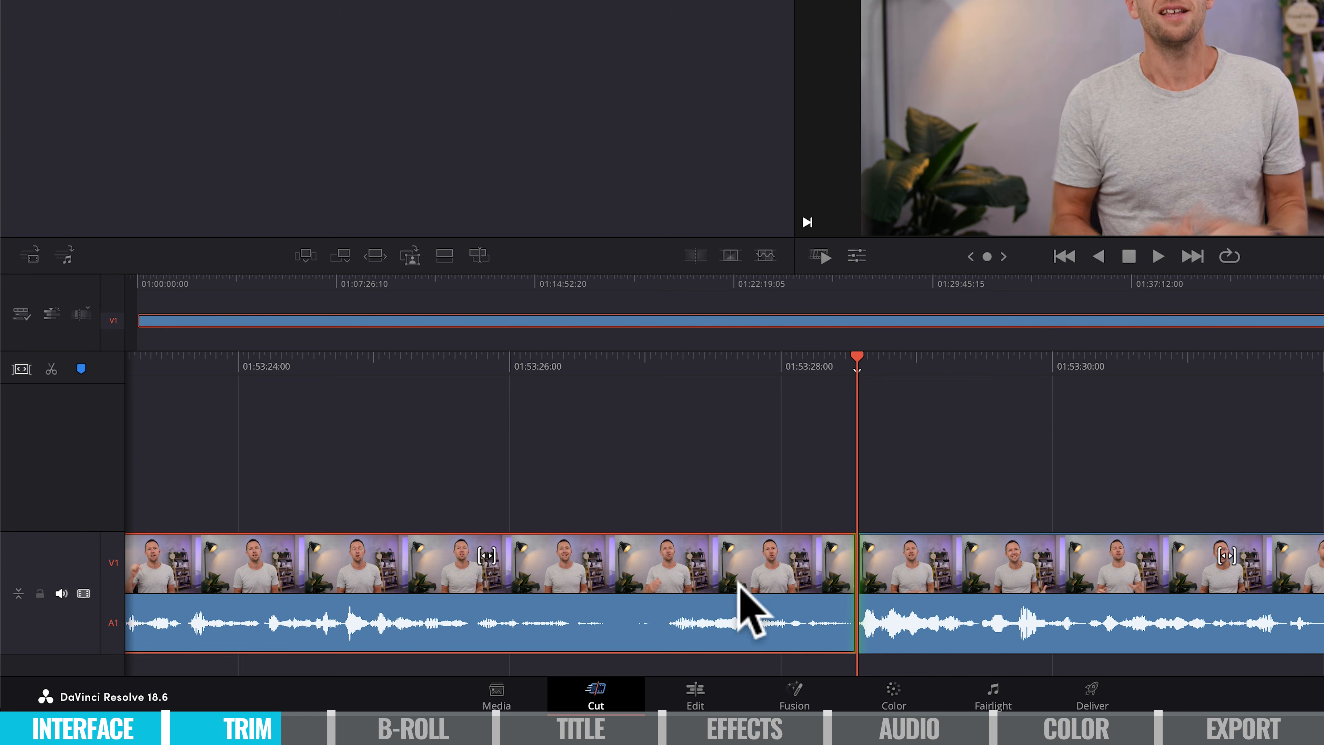
Switch to the Edit page and split the camera clip where speech resumes, at 01:53:15:19
{"action": "left_click", "coordinate": [694, 694]}
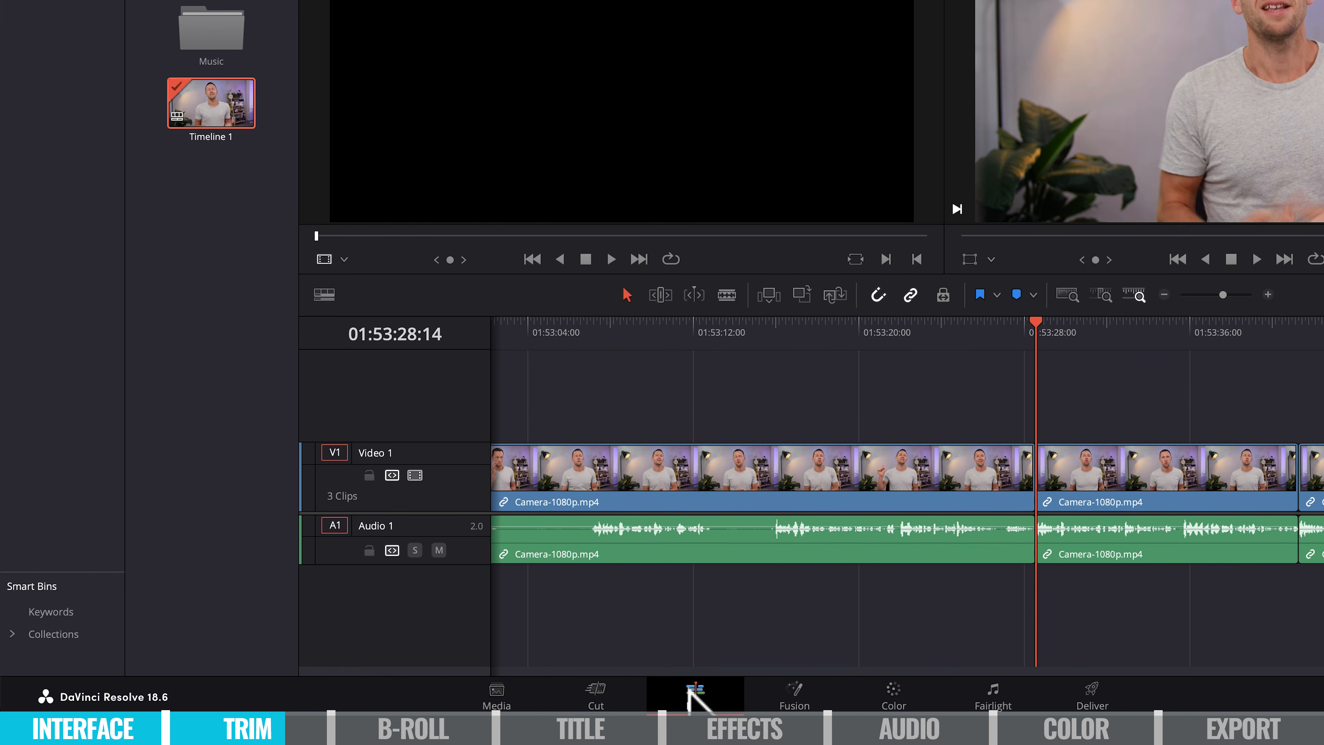
{"action": "left_click_drag", "start_coordinate": [1035, 333], "coordinate": [770, 346]}
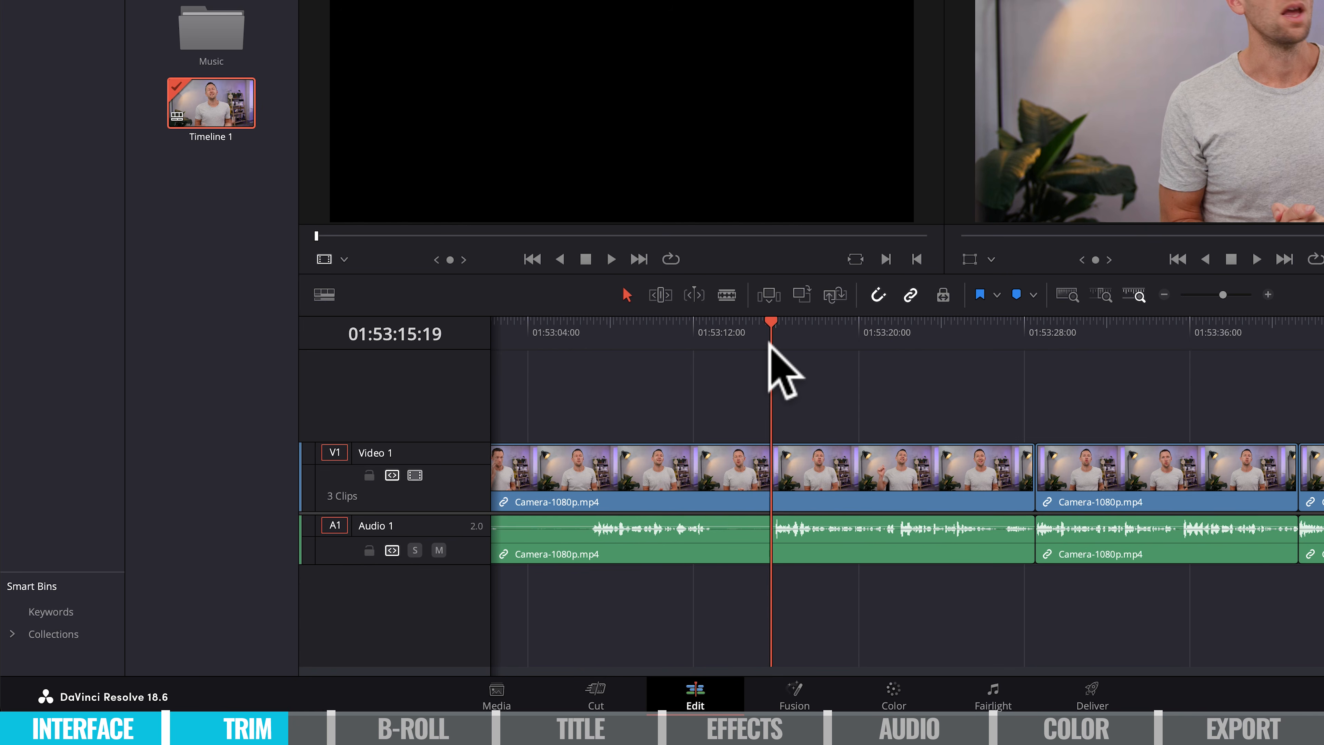
{"action": "key", "text": "ctrl+b"}
Split the clip at 01:53:12:15 and ripple delete the silent section up to the next cut
{"action": "left_click_drag", "start_coordinate": [695, 332], "coordinate": [704, 332]}
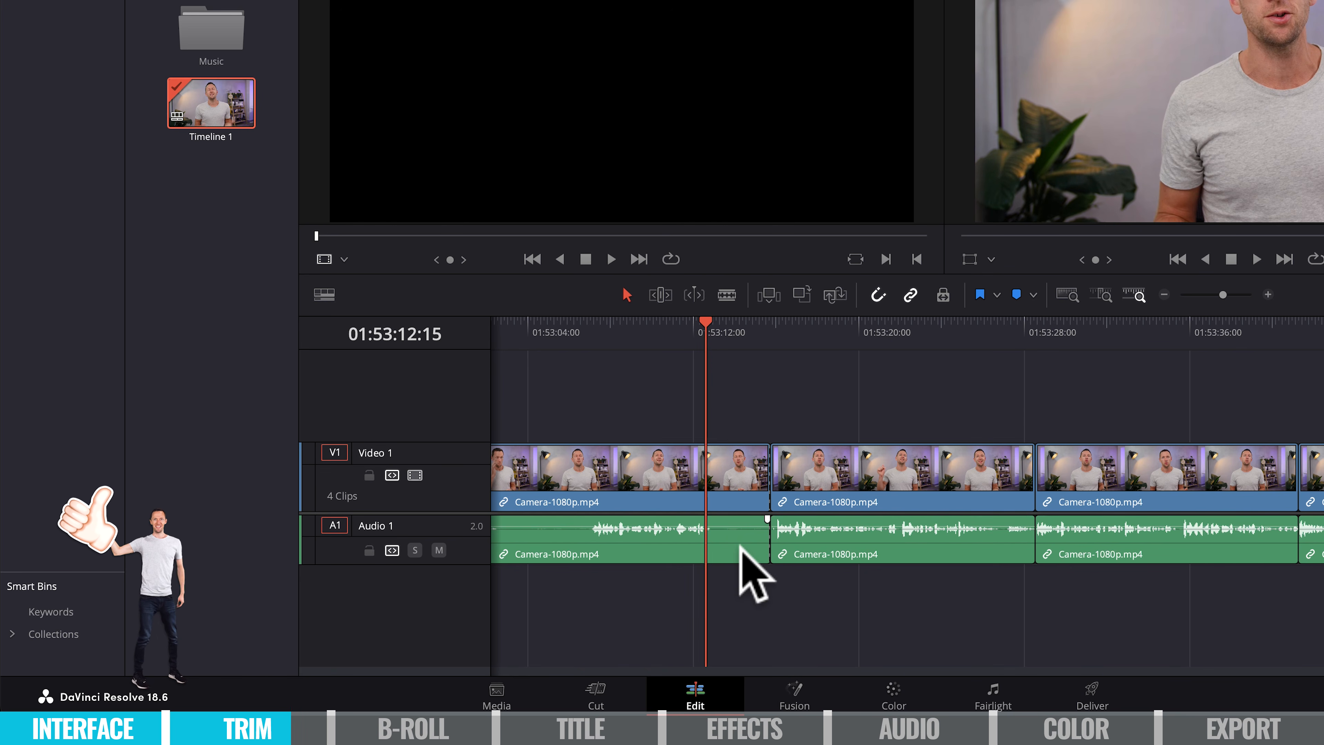
{"action": "key", "text": "ctrl+b"}
{"action": "key", "text": "BackSpace"}
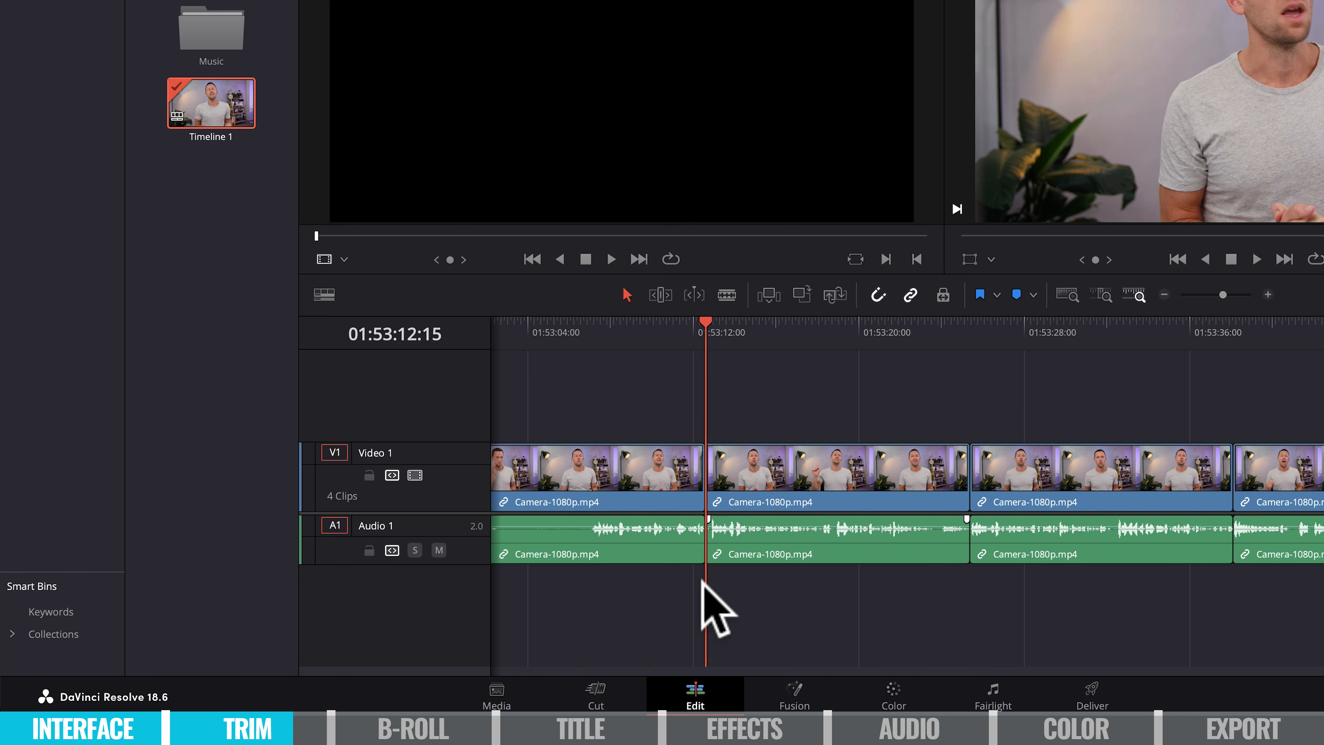
Split the first clip where the next speech section starts, at 01:53:06:24
{"action": "scroll", "coordinate": [875, 340], "scroll_direction": "left", "scroll_amount": 5}
{"action": "left_click_drag", "start_coordinate": [874, 333], "coordinate": [851, 349]}
{"action": "key", "text": "ctrl+b"}
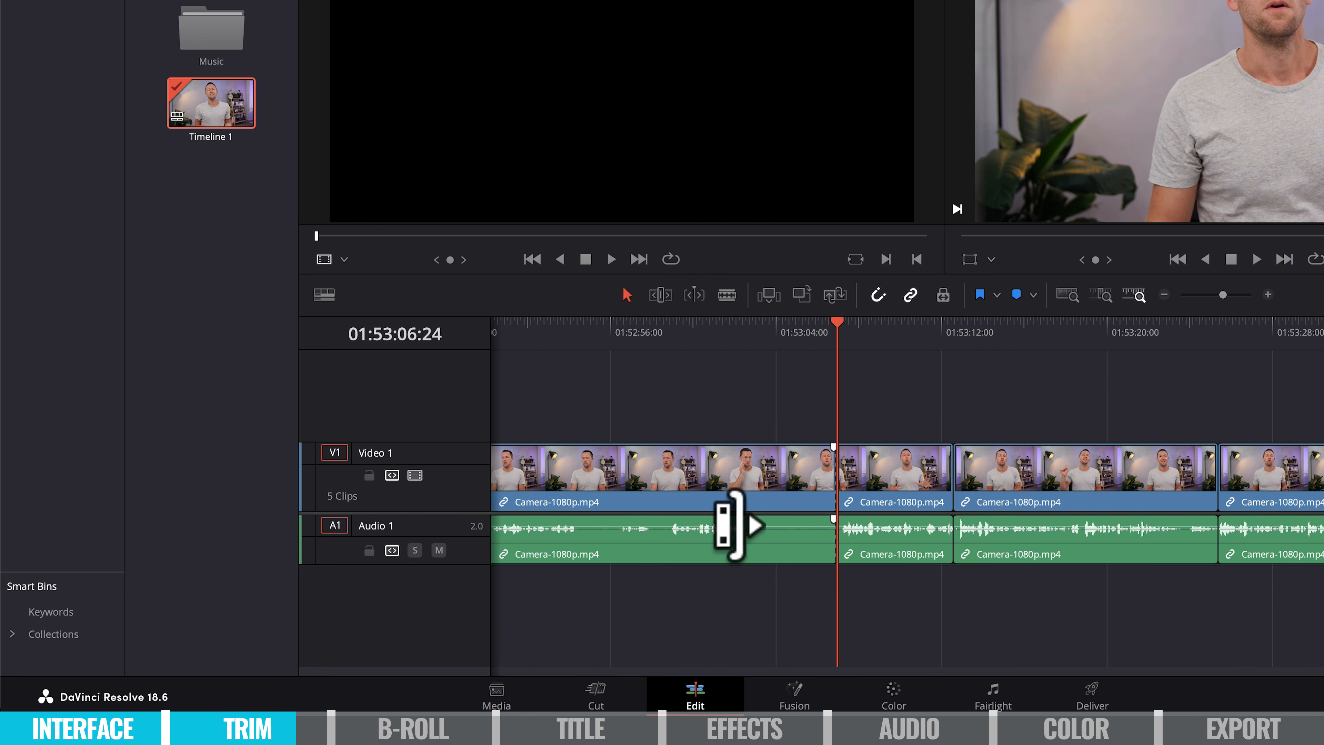
Shorten the end of the clip before the 01:53:06:24 cut with the Selection tool, and undo the trim
{"action": "left_click", "coordinate": [828, 482]}
{"action": "left_click_drag", "start_coordinate": [827, 482], "coordinate": [736, 483]}
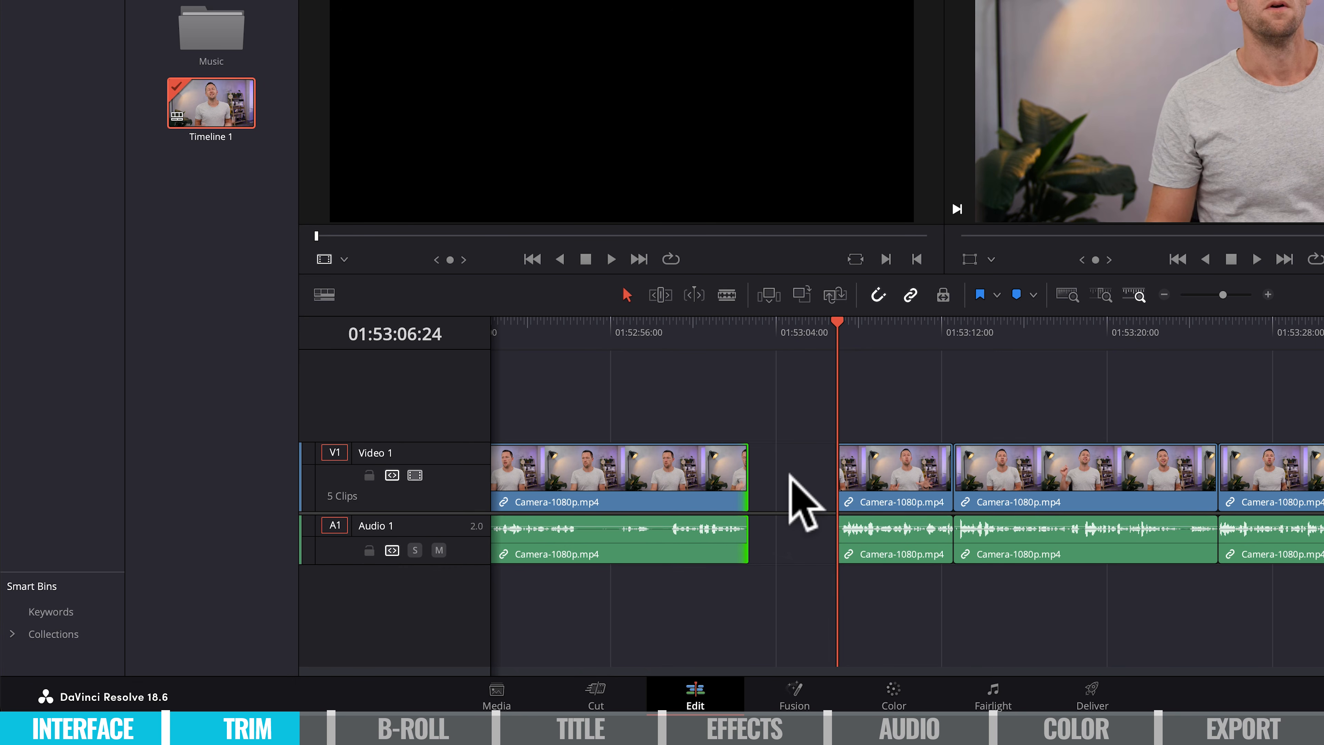
{"action": "key", "text": "ctrl+z"}
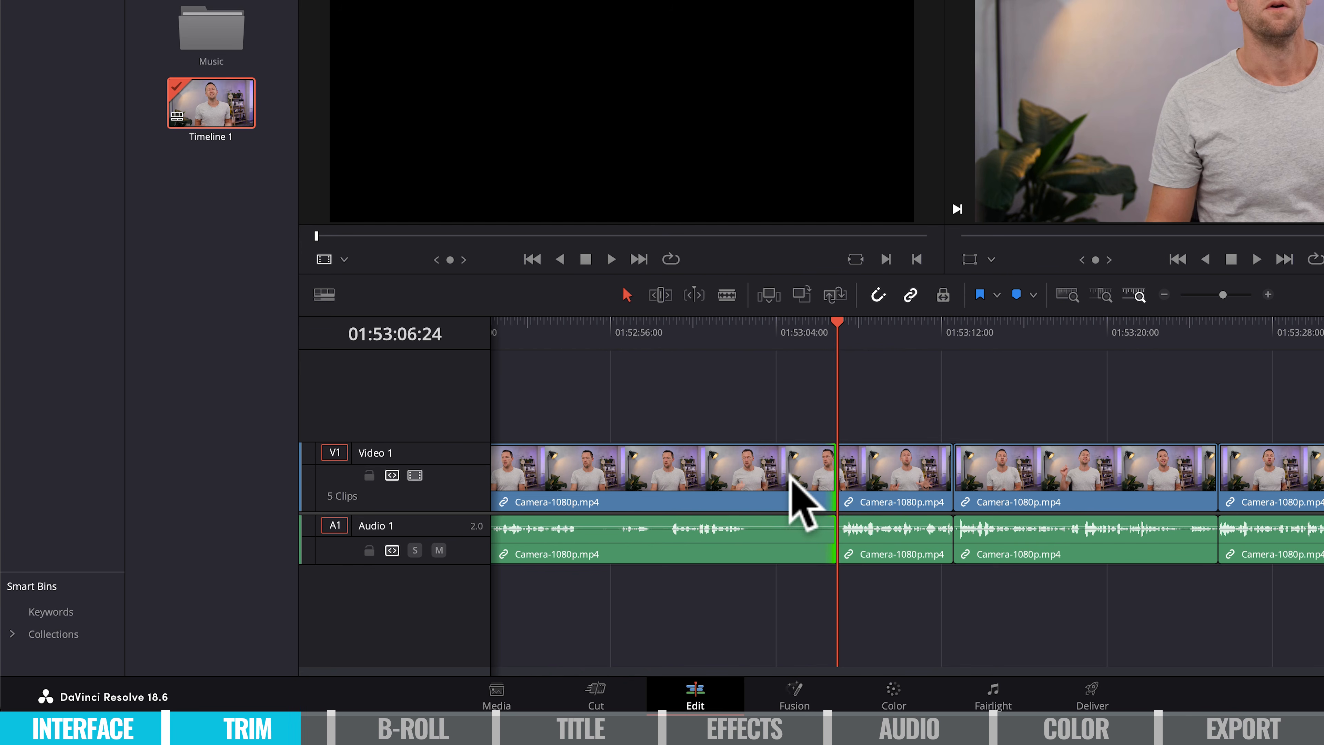
Ripple-trim that clip's end back to 01:53:02:19 with the Trim Edit tool, and return to the Selection tool
{"action": "left_click", "coordinate": [661, 295]}
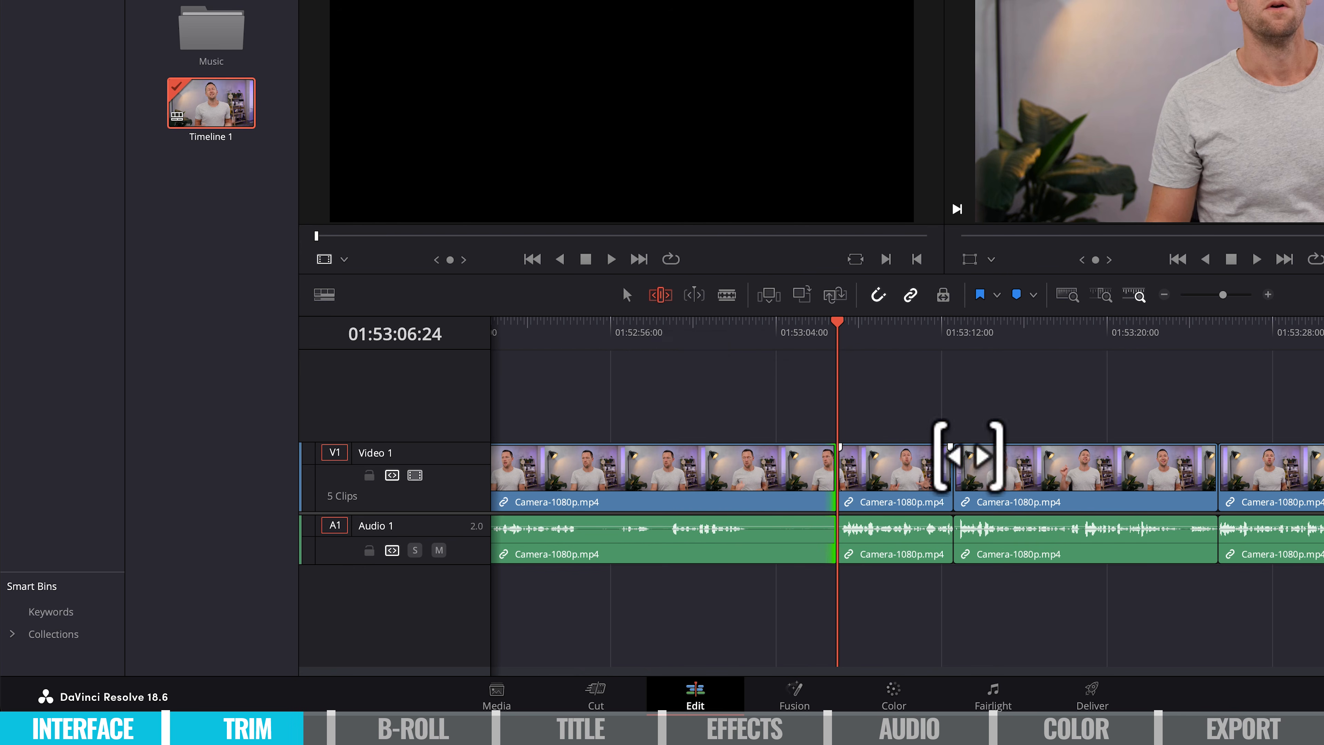
{"action": "left_click", "coordinate": [819, 479]}
{"action": "left_click_drag", "start_coordinate": [819, 480], "coordinate": [739, 489]}
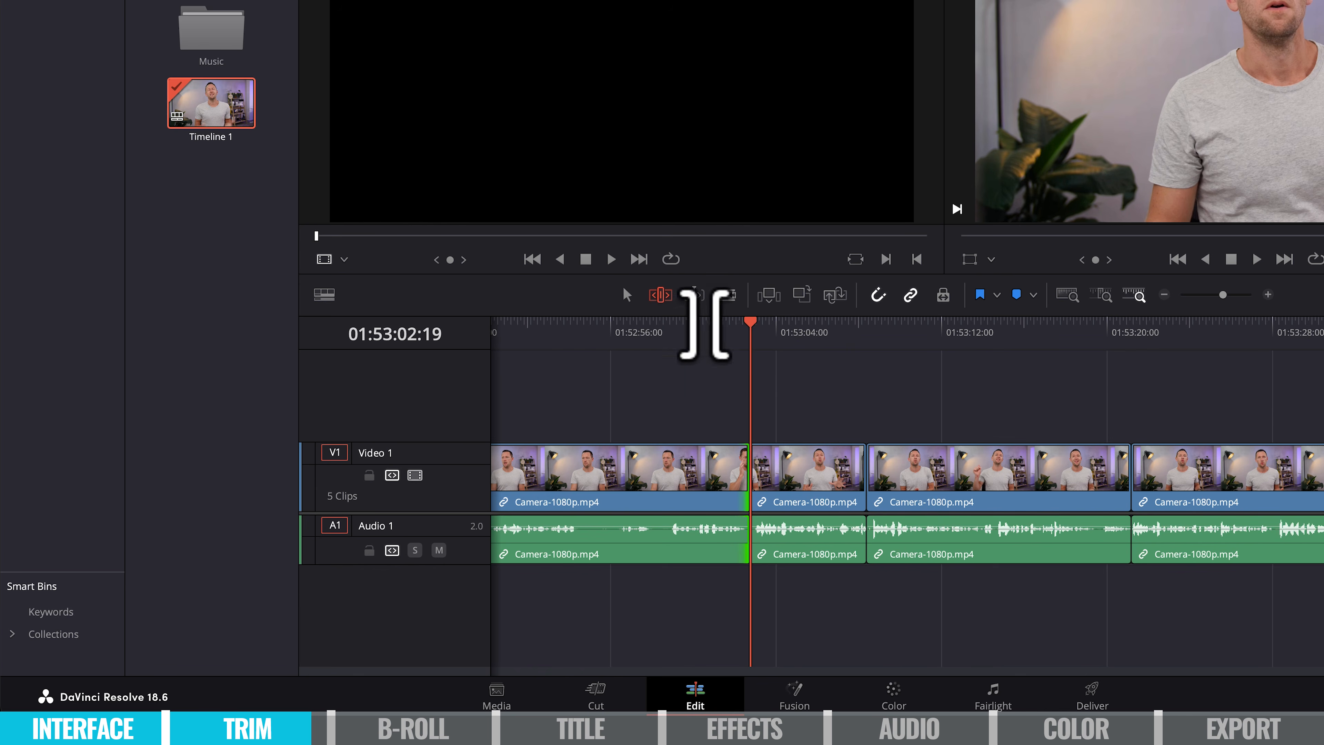
{"action": "left_click", "coordinate": [629, 294]}
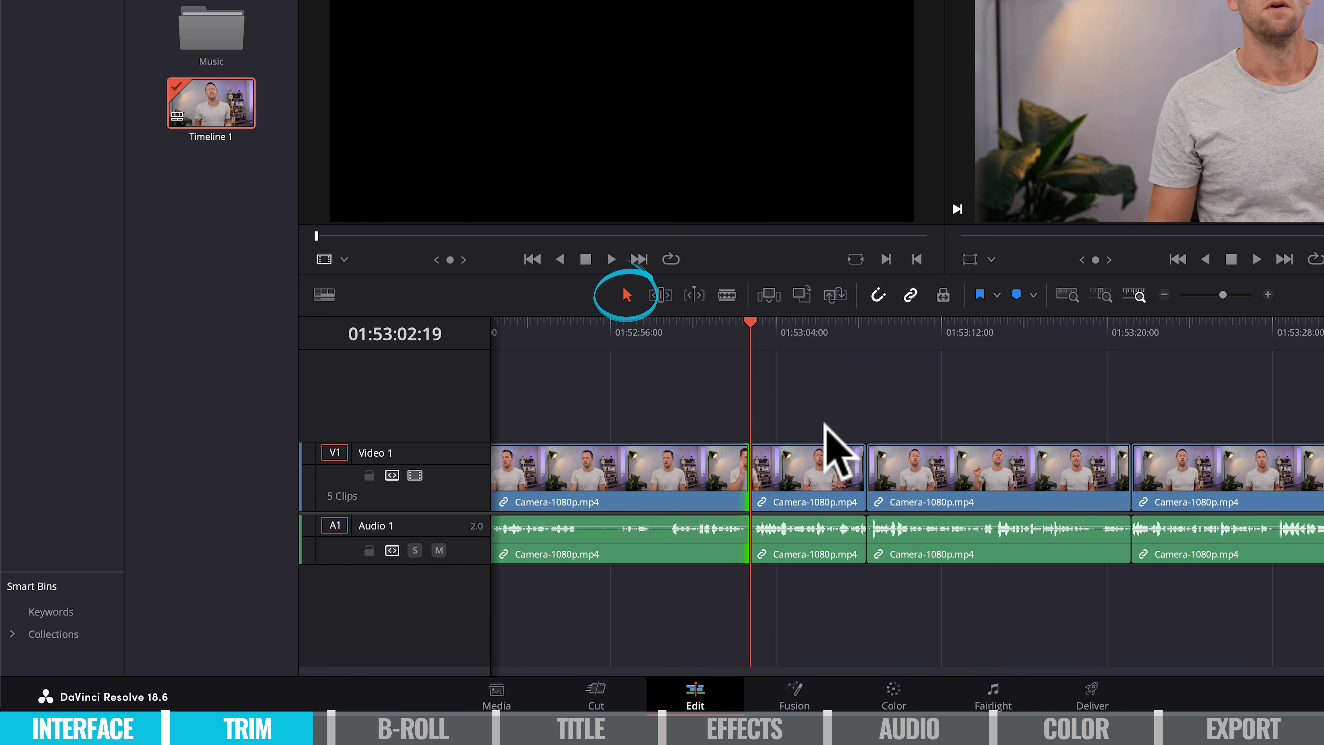
Zoom in on the timeline around the cut at 01:53:02:19, and fit the whole timeline in view
{"action": "key", "text": "super+equal"}
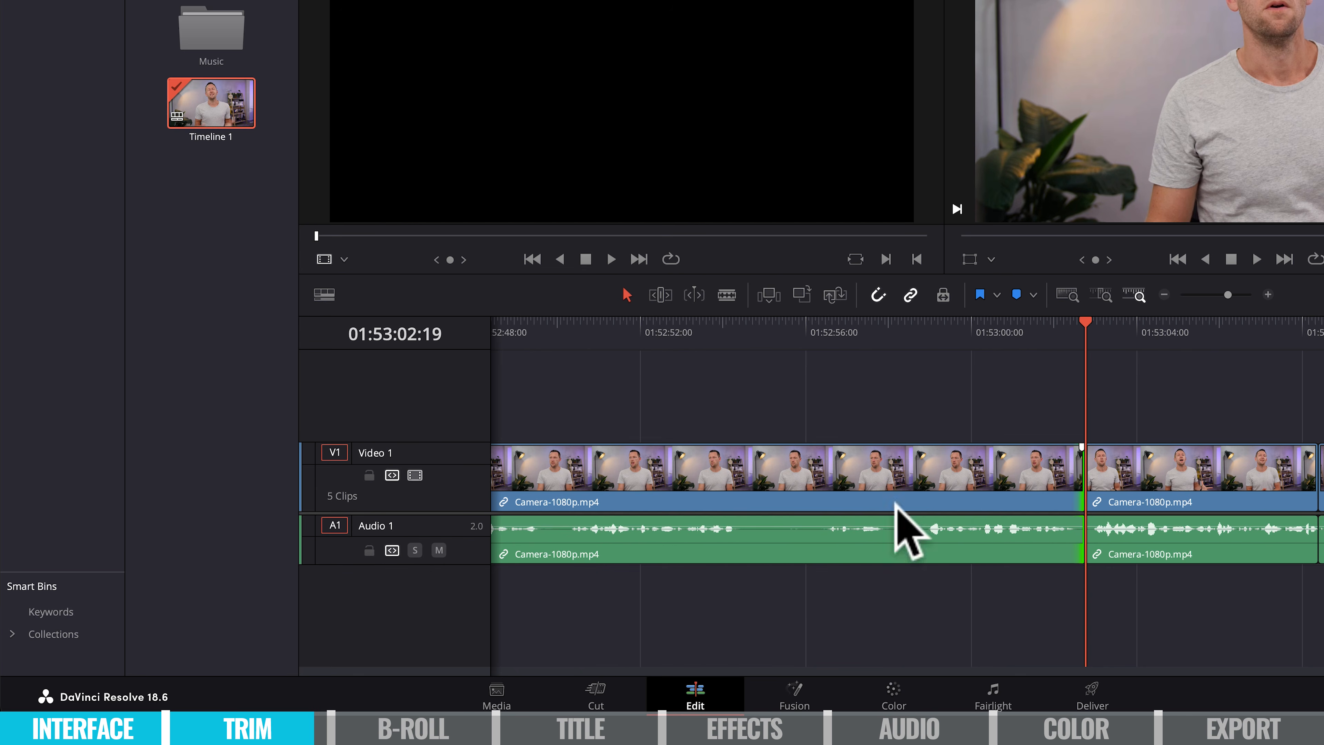
{"action": "mouse_move", "coordinate": [1228, 295]}
{"action": "left_mouse_down"}
{"action": "mouse_move", "coordinate": [1208, 295]}
{"action": "mouse_move", "coordinate": [1230, 295]}
{"action": "left_mouse_up"}
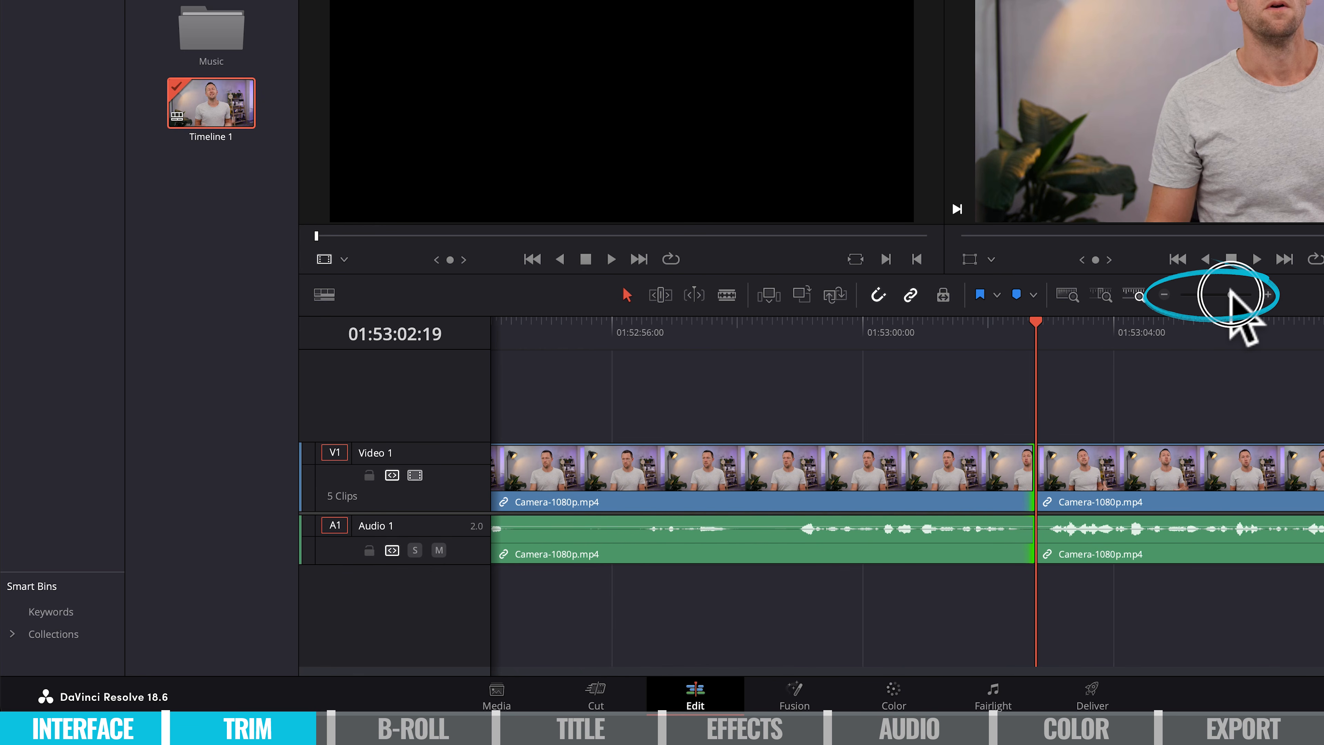
{"action": "key", "text": "ctrl+equal"}
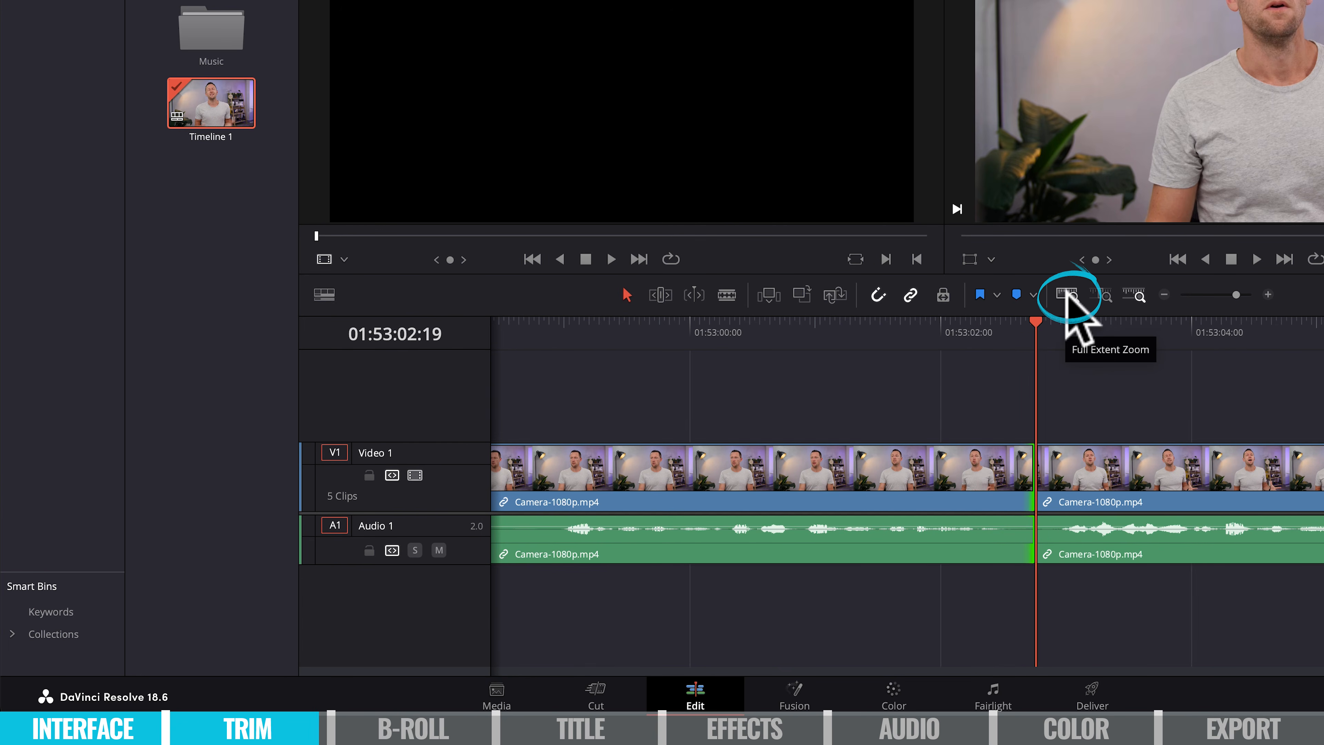
{"action": "left_click", "coordinate": [1100, 296]}
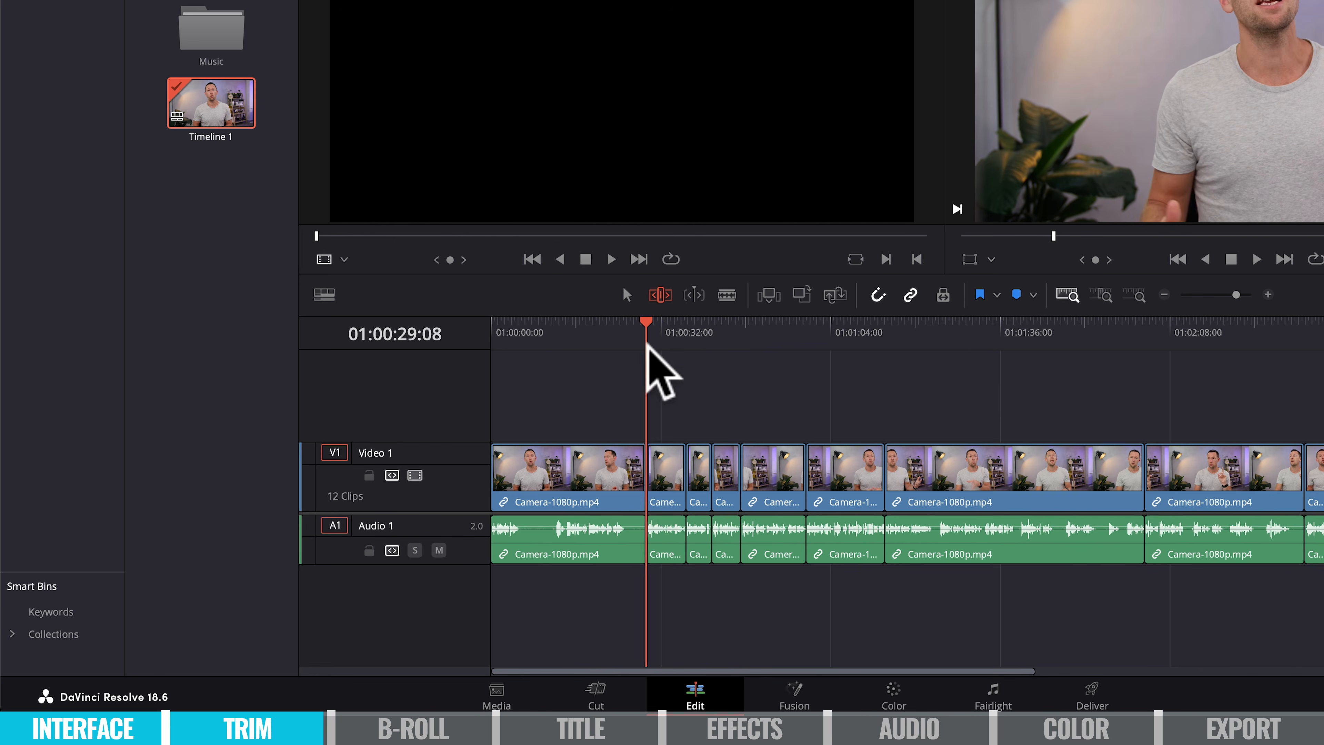
Trim the remaining unwanted speech sections and pauses out of the camera footage, and return to the Selection tool
{"action": "left_click", "coordinate": [563, 326]}
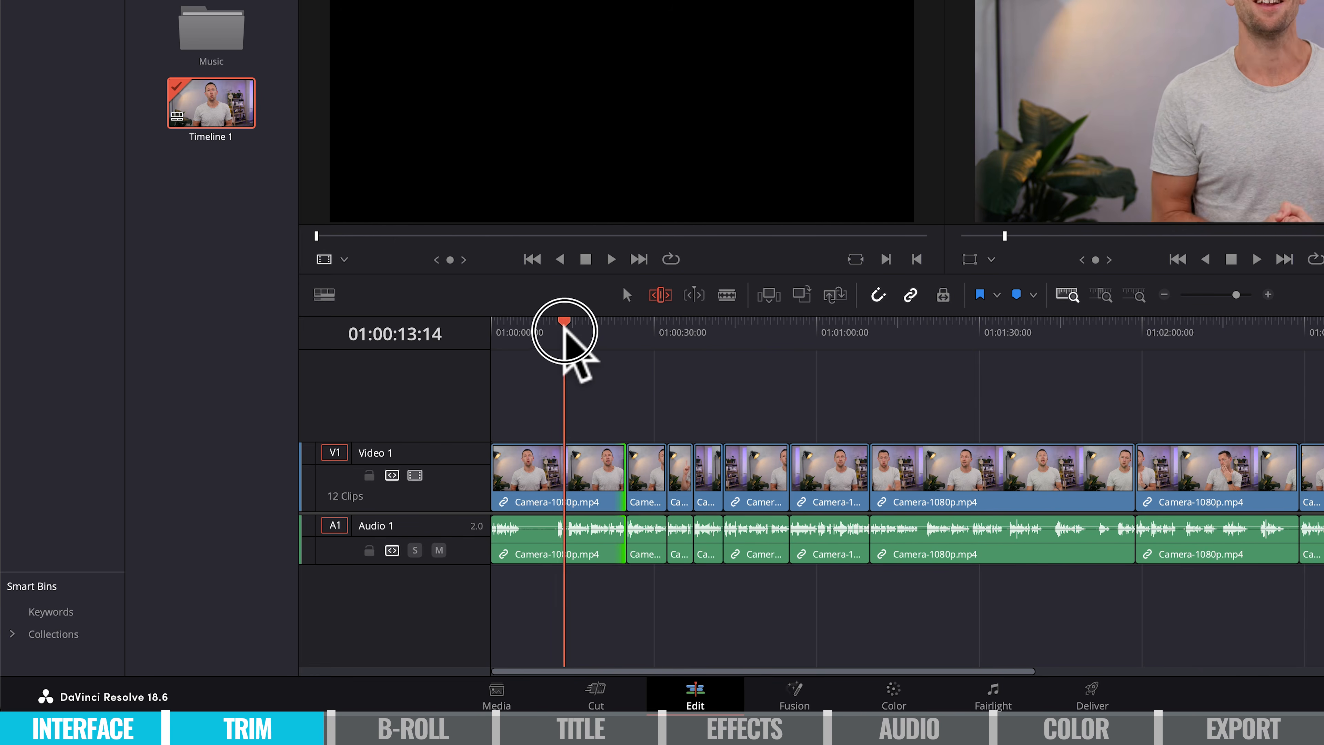
{"action": "left_click", "coordinate": [895, 330]}
{"action": "left_click", "coordinate": [626, 295]}
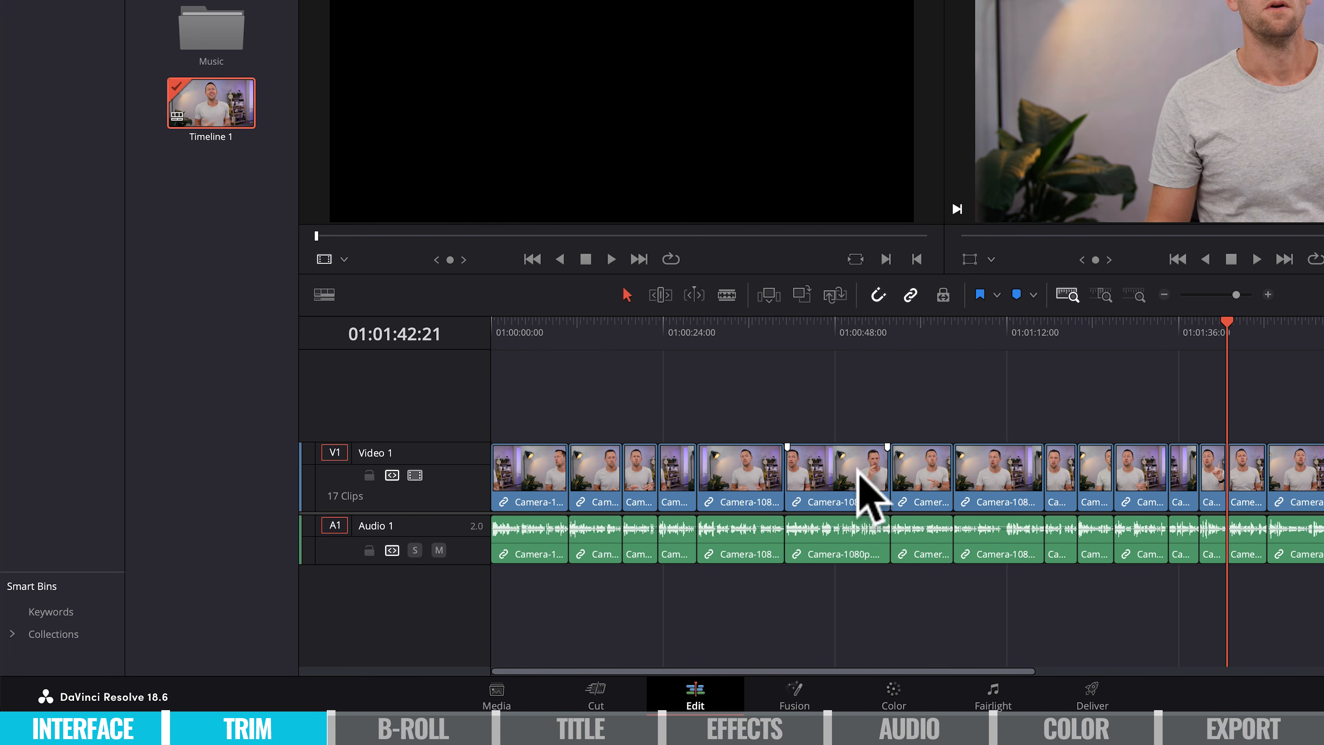
Move the eighth clip on Video 1 to follow the twelfth clip, starting at about 01:01:26, and close the gap it leaves
{"action": "left_click_drag", "start_coordinate": [984, 482], "coordinate": [1190, 423]}
{"action": "left_click_drag", "start_coordinate": [1010, 418], "coordinate": [1131, 470]}
{"action": "left_click_drag", "start_coordinate": [885, 472], "coordinate": [918, 477]}
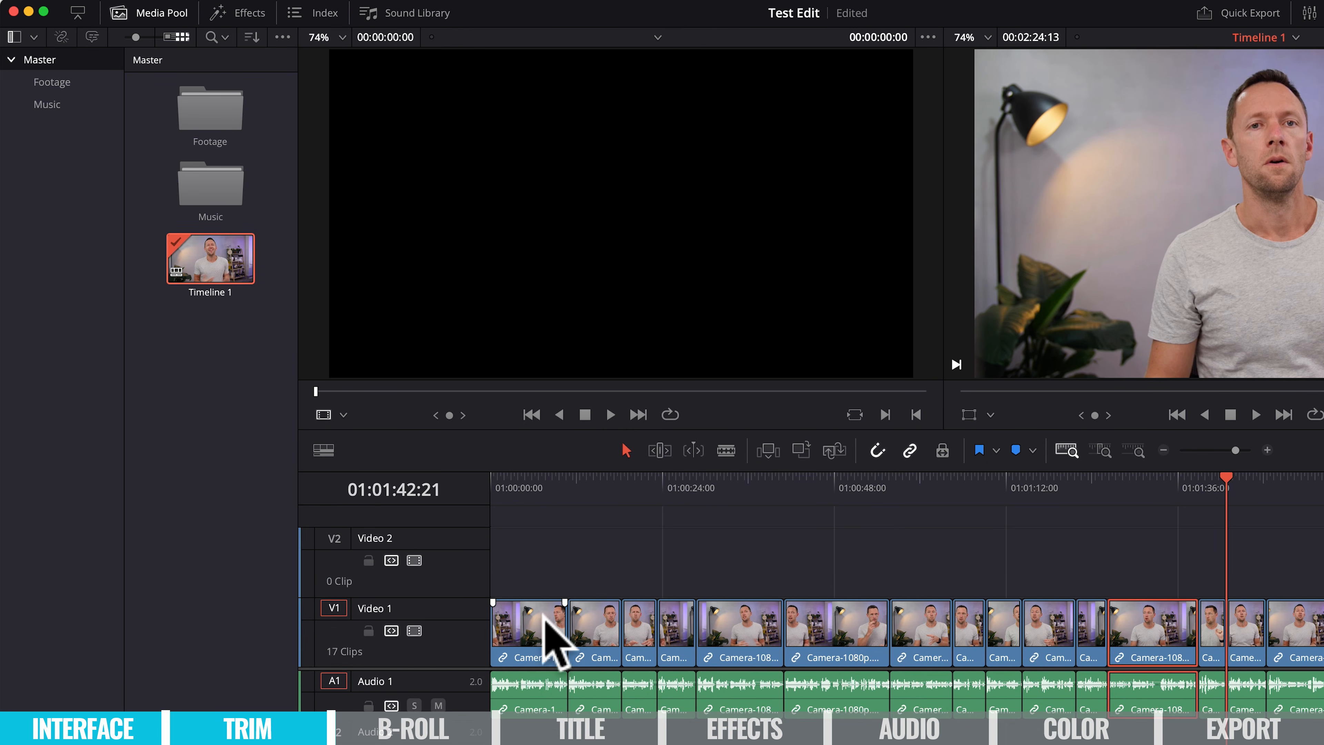
Import IMG_8422.MOV, IMG_8507.MOV, IMG_8565.MOV, IMG_8560.MOV and IMG_8559.MOV from the Downloads folder into the Footage bin
{"action": "double_click", "coordinate": [219, 120]}
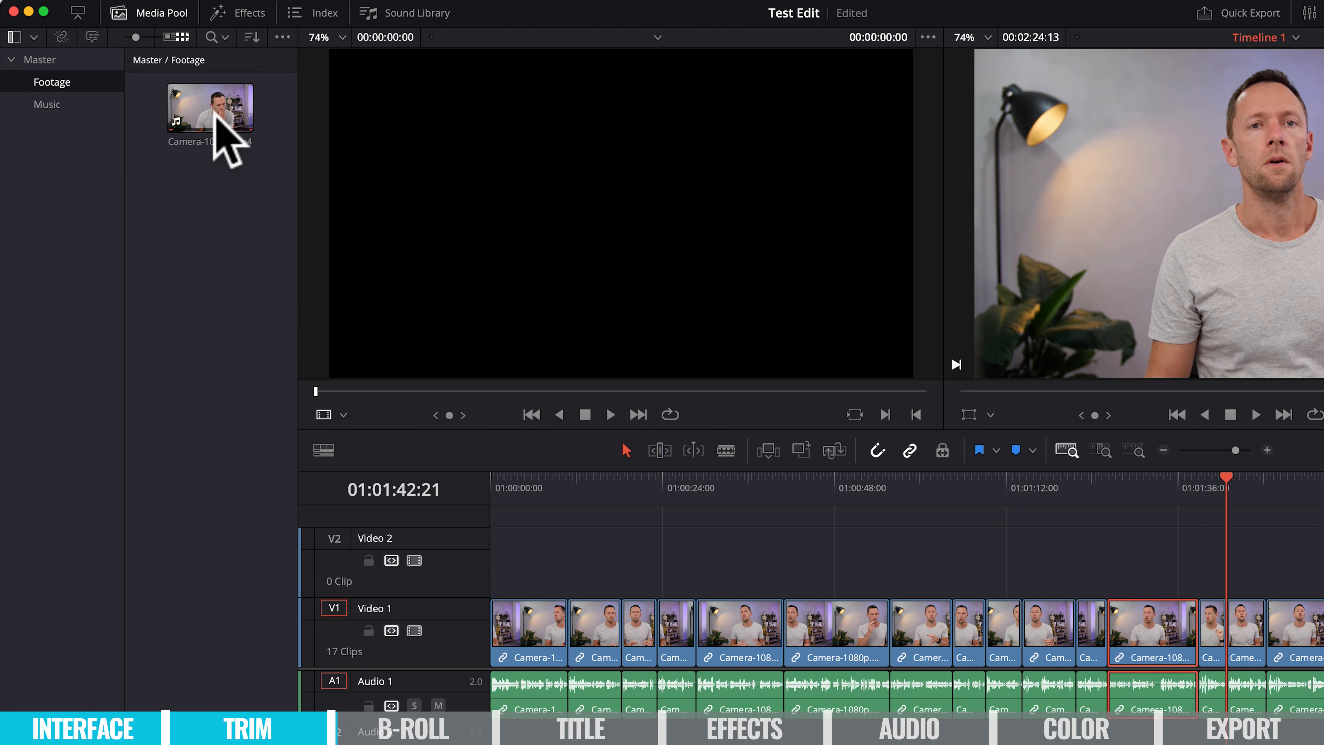
{"action": "right_click", "coordinate": [230, 253]}
{"action": "left_click", "coordinate": [292, 386]}
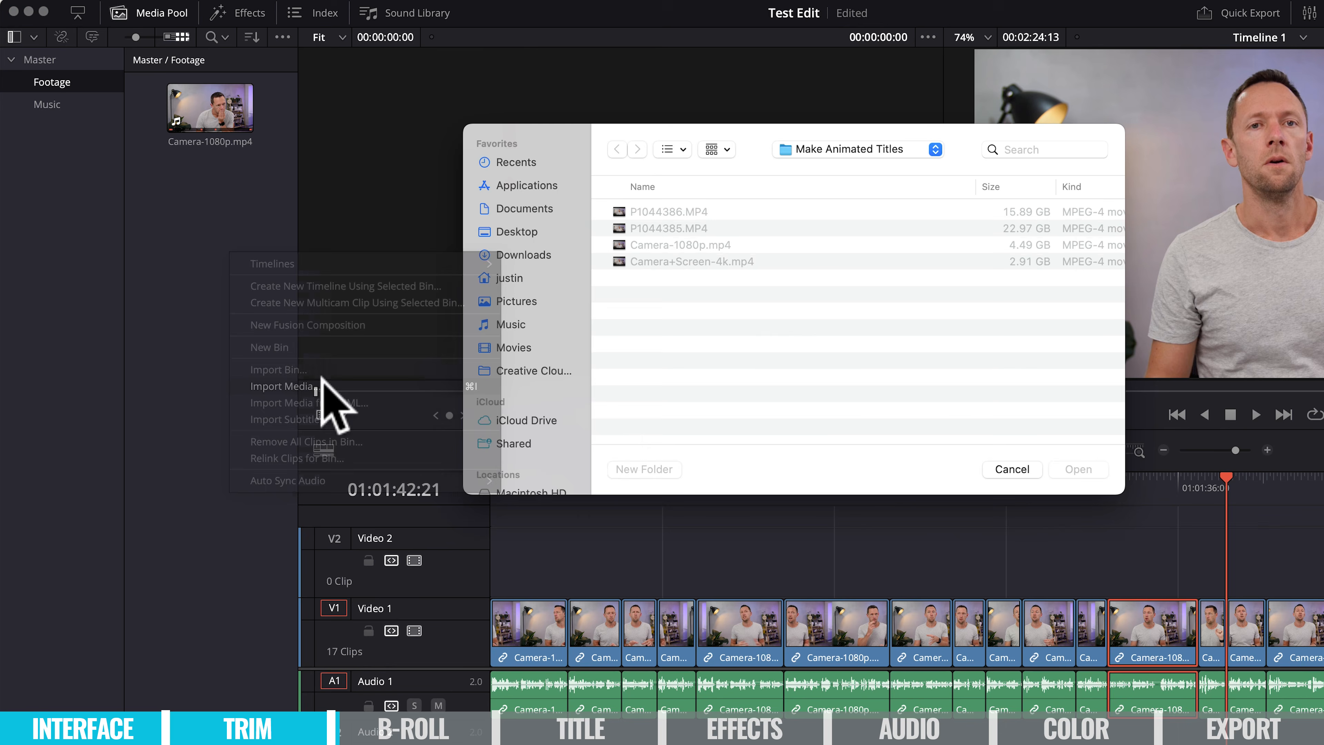
{"action": "left_click", "coordinate": [655, 279], "text": "shift"}
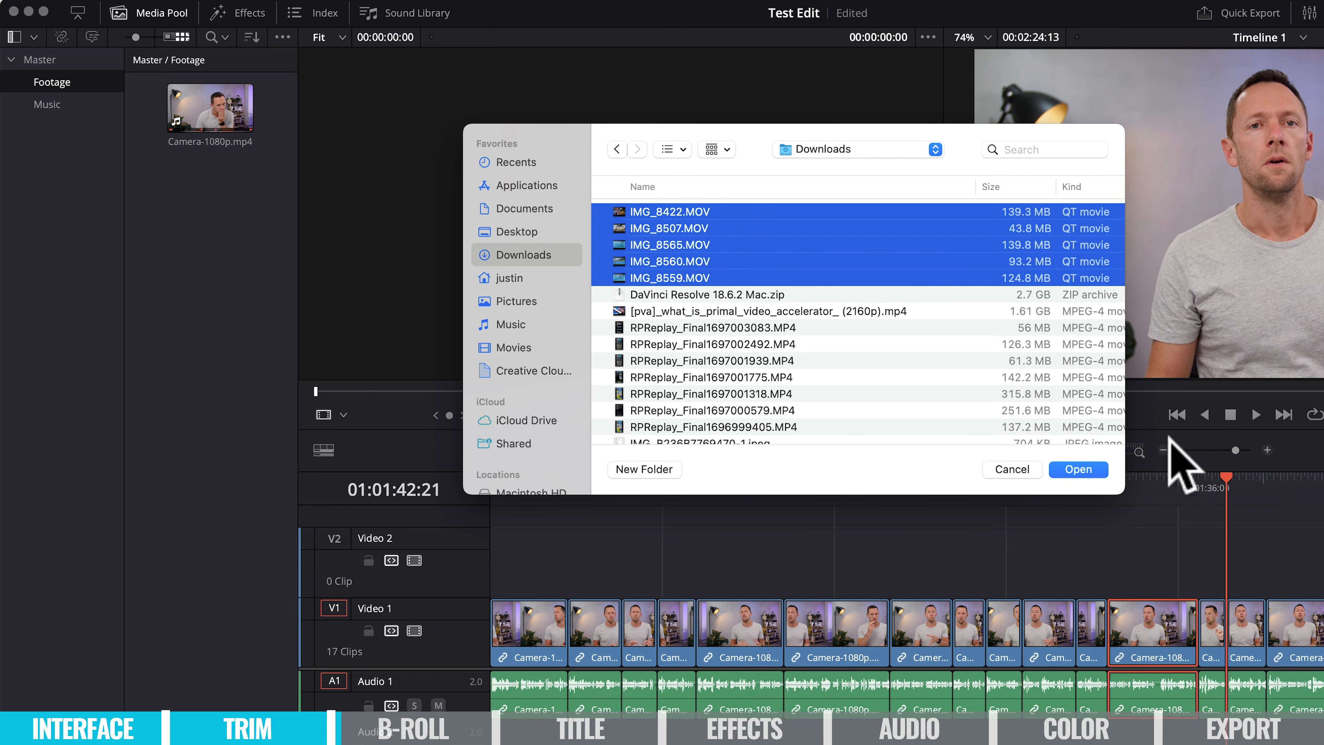
{"action": "left_click", "coordinate": [1063, 469]}
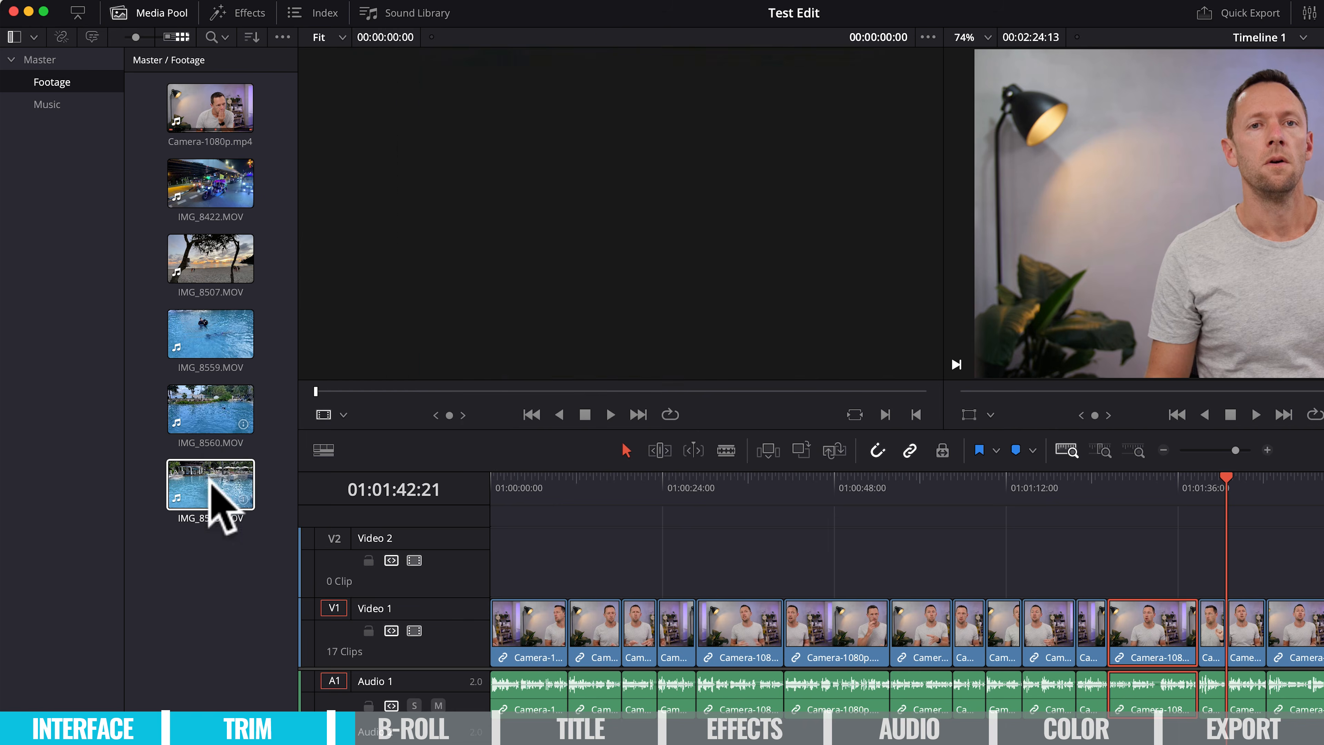
Load IMG_8565.MOV in the source viewer and mark its in point at 00:00:08:08 and out point at 00:00:13:00
{"action": "mouse_move", "coordinate": [210, 489]}
{"action": "left_mouse_down"}
{"action": "mouse_move", "coordinate": [446, 504]}
{"action": "mouse_move", "coordinate": [547, 554]}
{"action": "mouse_move", "coordinate": [350, 486]}
{"action": "mouse_move", "coordinate": [190, 478]}
{"action": "mouse_move", "coordinate": [202, 481]}
{"action": "left_mouse_up"}
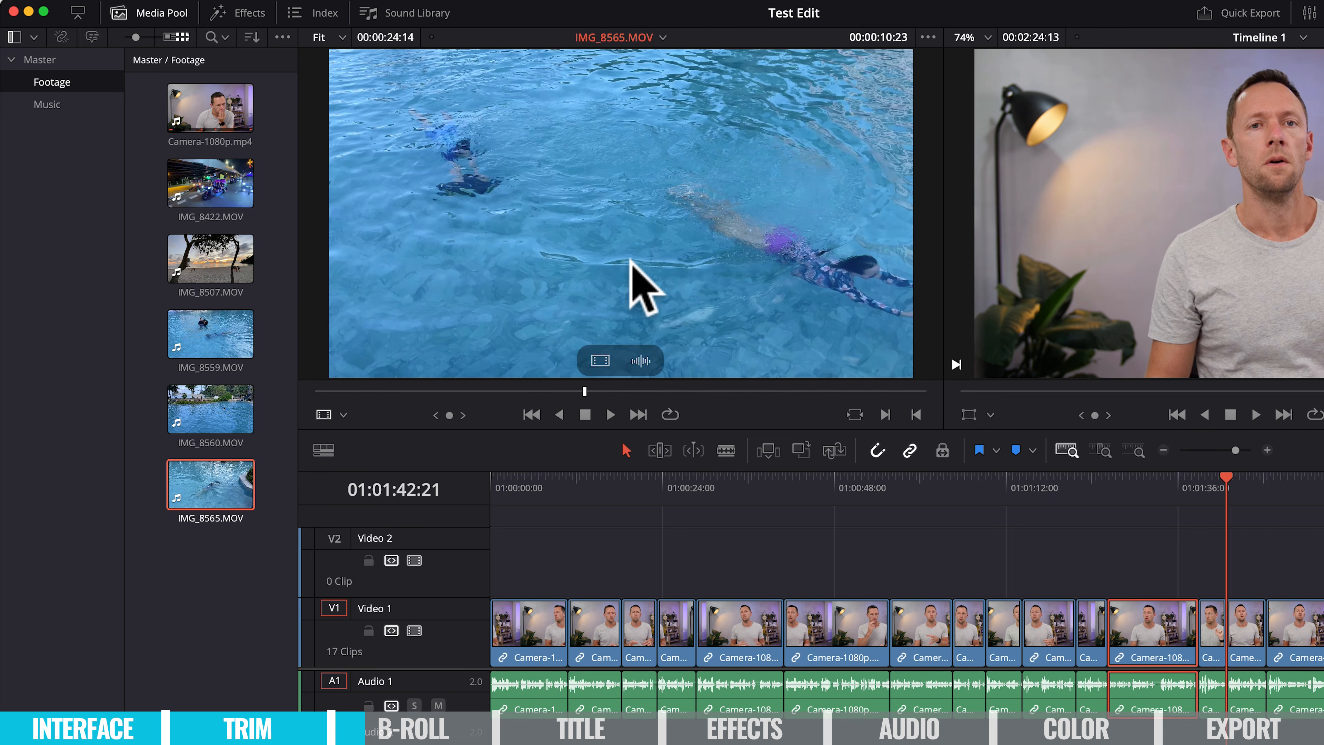
{"action": "left_click_drag", "start_coordinate": [344, 391], "coordinate": [620, 390]}
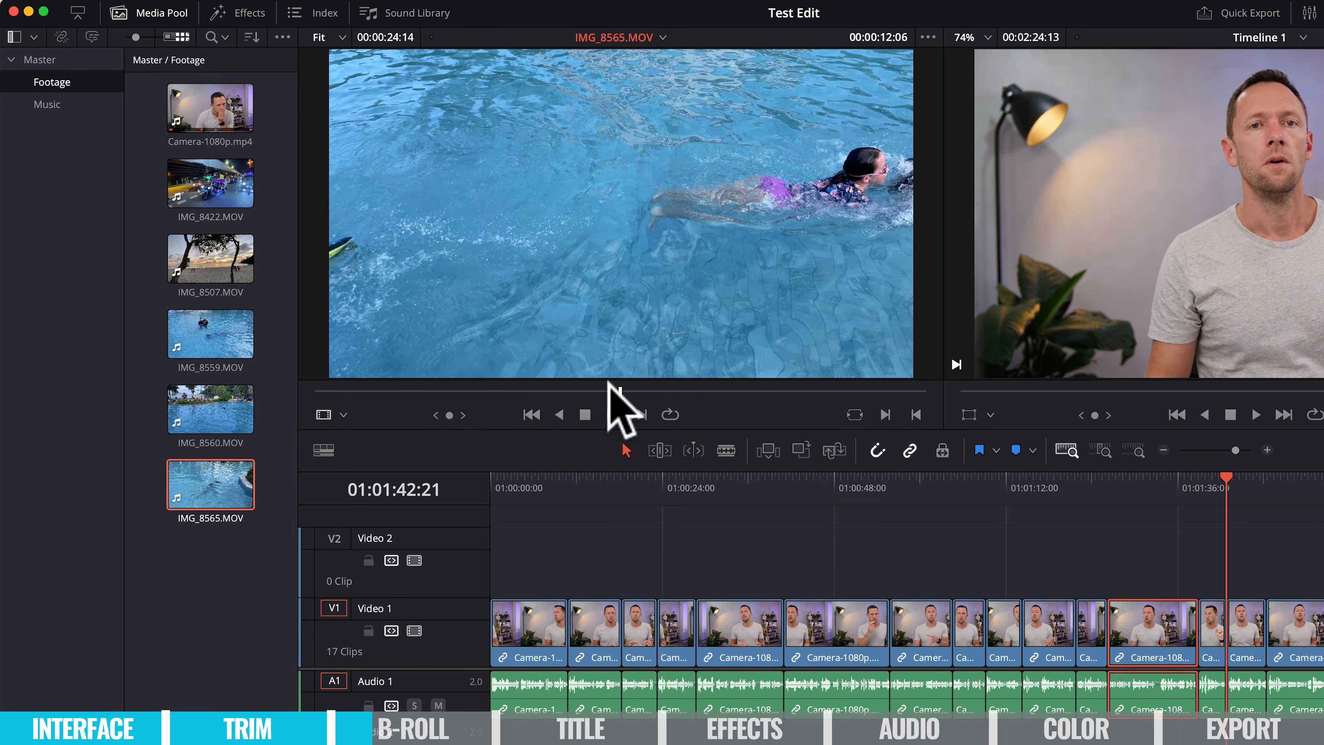
{"action": "left_click_drag", "start_coordinate": [618, 389], "coordinate": [522, 366]}
{"action": "key", "text": "i"}
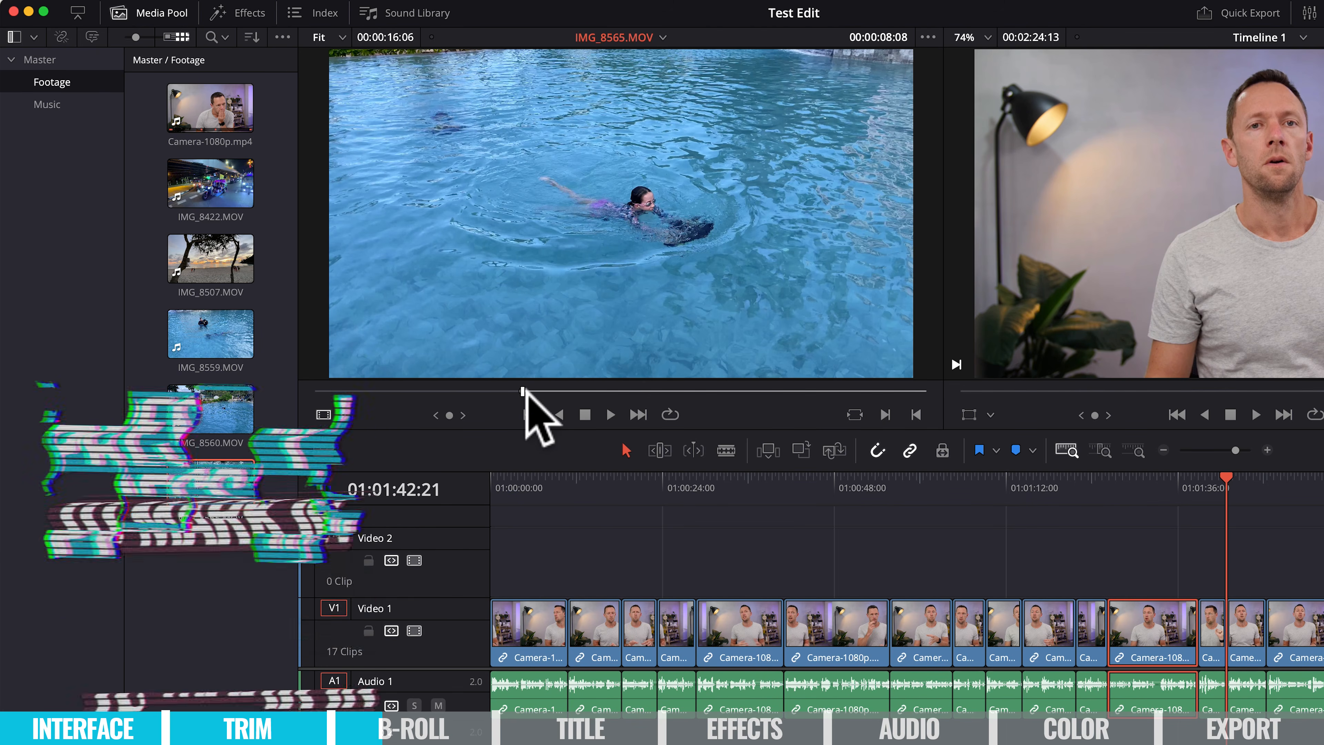
{"action": "key", "text": "space"}
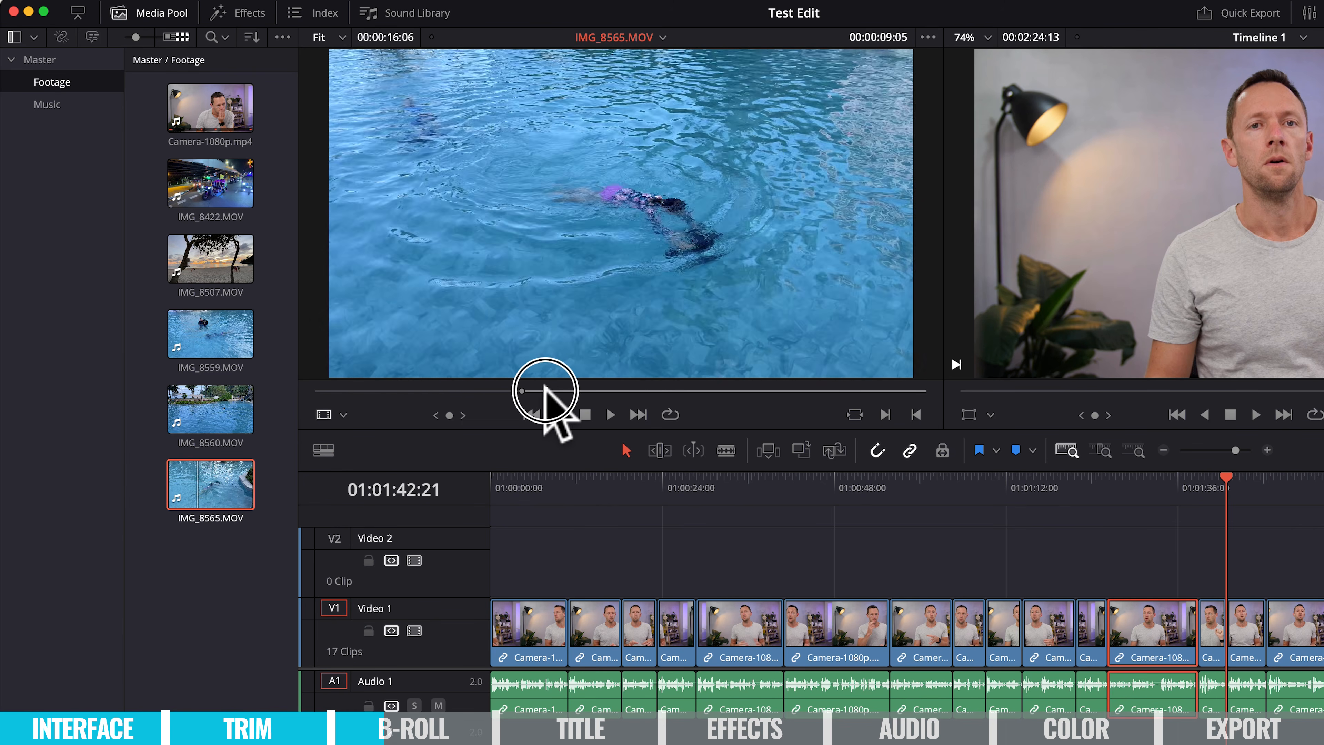
{"action": "left_click", "coordinate": [569, 391]}
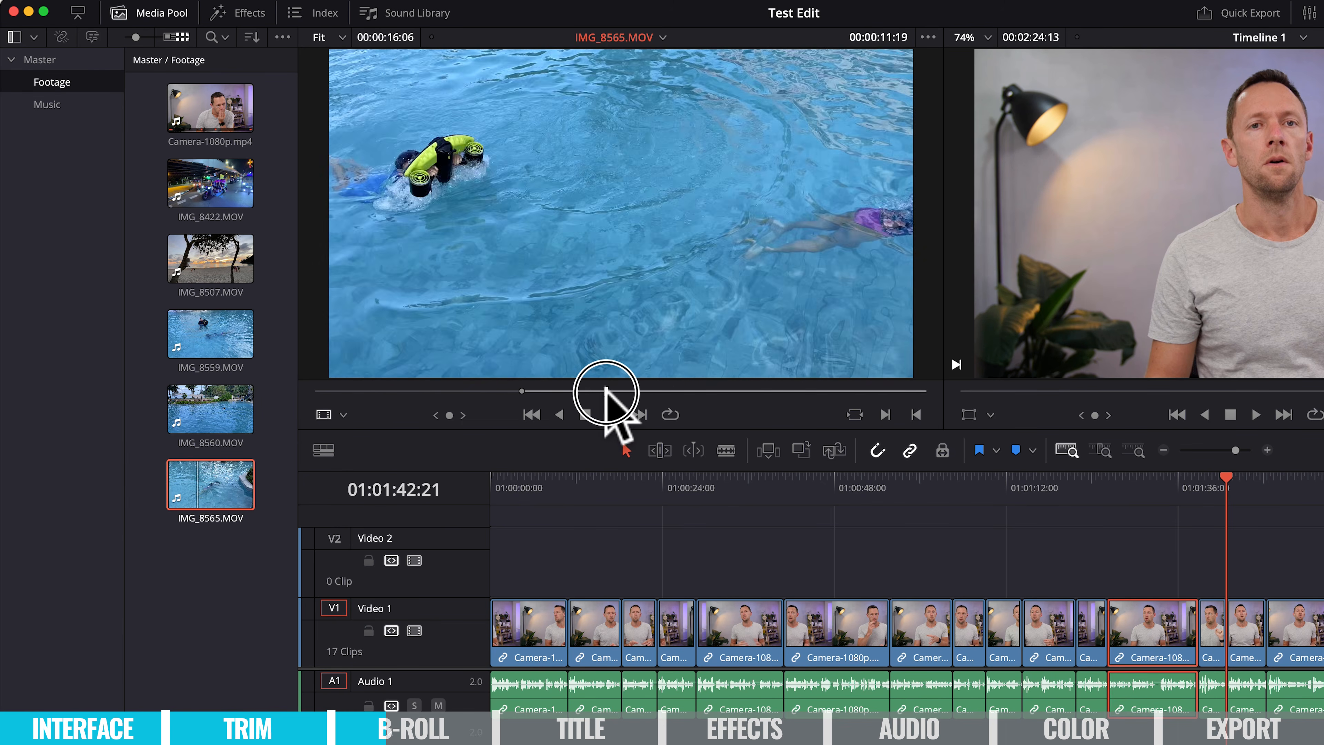
{"action": "left_click_drag", "start_coordinate": [634, 385], "coordinate": [639, 383]}
{"action": "key", "text": "o"}
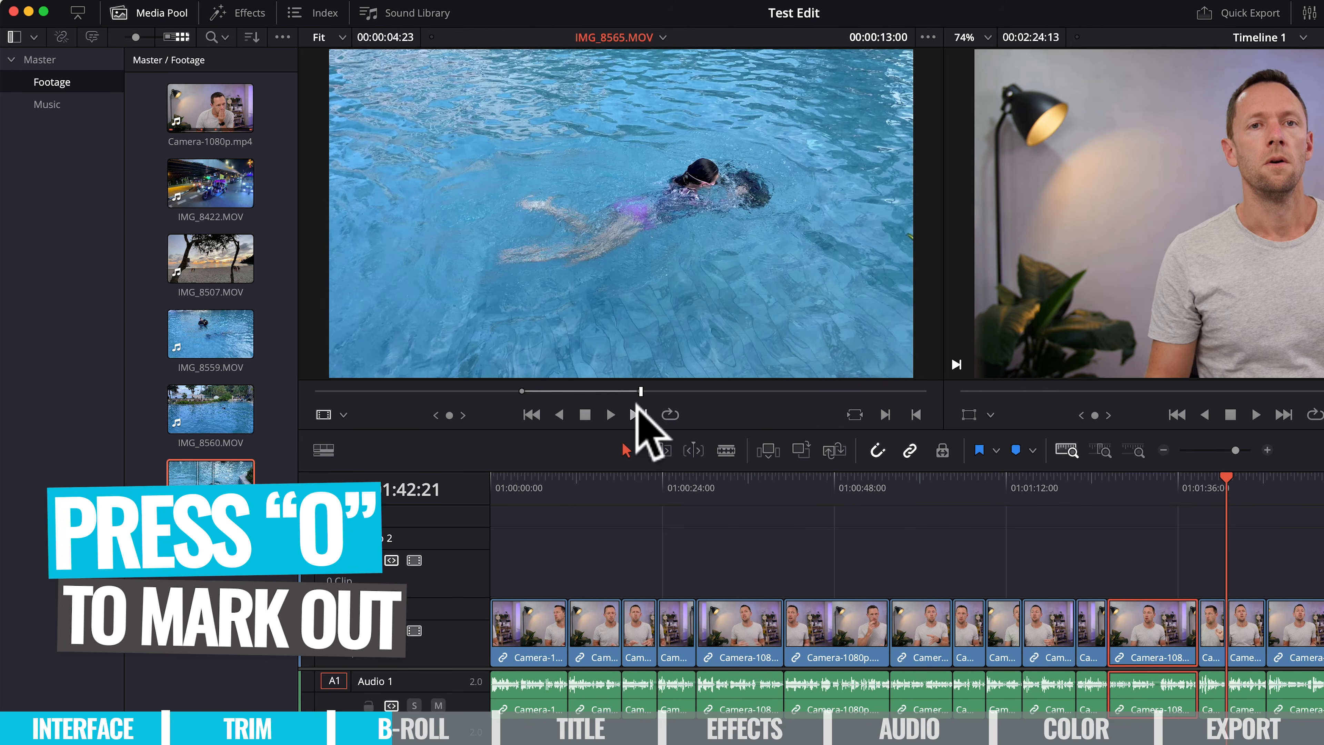
{"action": "left_click_drag", "start_coordinate": [606, 232], "coordinate": [700, 536]}
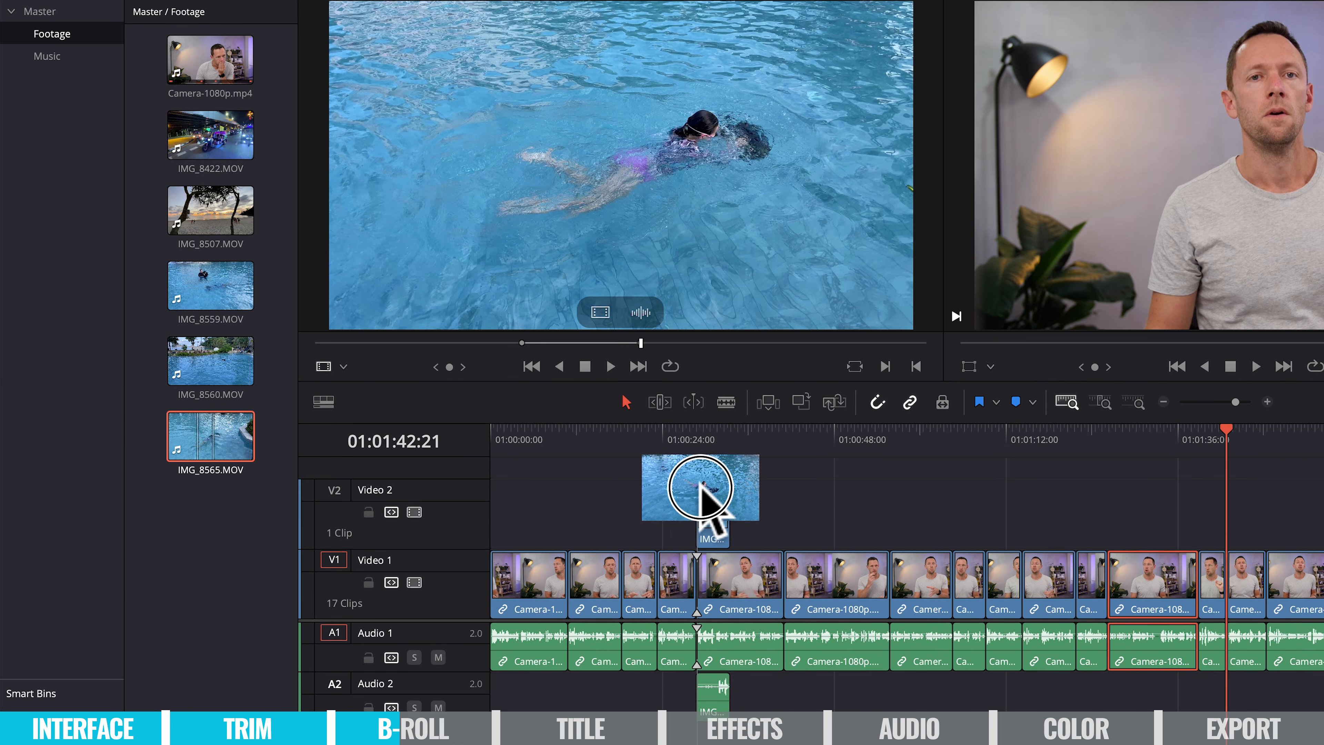
{"action": "left_click_drag", "start_coordinate": [700, 488], "coordinate": [689, 154]}
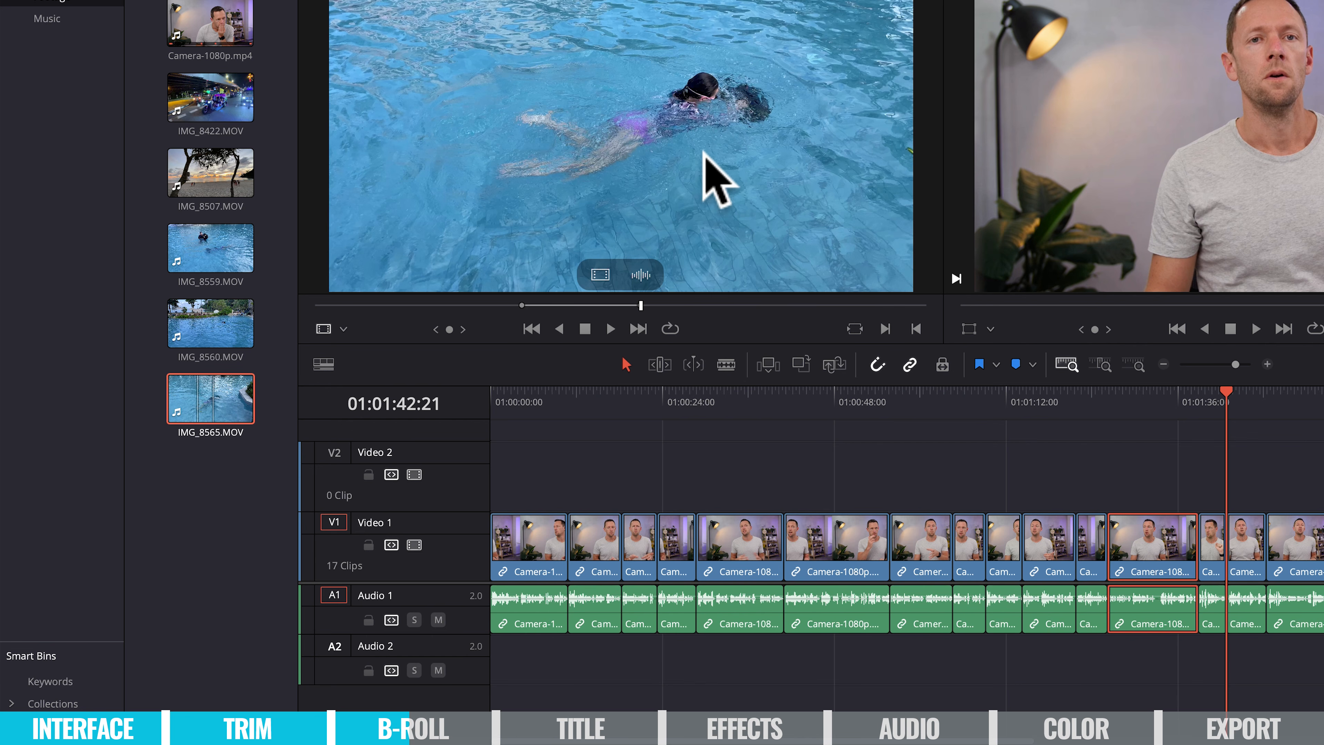
{"action": "left_click_drag", "start_coordinate": [661, 116], "coordinate": [705, 135]}
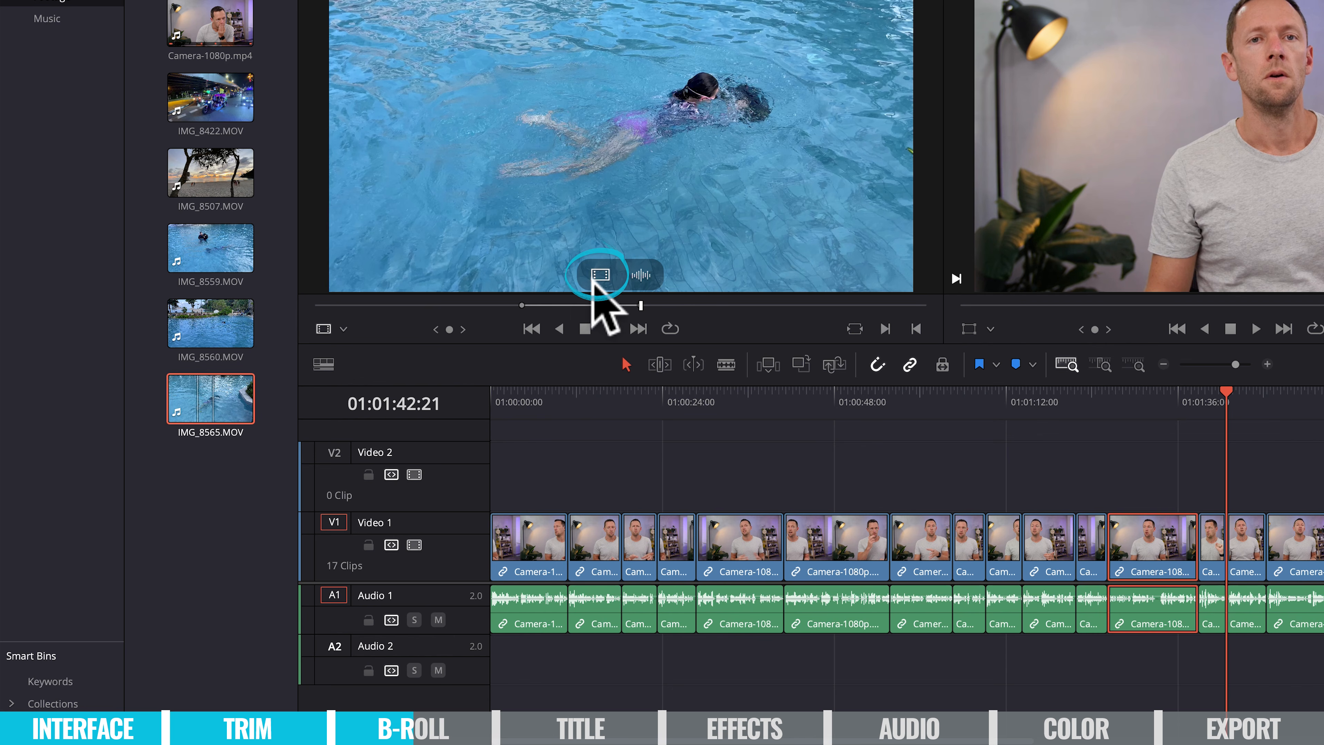
{"action": "left_click", "coordinate": [641, 274]}
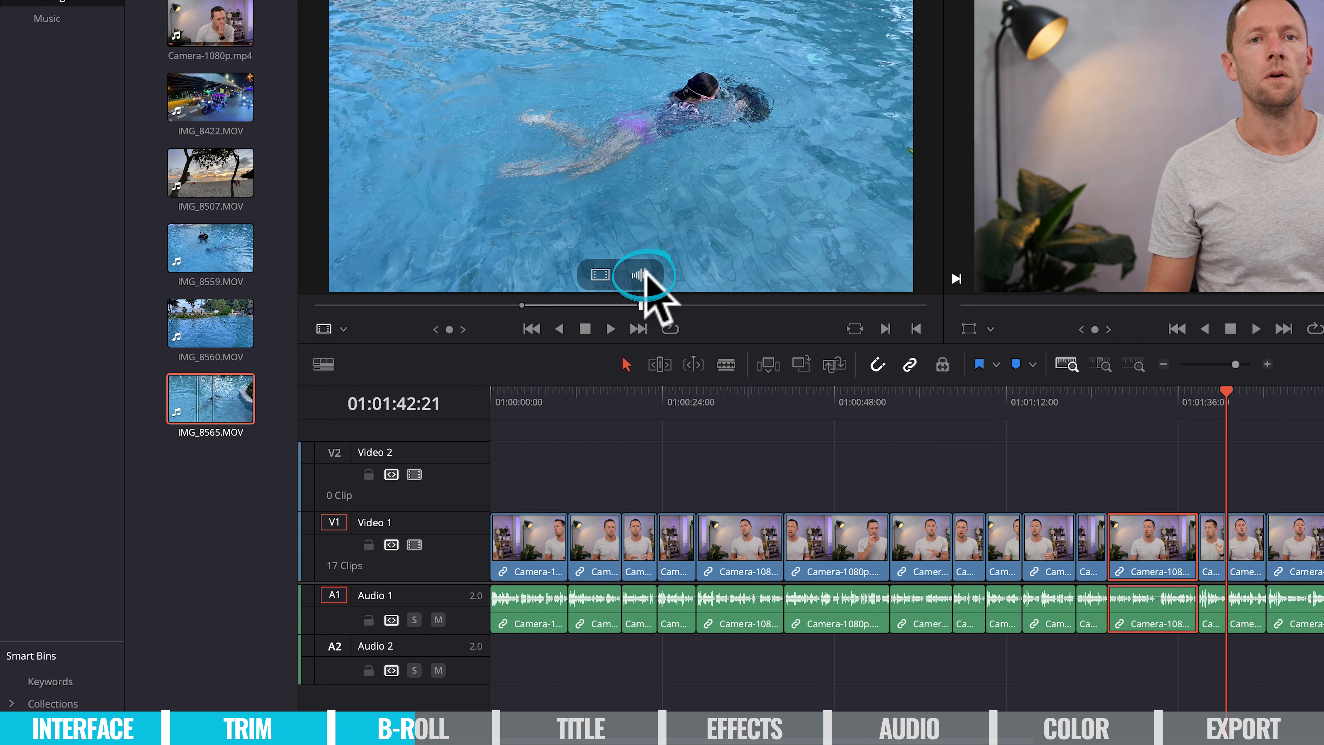
Place the marked IMG_8565.MOV range without audio on Video 2 at about 01:00:27, followed by a marked video-only section of IMG_8559.MOV
{"action": "left_click_drag", "start_coordinate": [600, 273], "coordinate": [679, 458]}
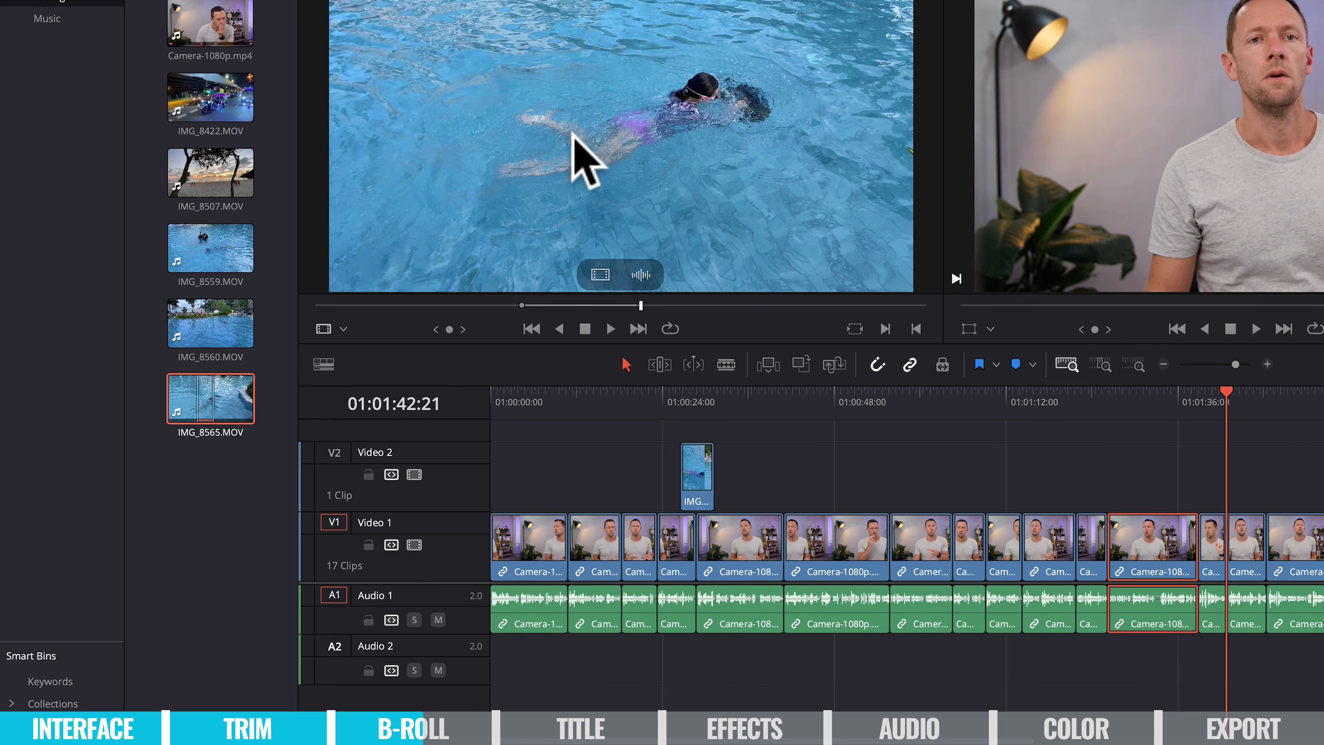
{"action": "left_click", "coordinate": [726, 304]}
{"action": "left_click_drag", "start_coordinate": [727, 305], "coordinate": [845, 308]}
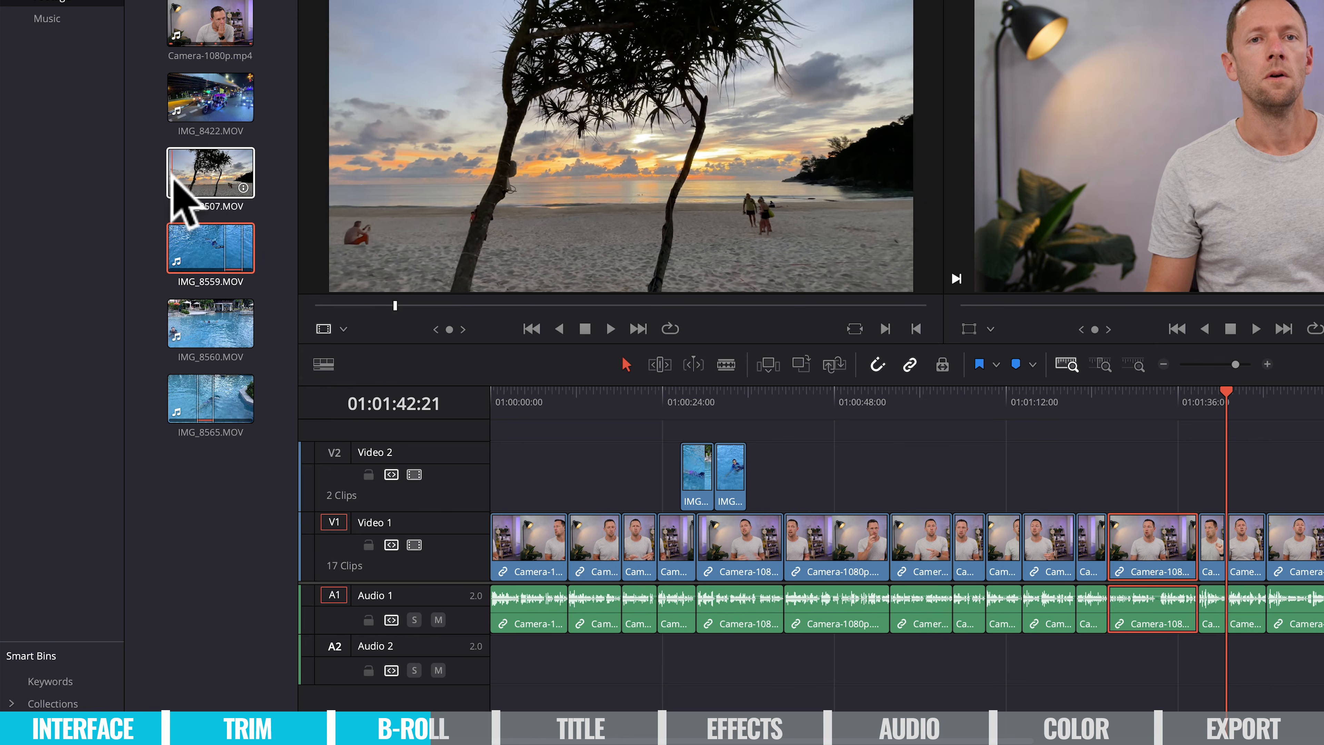
Place IMG_8507.MOV with its audio on Video 2 at about 01:00:51, and silence it by muting Audio 2 and lowering the clip's volume
{"action": "left_click_drag", "start_coordinate": [213, 183], "coordinate": [863, 496]}
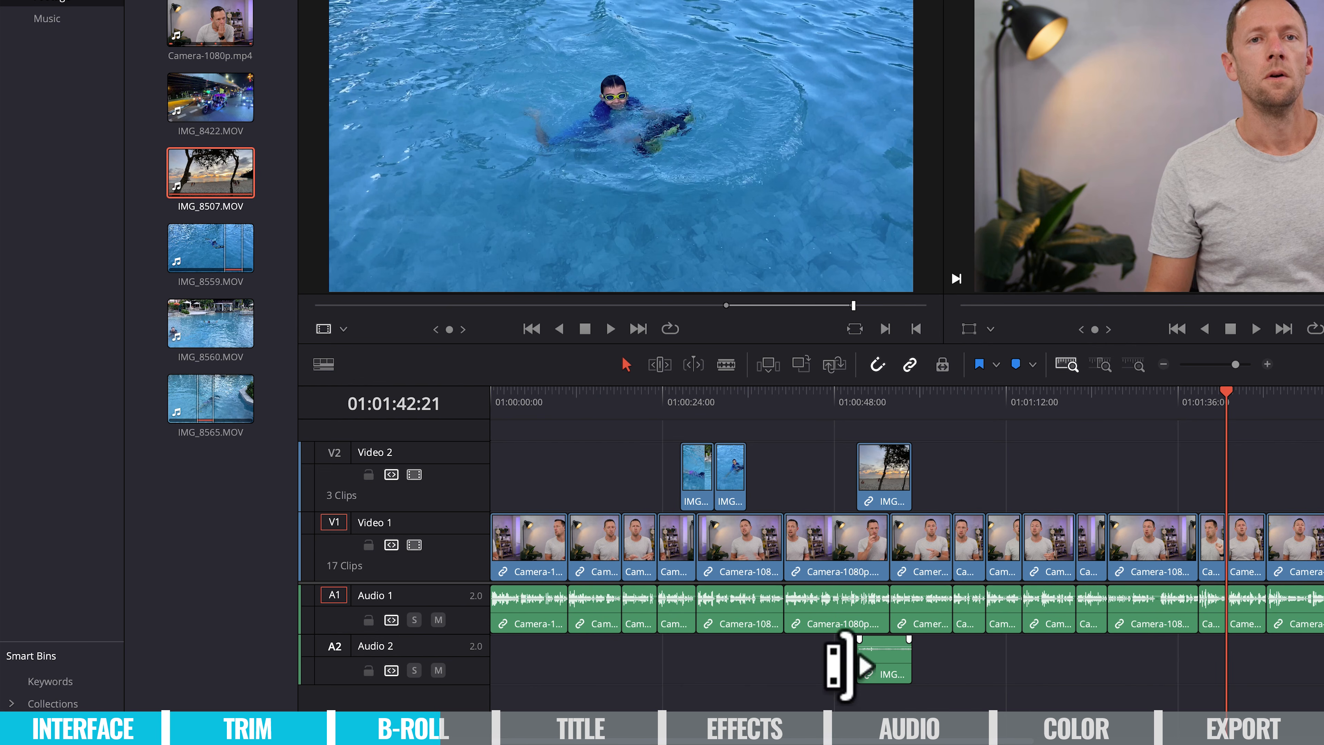
{"action": "left_click", "coordinate": [438, 670]}
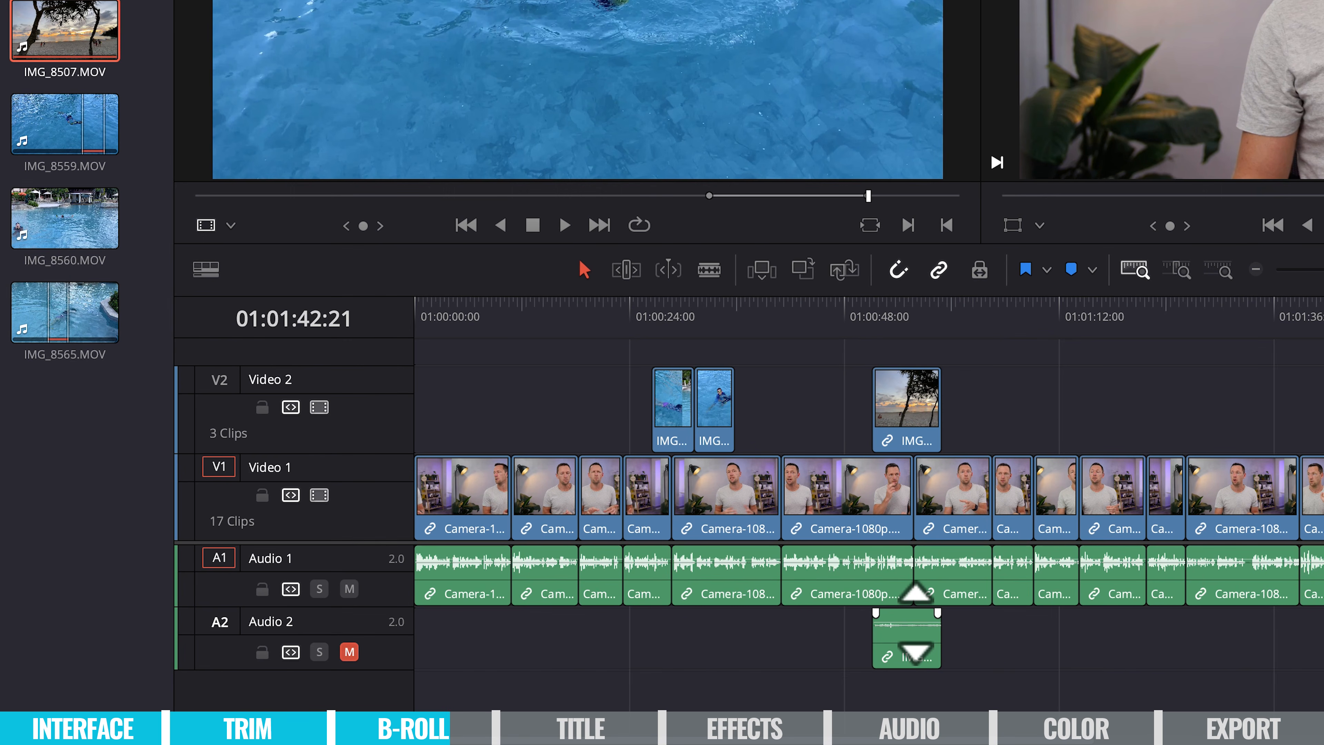
{"action": "left_click_drag", "start_coordinate": [913, 621], "coordinate": [911, 661]}
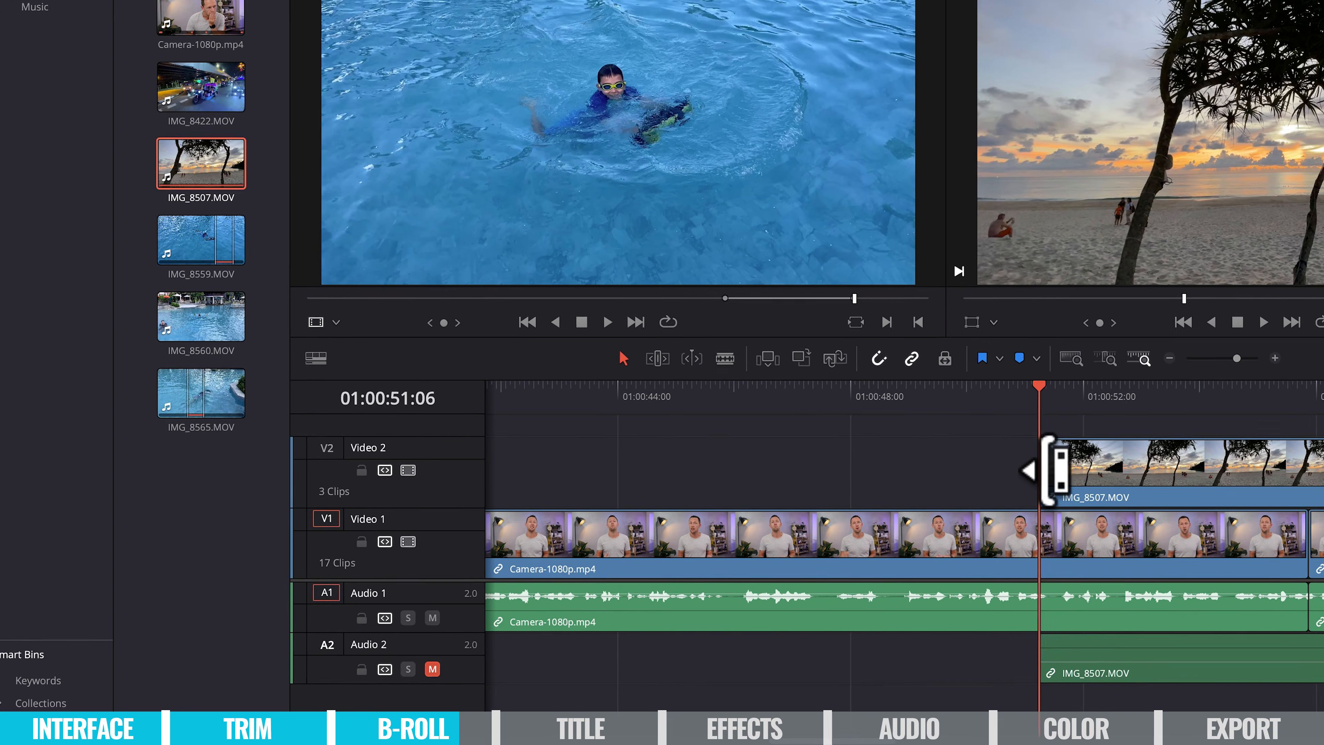
Trim the IMG_8507.MOV clip on Video 2 to start at about 01:00:51:13 and end at about 01:00:58
{"action": "mouse_move", "coordinate": [1047, 469]}
{"action": "left_mouse_down"}
{"action": "mouse_move", "coordinate": [1065, 476]}
{"action": "mouse_move", "coordinate": [1055, 482]}
{"action": "mouse_move", "coordinate": [1066, 472]}
{"action": "mouse_move", "coordinate": [1055, 492]}
{"action": "left_mouse_up"}
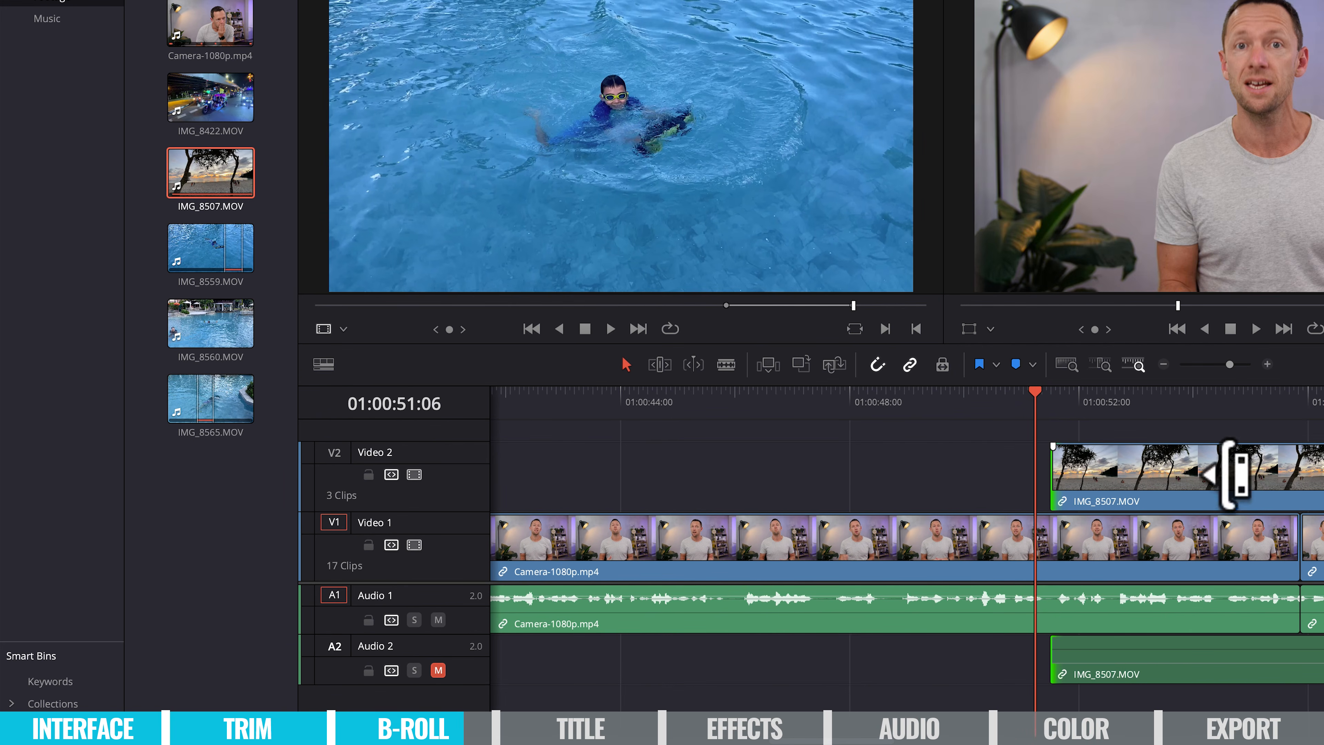
{"action": "left_click_drag", "start_coordinate": [1189, 400], "coordinate": [1209, 402]}
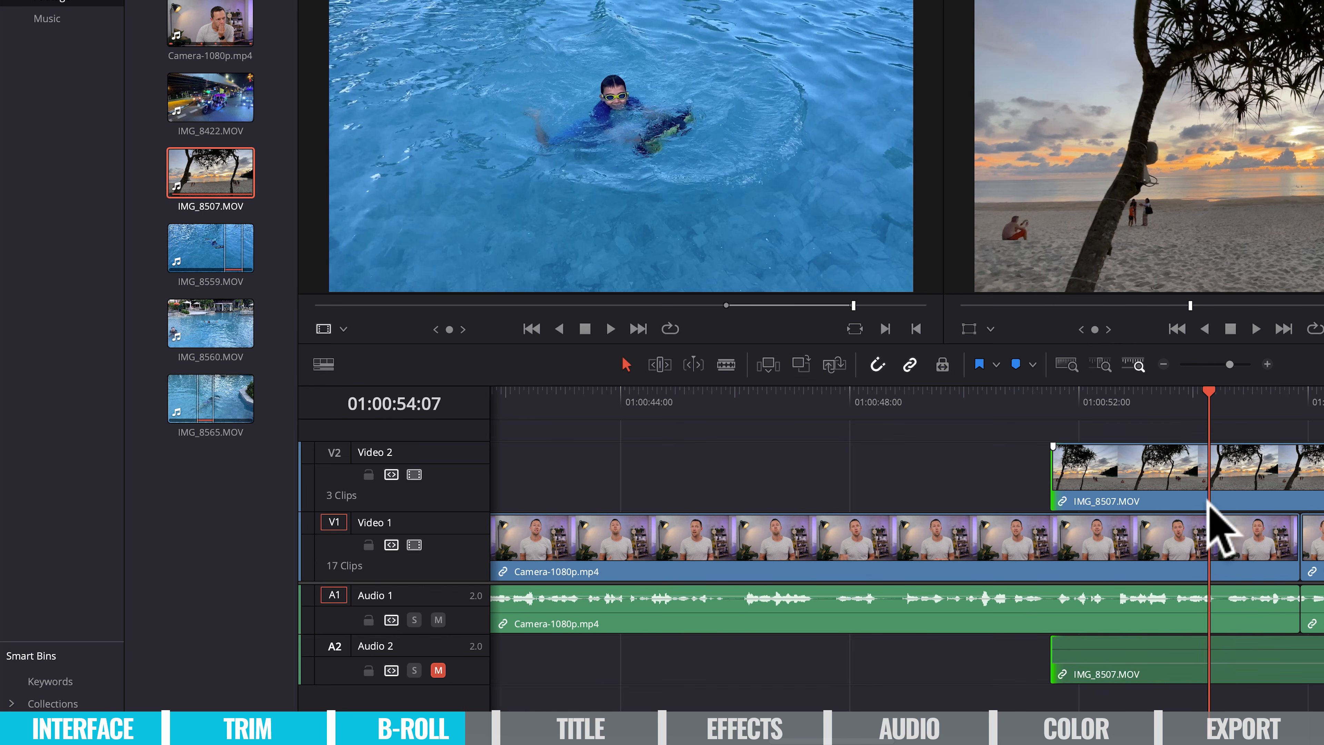
{"action": "left_click", "coordinate": [1214, 482]}
{"action": "key", "text": "space"}
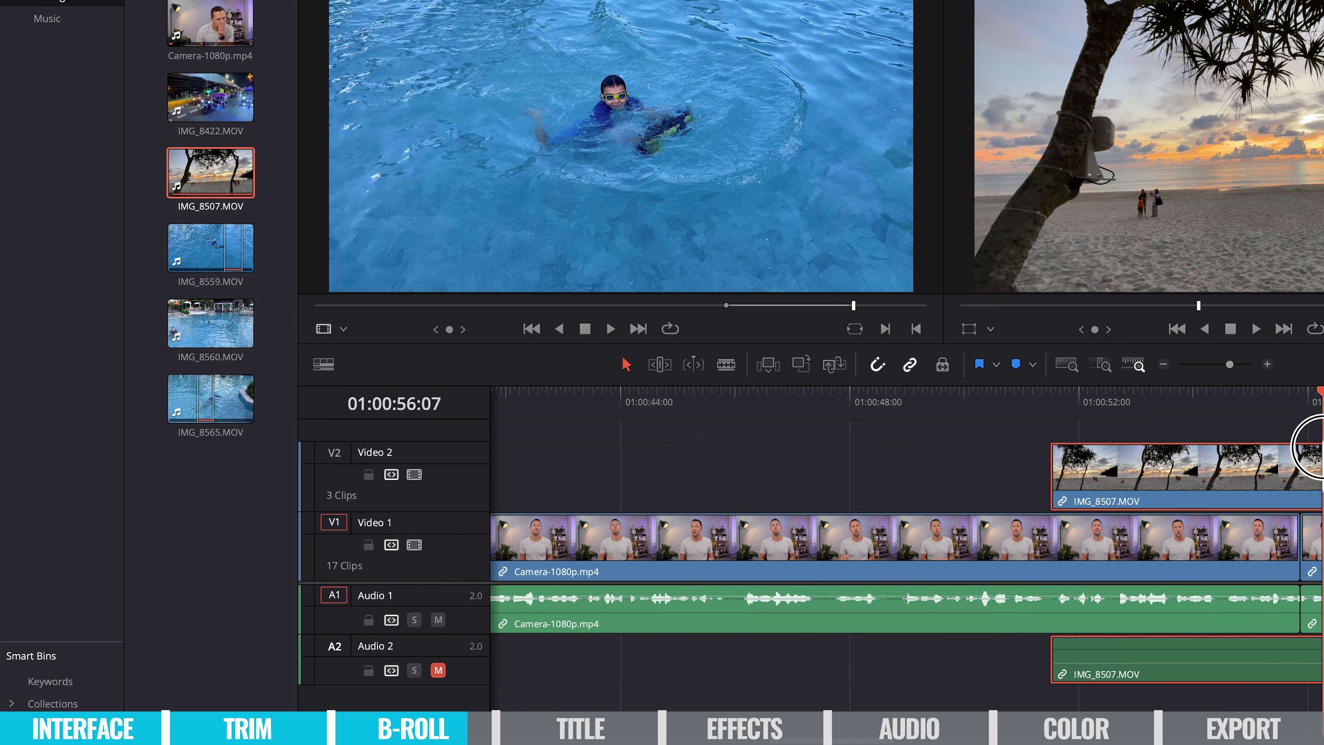
{"action": "left_click_drag", "start_coordinate": [1323, 477], "coordinate": [1311, 477]}
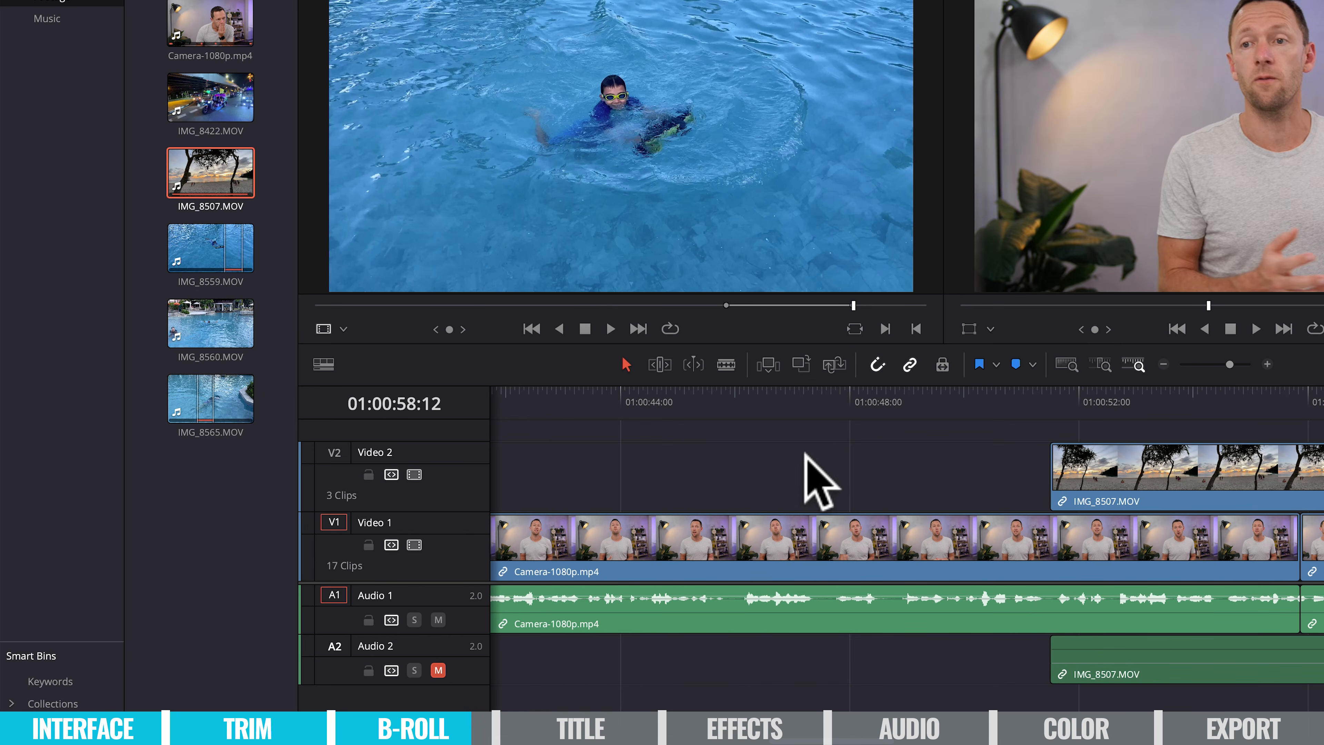
Mark a 00:00:10:19 range of IMG_8422.MOV ending at 00:00:15:00, and place it with its audio on Video 2 at about 01:01:06:12
{"action": "left_click", "coordinate": [191, 99]}
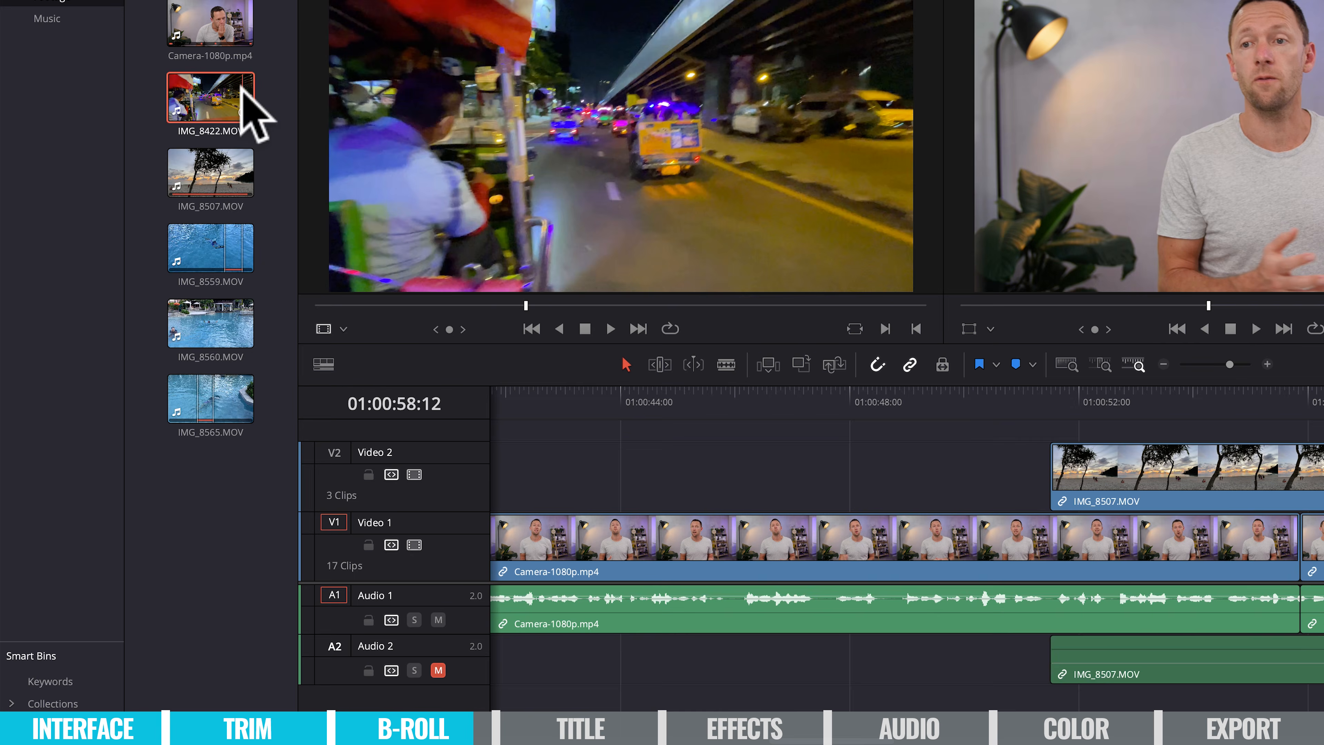
{"action": "left_click_drag", "start_coordinate": [322, 305], "coordinate": [687, 291]}
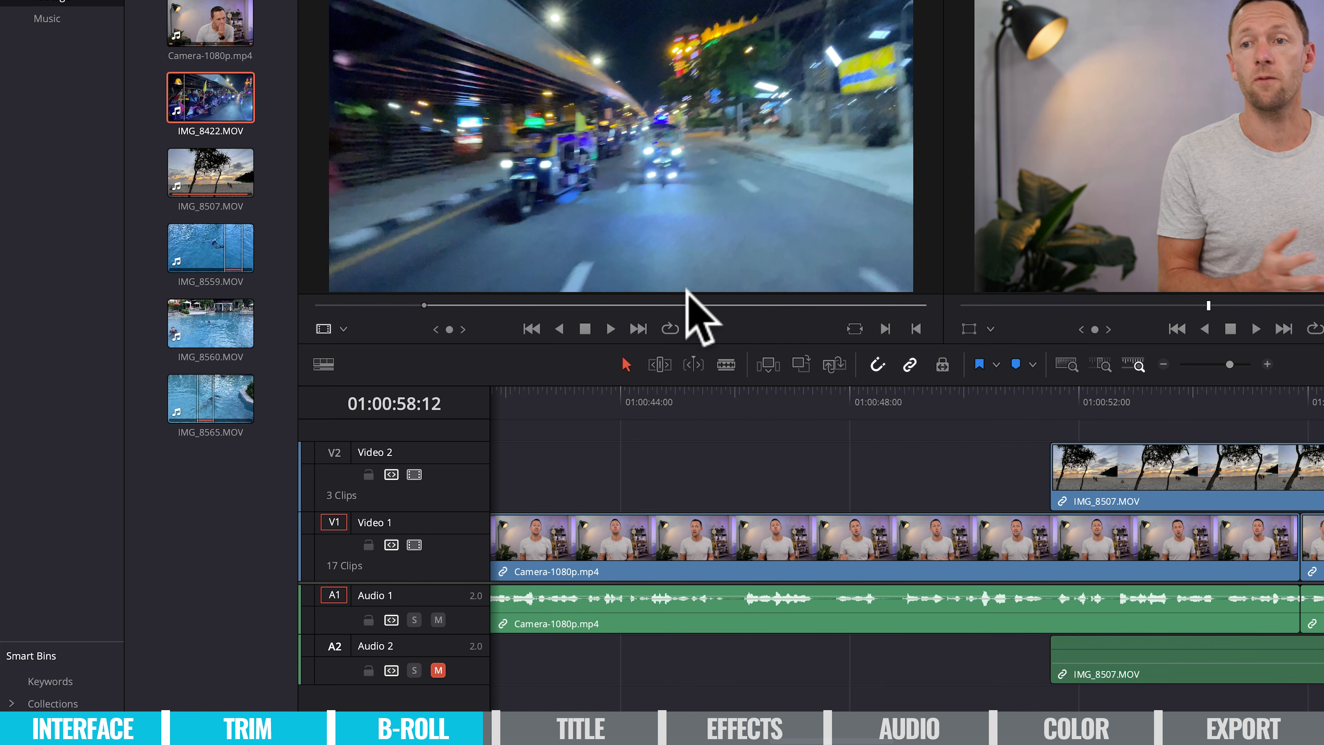
{"action": "scroll", "coordinate": [958, 608], "scroll_direction": "right", "scroll_amount": 10}
{"action": "left_click_drag", "start_coordinate": [633, 170], "coordinate": [840, 484]}
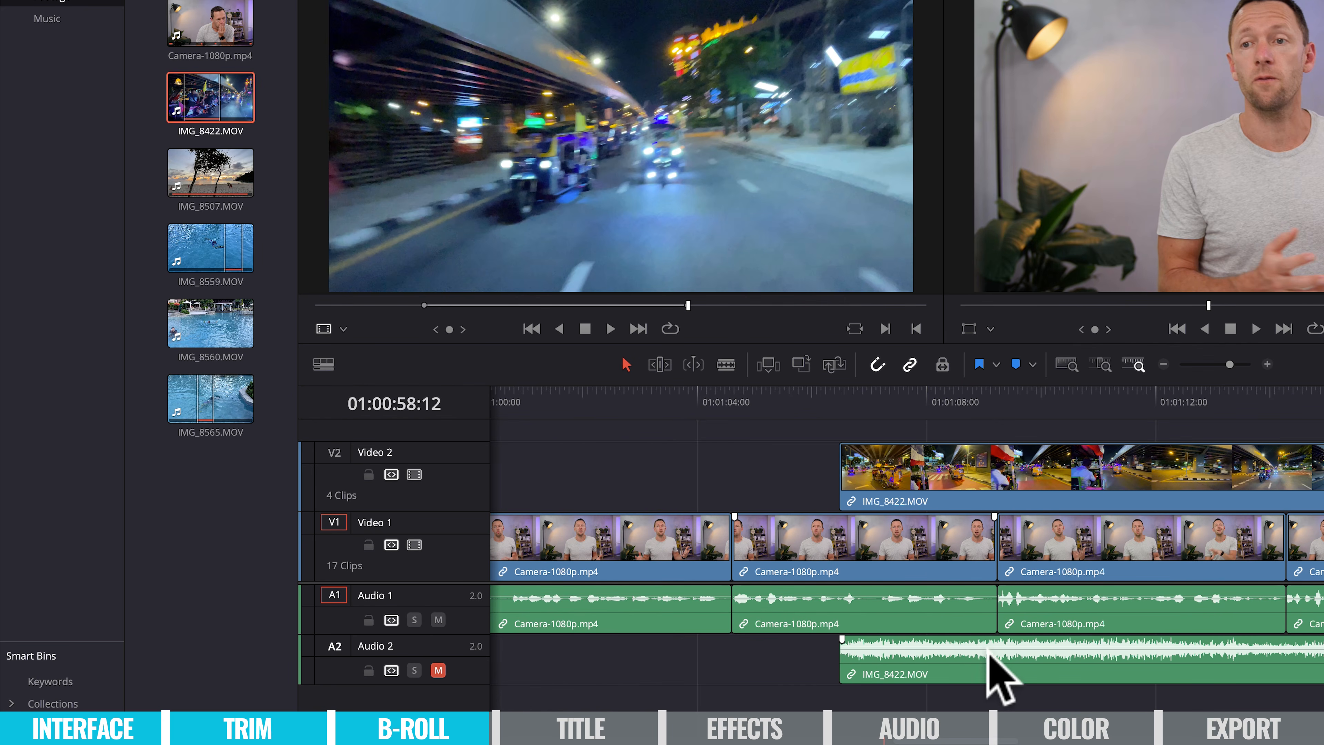
Lower the IMG_8422.MOV clip's audio volume all the way, and return the playhead to the start of the timeline
{"action": "left_click_drag", "start_coordinate": [989, 647], "coordinate": [988, 683]}
{"action": "key", "text": "shift+z"}
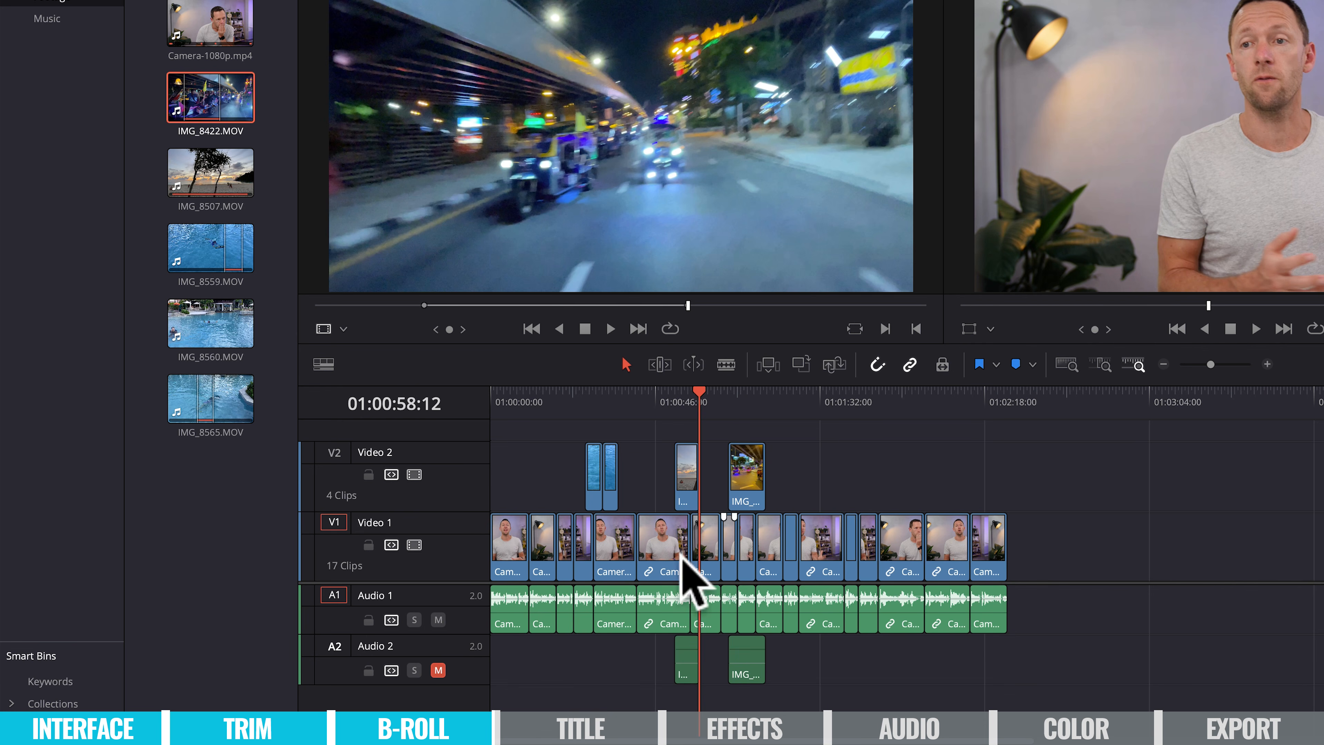
{"action": "key", "text": "Home"}
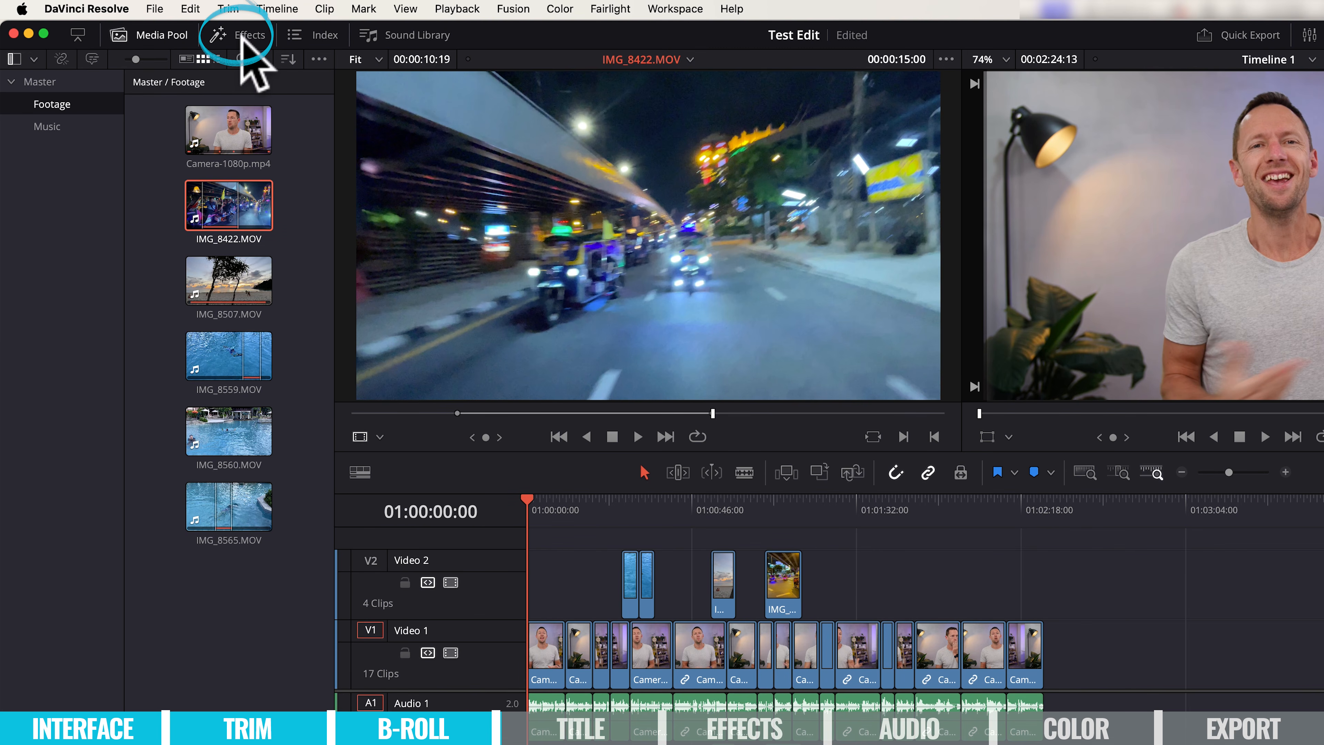
Find the Digital Glitch Fusion title among the Titles effects and place it on Video 2 at the timeline start, 01:00:00:00
{"action": "left_click", "coordinate": [242, 27]}
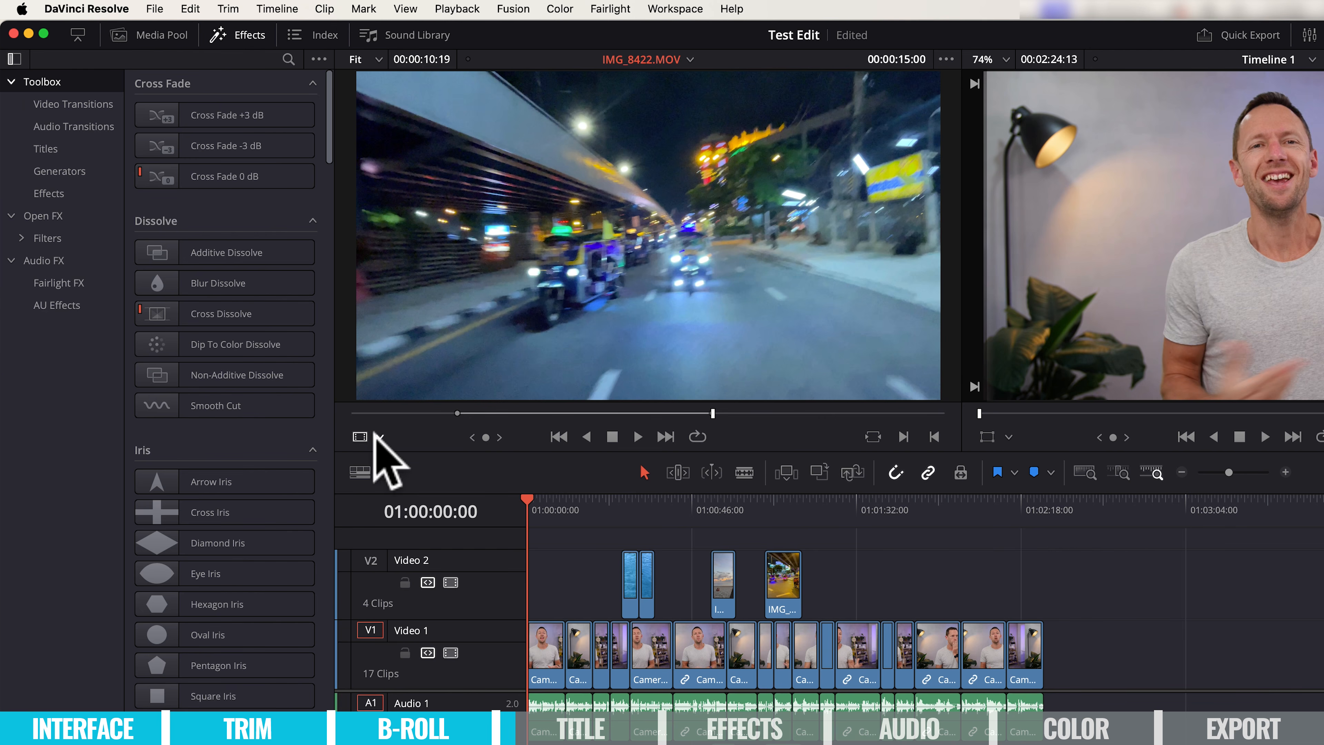
{"action": "left_click", "coordinate": [289, 28]}
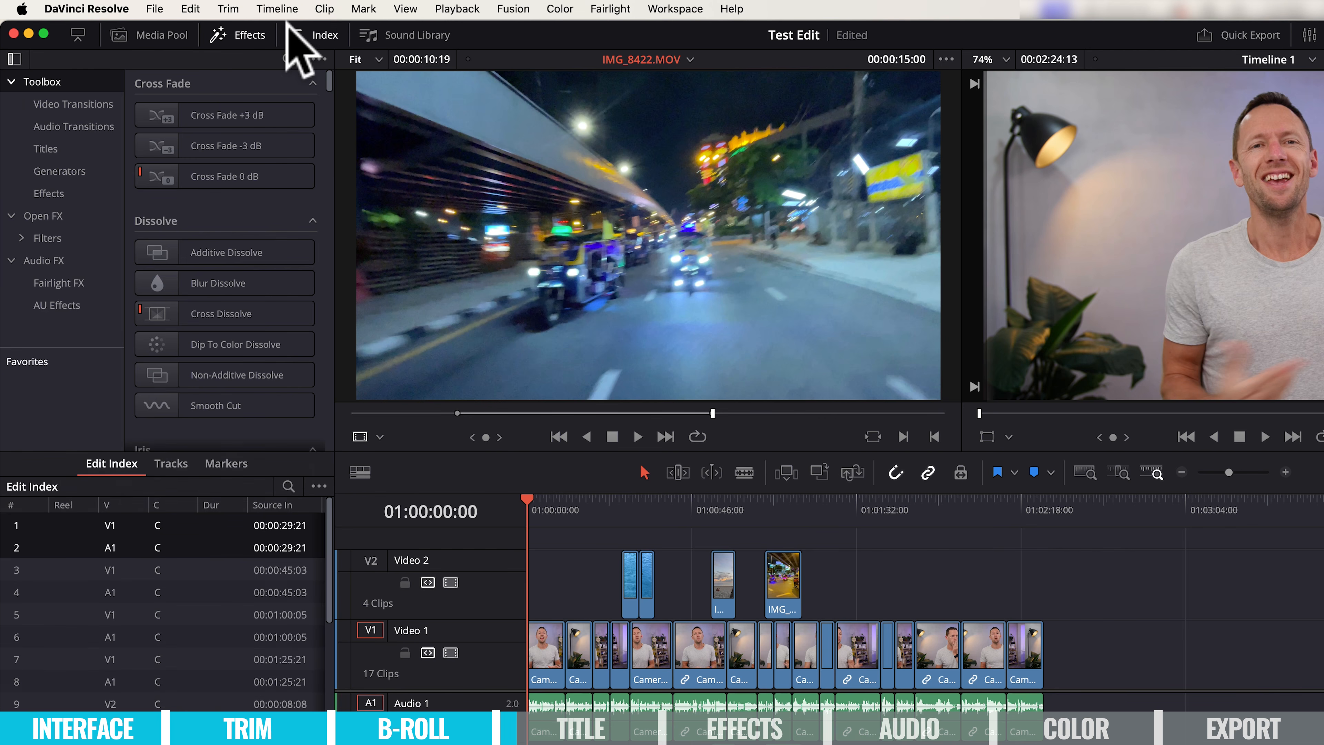
{"action": "left_click", "coordinate": [327, 33]}
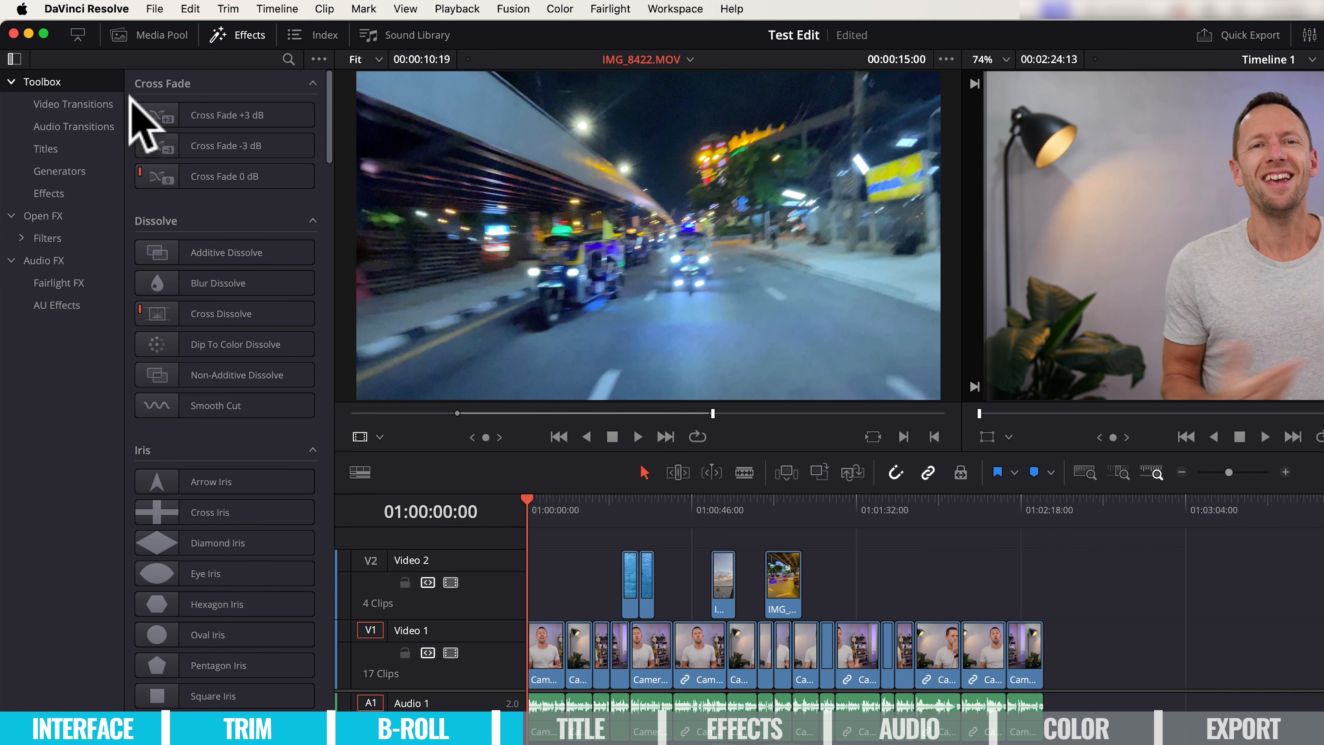
{"action": "left_click", "coordinate": [50, 149]}
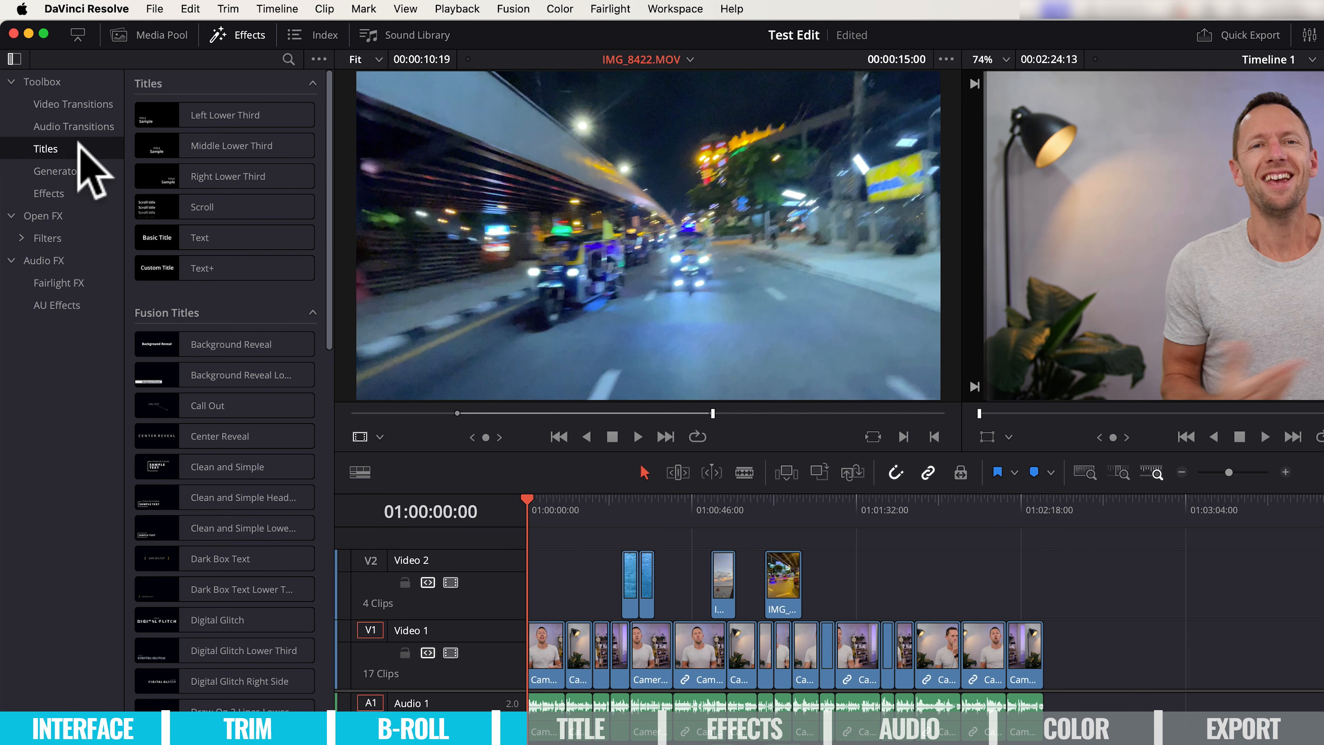
{"action": "left_click", "coordinate": [234, 111]}
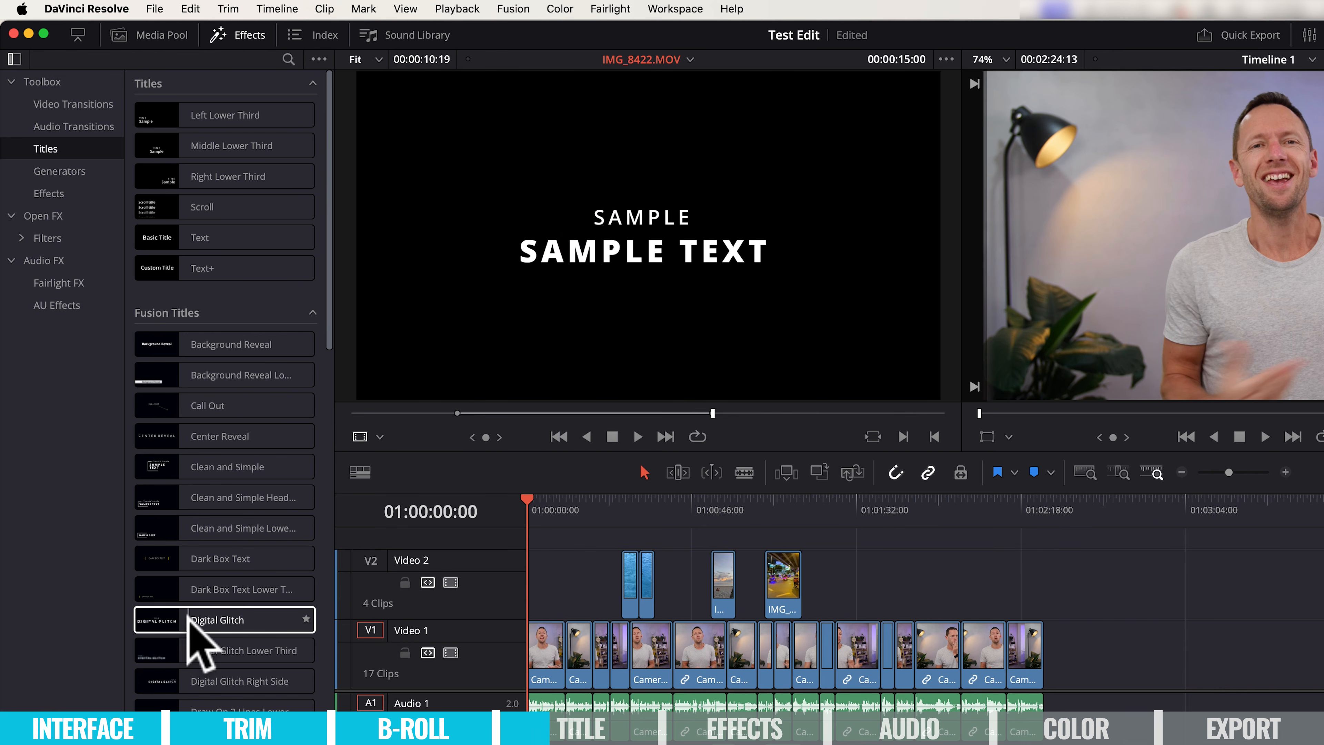
{"action": "left_click_drag", "start_coordinate": [162, 623], "coordinate": [537, 584]}
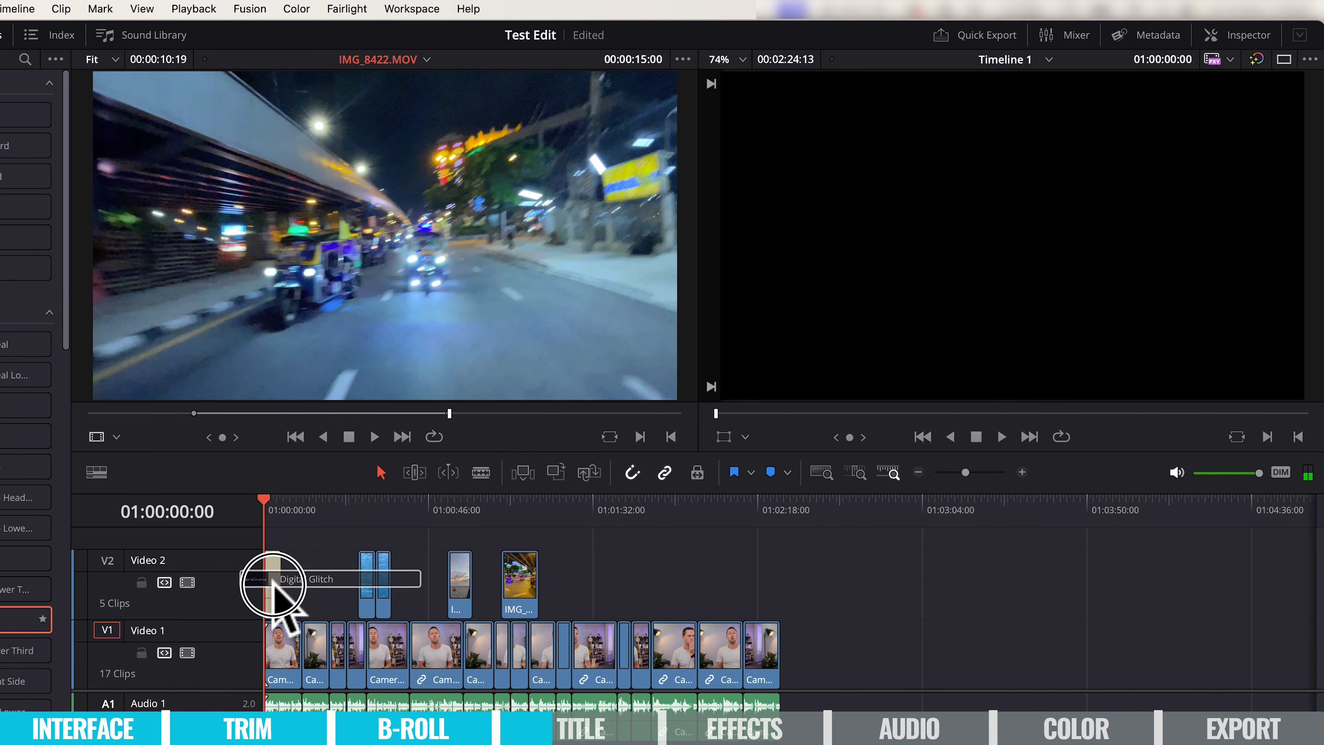
{"action": "left_click_drag", "start_coordinate": [273, 584], "coordinate": [269, 582]}
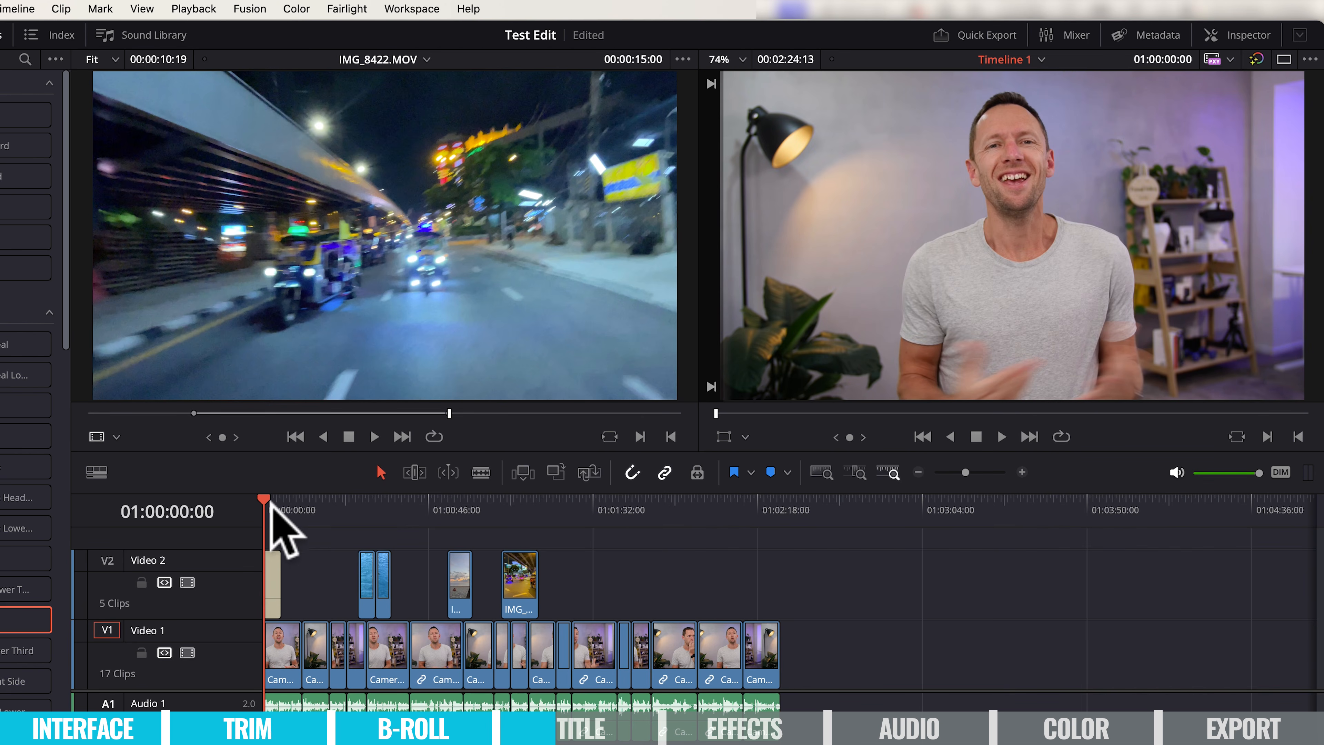
Scrub through the Digital Glitch title's animation, leave the playhead at 01:00:00:24, and open the title's settings for editing
{"action": "scroll", "coordinate": [268, 522], "scroll_direction": "up", "scroll_amount": 6}
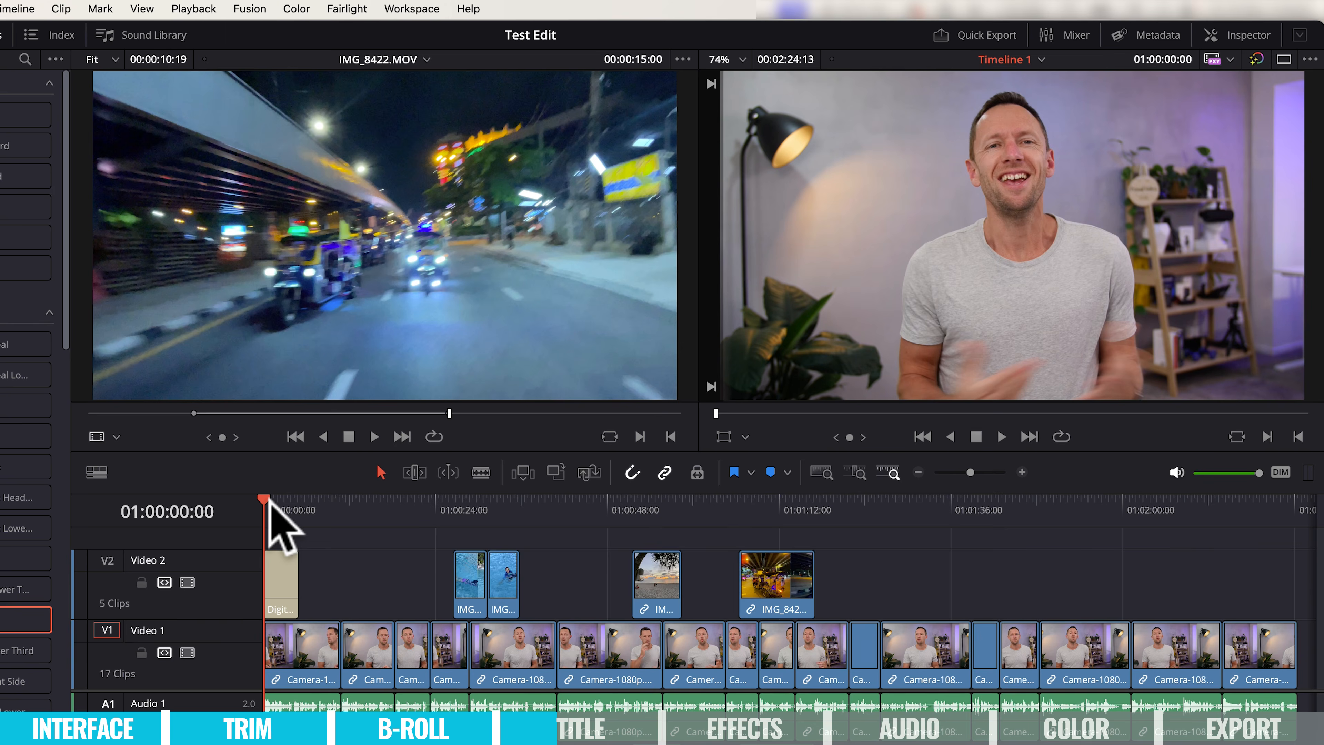
{"action": "left_click", "coordinate": [281, 499]}
{"action": "left_click_drag", "start_coordinate": [282, 500], "coordinate": [405, 499]}
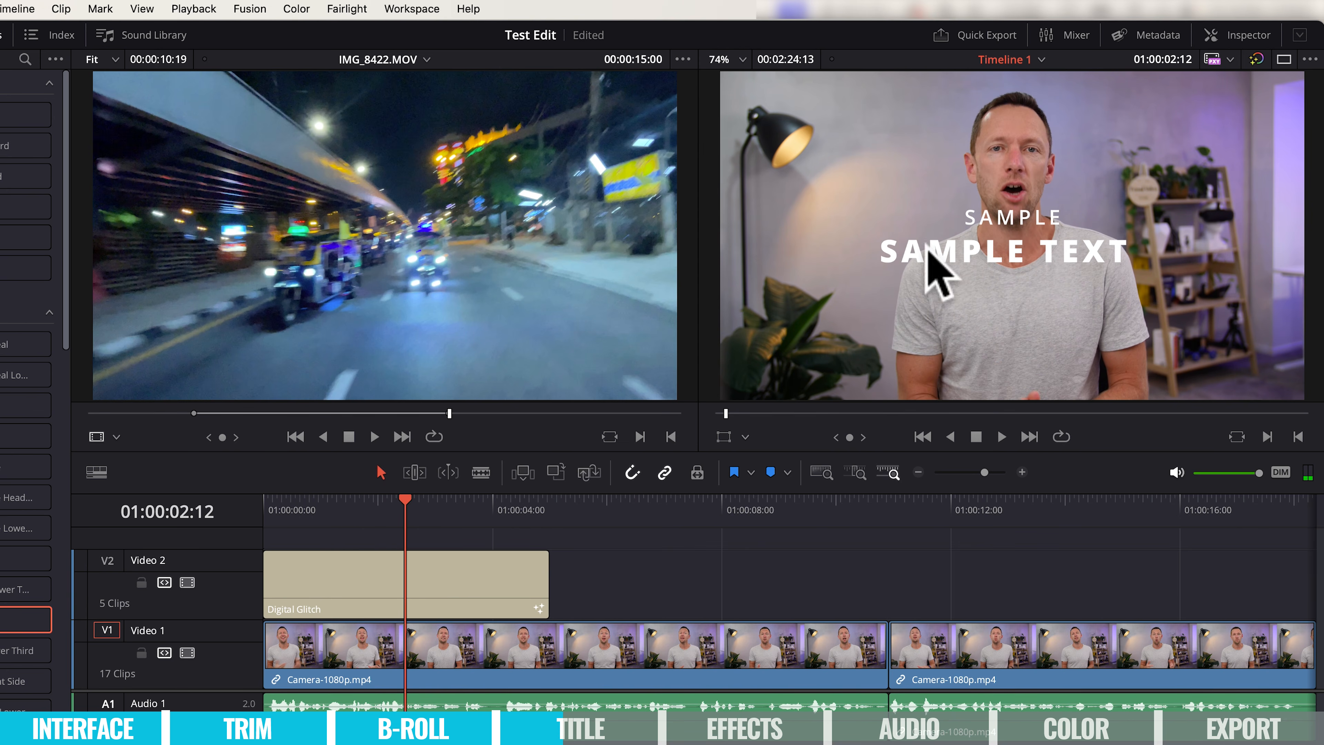
{"action": "left_click", "coordinate": [551, 500]}
{"action": "left_click_drag", "start_coordinate": [550, 499], "coordinate": [317, 500]}
{"action": "left_click", "coordinate": [329, 589]}
{"action": "double_click", "coordinate": [330, 588]}
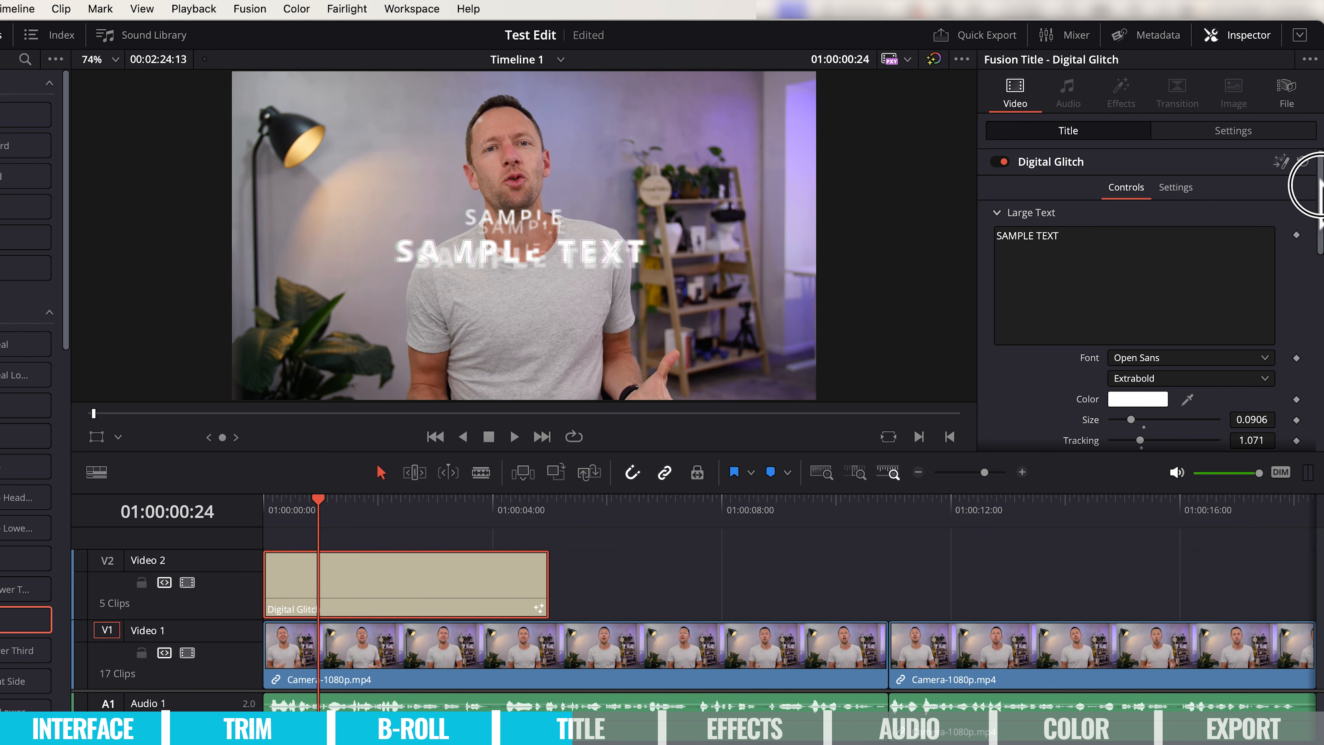
Replace the Digital Glitch title's large text with the presenter's full name in capitals
{"action": "scroll", "coordinate": [1147, 292], "scroll_direction": "down", "scroll_amount": 1}
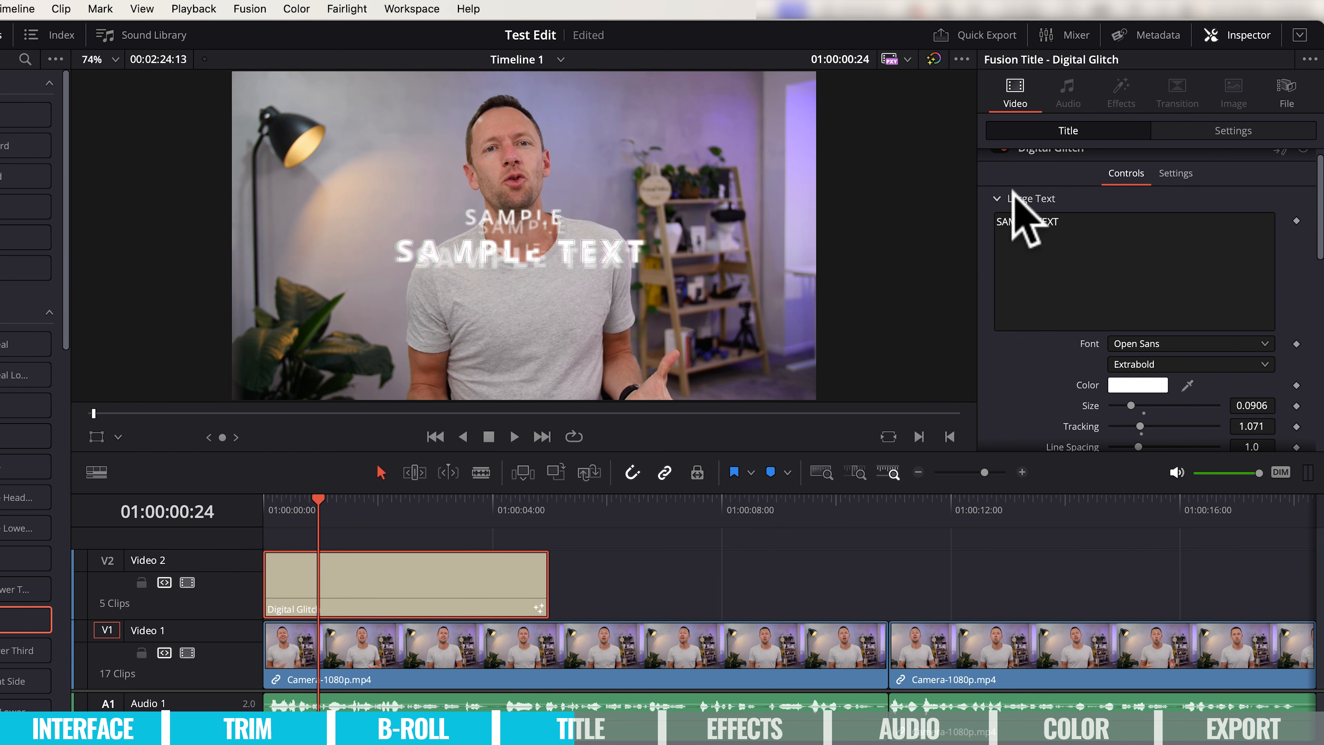
{"action": "left_click_drag", "start_coordinate": [1320, 214], "coordinate": [1318, 323]}
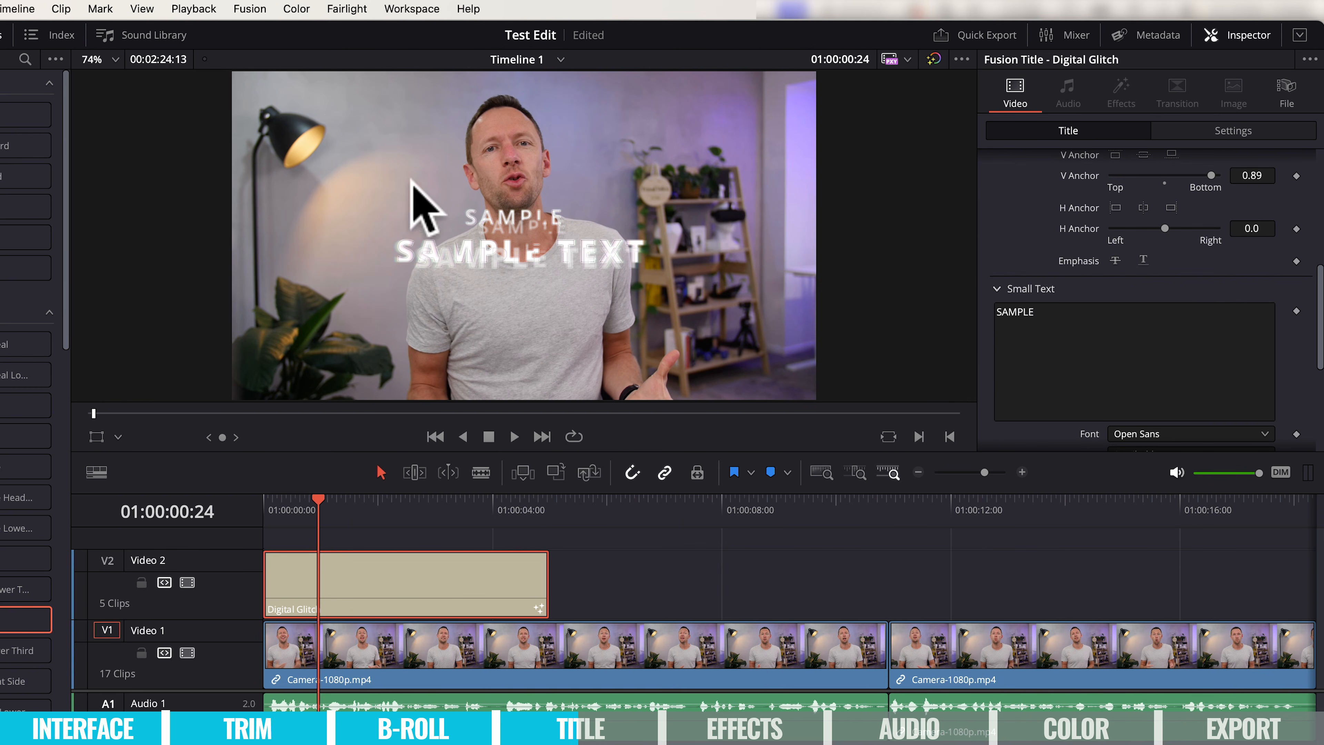
{"action": "left_click_drag", "start_coordinate": [1318, 320], "coordinate": [1311, 201]}
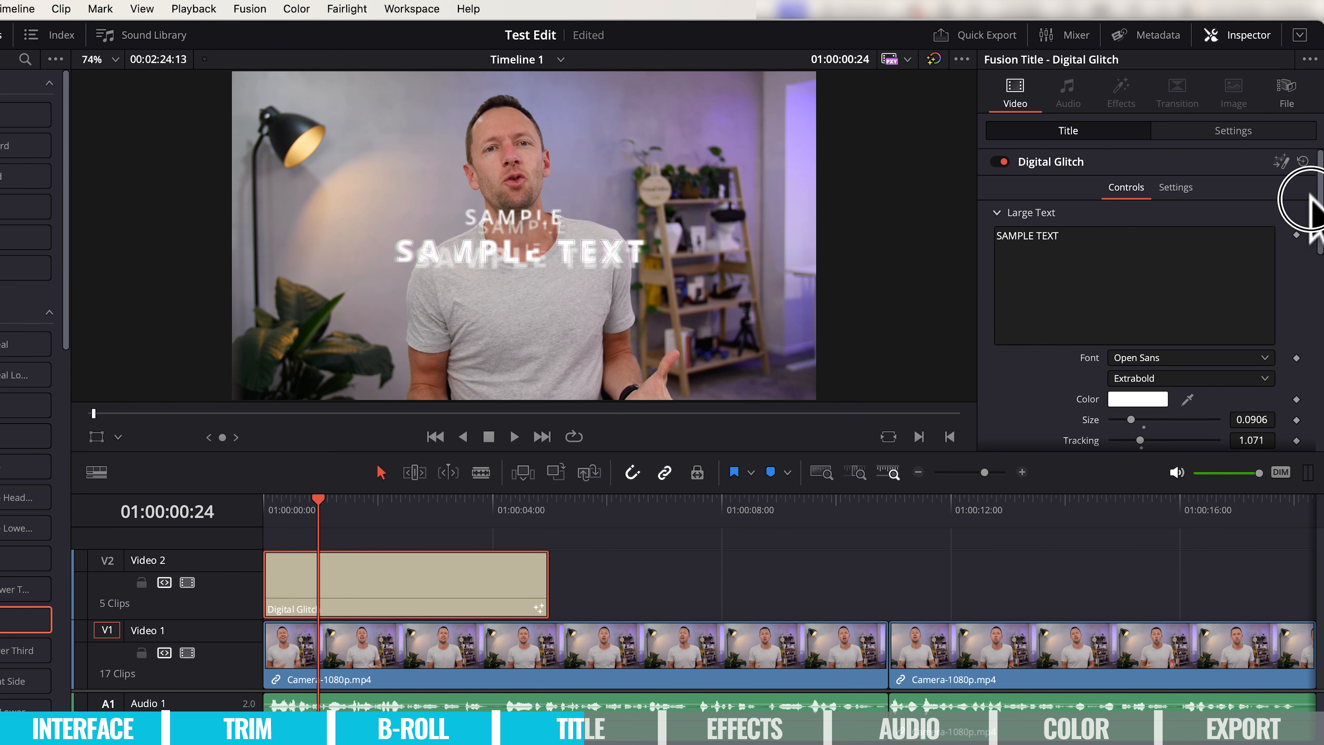
{"action": "triple_click", "coordinate": [1086, 244]}
{"action": "type", "text": "JUSTIN "}
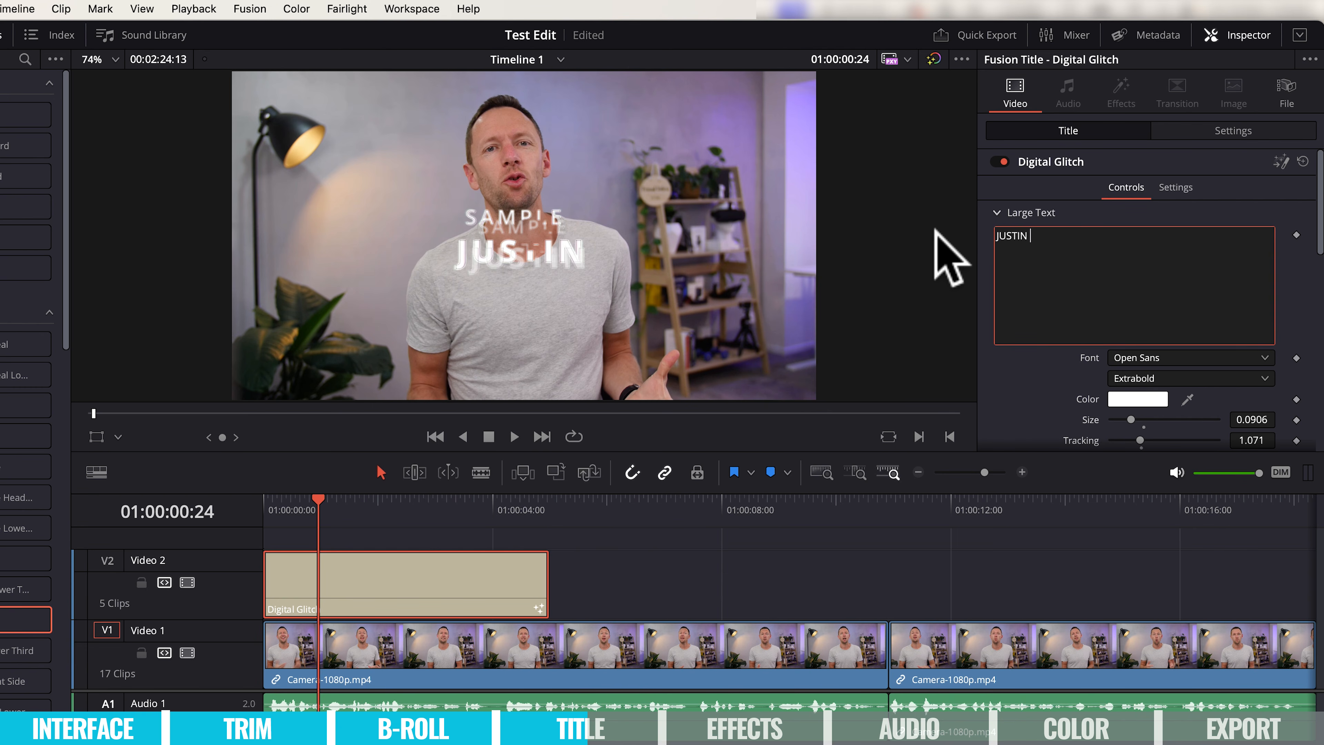
{"action": "type", "text": "BROWN"}
Set the large text's font to Oswald Bold and its tracking to 0.976, viewing the title at 01:00:01:23
{"action": "scroll", "coordinate": [1271, 292], "scroll_direction": "down", "scroll_amount": 3}
{"action": "left_click", "coordinate": [1264, 275]}
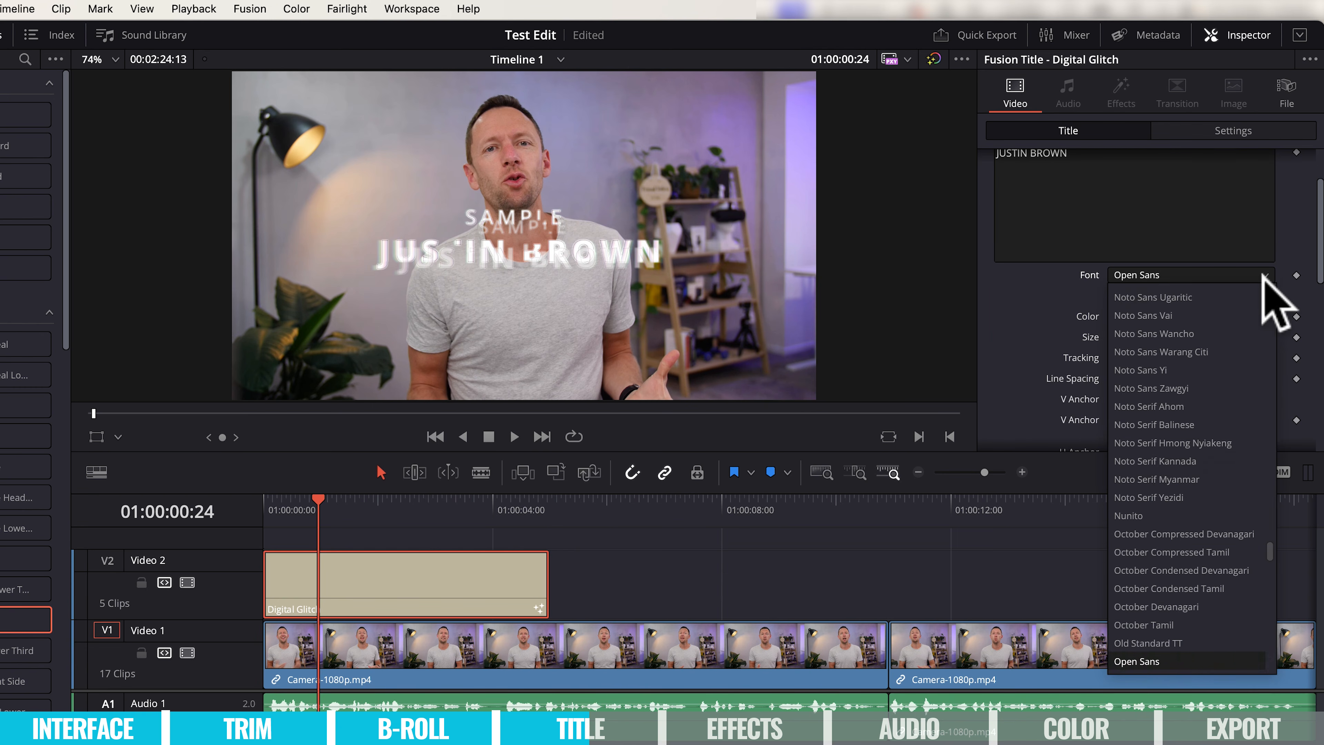
{"action": "scroll", "coordinate": [1200, 438], "scroll_direction": "down", "scroll_amount": 5}
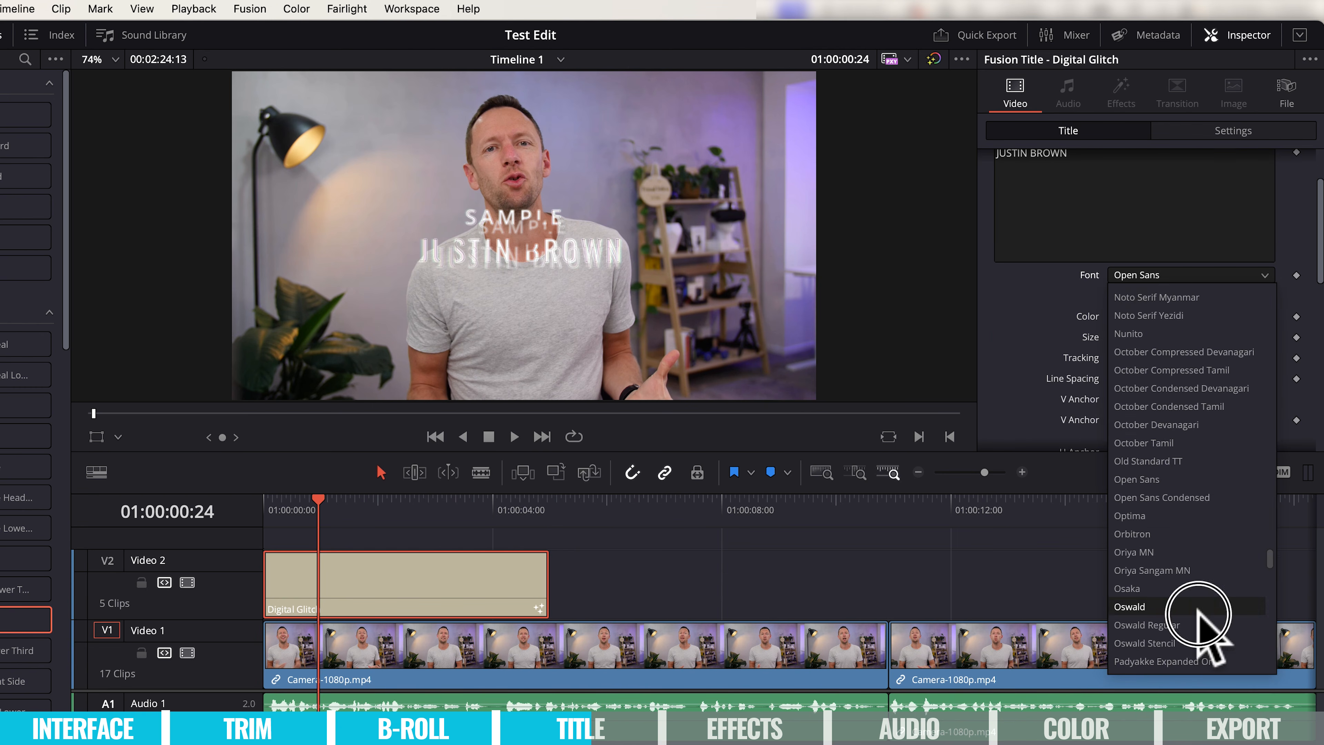
{"action": "left_click", "coordinate": [1197, 609]}
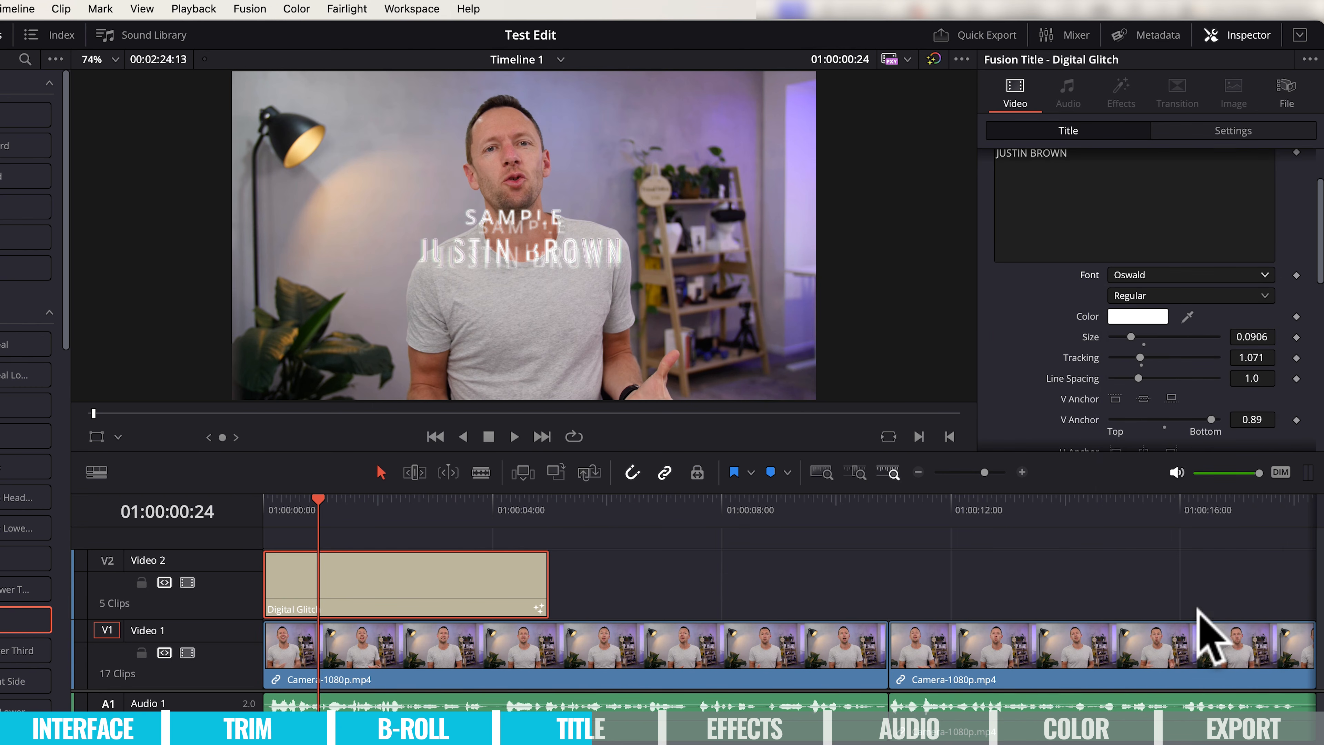
{"action": "left_click", "coordinate": [1222, 295]}
{"action": "left_click", "coordinate": [1198, 319]}
{"action": "left_click_drag", "start_coordinate": [281, 514], "coordinate": [373, 517]}
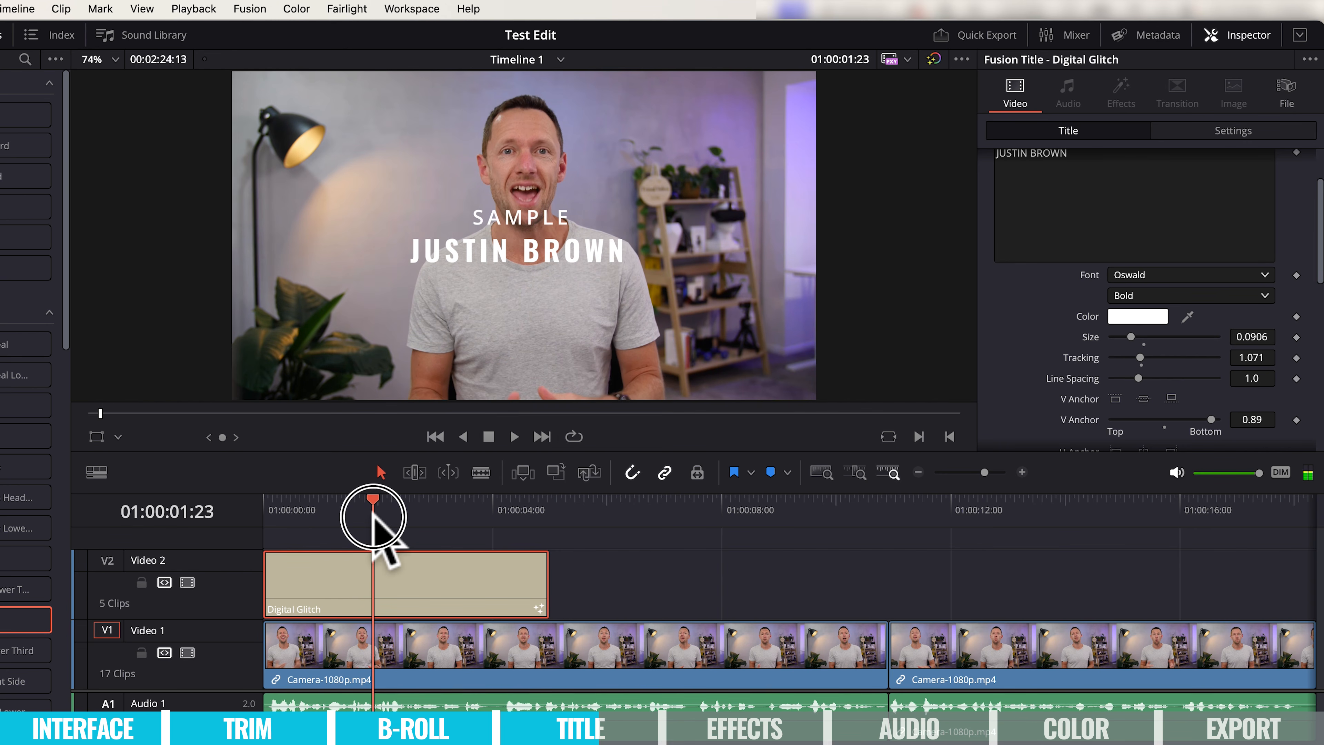
{"action": "left_click_drag", "start_coordinate": [1139, 353], "coordinate": [1137, 357]}
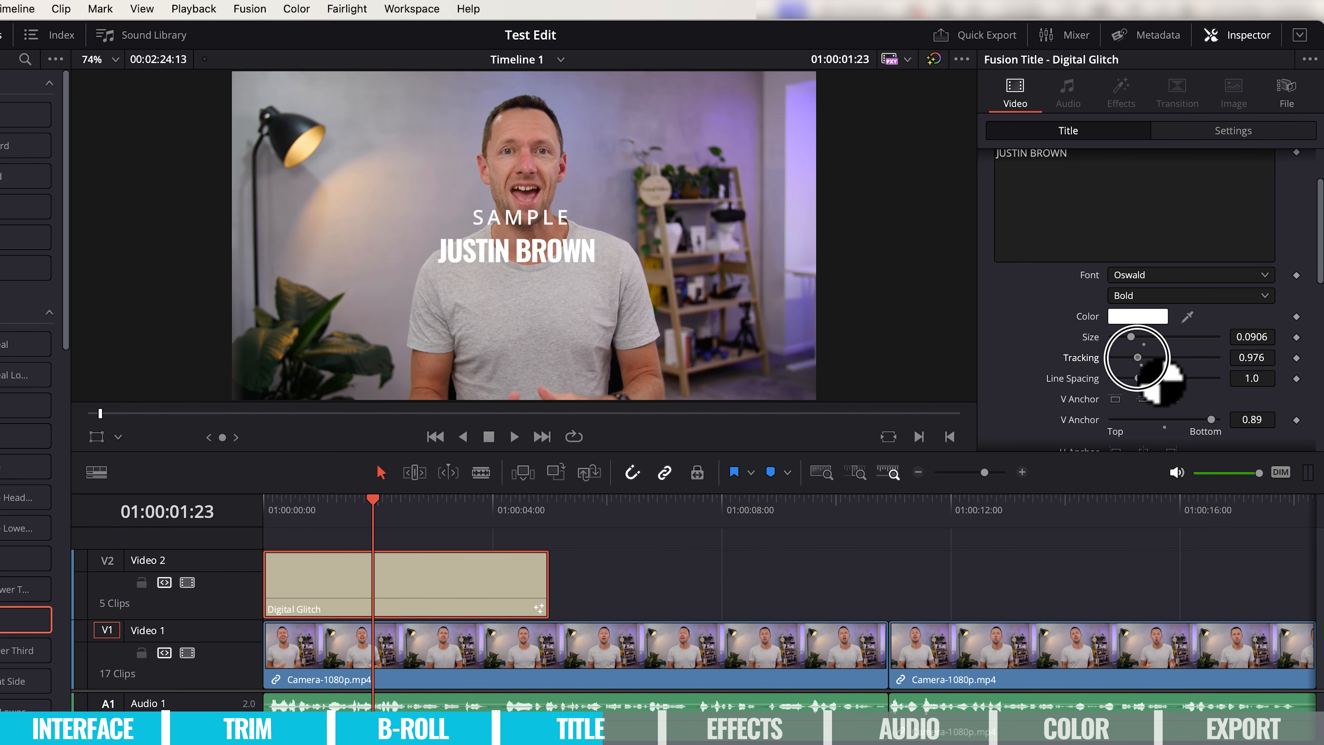
Replace the title's small text with PRIMAL VIDEO
{"action": "left_click_drag", "start_coordinate": [1318, 242], "coordinate": [1319, 324]}
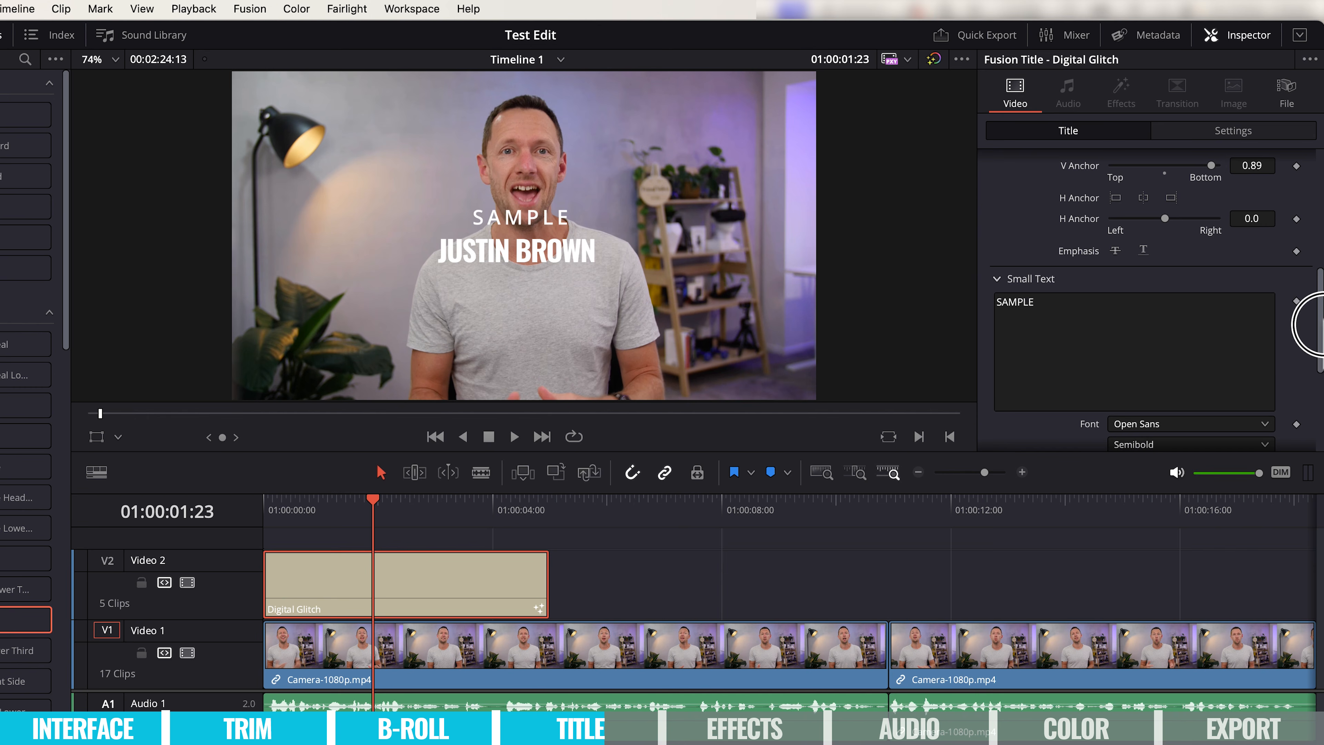
{"action": "double_click", "coordinate": [1039, 297]}
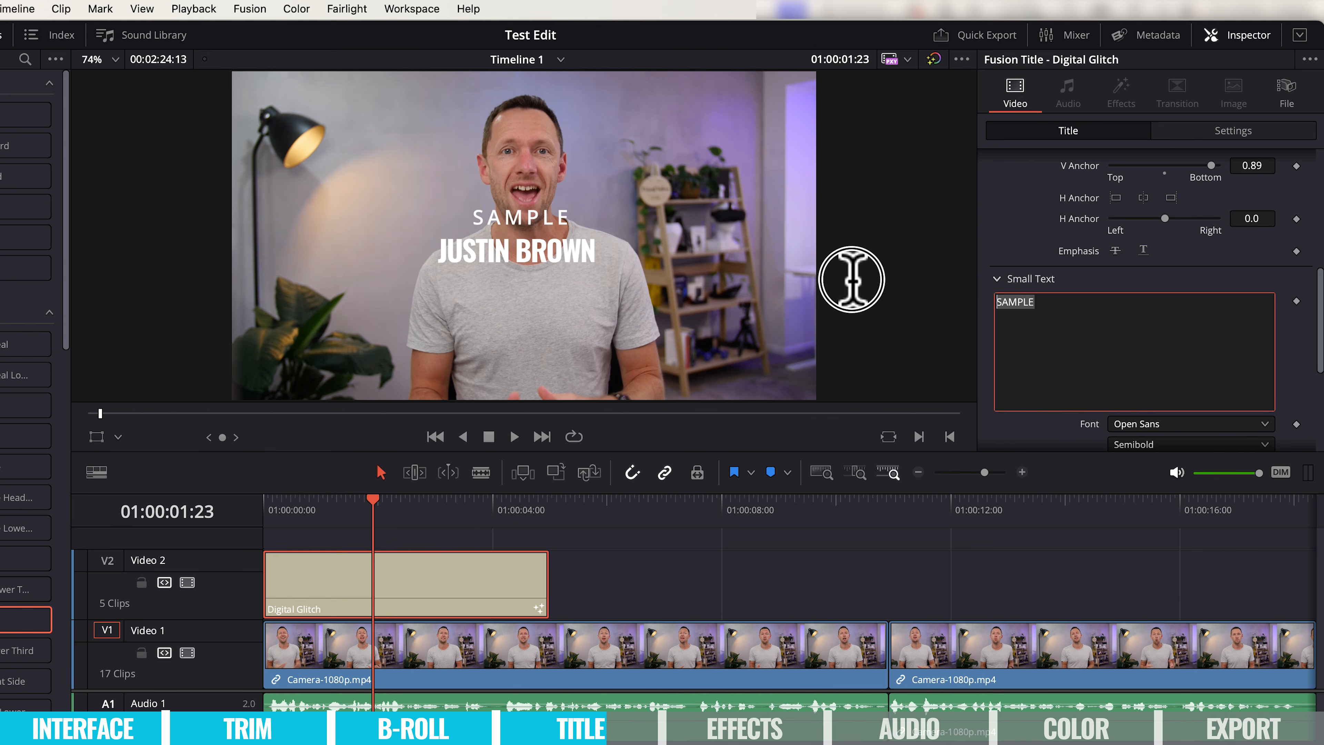
{"action": "type", "text": "PRIMAL VIDE"}
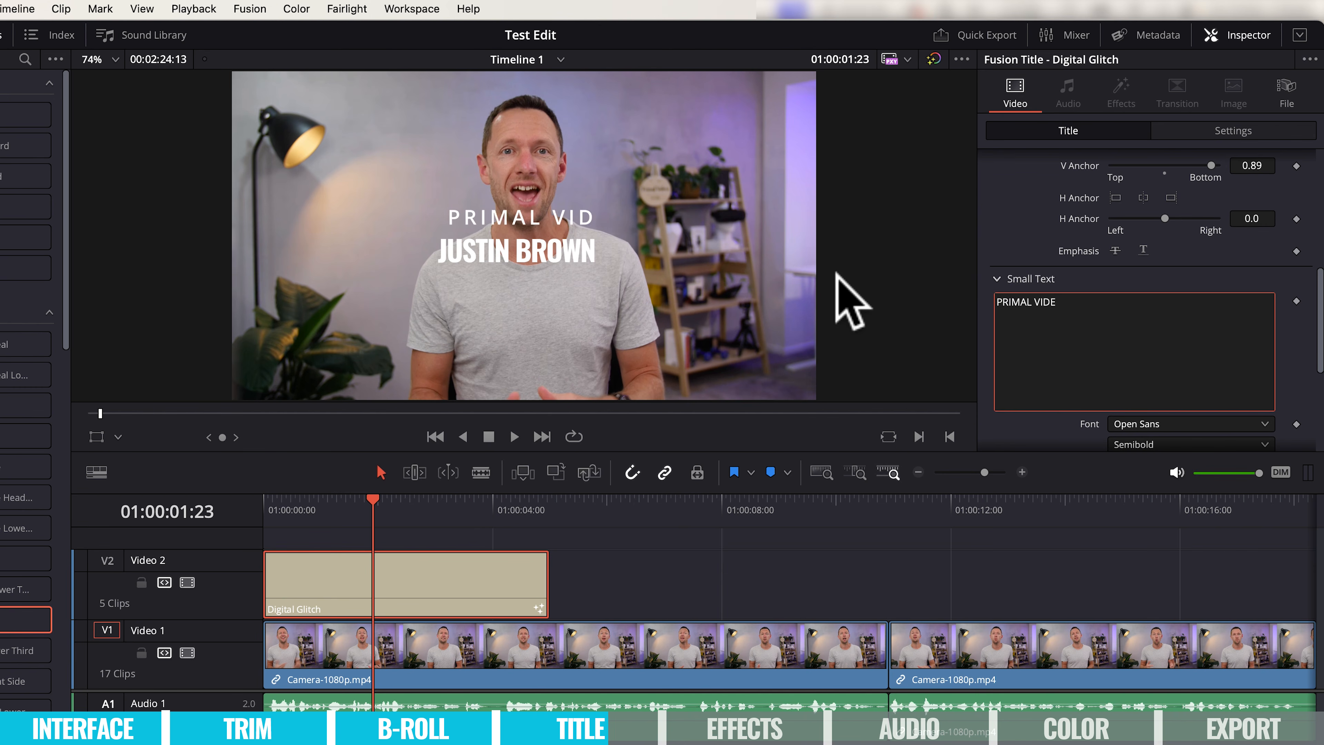
{"action": "type", "text": "O"}
Set the small text's font to Oswald Bold and its tracking to 0.976
{"action": "scroll", "coordinate": [1299, 292], "scroll_direction": "down", "scroll_amount": 4}
{"action": "left_click", "coordinate": [1239, 319]}
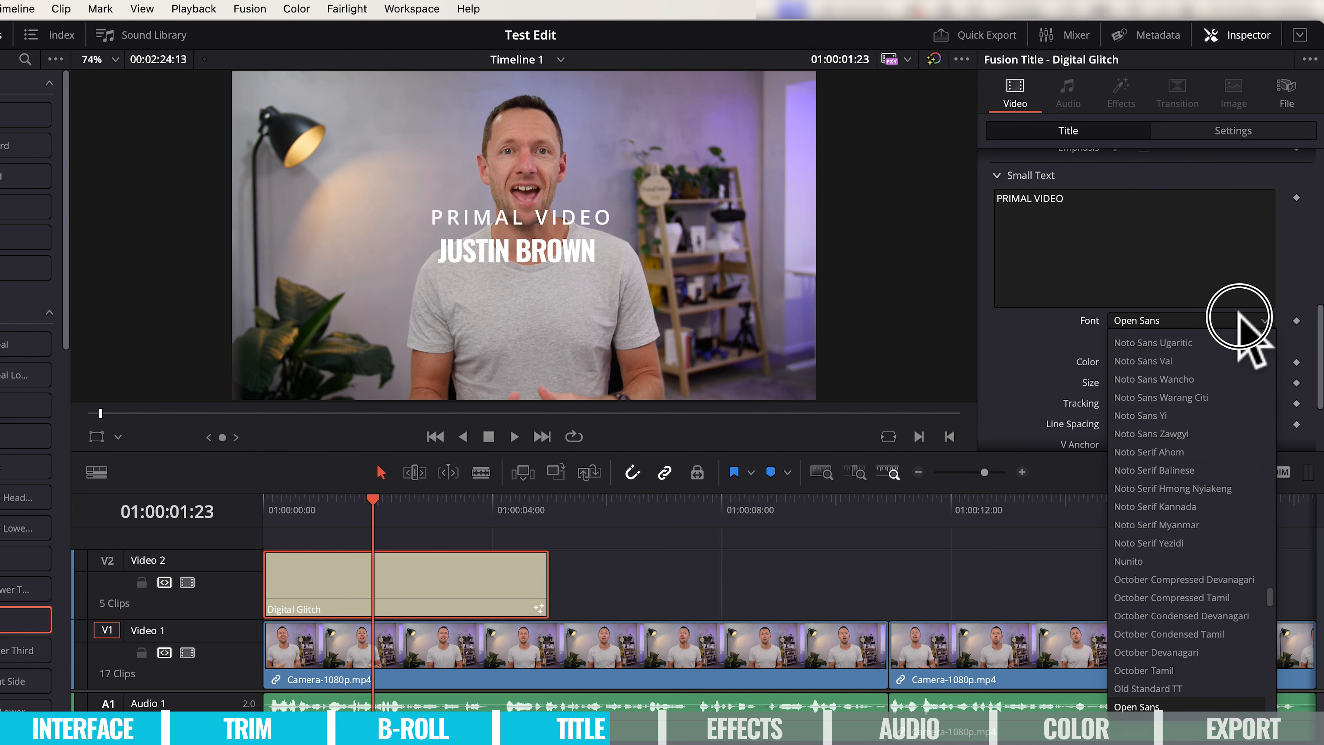
{"action": "scroll", "coordinate": [1193, 651], "scroll_direction": "down", "scroll_amount": 2}
{"action": "left_click", "coordinate": [1194, 672]}
{"action": "left_click_drag", "start_coordinate": [1140, 403], "coordinate": [1139, 403]}
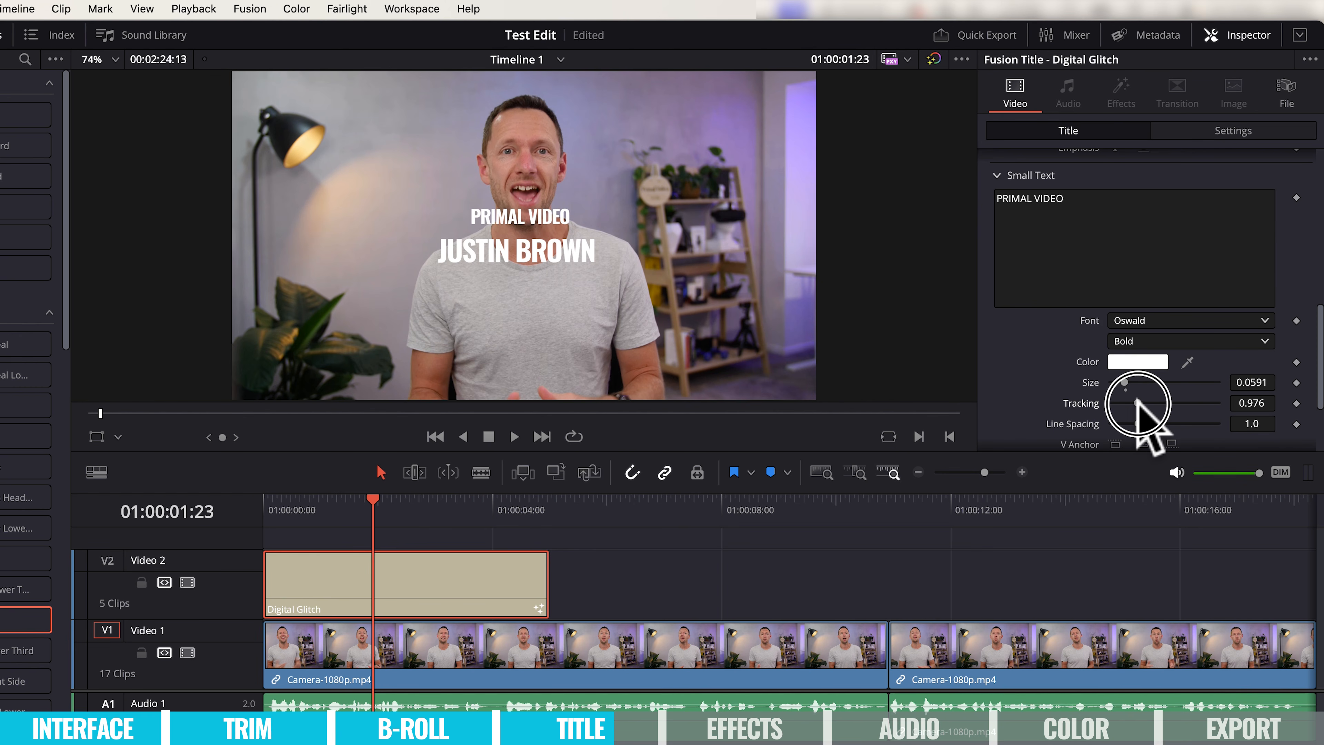
Set the small text's vertical anchor to -1.0, and the large text's line spacing to 2.52 and vertical anchor to 1.0
{"action": "scroll", "coordinate": [1153, 360], "scroll_direction": "down", "scroll_amount": 3}
{"action": "left_click_drag", "start_coordinate": [1164, 347], "coordinate": [1048, 360]}
{"action": "left_click_drag", "start_coordinate": [1319, 400], "coordinate": [1320, 274]}
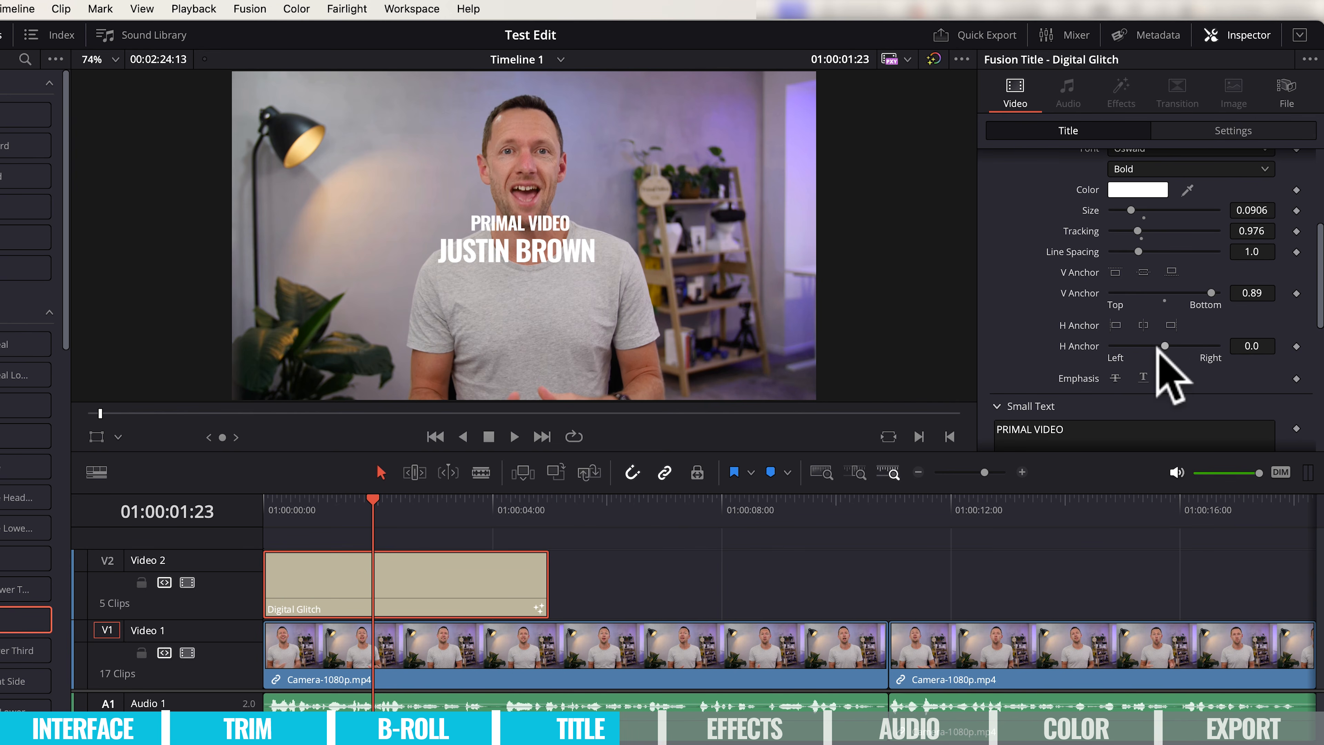
{"action": "left_click_drag", "start_coordinate": [1192, 291], "coordinate": [1205, 286]}
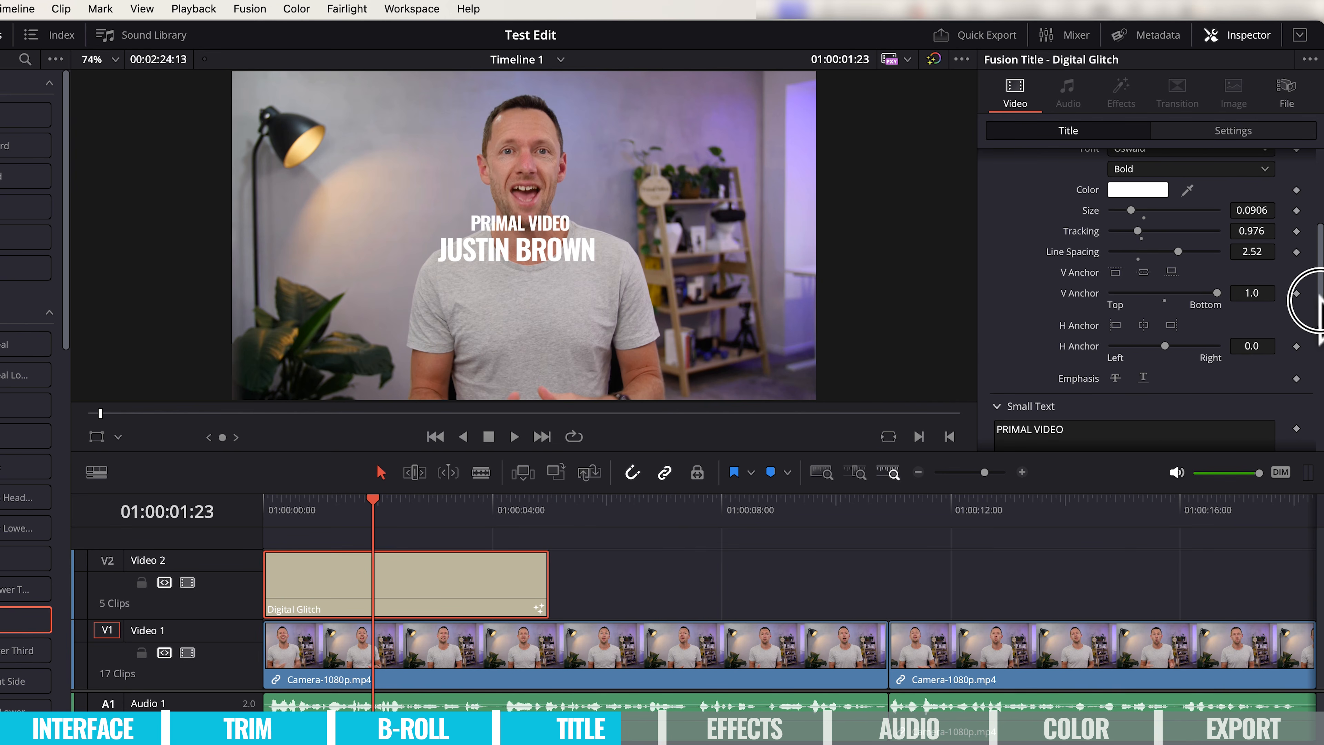
Change the color of the small text PRIMAL VIDEO to a medium light blue
{"action": "left_click_drag", "start_coordinate": [1318, 302], "coordinate": [1314, 393]}
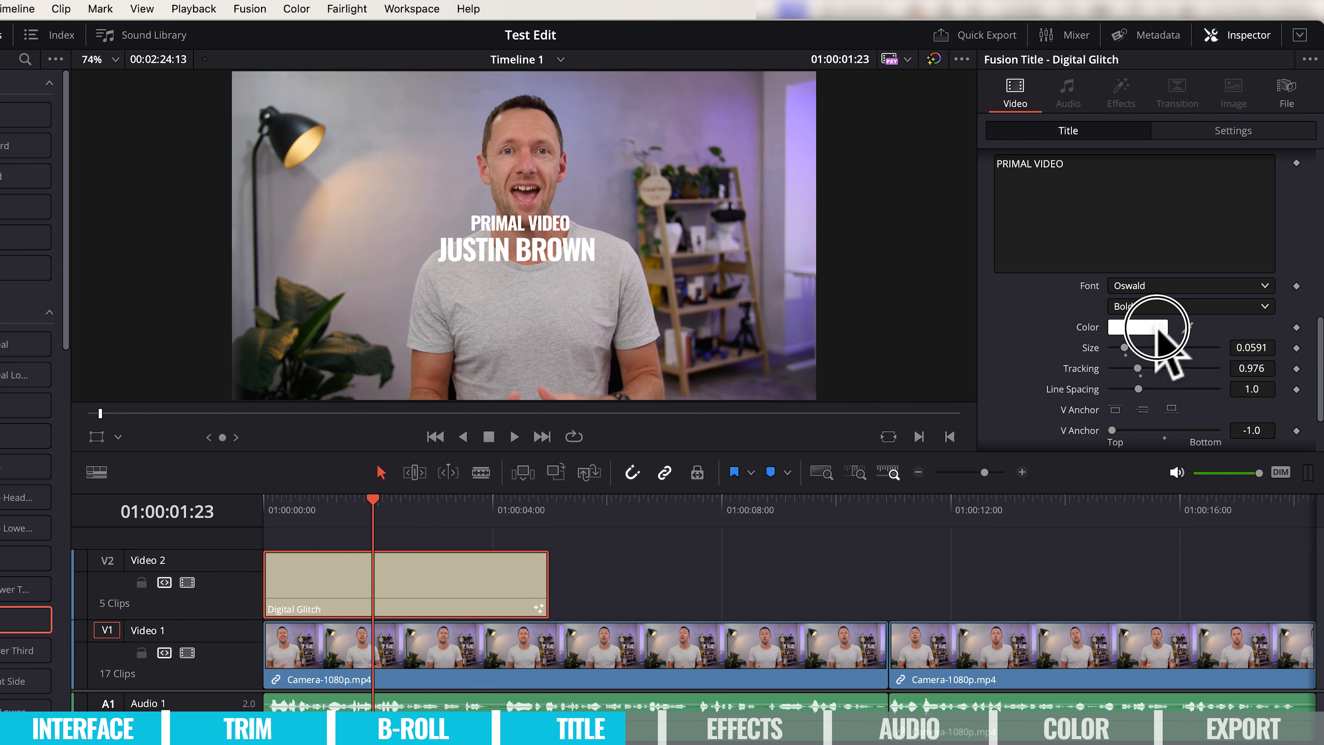
{"action": "left_click", "coordinate": [1156, 328]}
{"action": "left_click", "coordinate": [767, 627]}
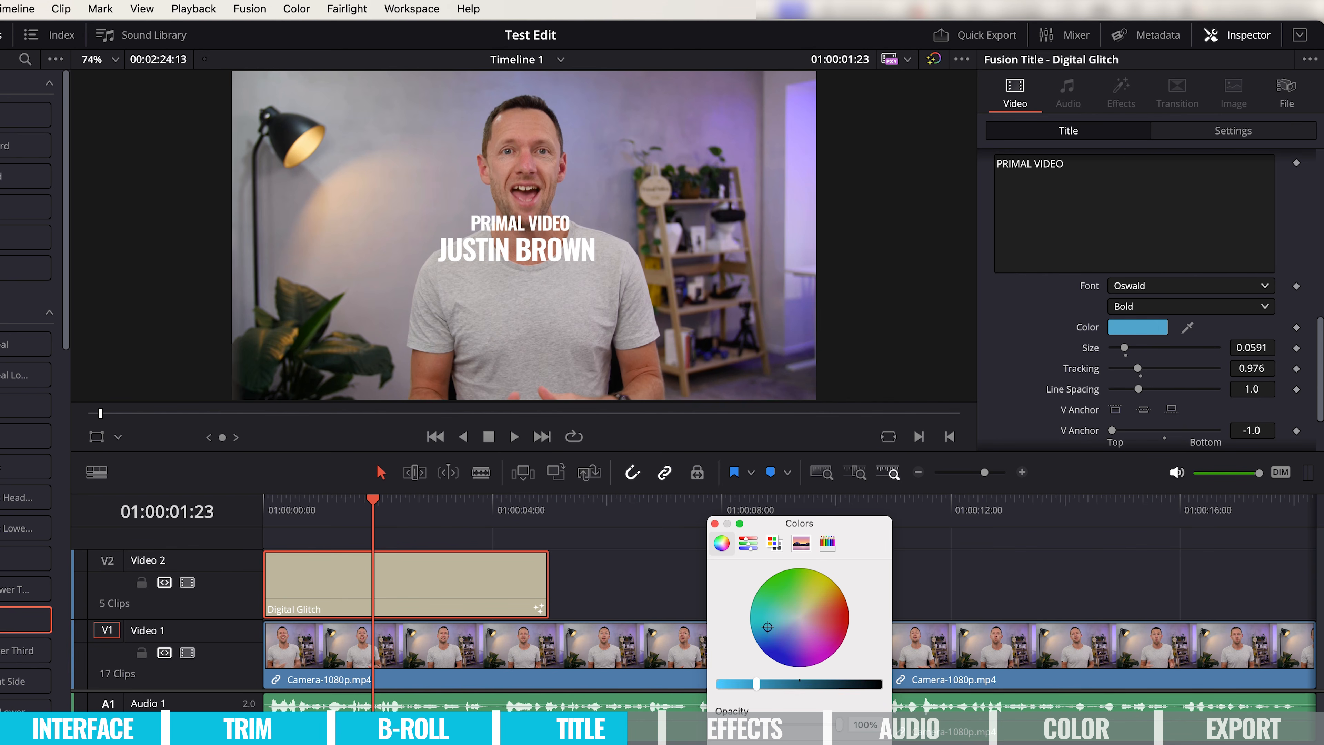
{"action": "key", "text": "Return"}
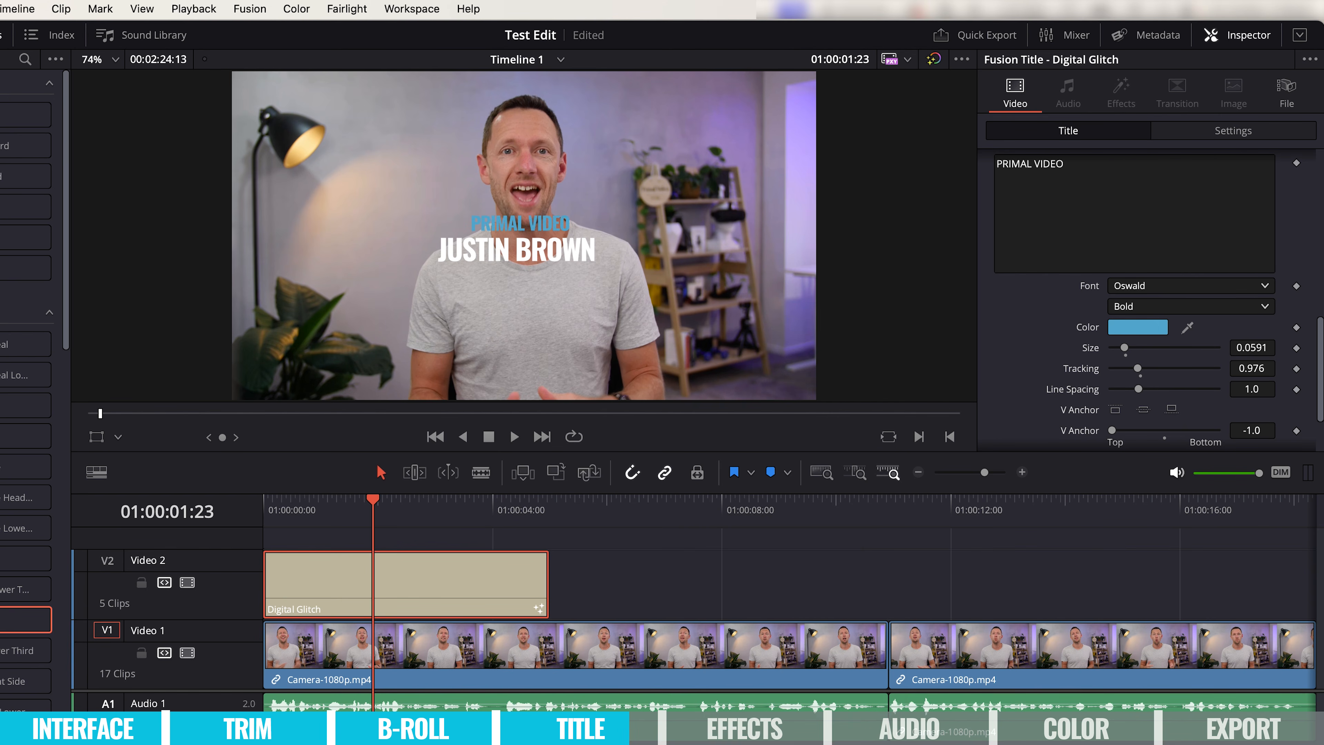
Transform the whole title: set its zoom to 0.960 and its position to X 37 and Y -226
{"action": "scroll", "coordinate": [1320, 193], "scroll_direction": "up", "scroll_amount": 5}
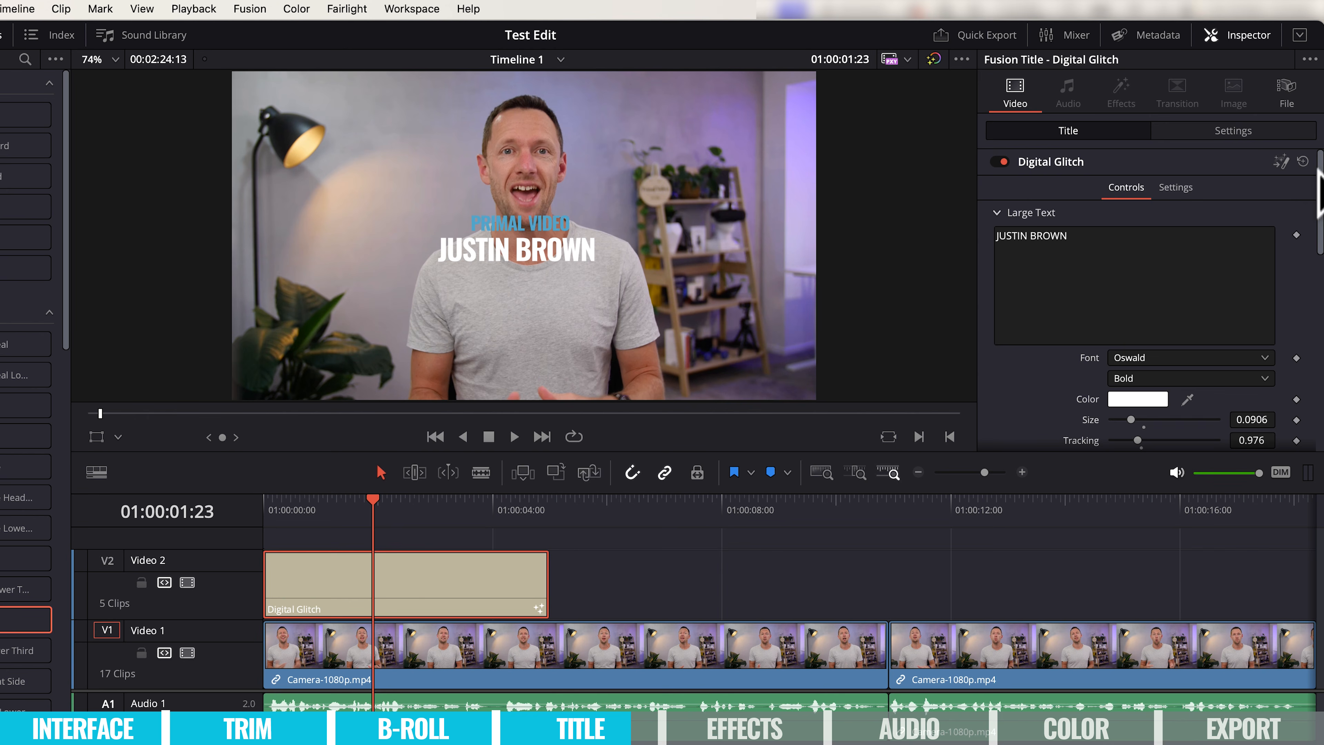
{"action": "left_click", "coordinate": [1246, 135]}
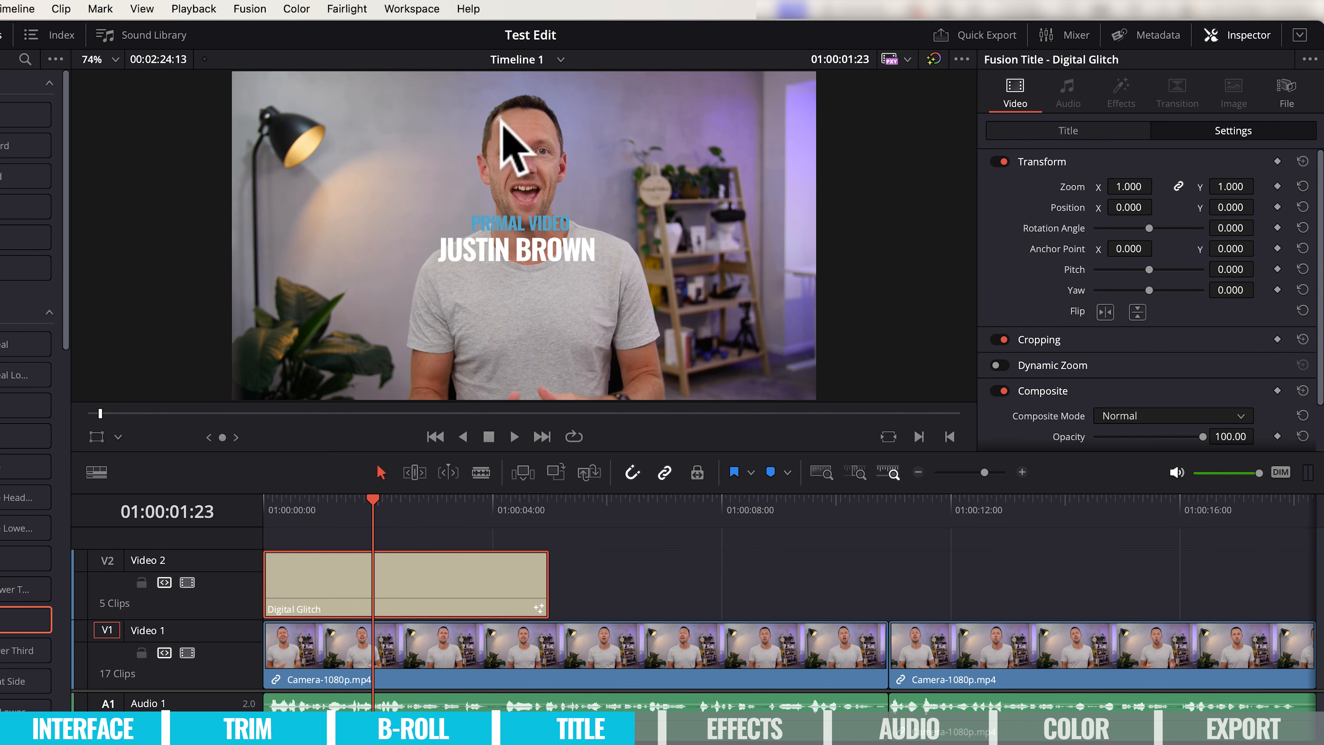
{"action": "left_click", "coordinate": [1067, 128]}
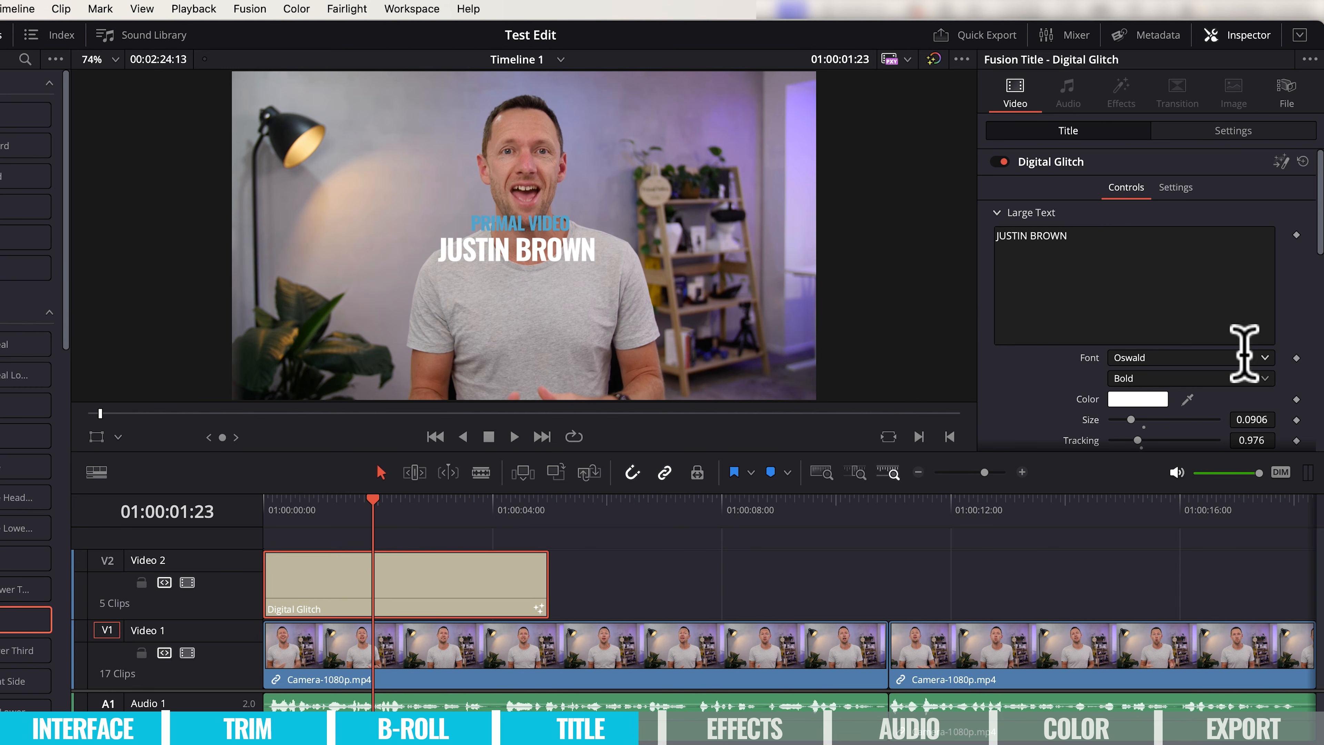
{"action": "left_click", "coordinate": [1229, 131]}
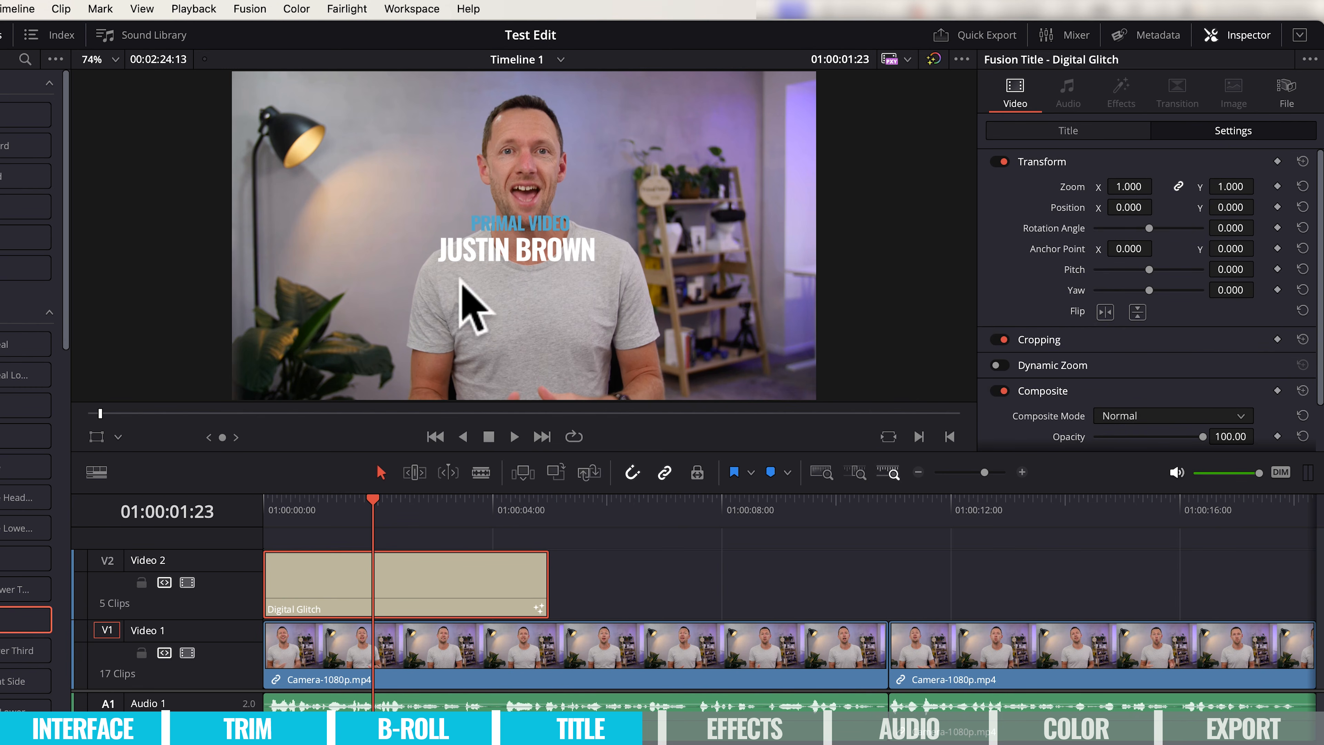
{"action": "mouse_move", "coordinate": [1134, 188]}
{"action": "left_mouse_down"}
{"action": "mouse_move", "coordinate": [1149, 187]}
{"action": "mouse_move", "coordinate": [1123, 188]}
{"action": "mouse_move", "coordinate": [1124, 207]}
{"action": "left_mouse_up"}
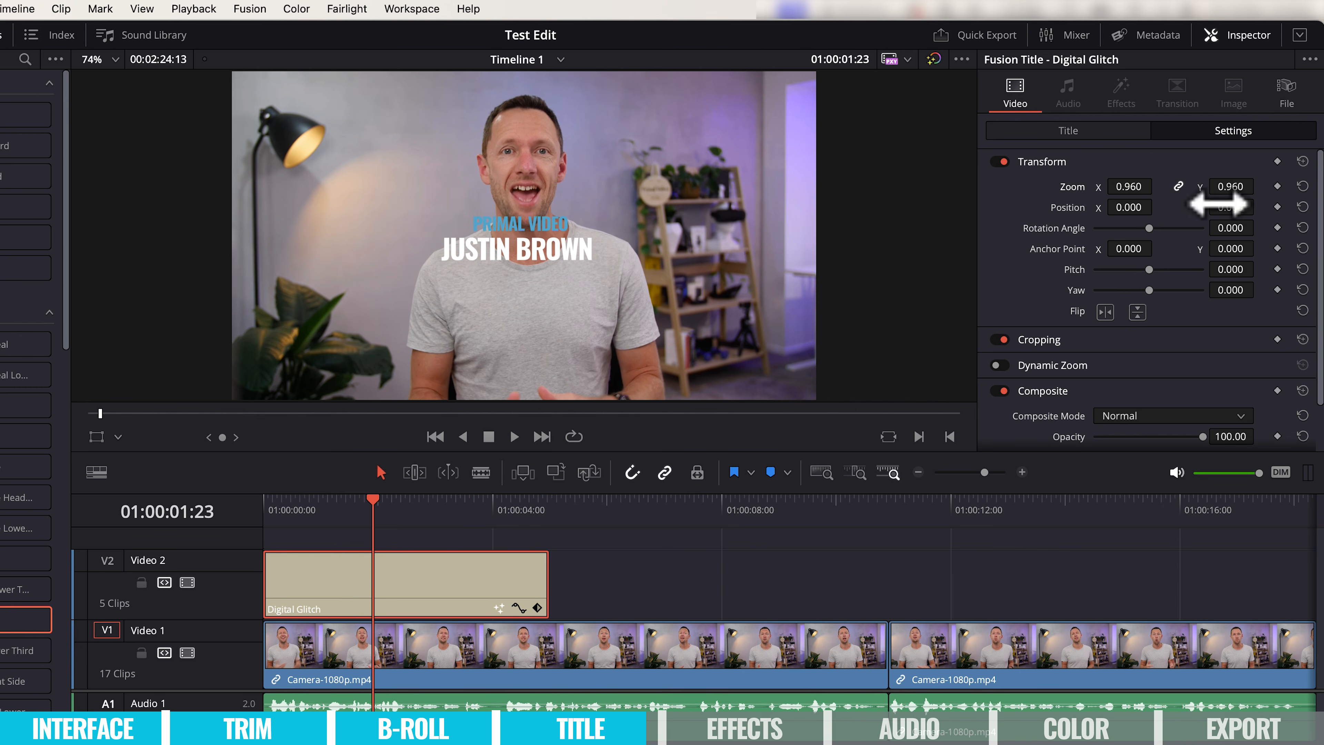
{"action": "mouse_move", "coordinate": [1232, 208]}
{"action": "left_mouse_down"}
{"action": "mouse_move", "coordinate": [1271, 207]}
{"action": "mouse_move", "coordinate": [526, 444]}
{"action": "mouse_move", "coordinate": [251, 493]}
{"action": "mouse_move", "coordinate": [1223, 207]}
{"action": "left_mouse_up"}
{"action": "left_click_drag", "start_coordinate": [1126, 220], "coordinate": [1156, 209]}
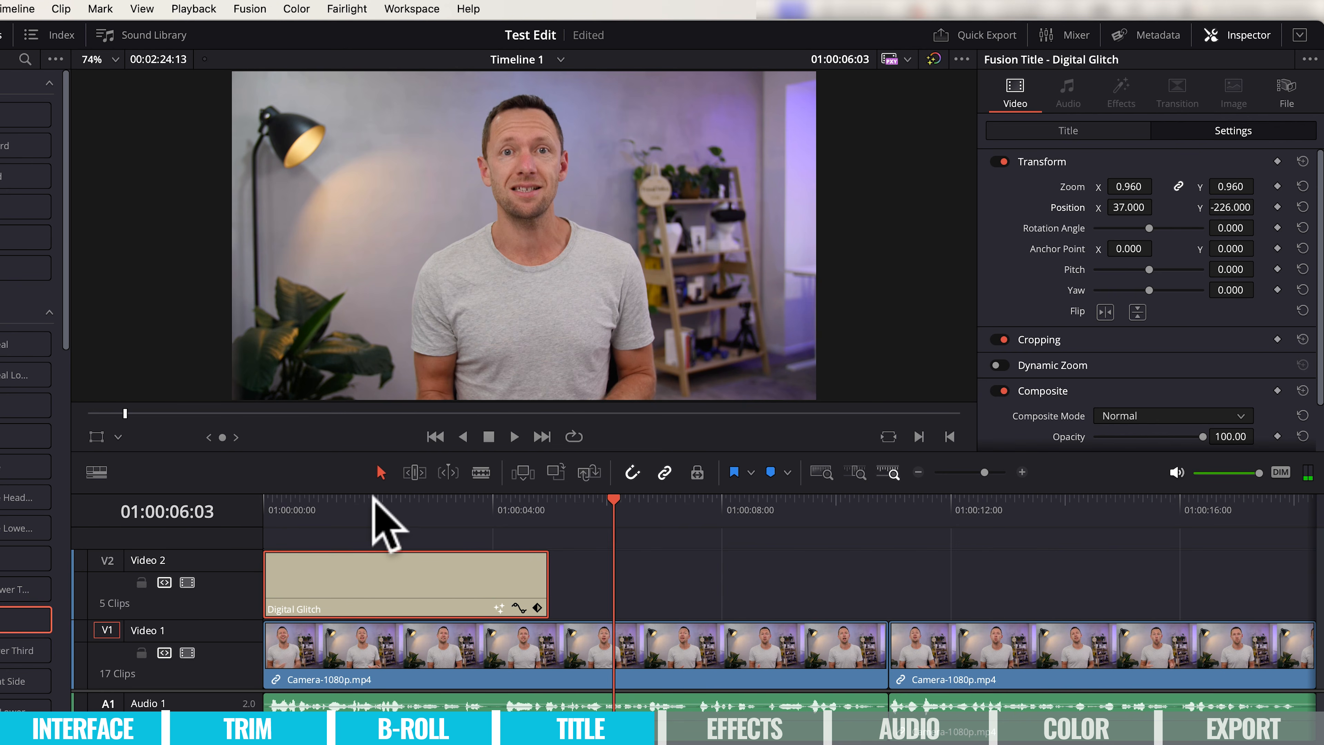
Scrub through the repositioned title at the timeline start to check its animation, leaving the playhead at 01:00:05:00
{"action": "left_click", "coordinate": [371, 499]}
{"action": "left_click_drag", "start_coordinate": [370, 500], "coordinate": [443, 522]}
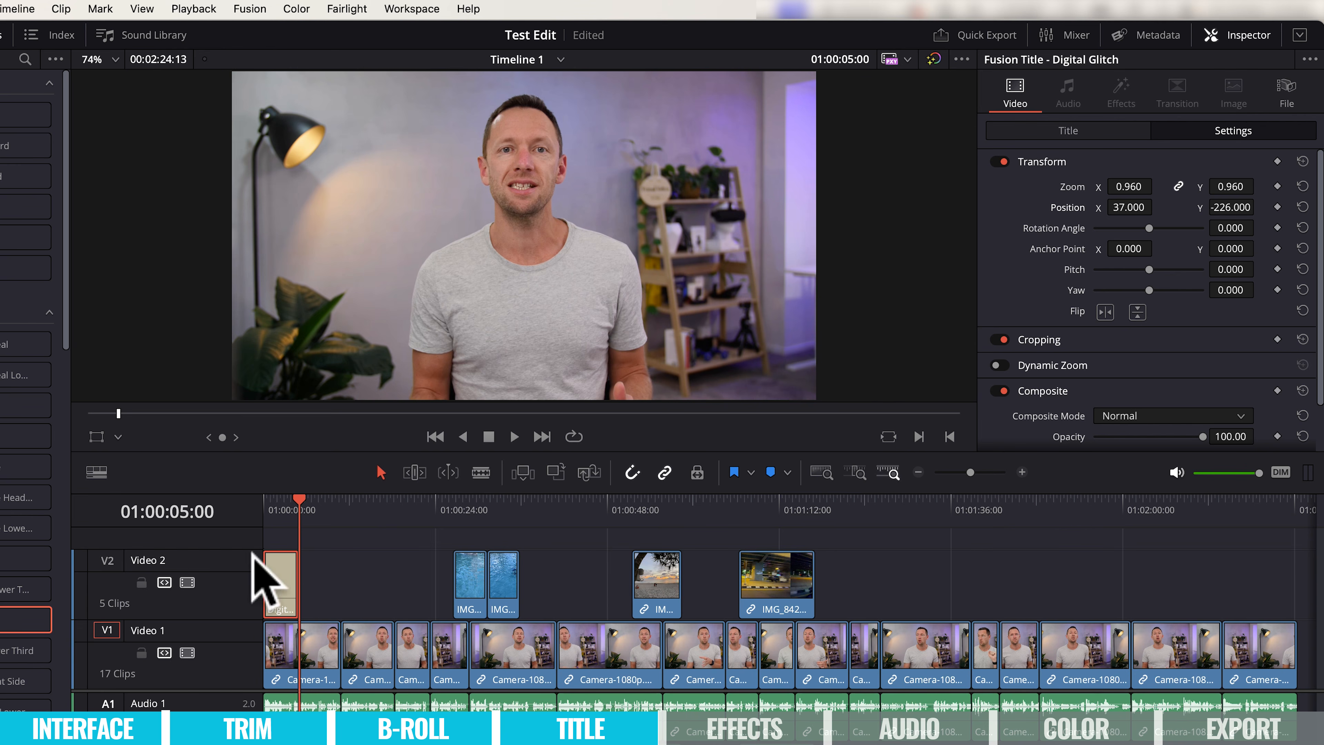
{"action": "left_click_drag", "start_coordinate": [267, 500], "coordinate": [288, 499]}
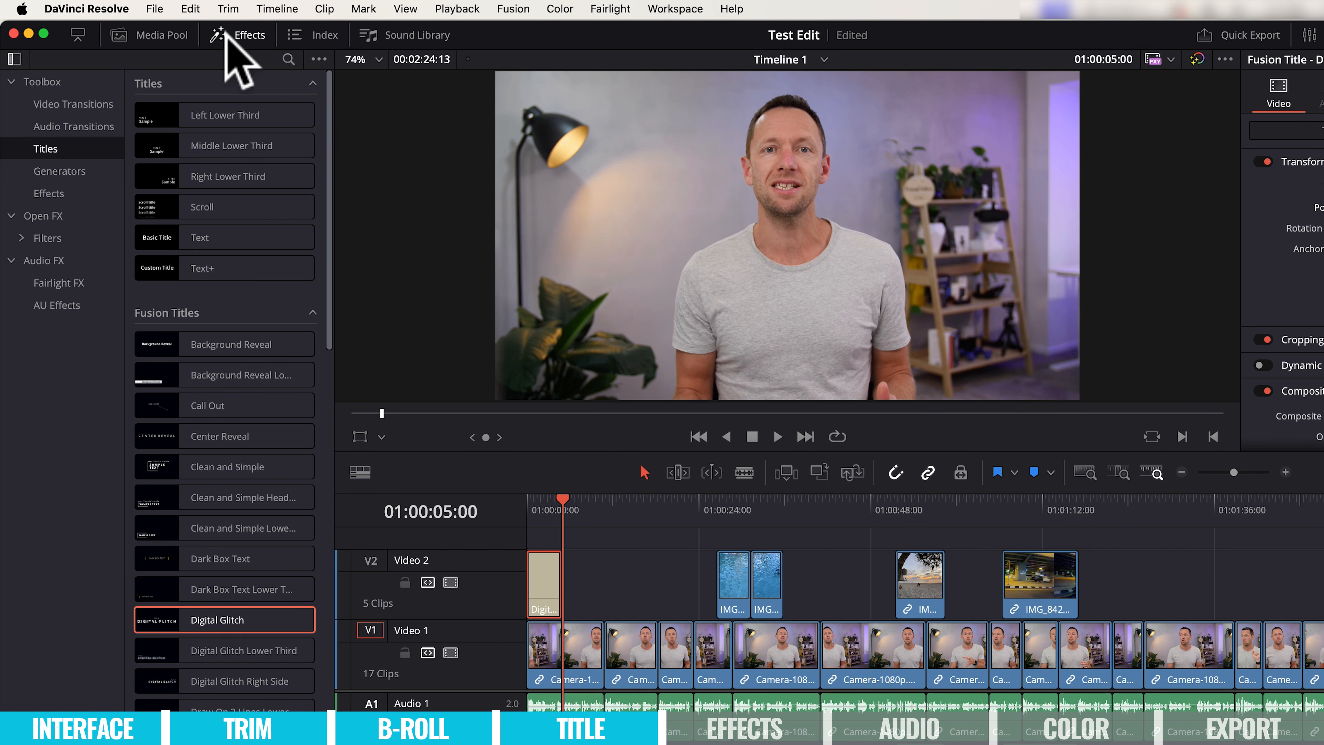
Browse the video transitions, from the Dissolve and Shape groups through to the Fusion Transitions
{"action": "left_click", "coordinate": [251, 33]}
{"action": "left_click", "coordinate": [250, 34]}
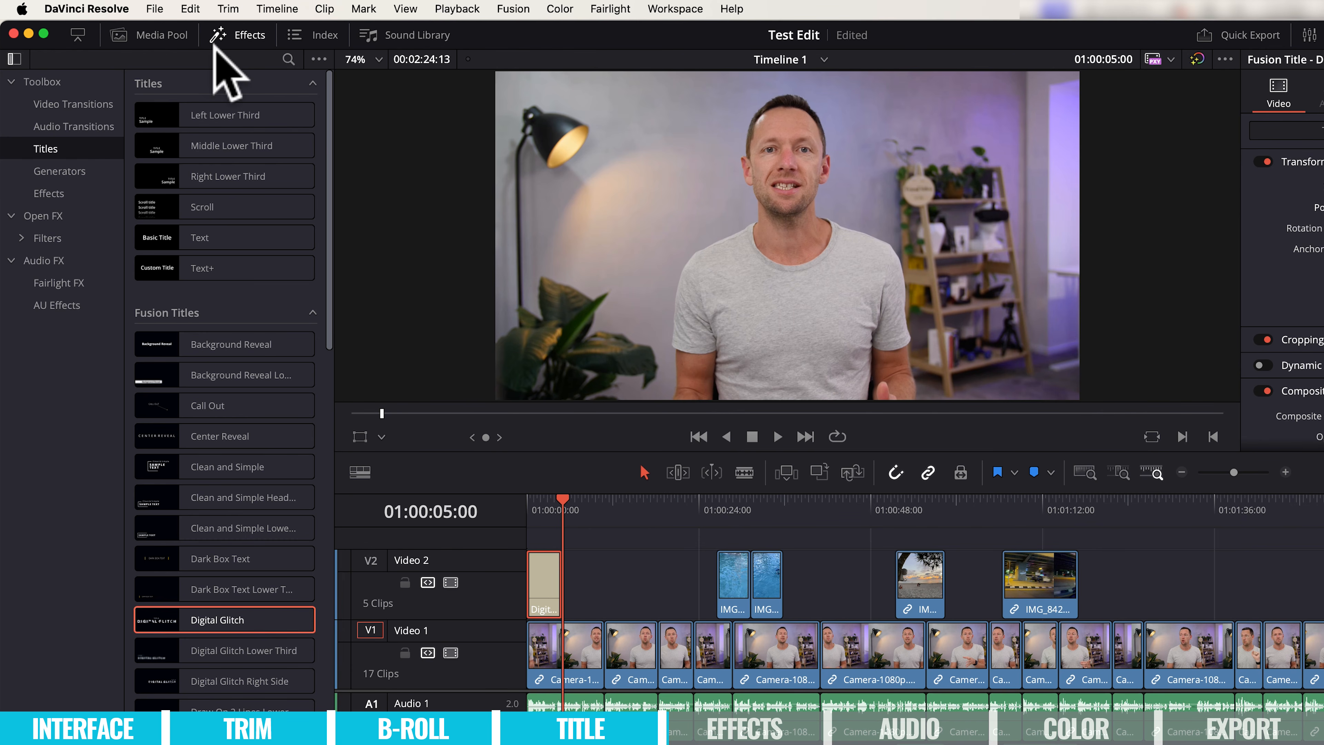
{"action": "left_click", "coordinate": [73, 106]}
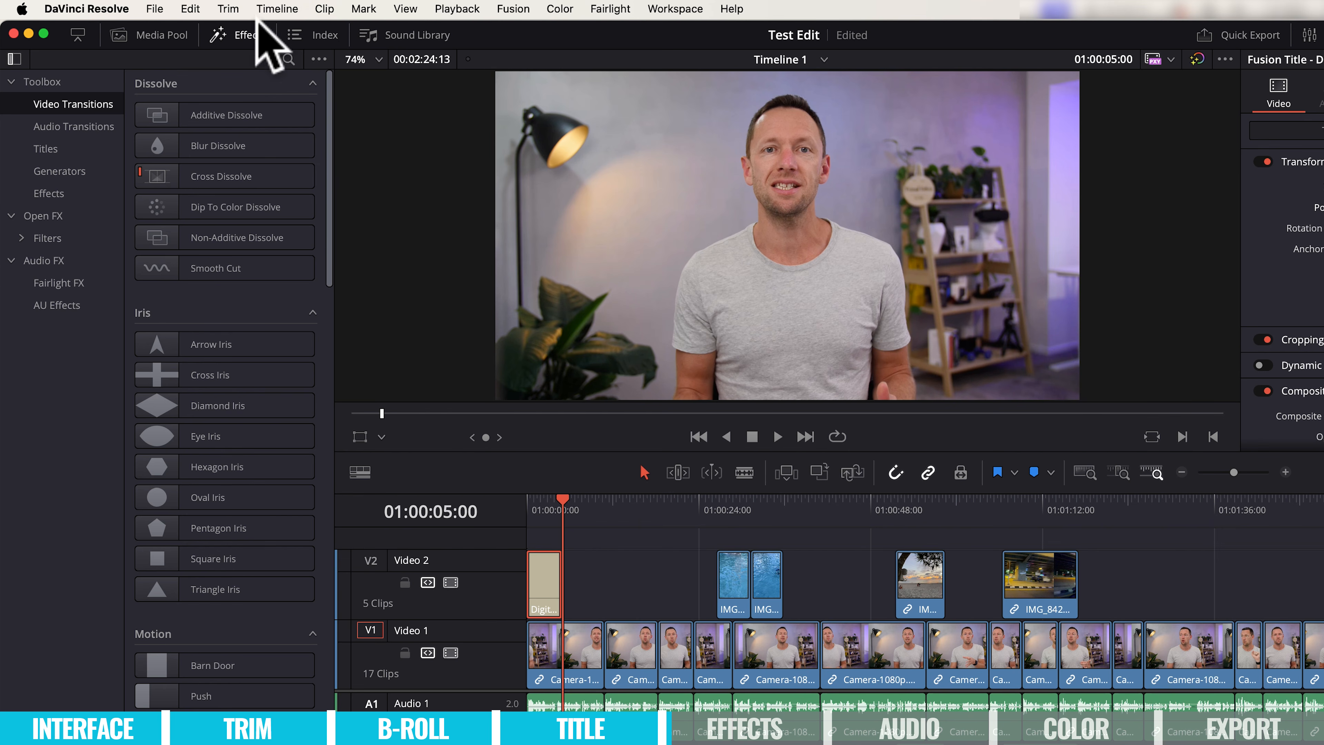
{"action": "left_click_drag", "start_coordinate": [328, 112], "coordinate": [363, 51]}
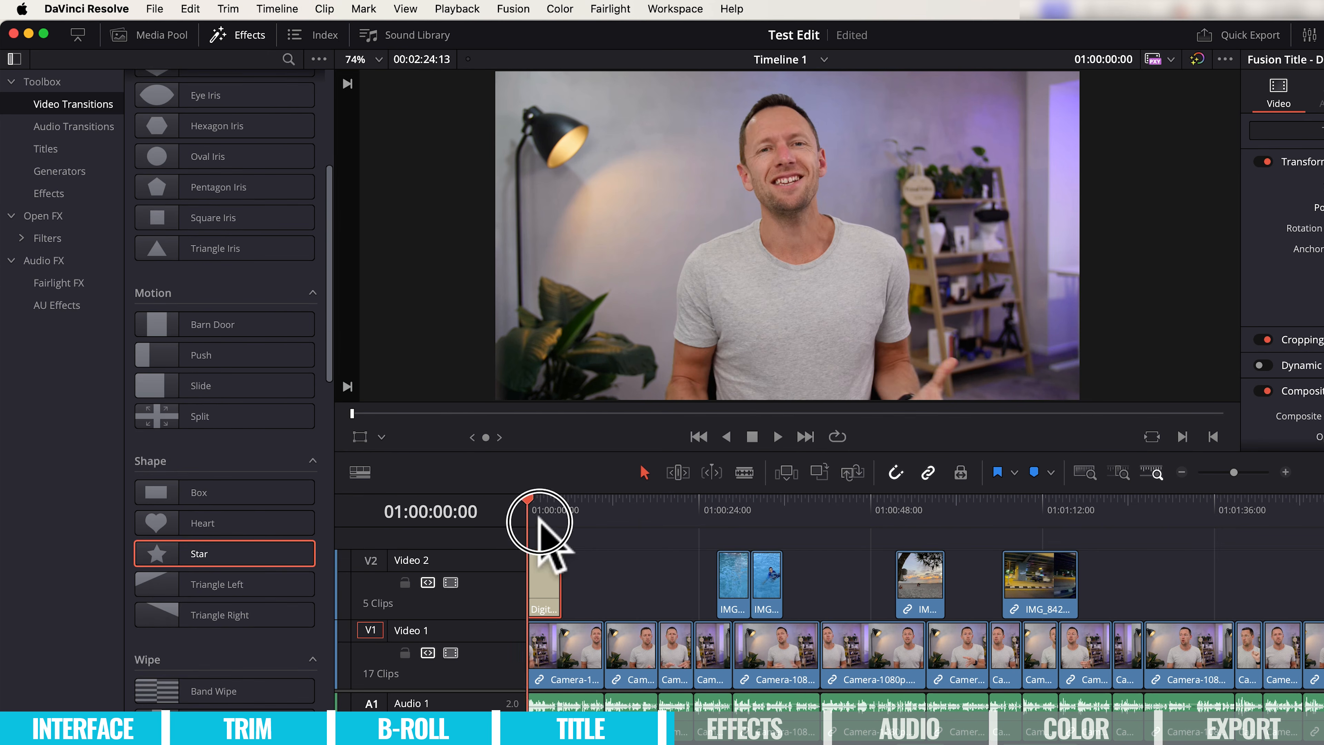
{"action": "left_click_drag", "start_coordinate": [541, 521], "coordinate": [783, 499]}
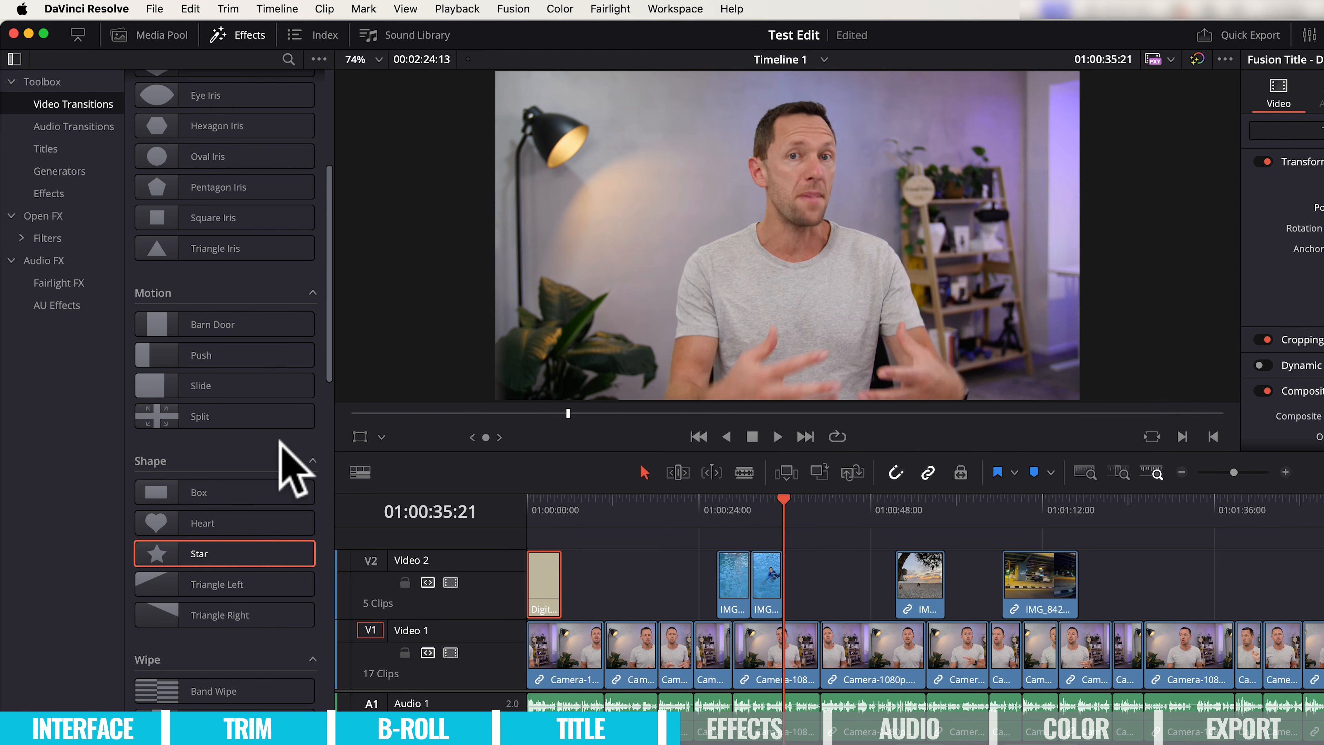
{"action": "left_click_drag", "start_coordinate": [329, 230], "coordinate": [349, 508]}
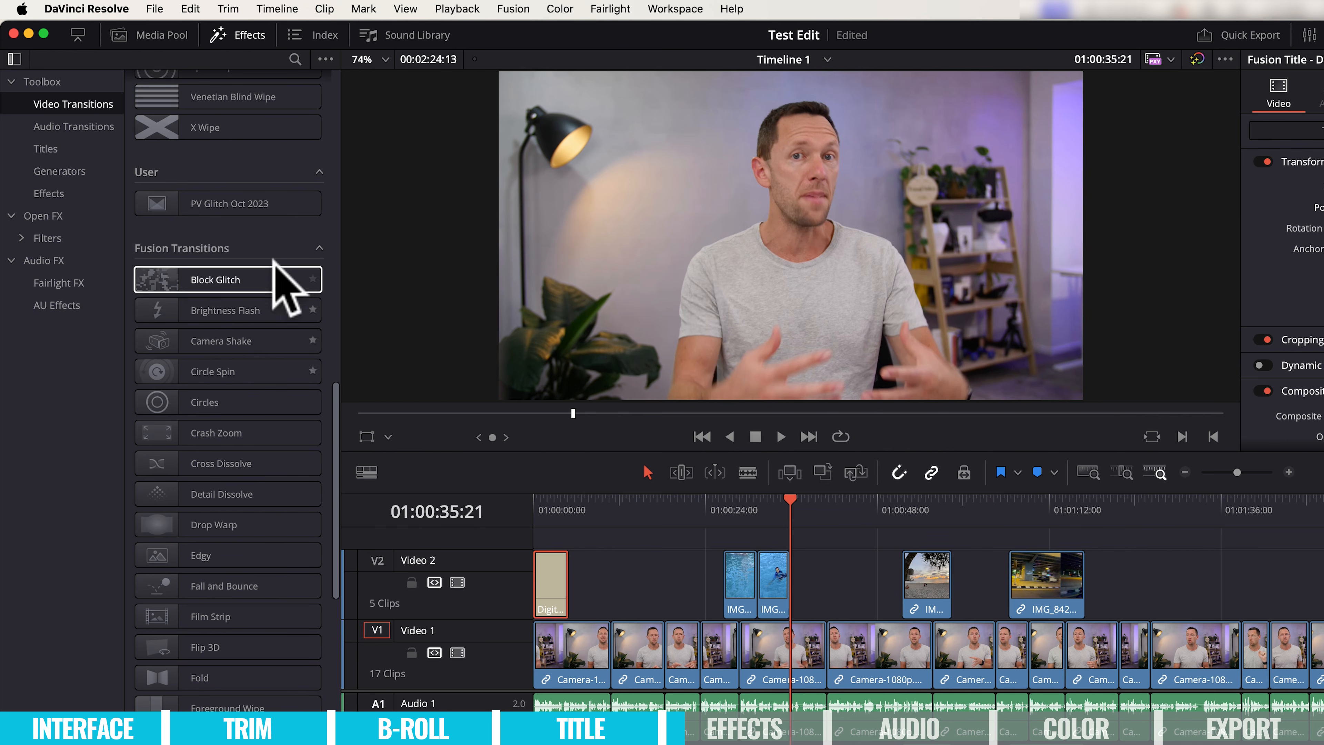
{"action": "left_click", "coordinate": [182, 280]}
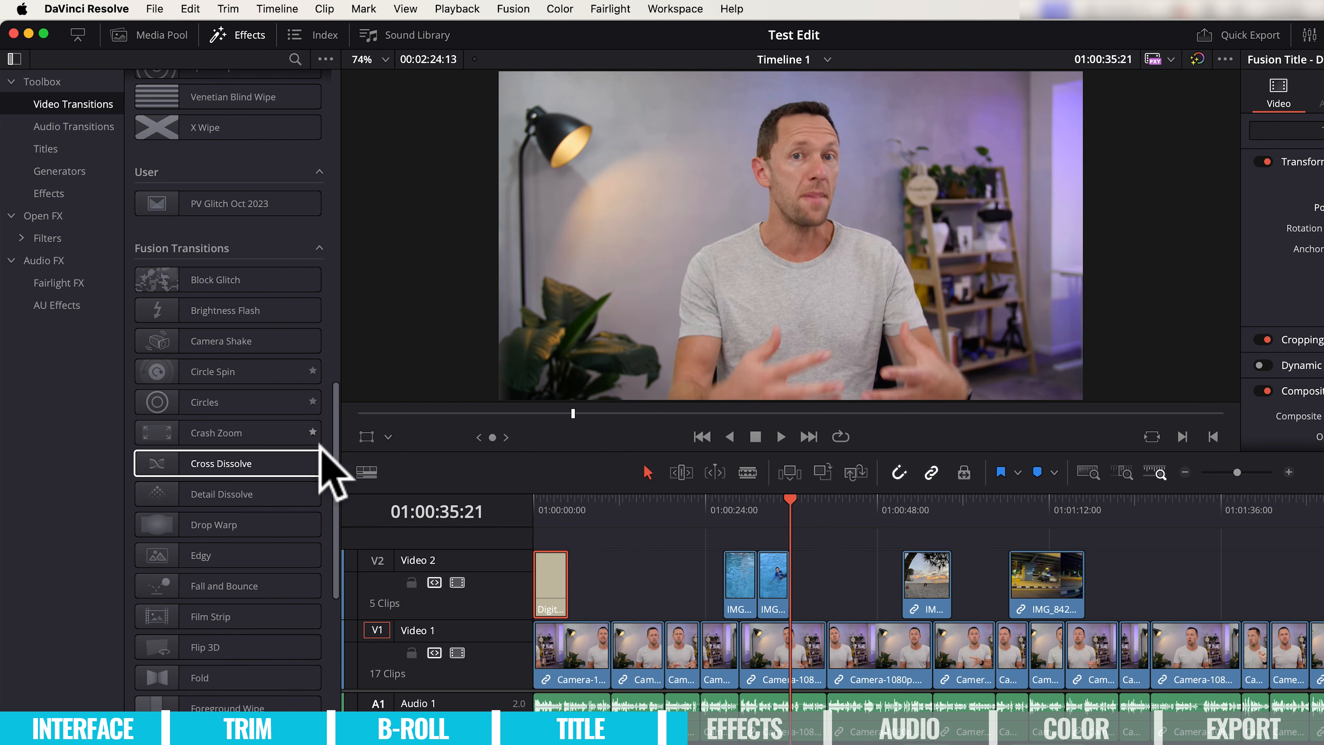
{"action": "left_click_drag", "start_coordinate": [338, 560], "coordinate": [296, 183]}
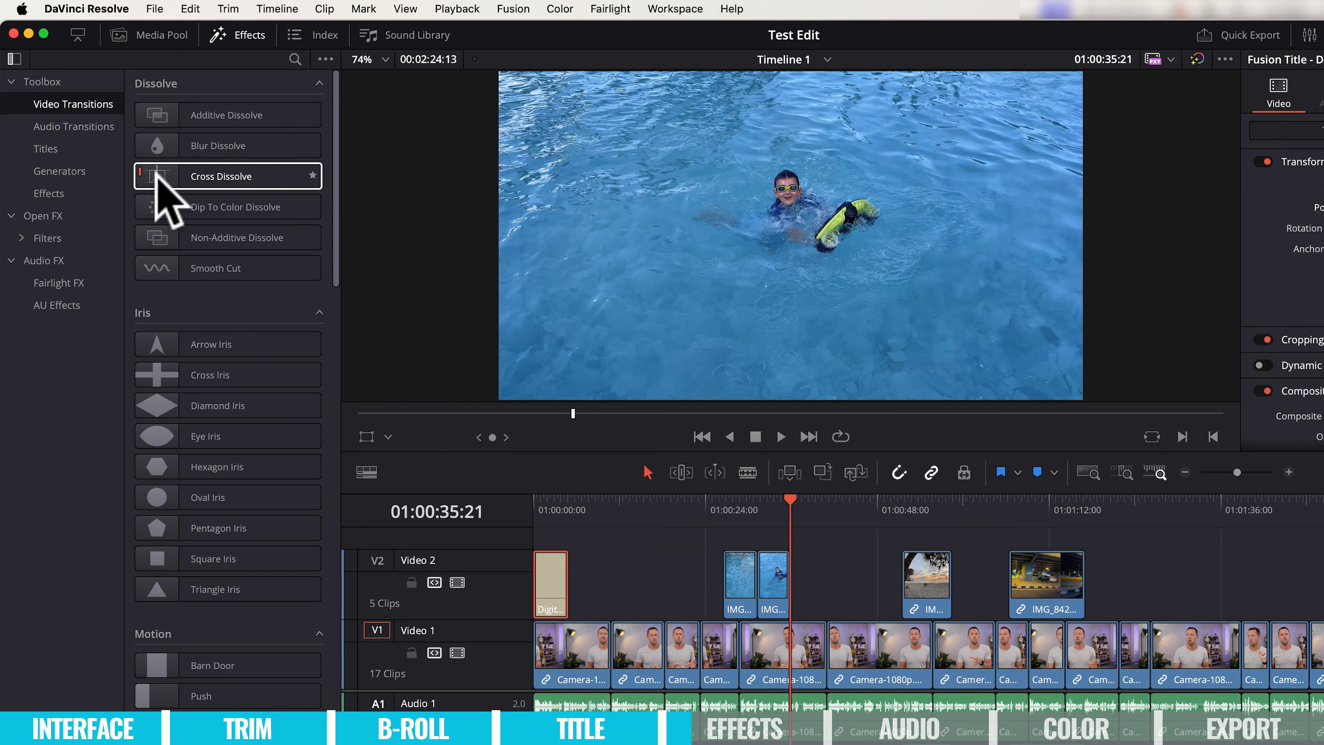
Add a Cross Dissolve at the start of the beach sunset B-roll clip on Video 2 and play it to check
{"action": "left_click_drag", "start_coordinate": [157, 180], "coordinate": [885, 494]}
{"action": "key", "text": "space"}
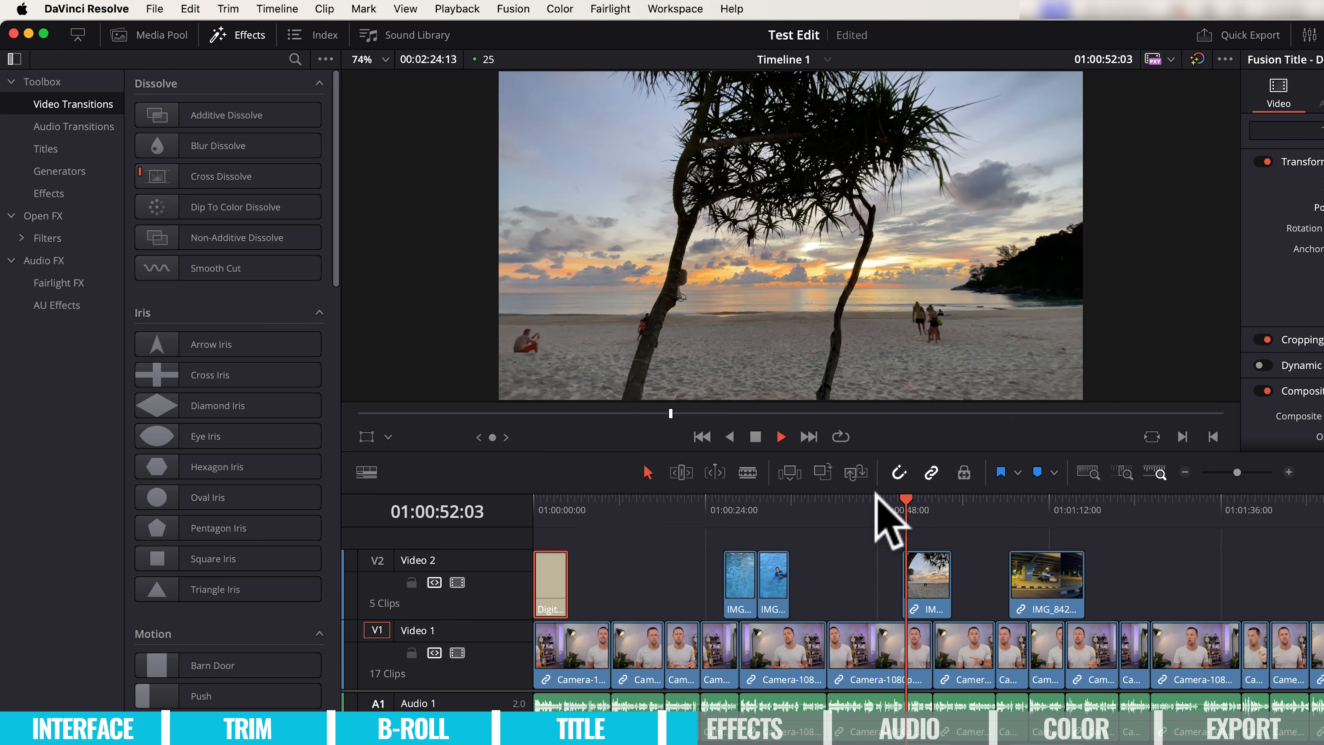
{"action": "key", "text": "space"}
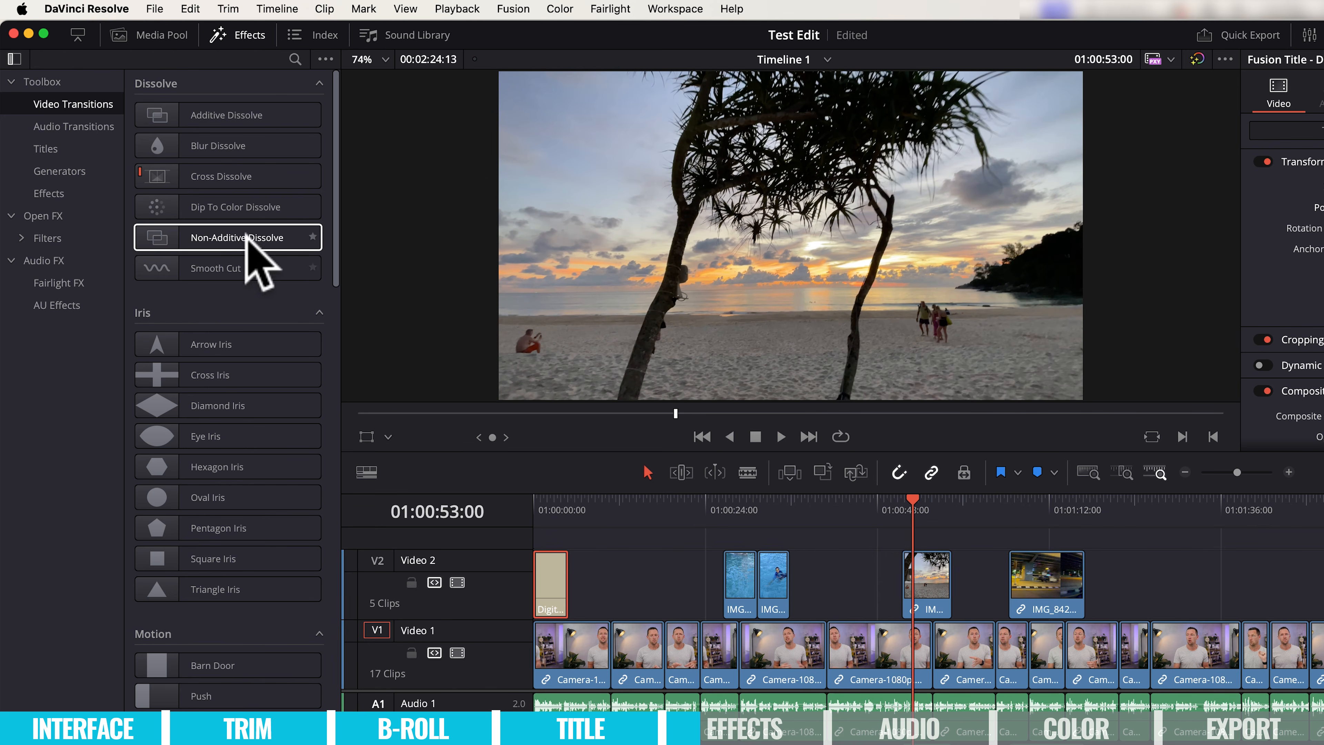
{"action": "left_click_drag", "start_coordinate": [172, 178], "coordinate": [913, 583]}
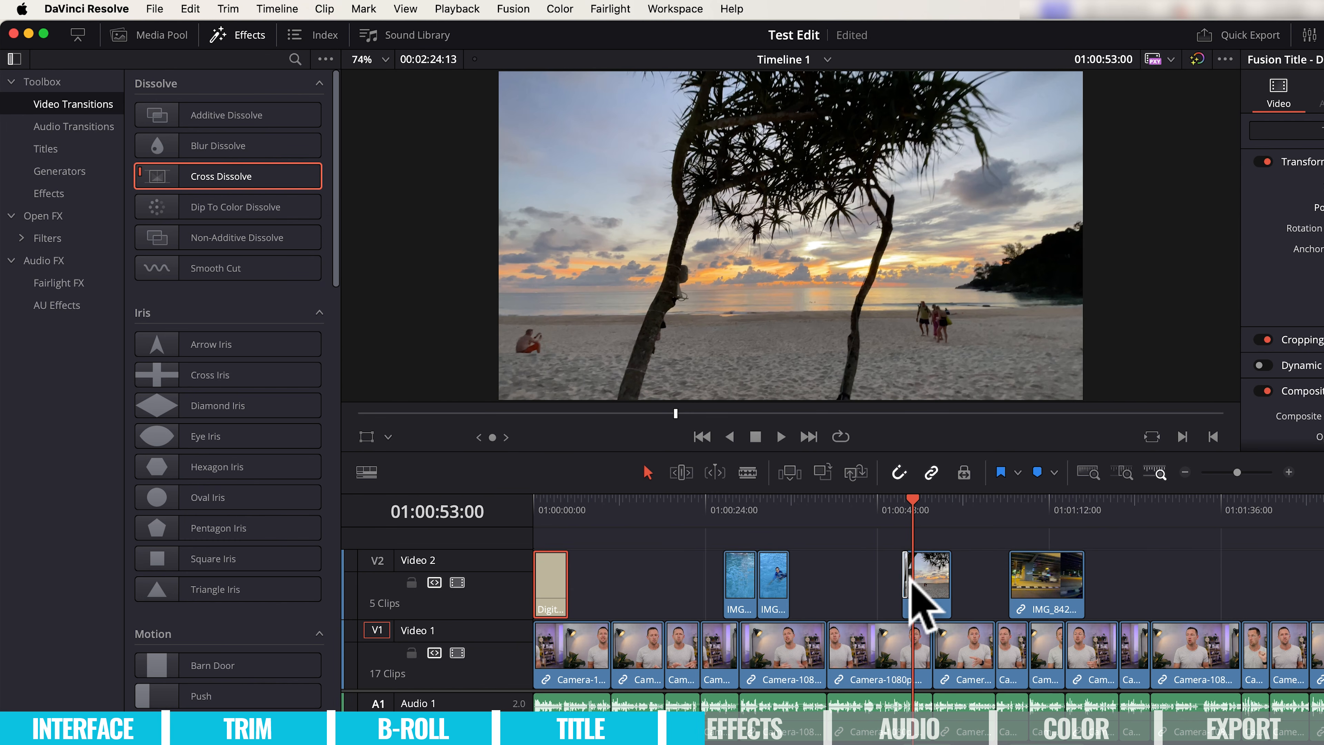
{"action": "left_click", "coordinate": [902, 500]}
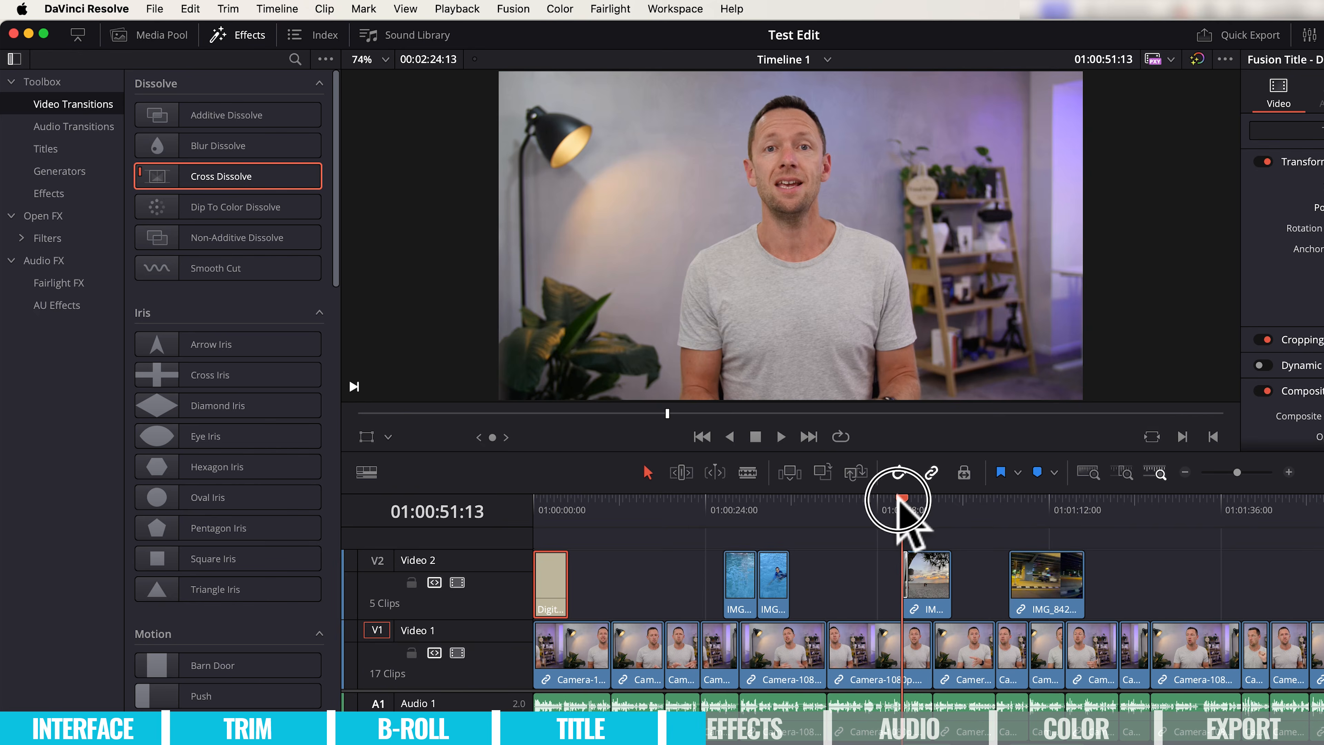
{"action": "key", "text": "space"}
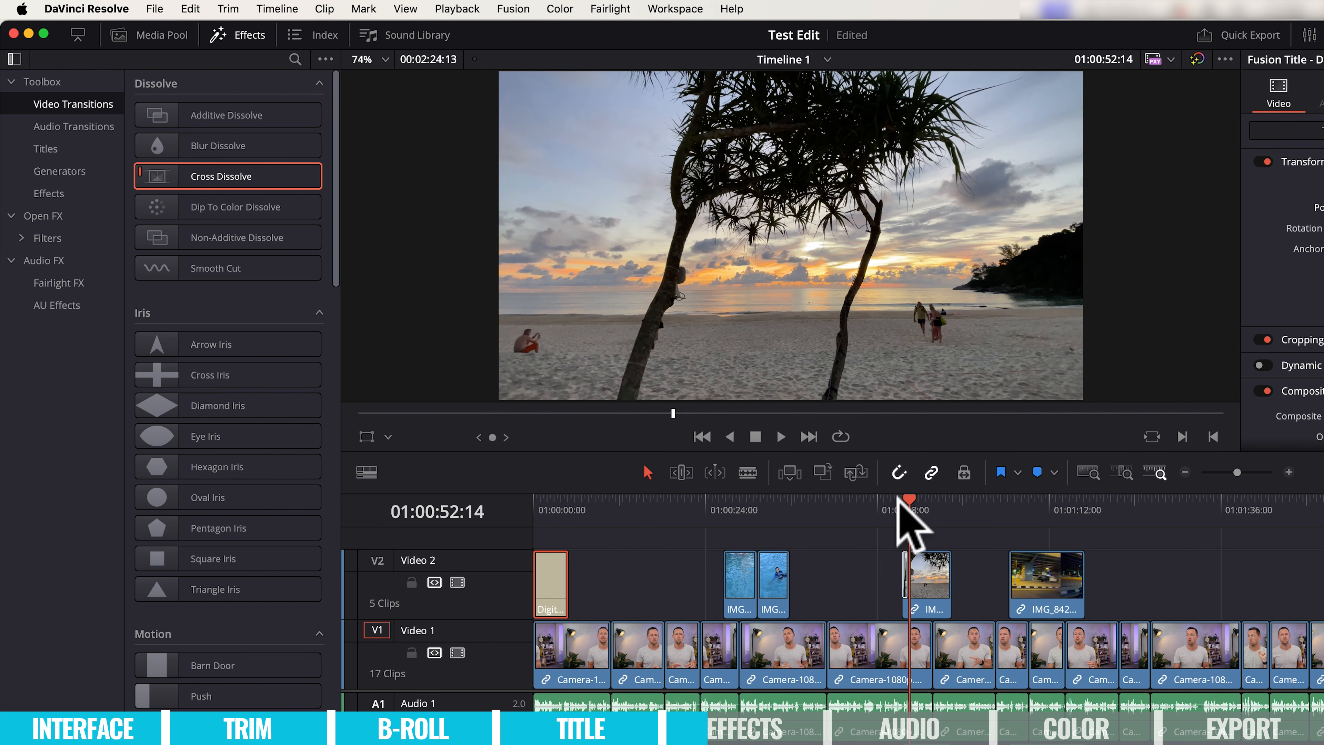
{"action": "left_click", "coordinate": [898, 502]}
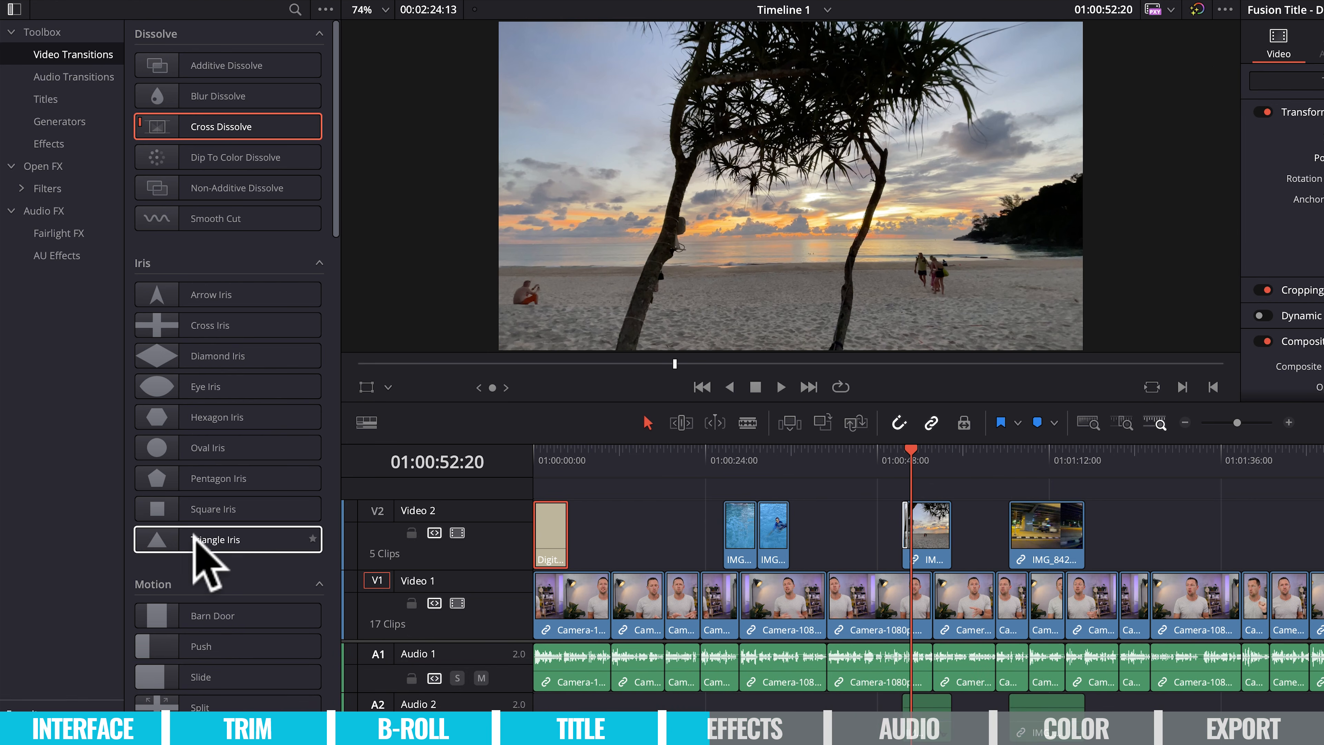
Add a Push transition at the end of the beach sunset clip and play through it
{"action": "left_click", "coordinate": [153, 645]}
{"action": "left_click_drag", "start_coordinate": [153, 646], "coordinate": [949, 534]}
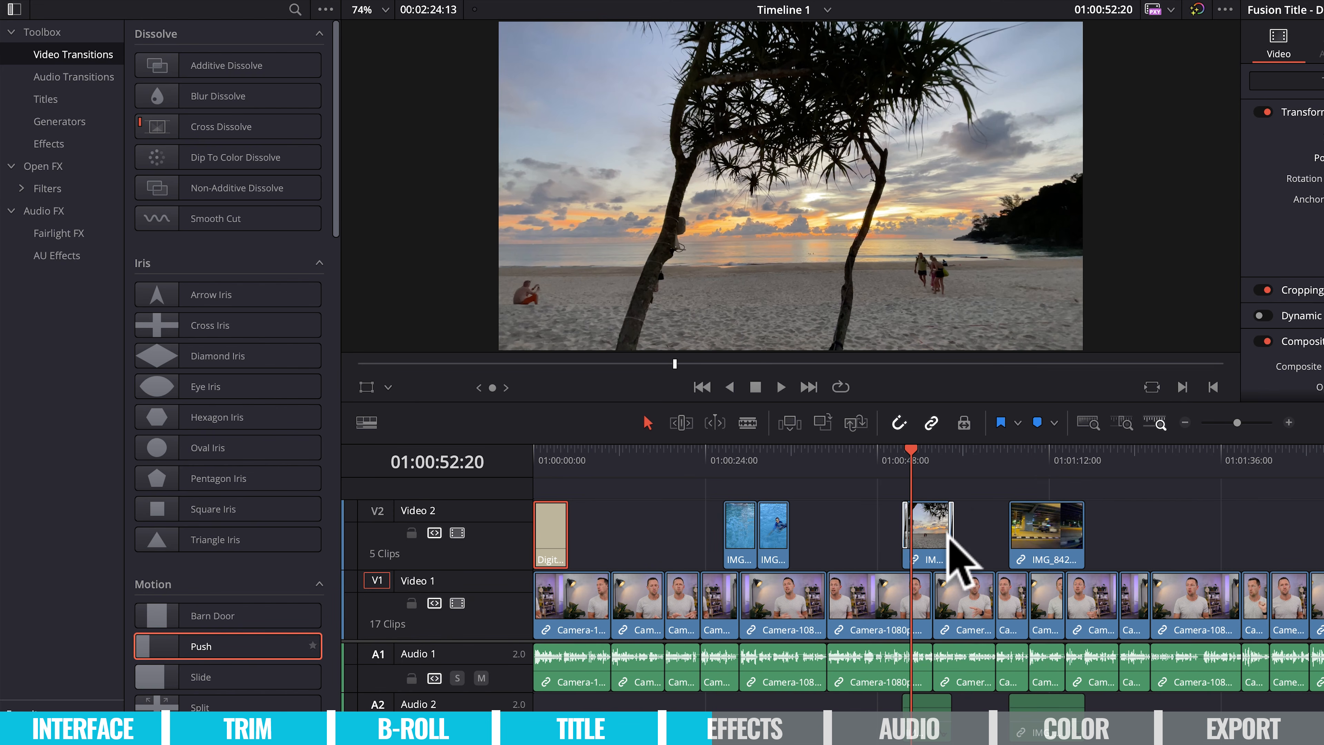
{"action": "left_click", "coordinate": [947, 449]}
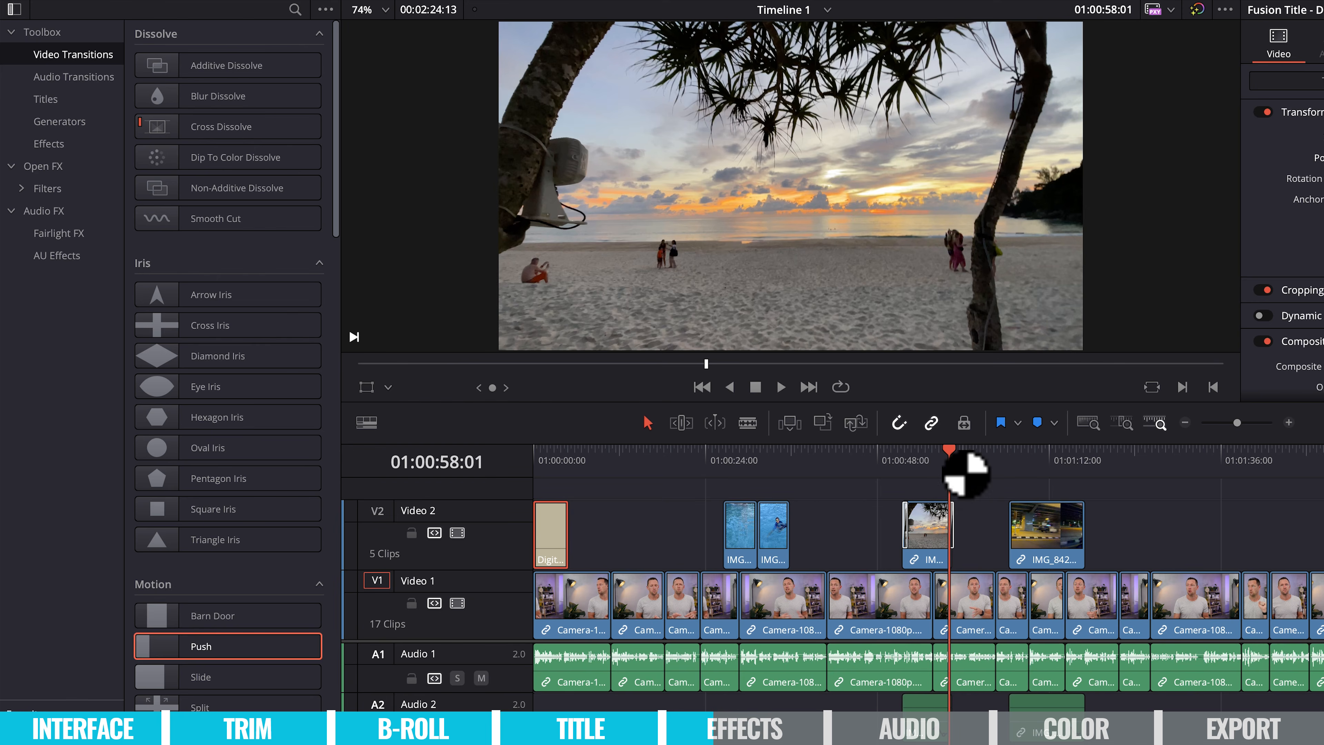
{"action": "key", "text": "space"}
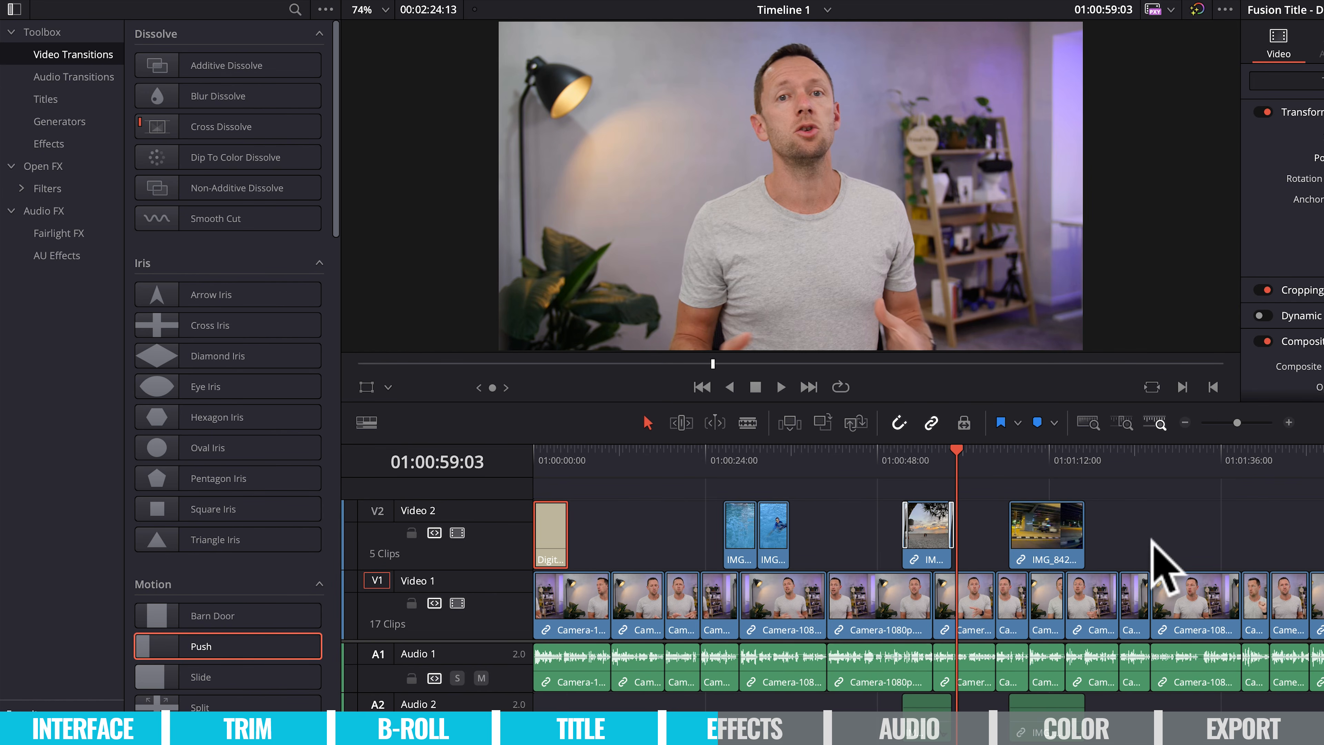
Set the zoom of the Video 1 camera clip starting at about 01:00:41 to 1.070 and play across the cut before it
{"action": "left_click", "coordinate": [812, 458]}
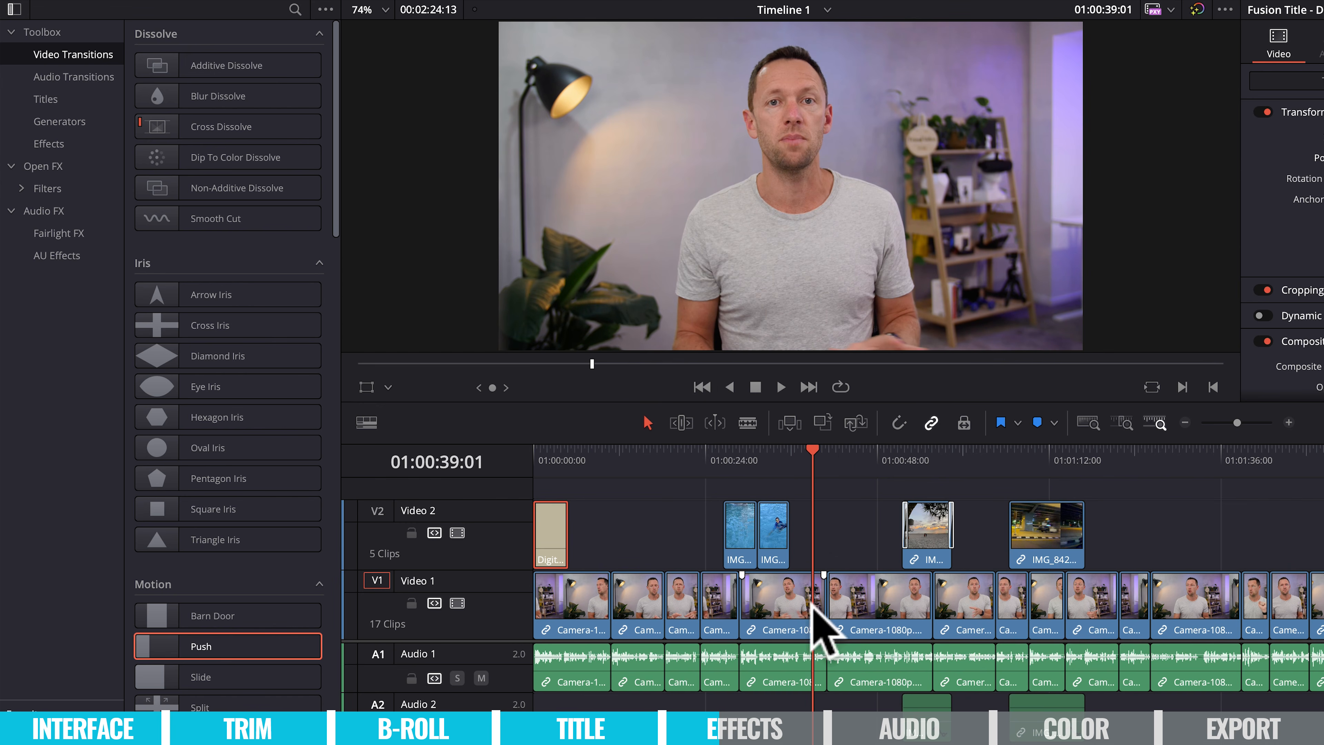
{"action": "left_click", "coordinate": [799, 603]}
{"action": "left_click", "coordinate": [864, 582]}
{"action": "left_click_drag", "start_coordinate": [817, 455], "coordinate": [842, 454]}
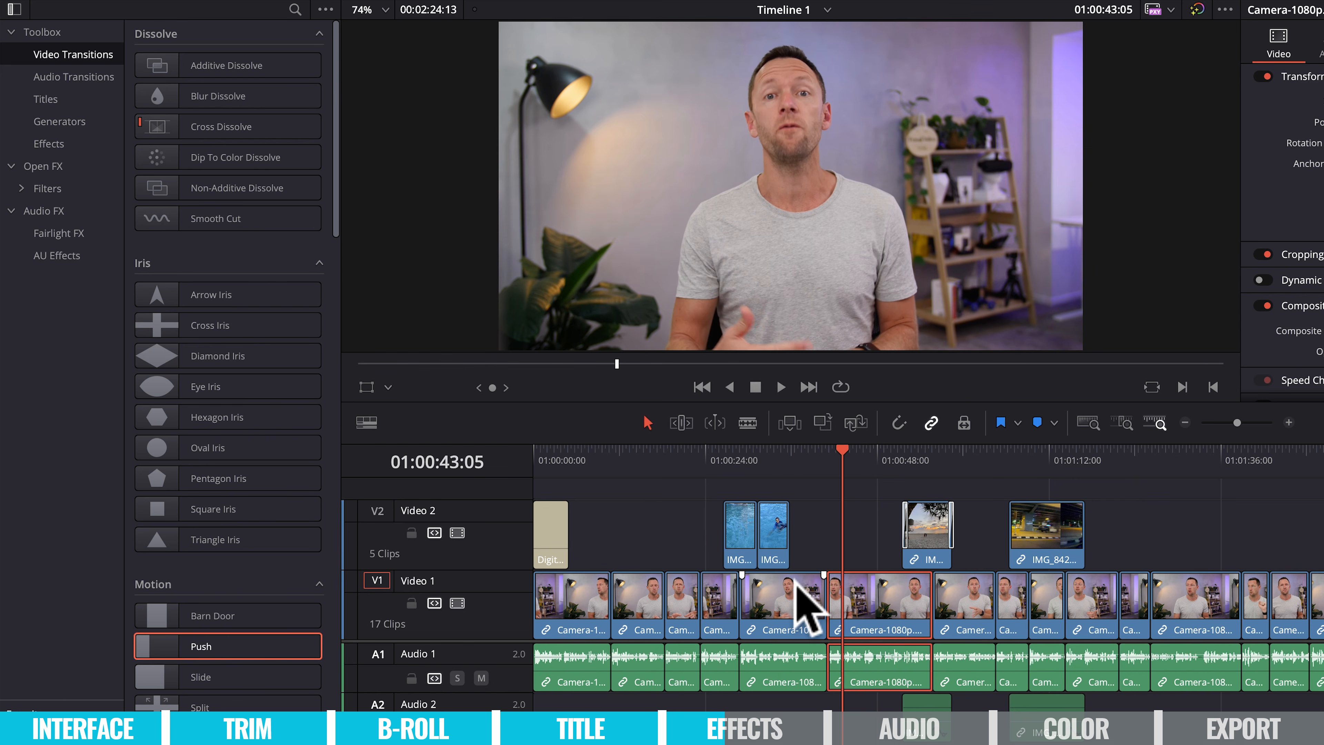
{"action": "key", "text": "super+equal"}
{"action": "key", "text": "super+equal"}
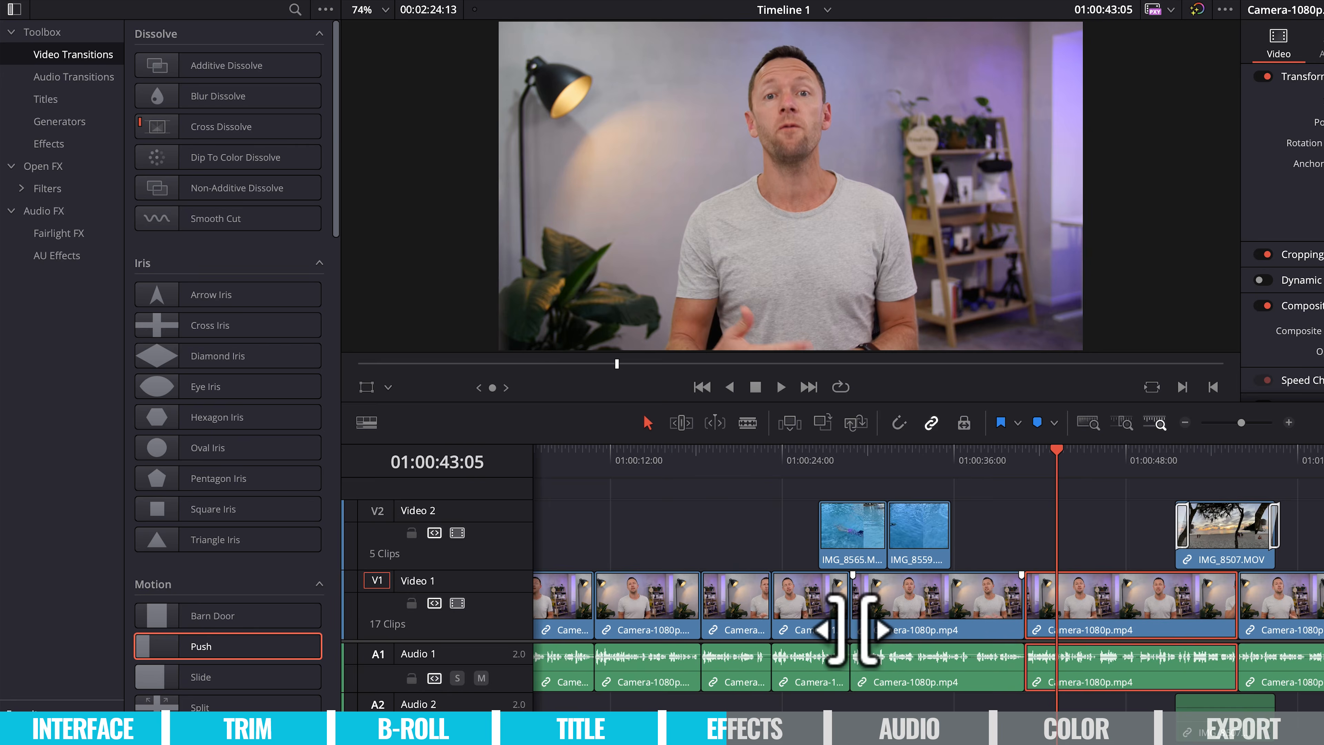
{"action": "left_click_drag", "start_coordinate": [983, 452], "coordinate": [978, 449]}
{"action": "key", "text": "space"}
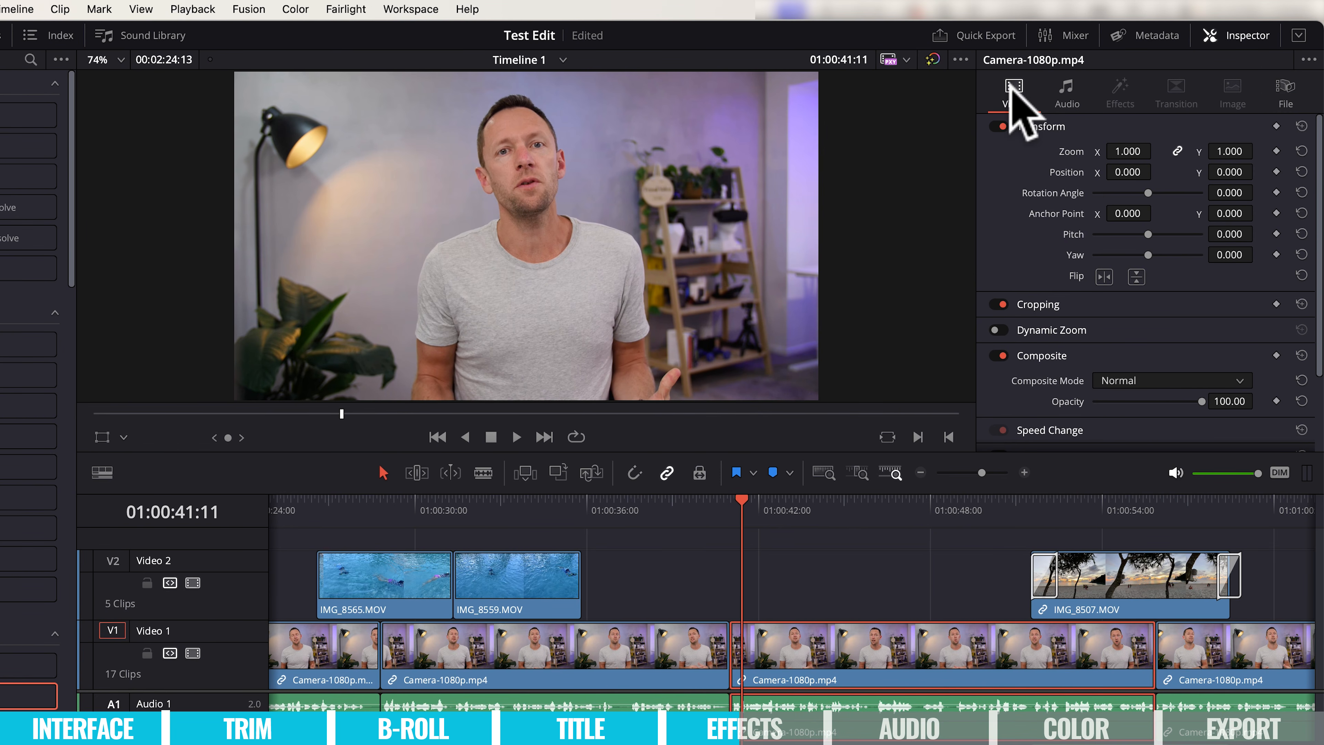
{"action": "left_click_drag", "start_coordinate": [1131, 152], "coordinate": [1128, 151]}
{"action": "left_click_drag", "start_coordinate": [741, 508], "coordinate": [701, 509]}
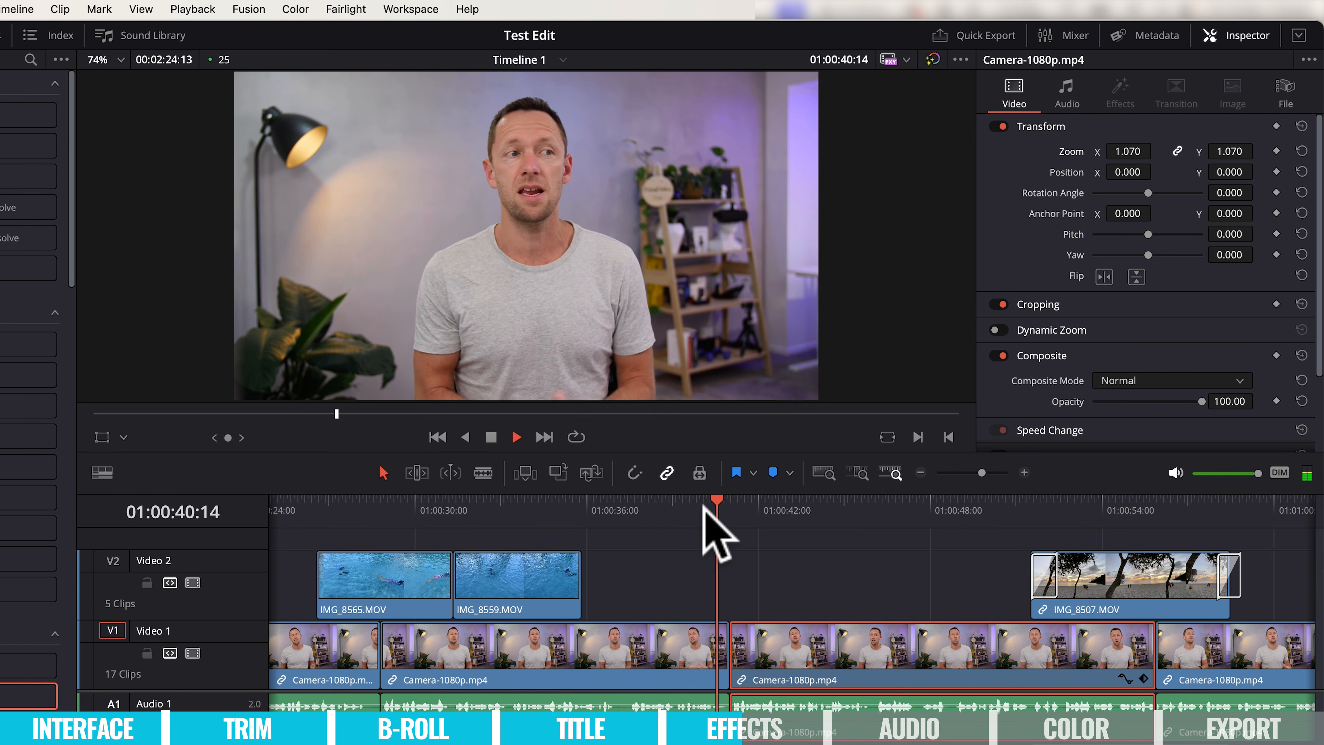
{"action": "key", "text": "space"}
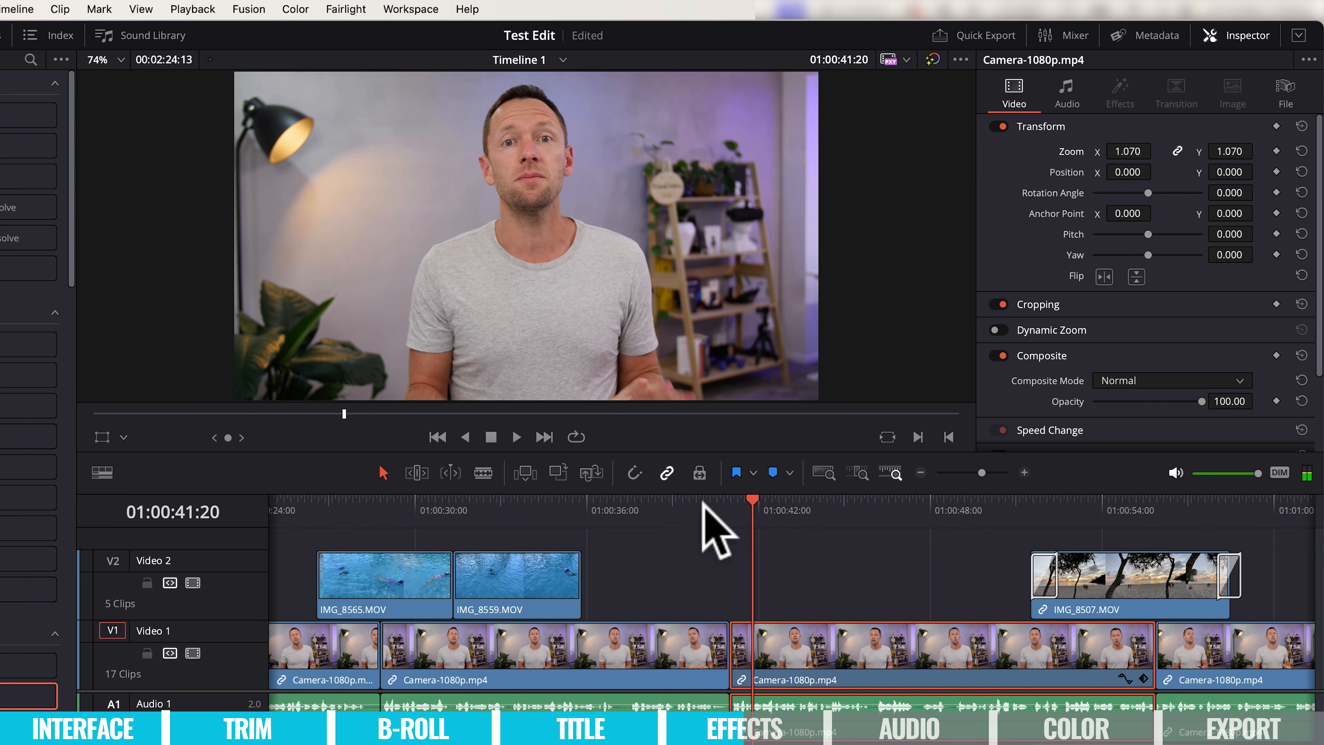
Compare the framing across the cut, set the enlarged camera clip's position to X 17 and Y -36, and play it
{"action": "mouse_move", "coordinate": [704, 504]}
{"action": "left_mouse_down"}
{"action": "mouse_move", "coordinate": [737, 507]}
{"action": "mouse_move", "coordinate": [724, 507]}
{"action": "left_mouse_up"}
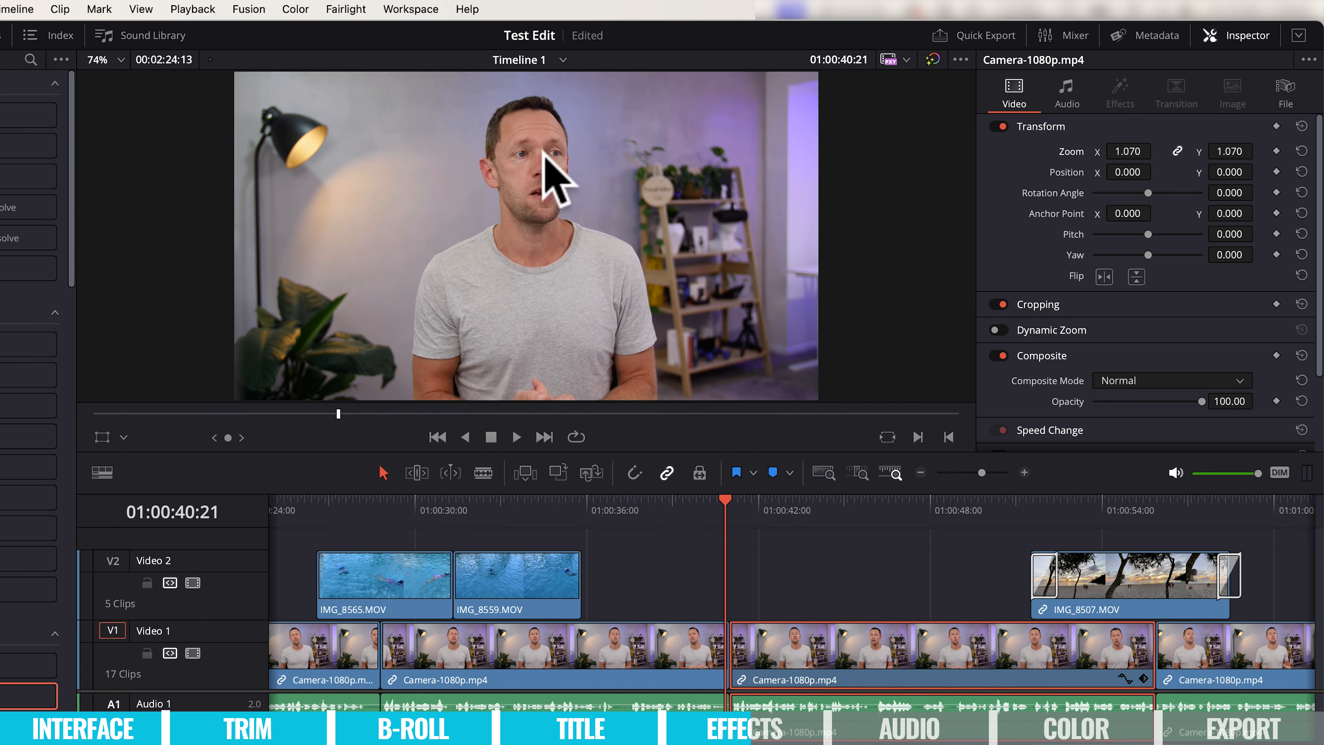
{"action": "left_click_drag", "start_coordinate": [730, 499], "coordinate": [737, 501]}
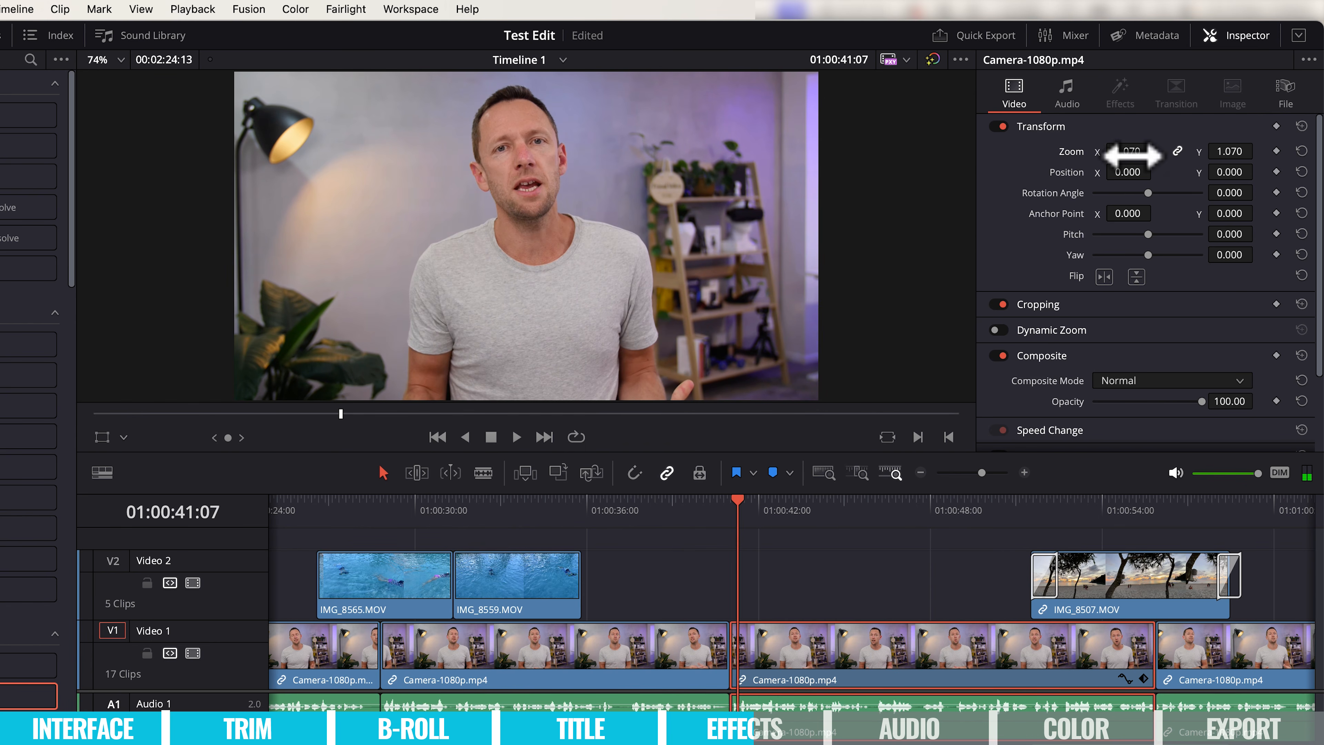
{"action": "left_click_drag", "start_coordinate": [1128, 172], "coordinate": [1217, 173]}
{"action": "key", "text": "space"}
{"action": "key", "text": "space"}
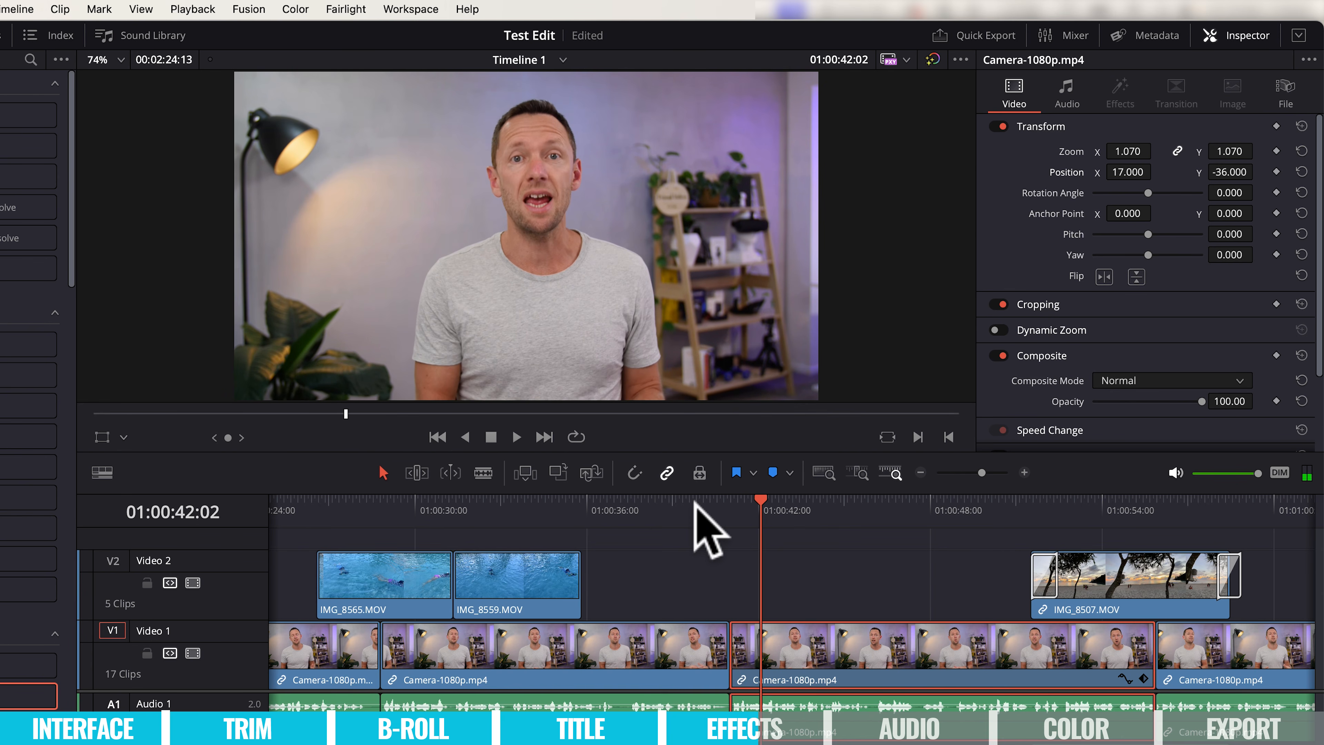
Turn on Dynamic Zoom for the Video 1 camera clip at 01:01:28:10 and play the clip through to check the movement
{"action": "key", "text": "shift+z"}
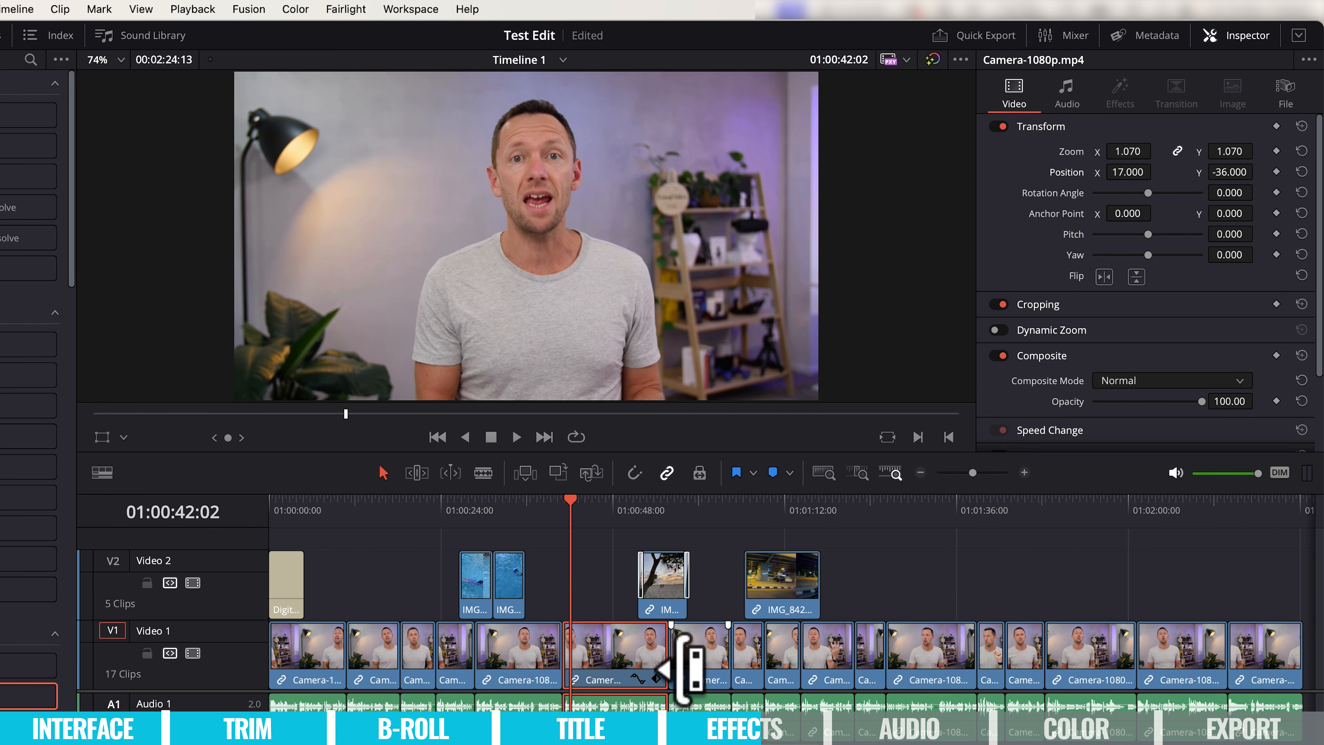
{"action": "left_click_drag", "start_coordinate": [682, 501], "coordinate": [901, 504]}
{"action": "left_click", "coordinate": [920, 660]}
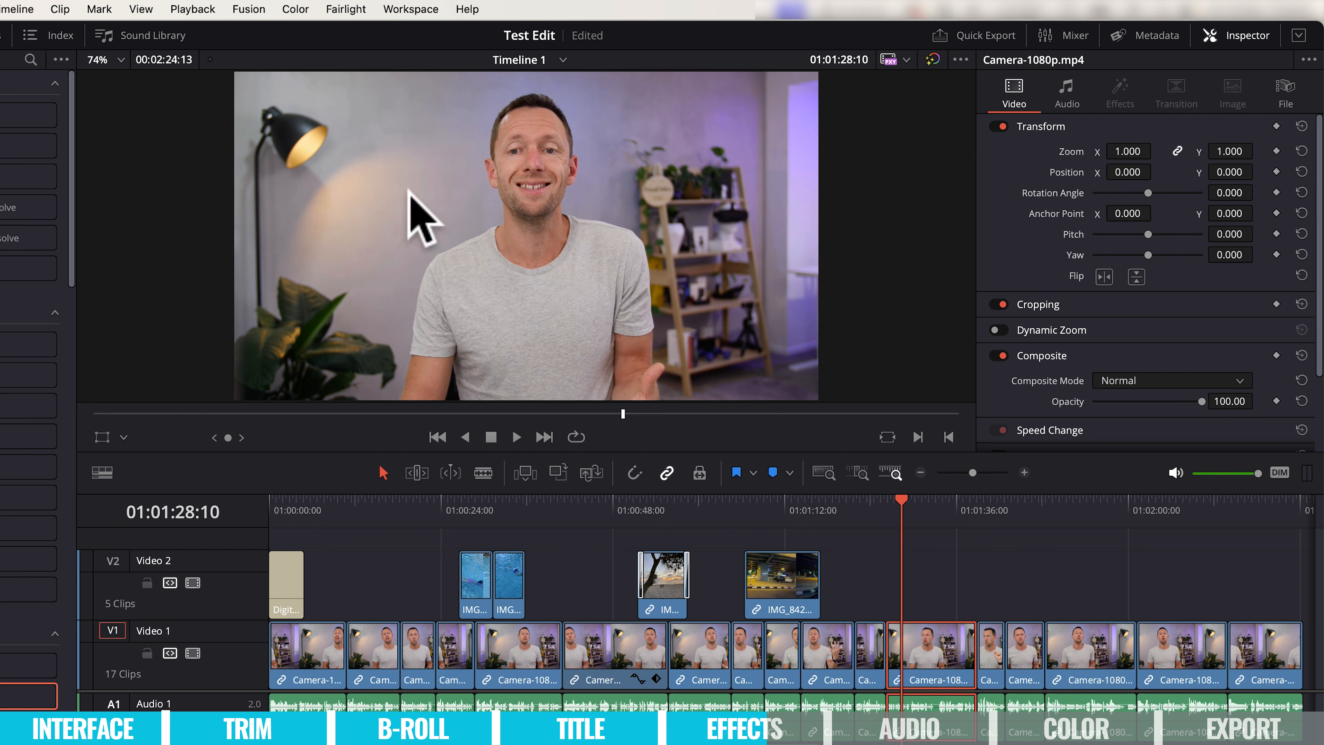
{"action": "left_click_drag", "start_coordinate": [1318, 189], "coordinate": [1317, 286]}
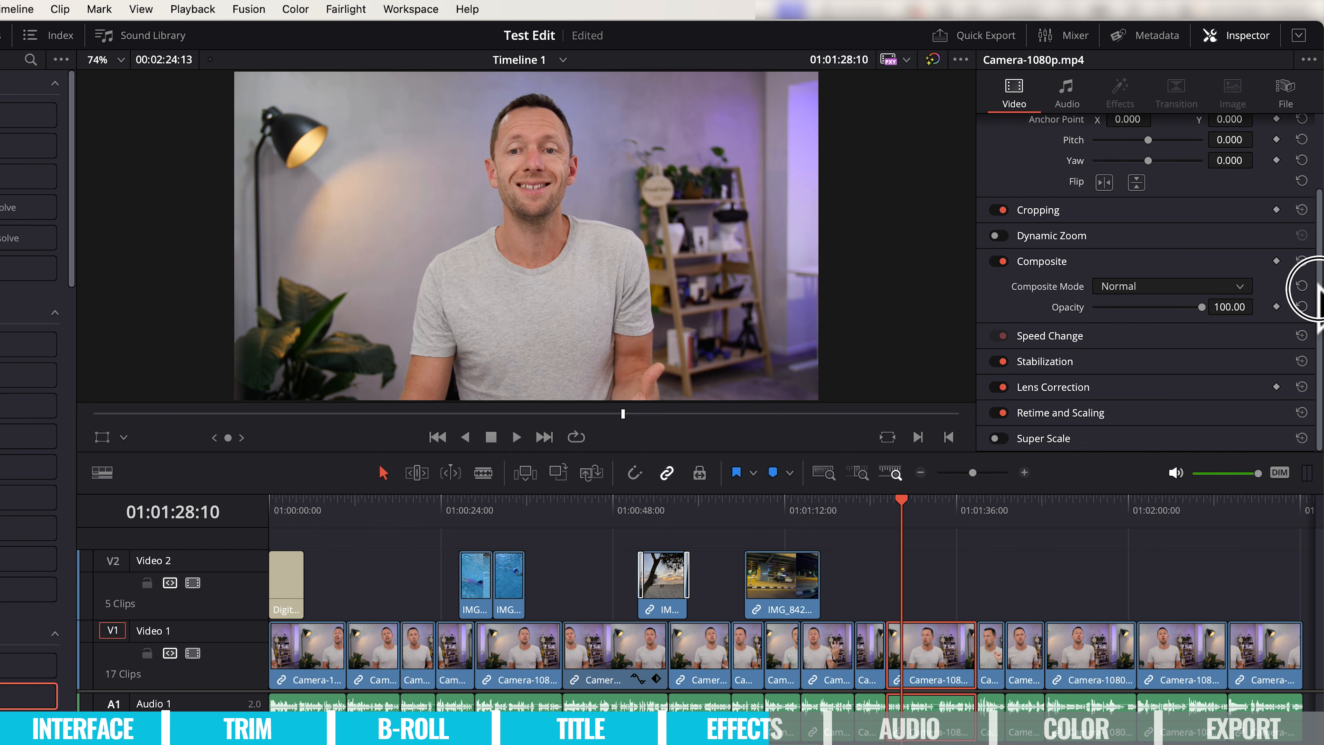
{"action": "left_click", "coordinate": [998, 235]}
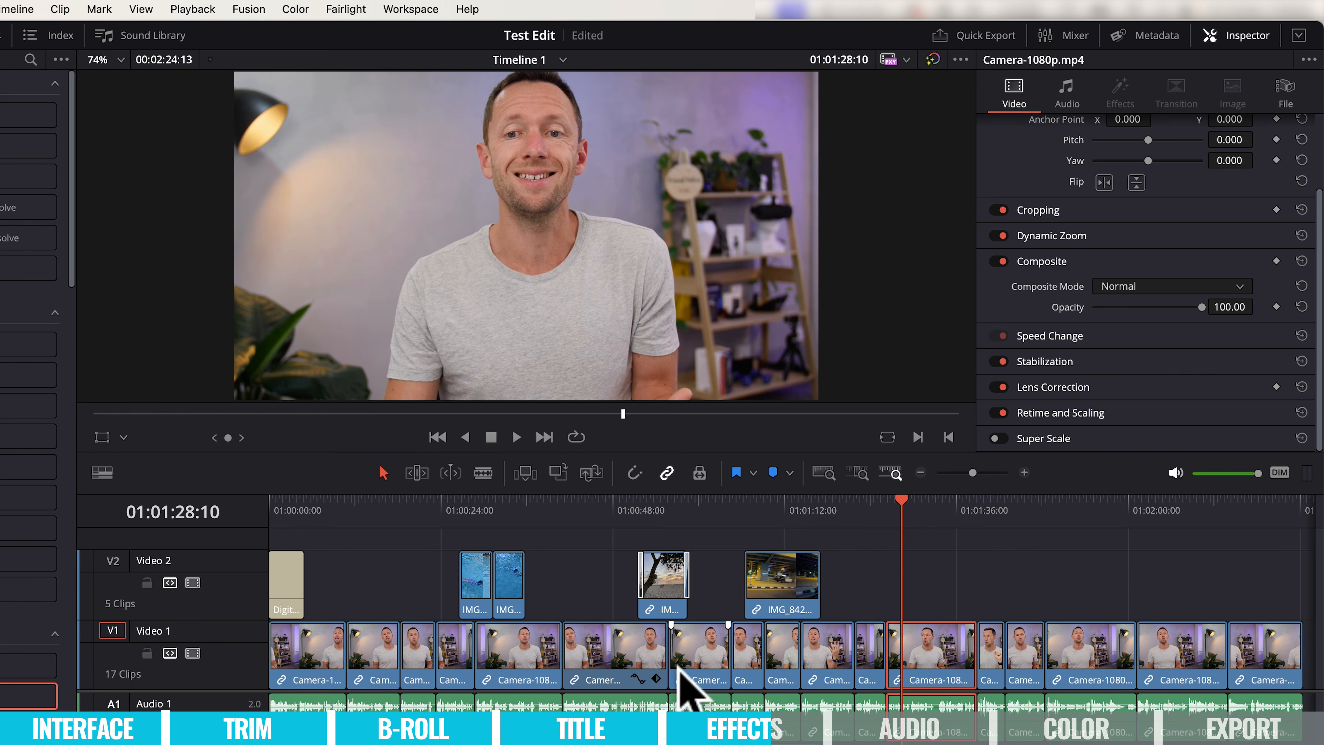
{"action": "left_click", "coordinate": [880, 503]}
{"action": "key", "text": "space"}
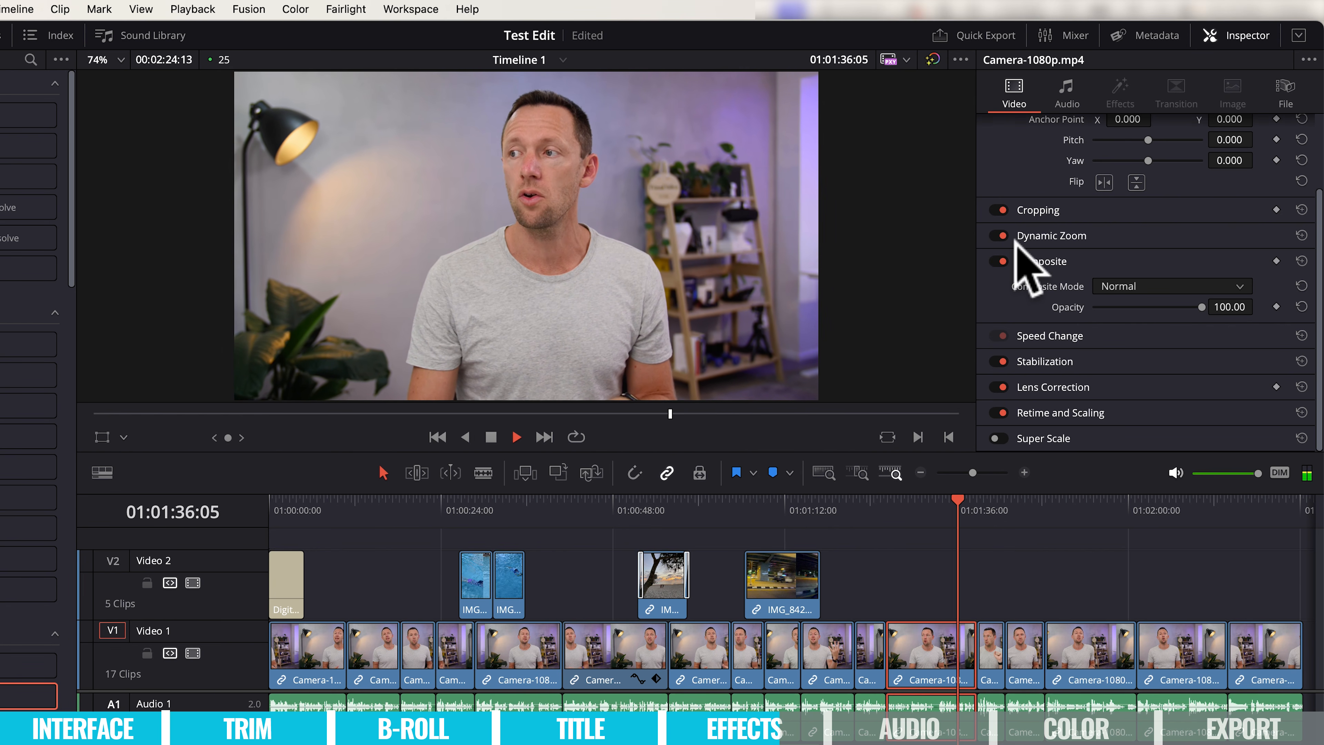
{"action": "key", "text": "space"}
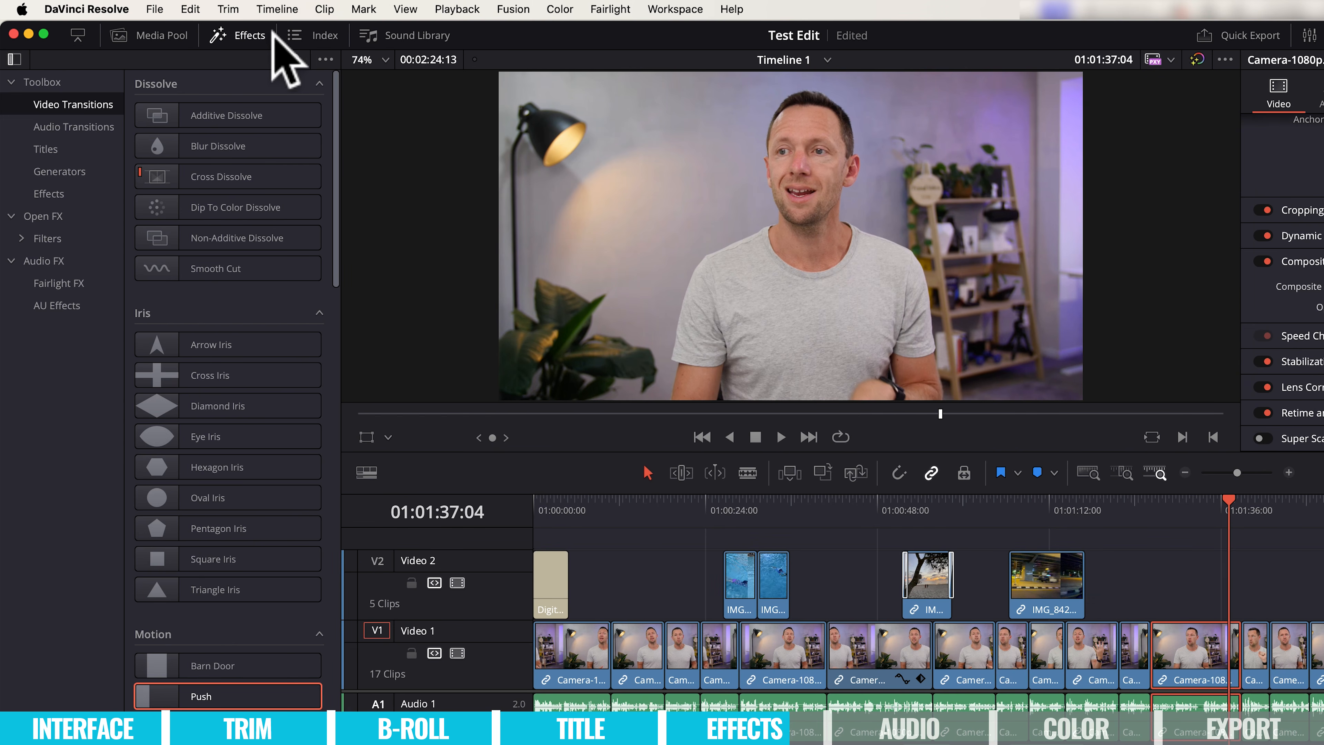
Apply the Digital Glitch Fusion effect to the camera clip that has Dynamic Zoom, and play part of it from 01:01:29:00
{"action": "left_click", "coordinate": [53, 191]}
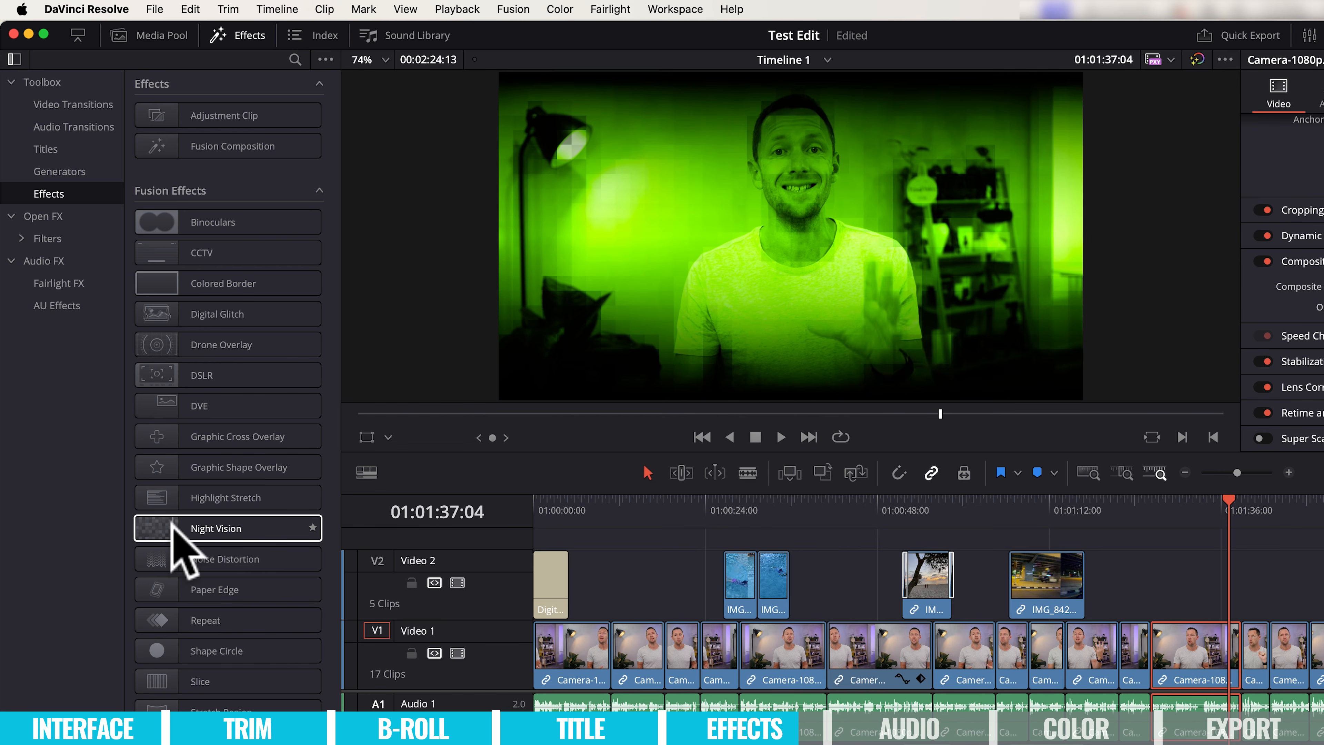
{"action": "left_click_drag", "start_coordinate": [163, 318], "coordinate": [1194, 657]}
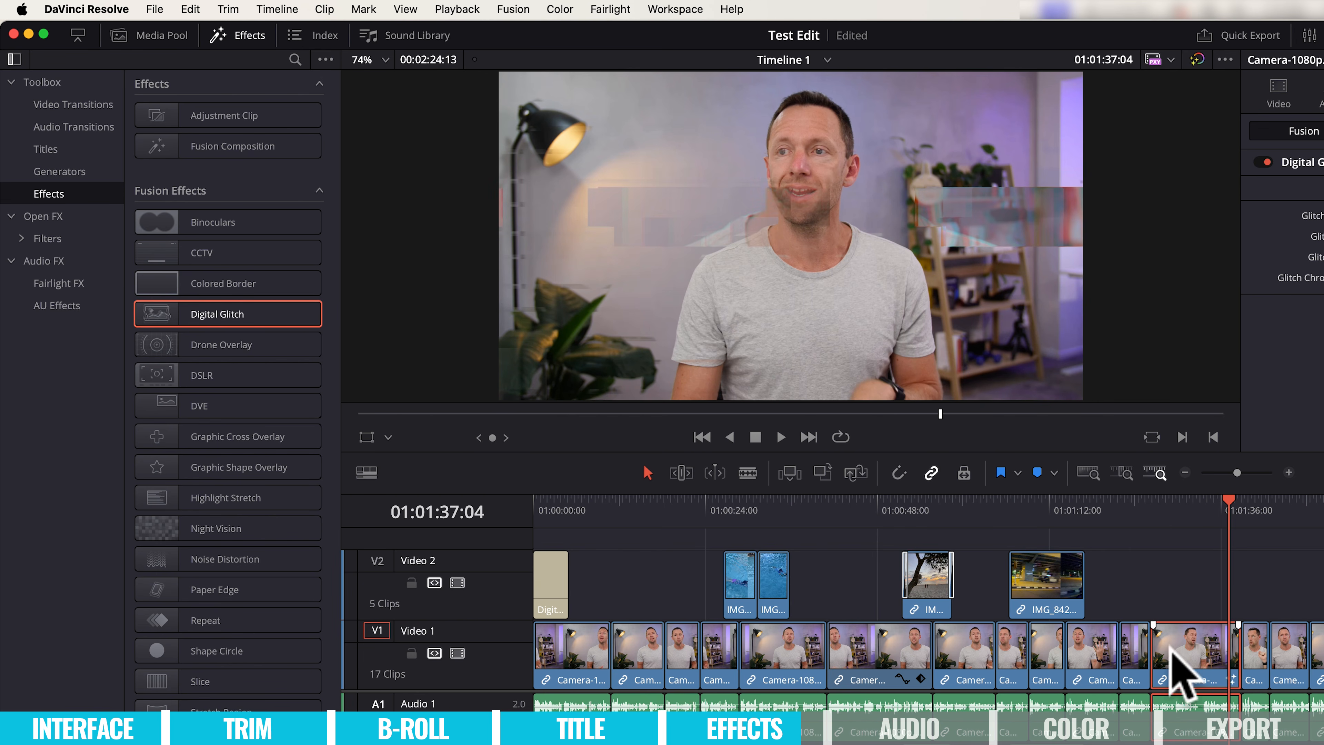
{"action": "left_click", "coordinate": [1170, 502]}
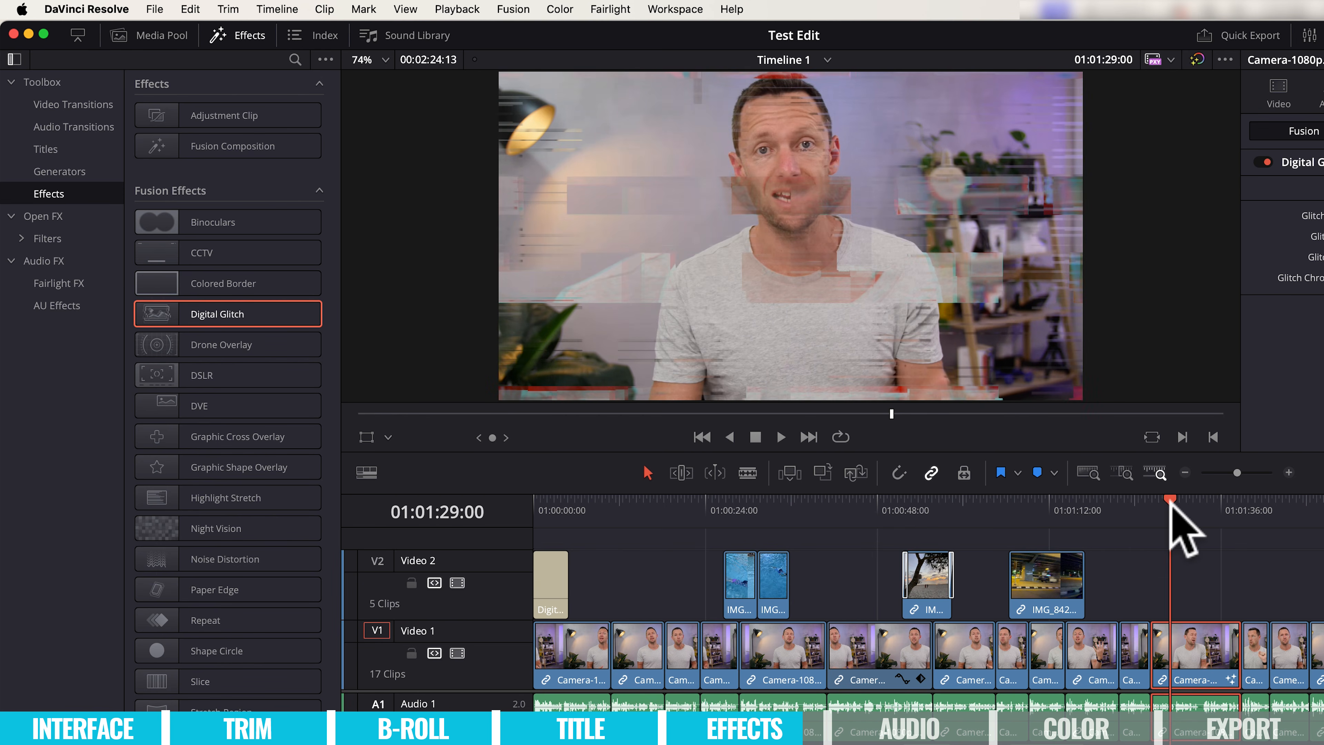
{"action": "key", "text": "space"}
{"action": "key", "text": "space"}
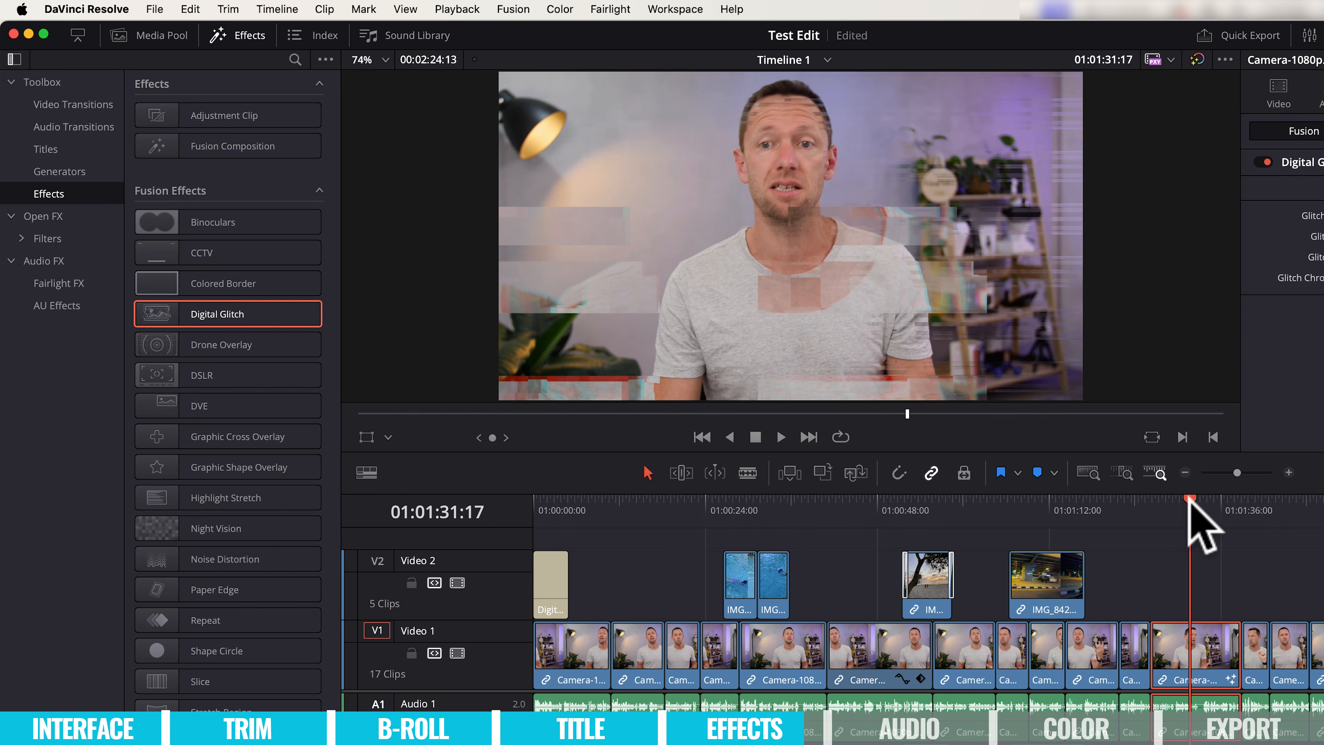
Replay the glitched camera clip from about 01:01:30:04 and set the timeline proxy resolution to Half
{"action": "left_click", "coordinate": [1178, 498]}
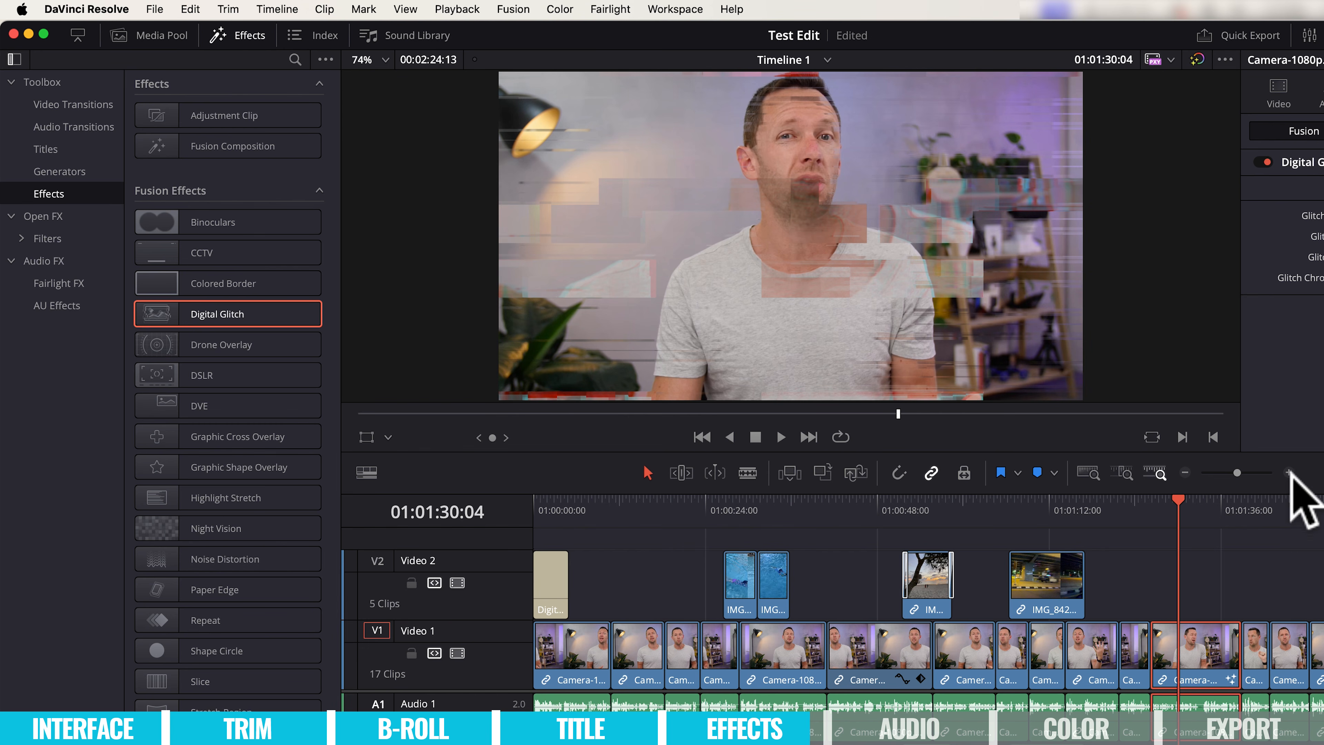
{"action": "left_click_drag", "start_coordinate": [855, 498], "coordinate": [1187, 570]}
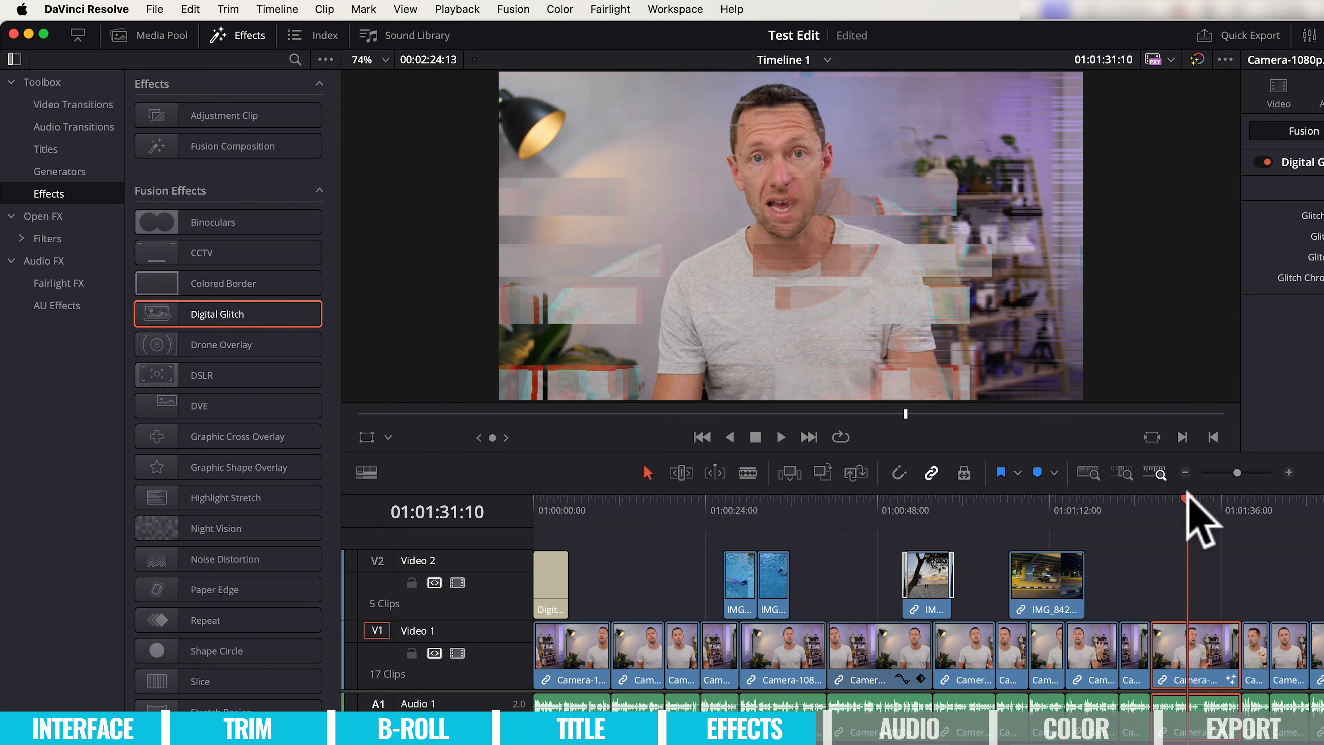
{"action": "left_click", "coordinate": [473, 9]}
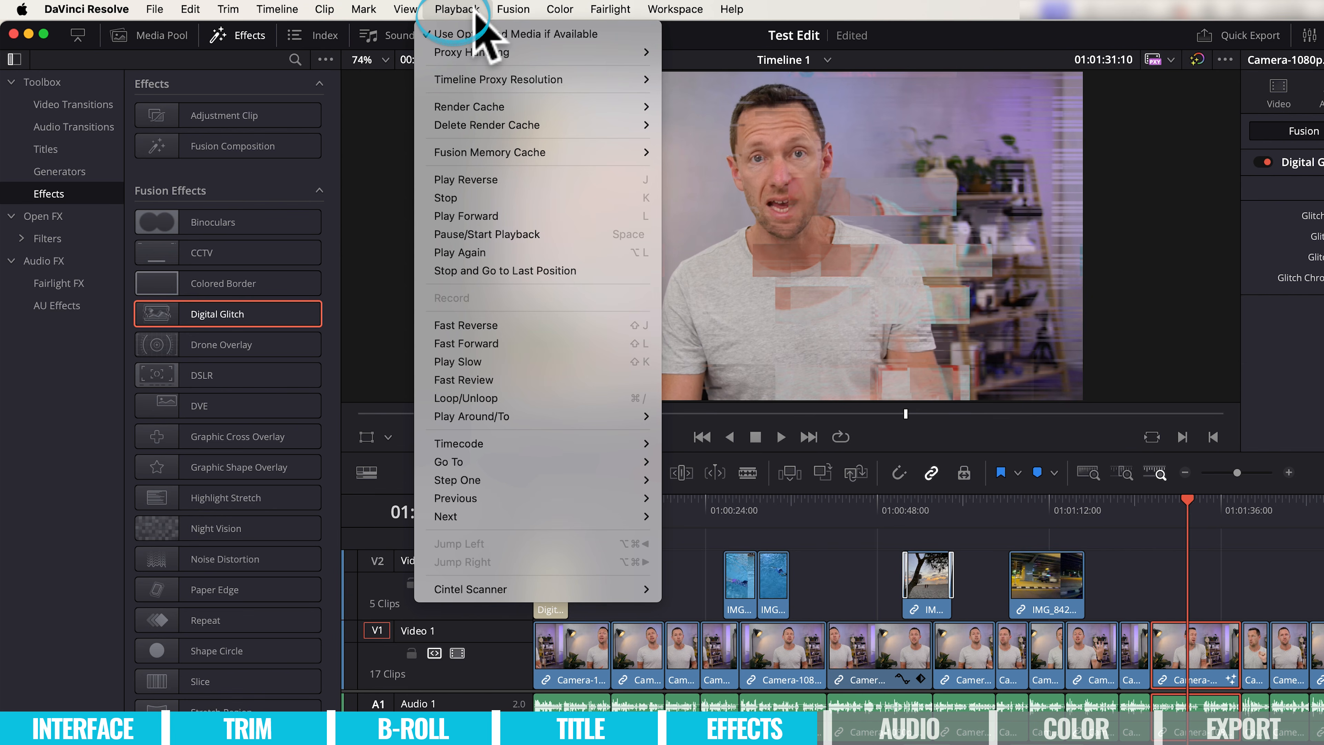
{"action": "mouse_move", "coordinate": [469, 81]}
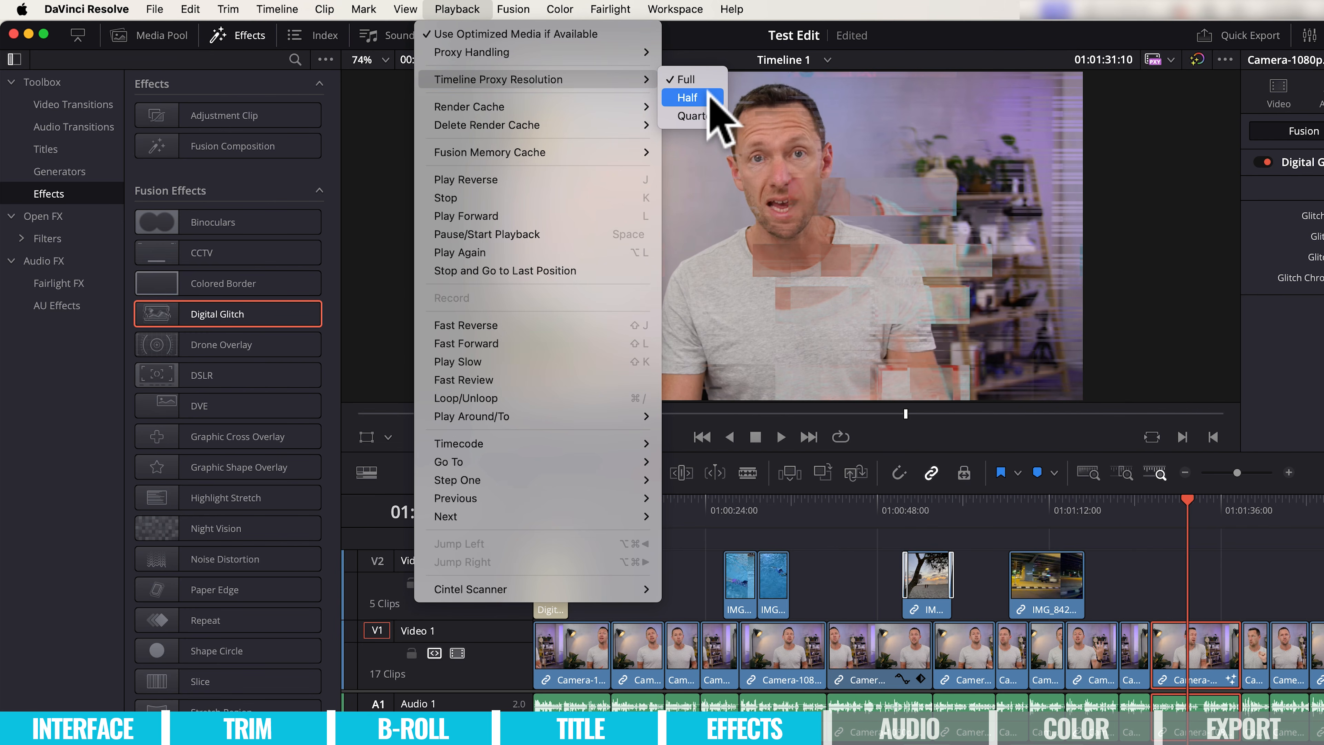
{"action": "left_click", "coordinate": [710, 97]}
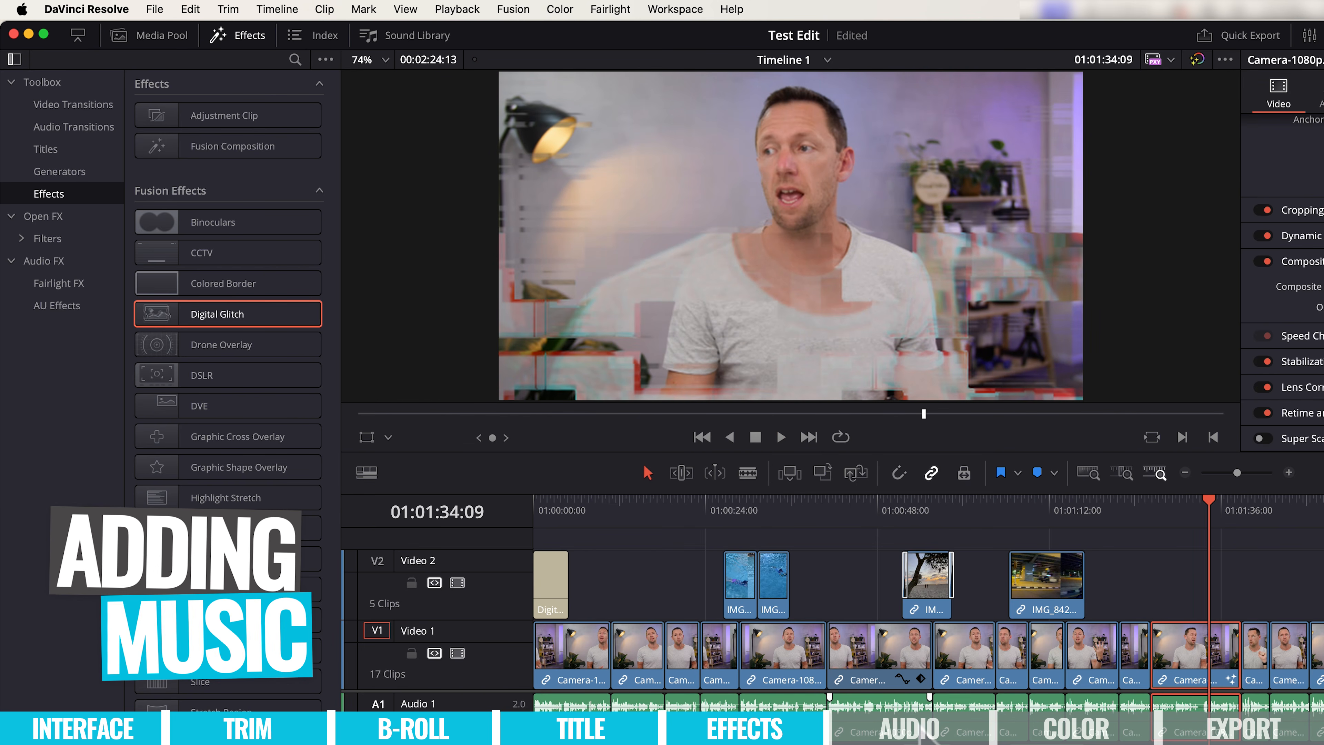
Show the media pool, visit the Media page and return to the Edit page to open the media import dialog
{"action": "left_click", "coordinate": [165, 36]}
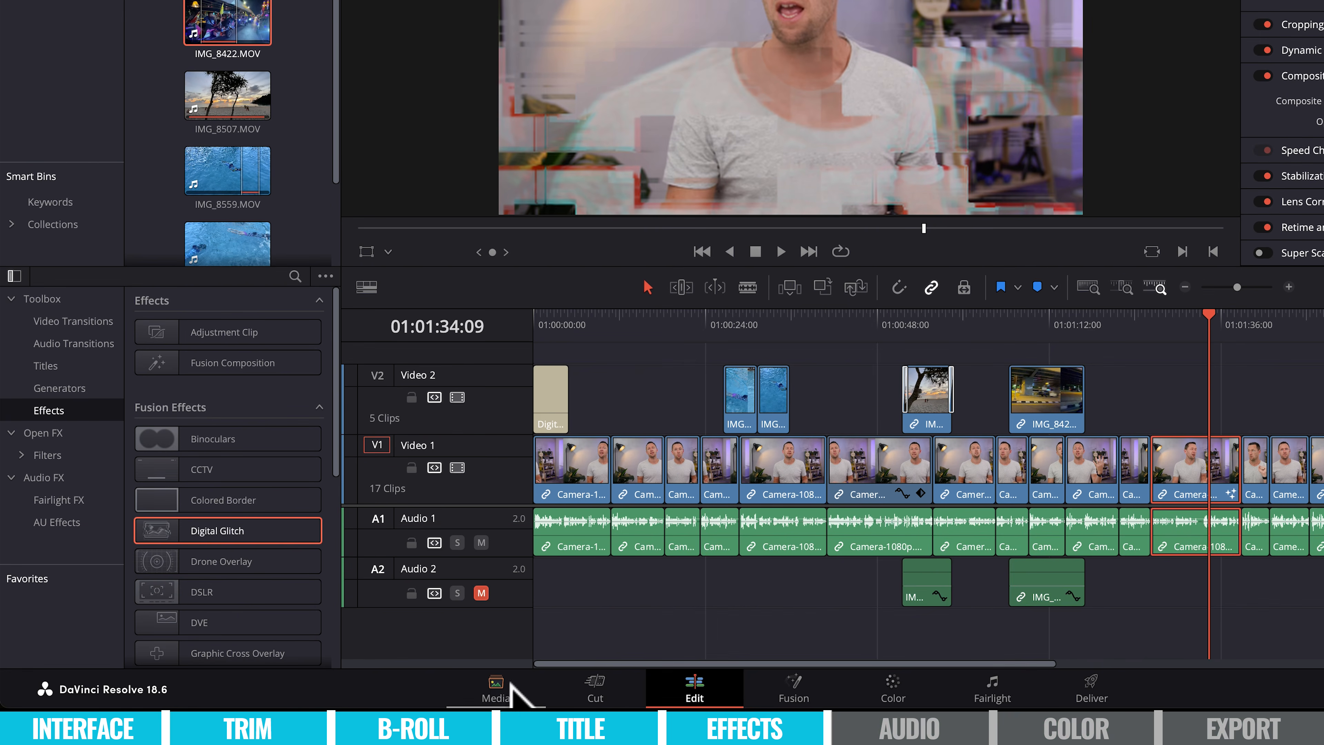
{"action": "left_click", "coordinate": [495, 611]}
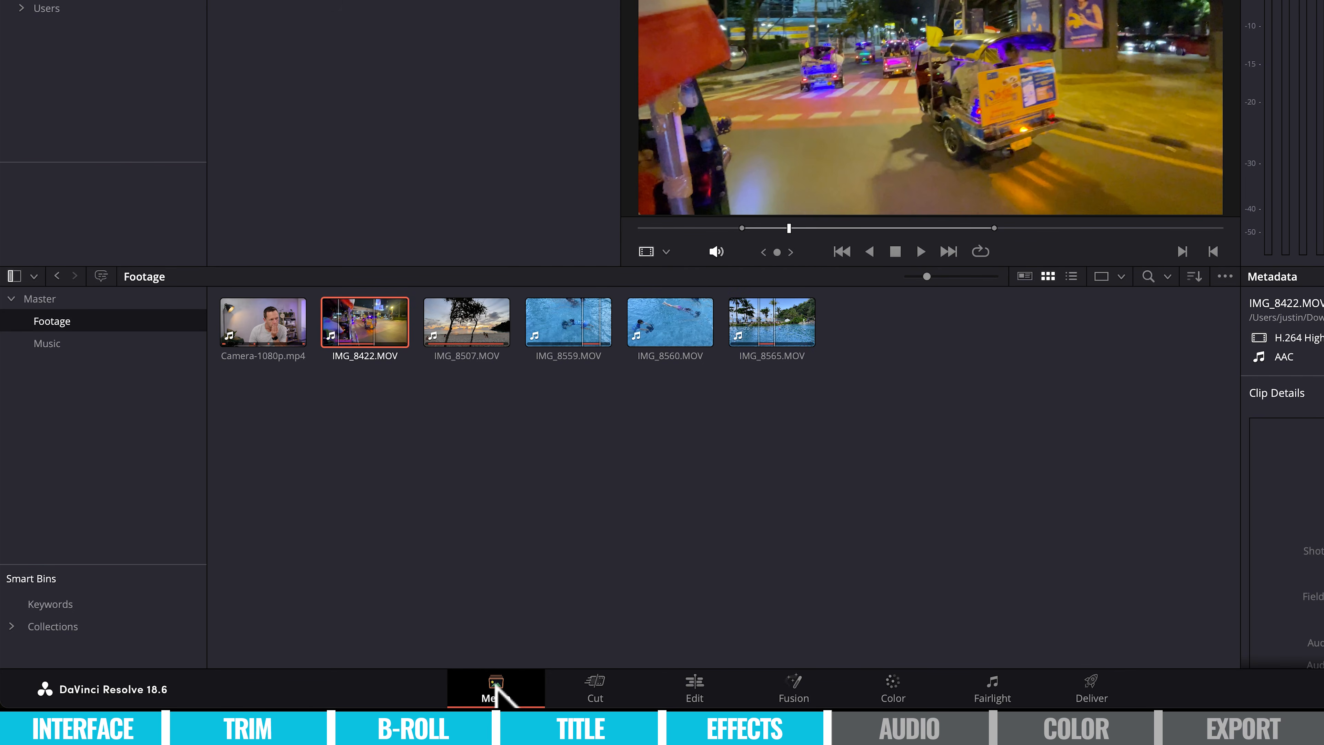
{"action": "left_click", "coordinate": [687, 689]}
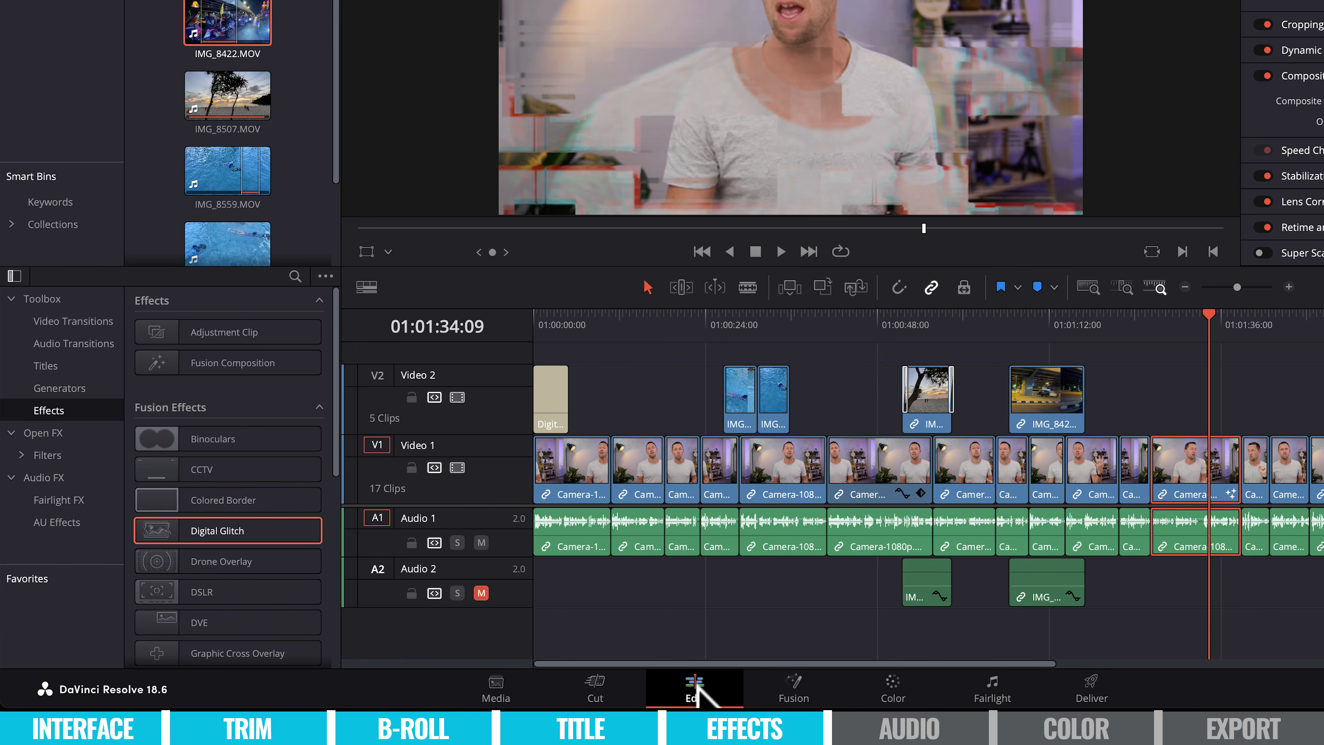
{"action": "left_click", "coordinate": [260, 39]}
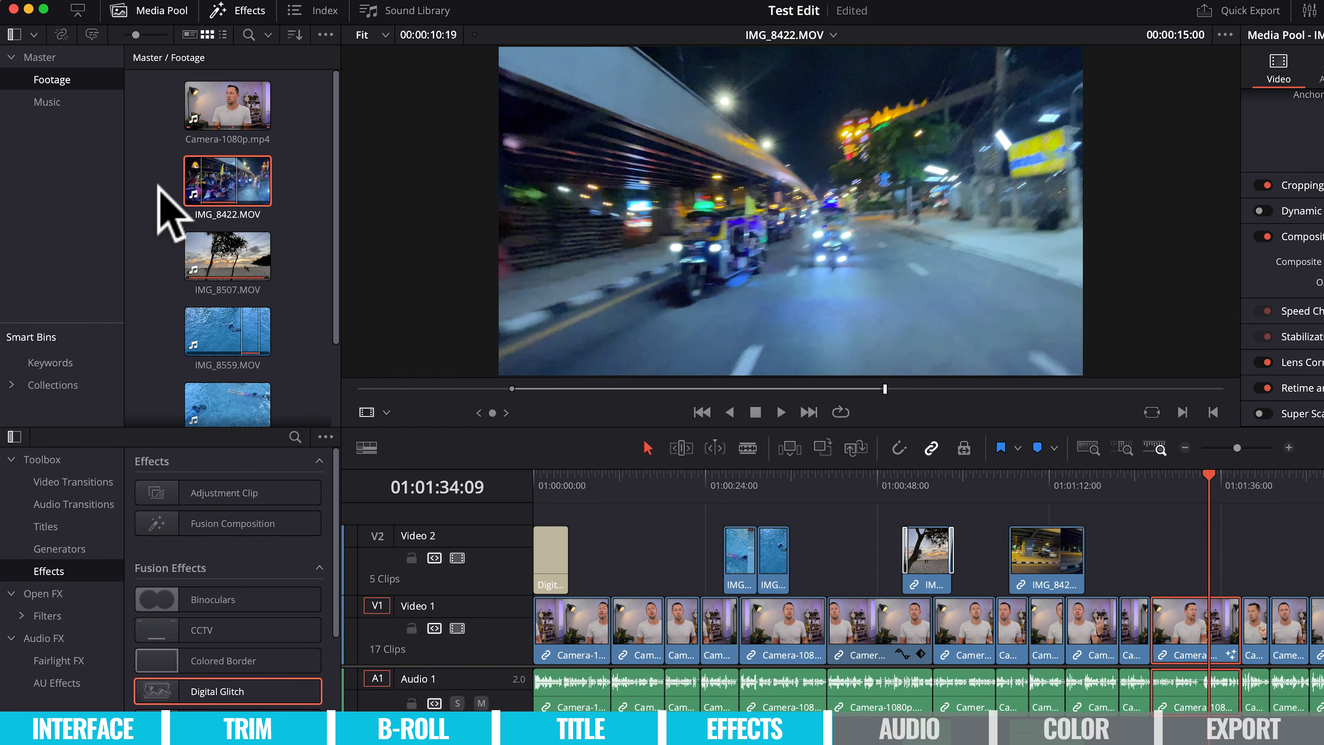
{"action": "right_click", "coordinate": [158, 31]}
{"action": "left_click", "coordinate": [245, 346]}
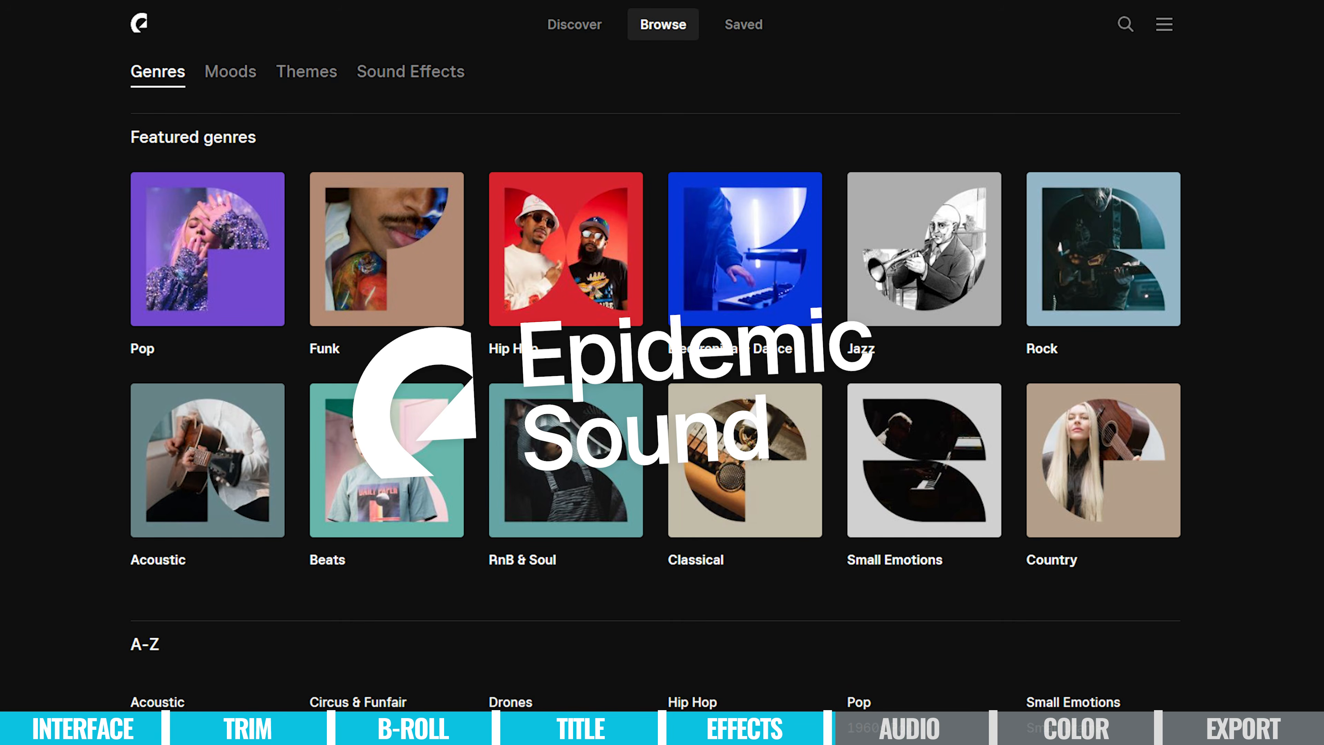
Browse the music catalogues on the Epidemic Sound and Artlist websites
{"action": "scroll", "coordinate": [662, 313], "scroll_direction": "down", "scroll_amount": 12}
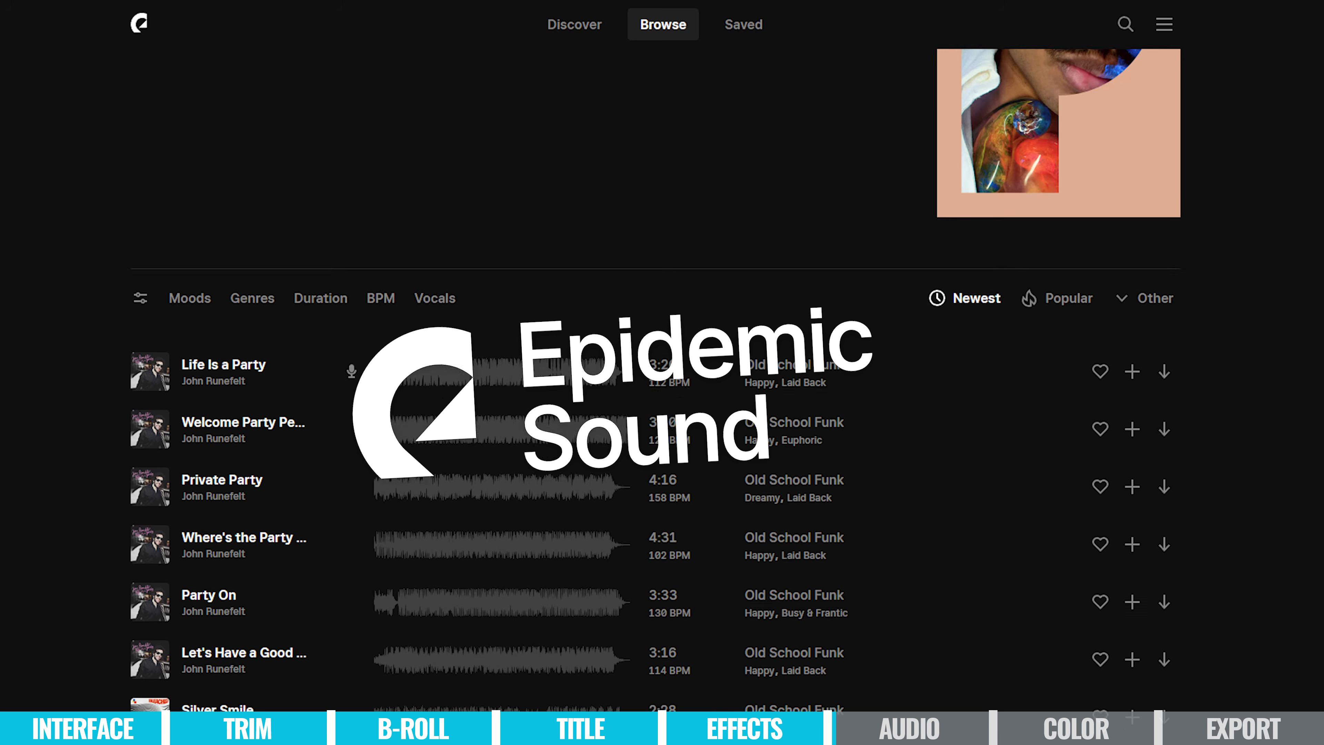
{"action": "scroll", "coordinate": [662, 313], "scroll_direction": "down", "scroll_amount": 10}
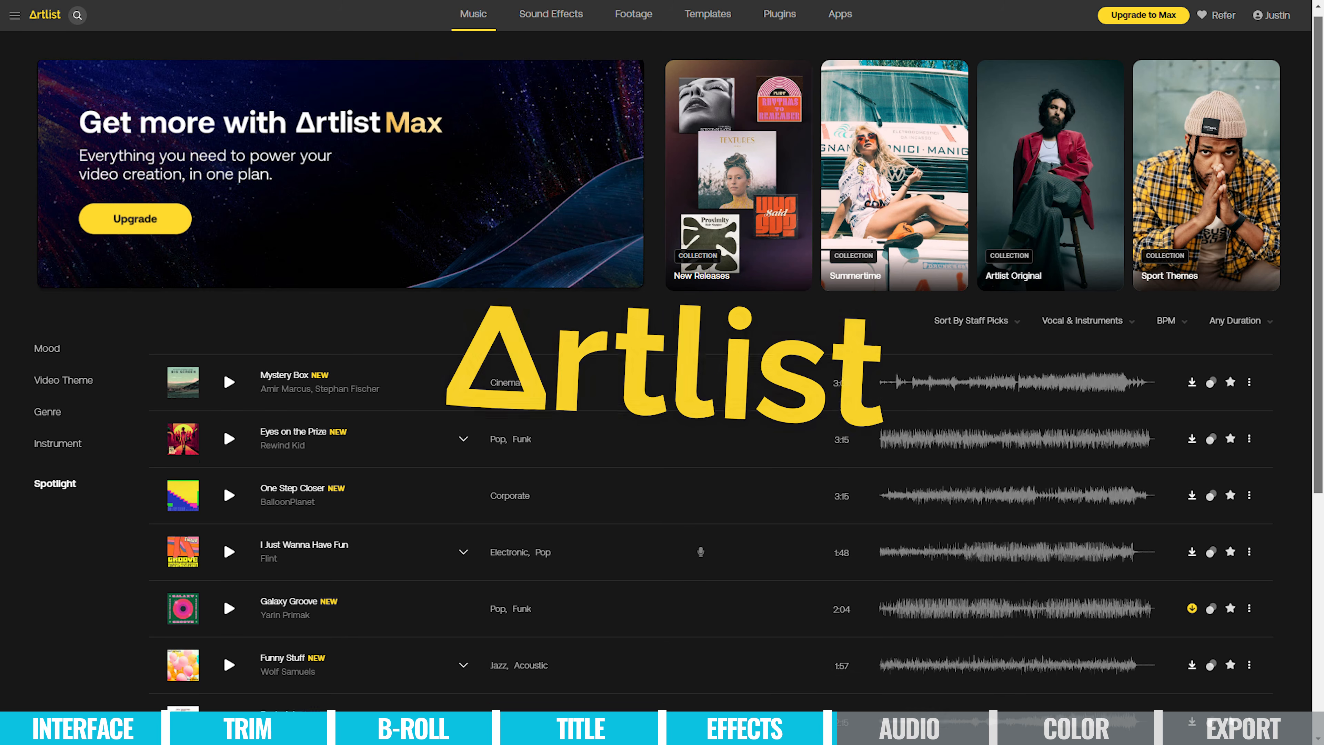
{"action": "scroll", "coordinate": [662, 365], "scroll_direction": "down", "scroll_amount": 4}
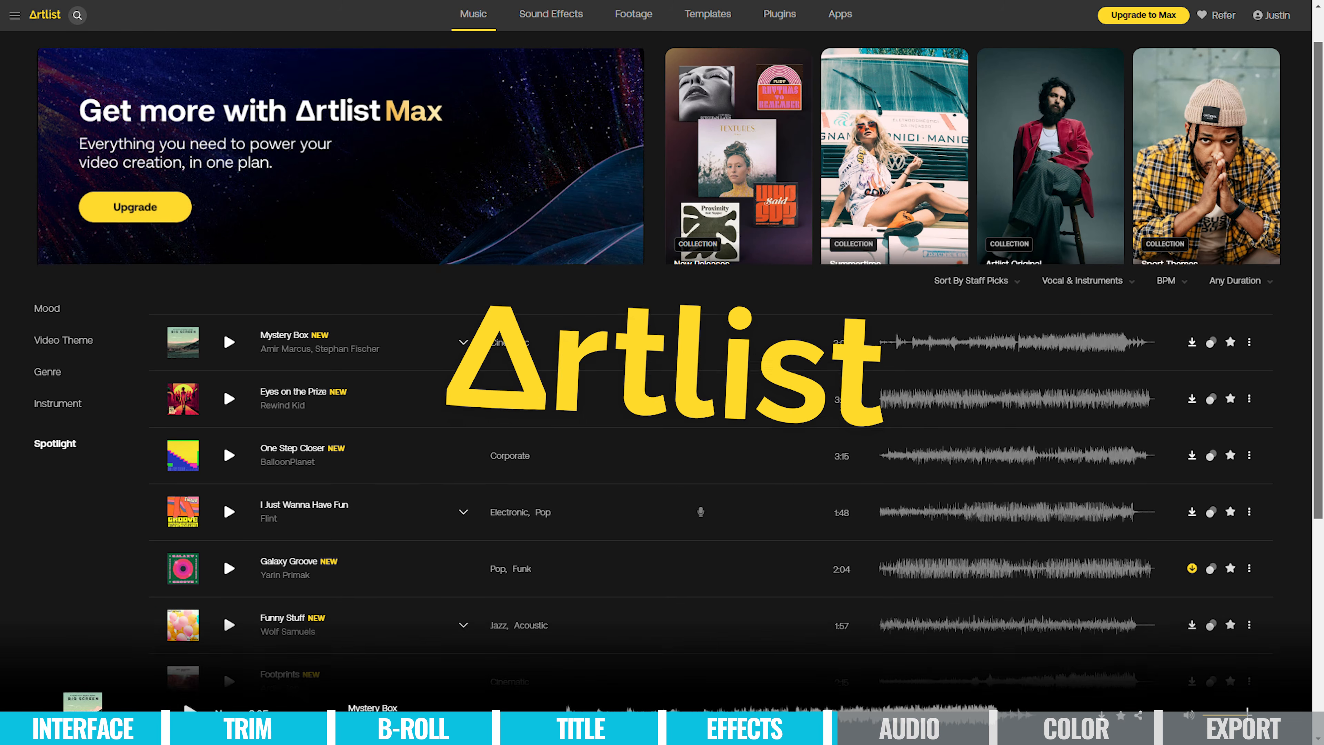
{"action": "scroll", "coordinate": [662, 365], "scroll_direction": "down", "scroll_amount": 4}
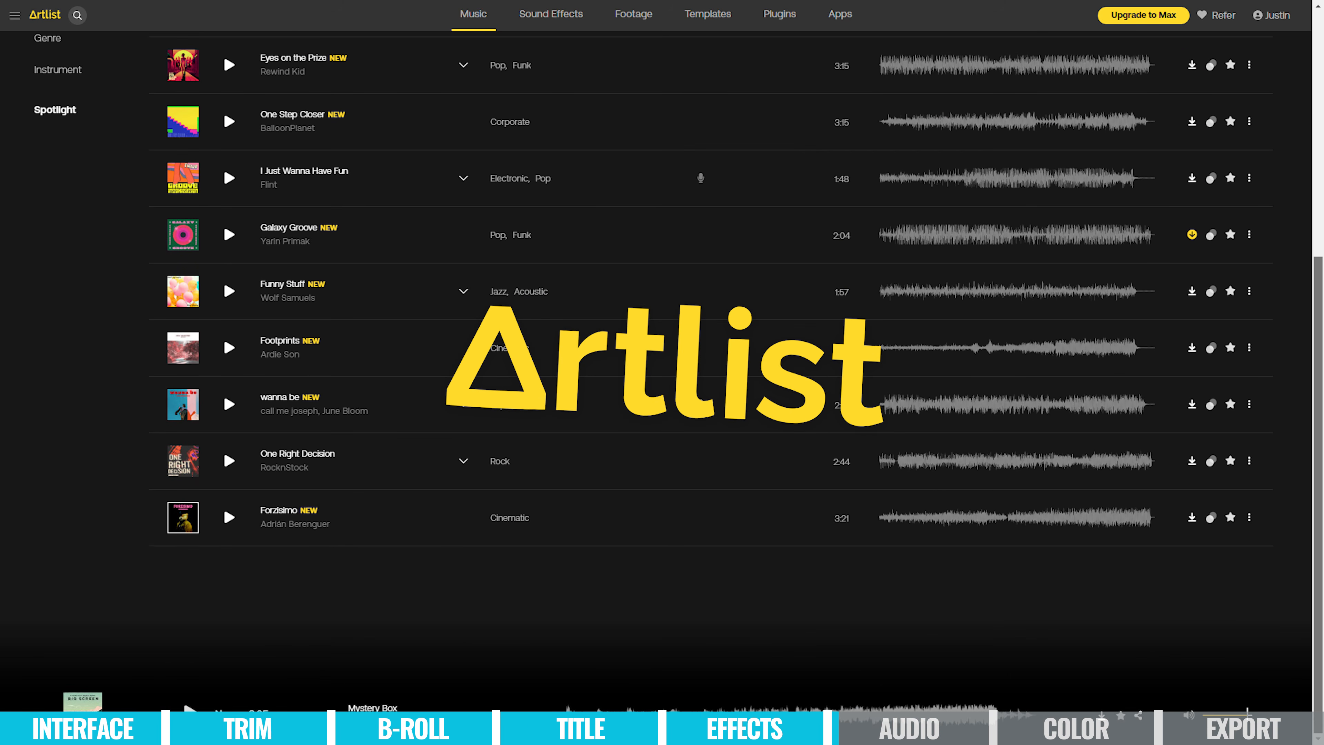
{"action": "scroll", "coordinate": [662, 365], "scroll_direction": "up", "scroll_amount": 8}
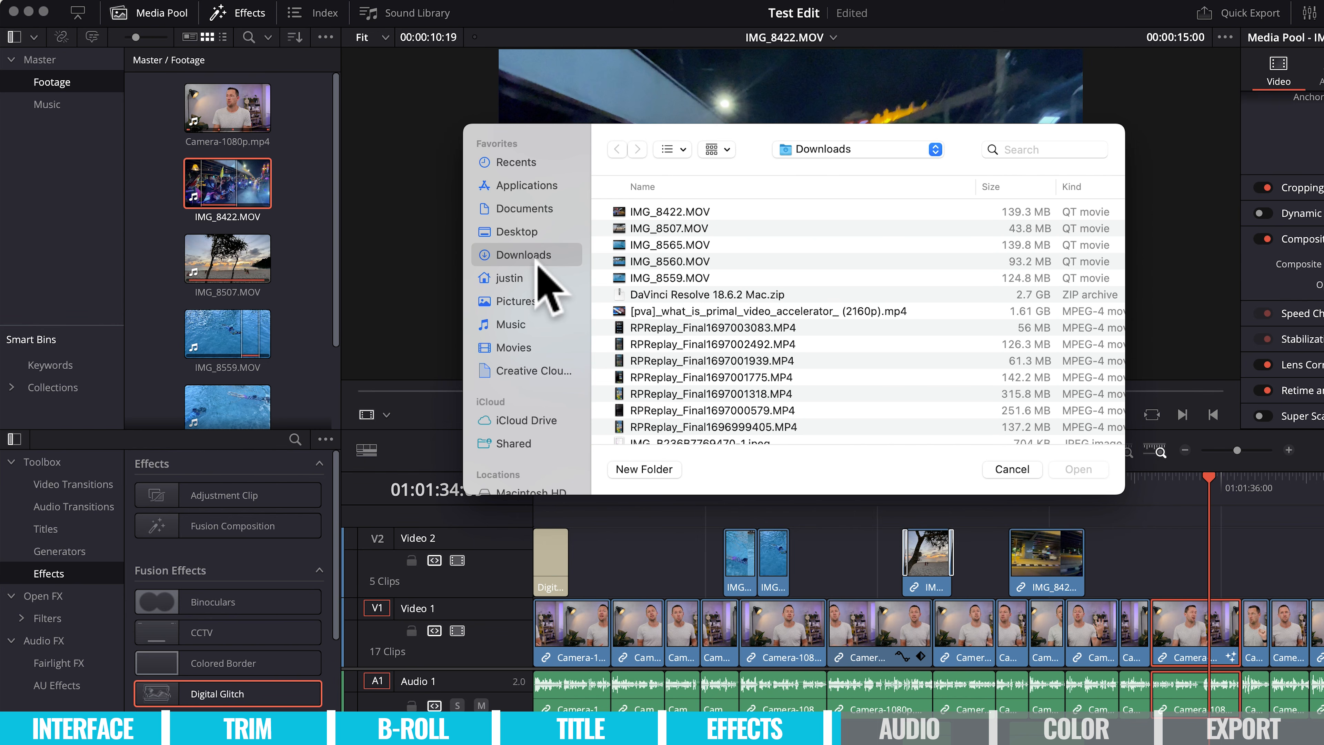
Import ES_Work That Body (Instrumental Version) - Loving Caliber.mp3 from the Downloads folder and move it into the Music bin
{"action": "scroll", "coordinate": [896, 208], "scroll_direction": "down", "scroll_amount": 3}
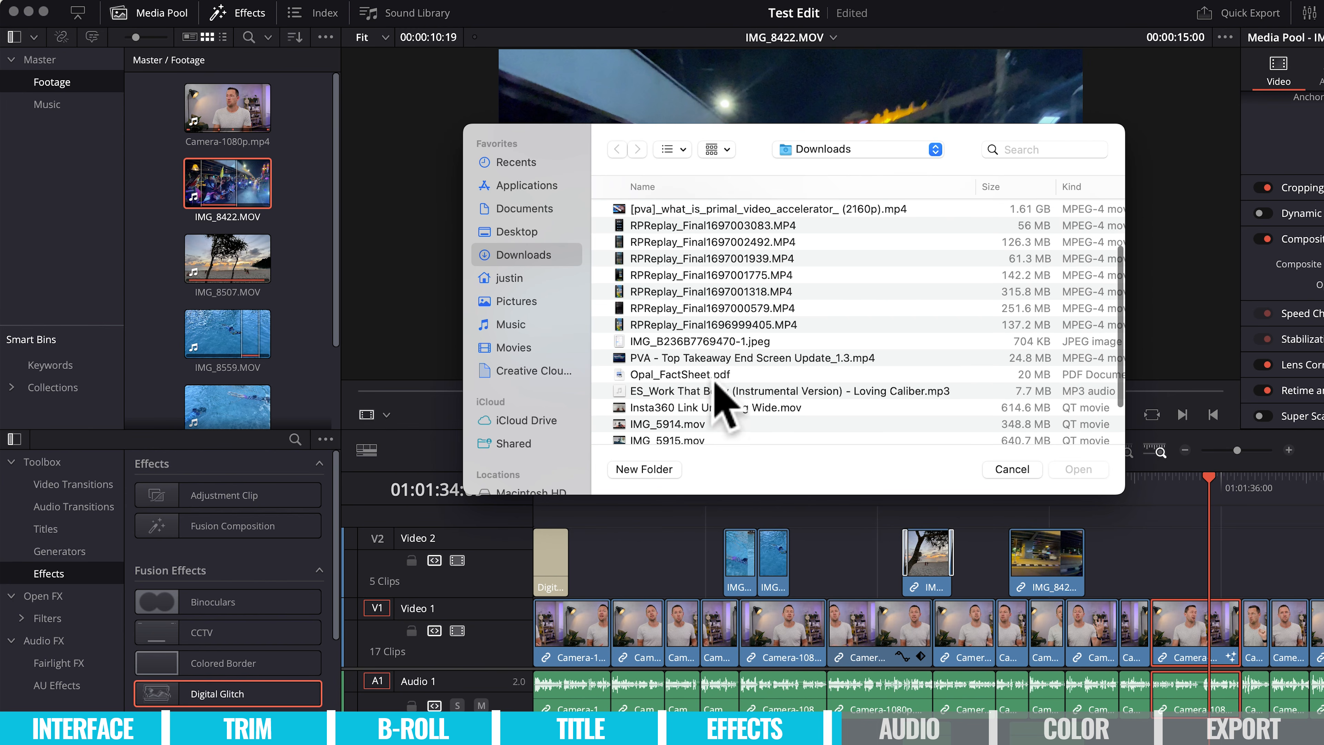
{"action": "left_click", "coordinate": [716, 390]}
{"action": "left_click", "coordinate": [1102, 469]}
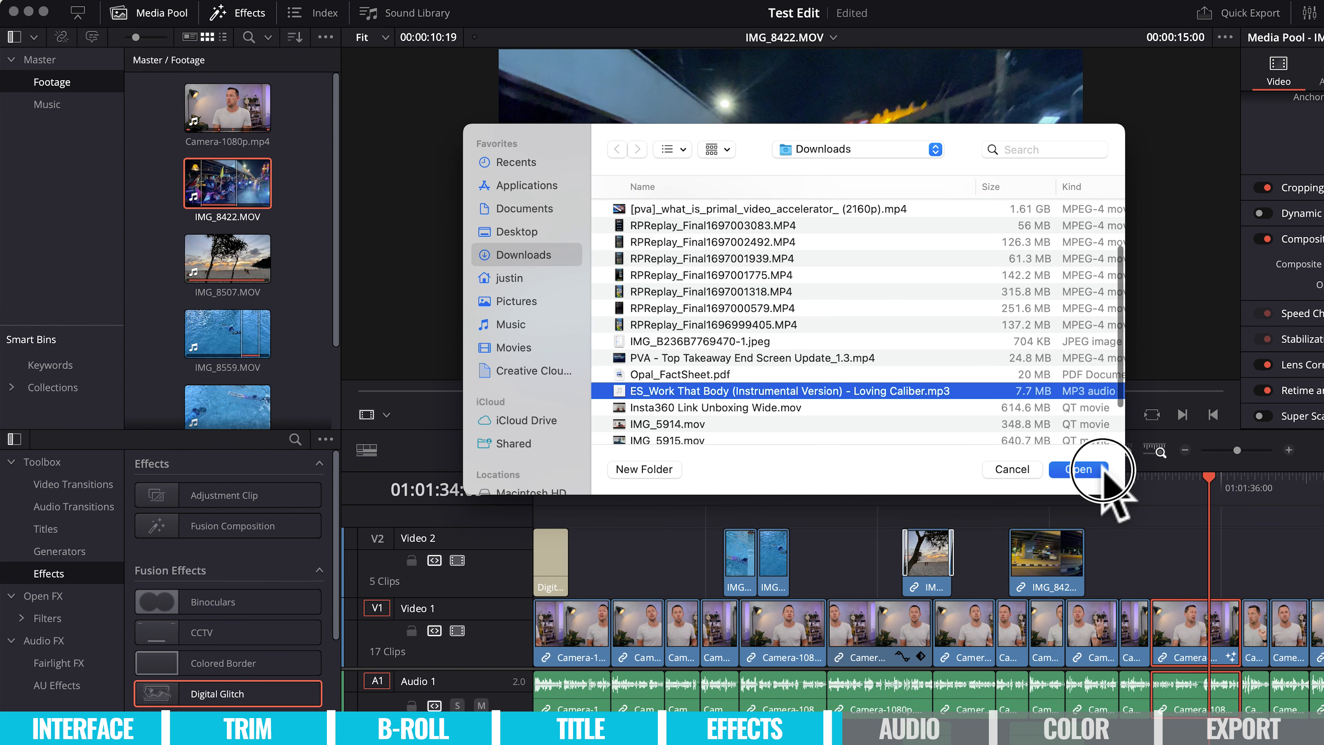
{"action": "left_click", "coordinate": [190, 194]}
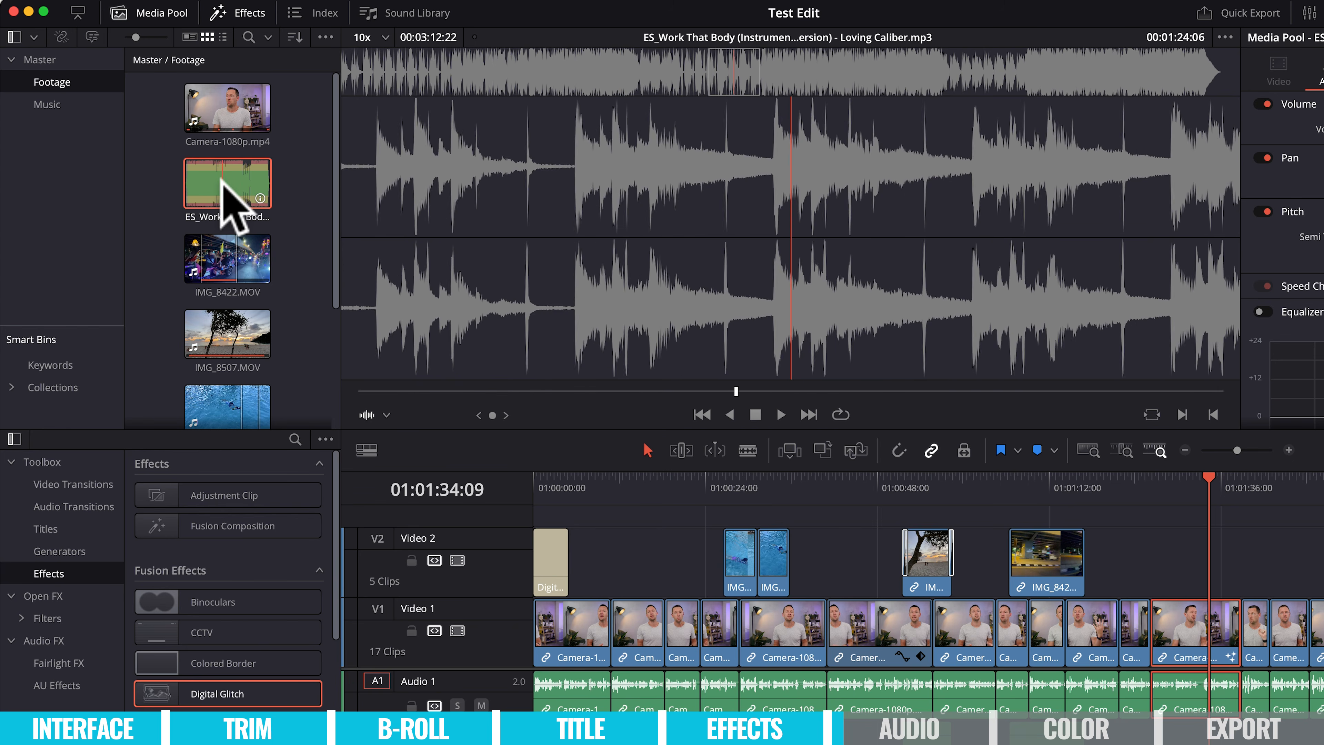
{"action": "left_click_drag", "start_coordinate": [226, 177], "coordinate": [57, 104]}
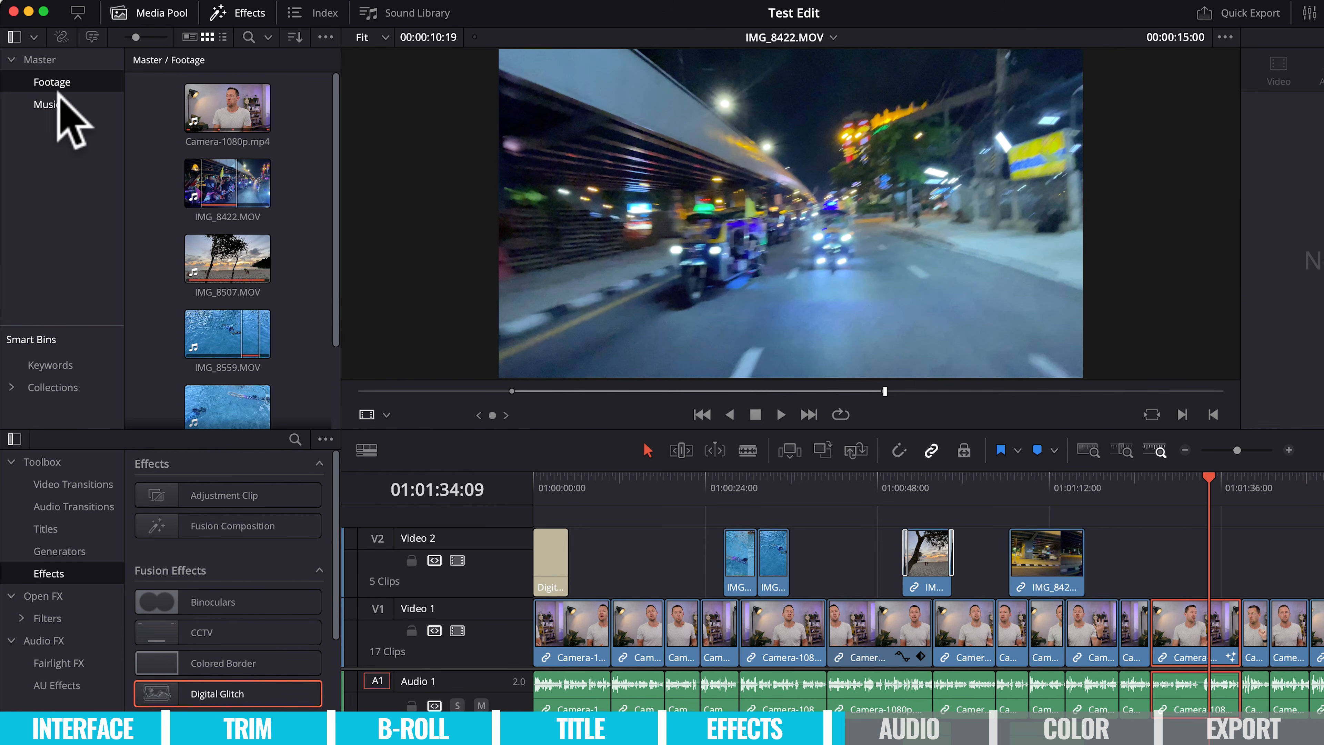
Place the music track from the Music bin on a new Audio 3 track at the start of the timeline
{"action": "left_click", "coordinate": [54, 102]}
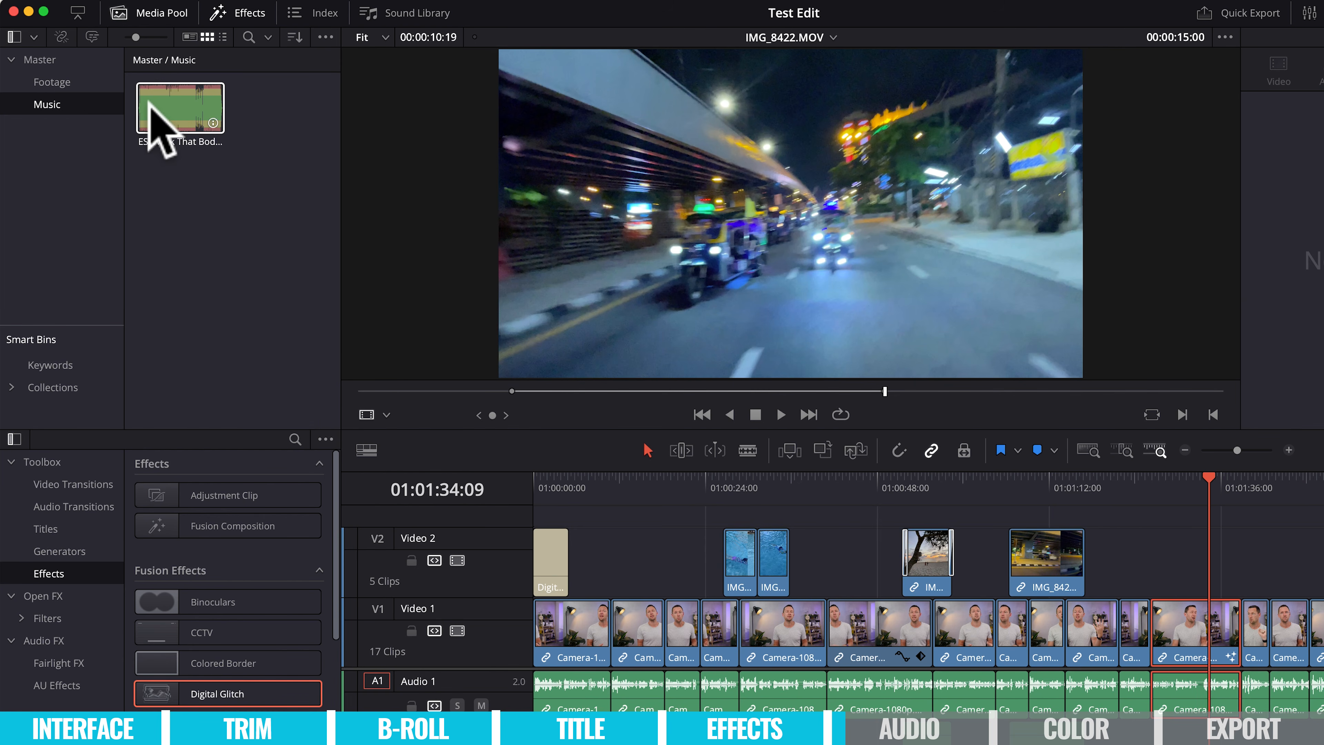
{"action": "left_click_drag", "start_coordinate": [174, 112], "coordinate": [538, 630]}
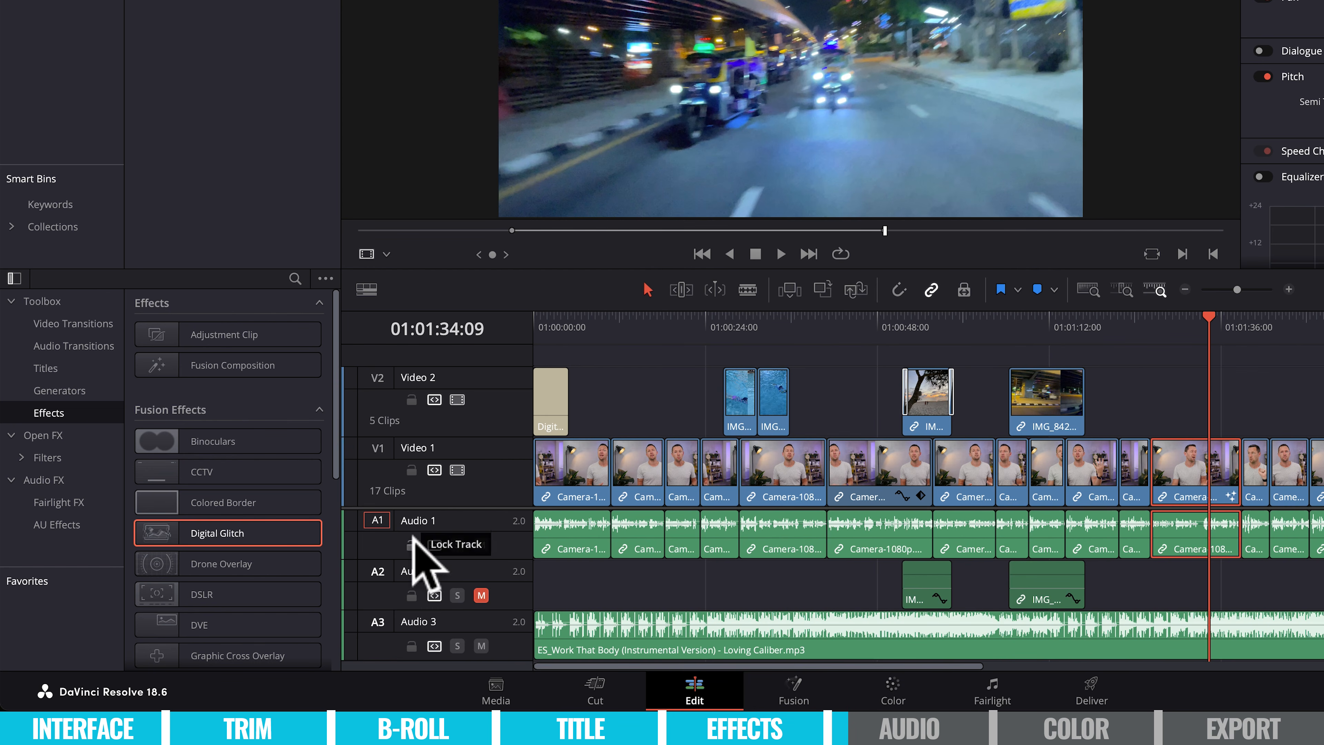
{"action": "left_click", "coordinate": [665, 554]}
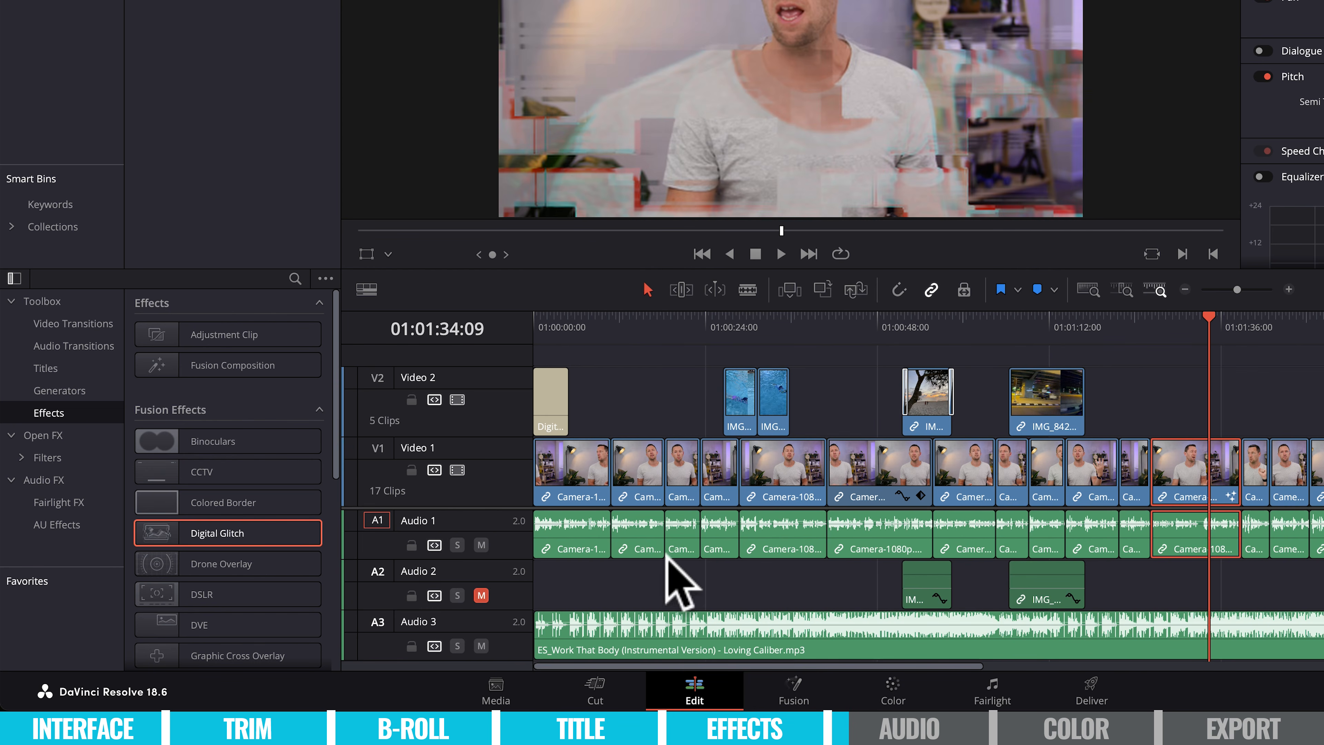
Trim the end of the Audio 3 music clip so that it lines up with the end of the last camera clip
{"action": "left_click_drag", "start_coordinate": [649, 624], "coordinate": [469, 653]}
{"action": "left_click_drag", "start_coordinate": [698, 666], "coordinate": [1037, 680]}
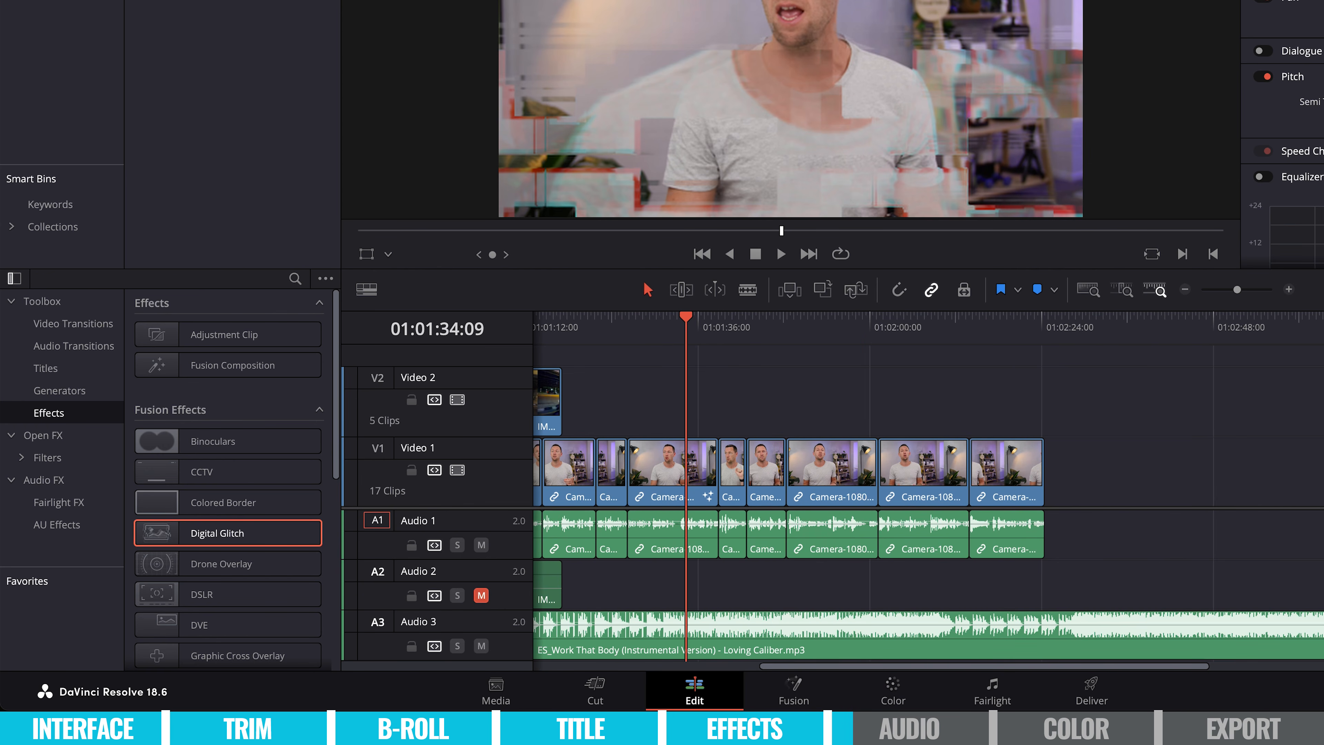
{"action": "left_click_drag", "start_coordinate": [1321, 641], "coordinate": [1046, 642]}
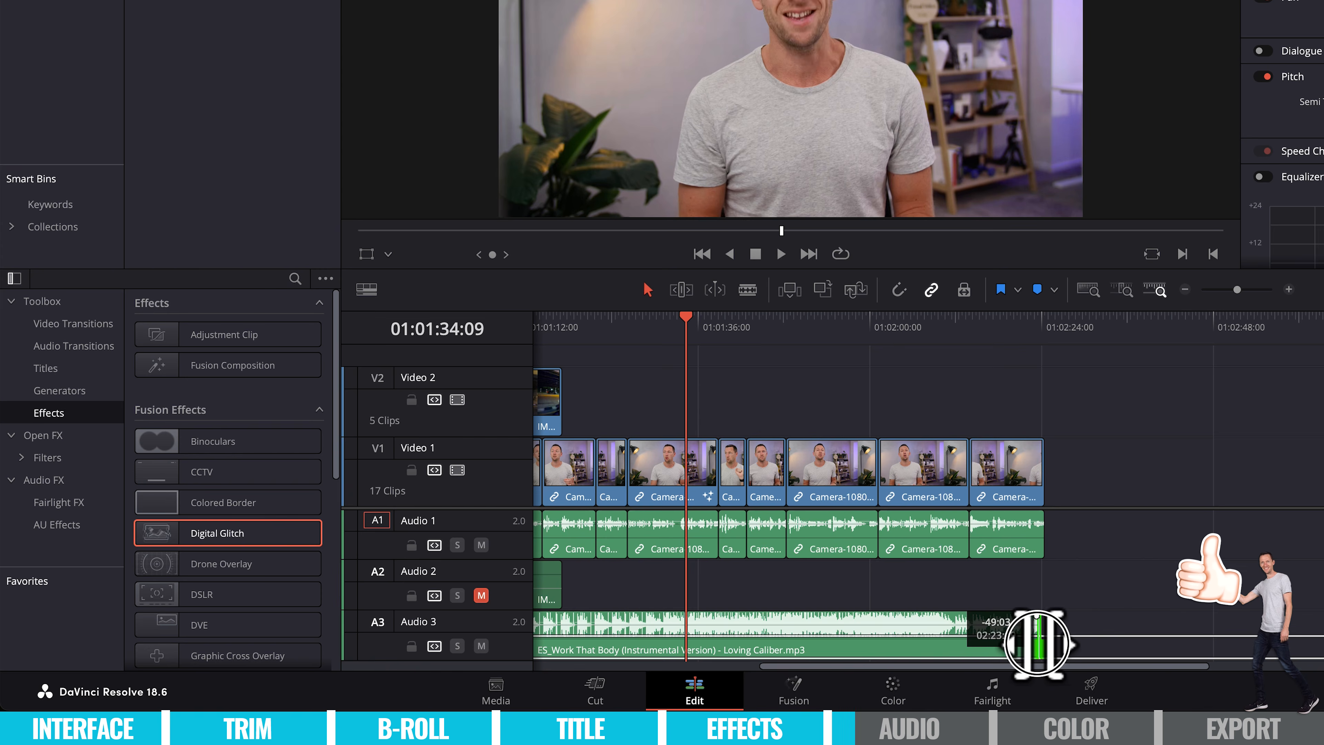
{"action": "left_click_drag", "start_coordinate": [1041, 640], "coordinate": [1059, 641]}
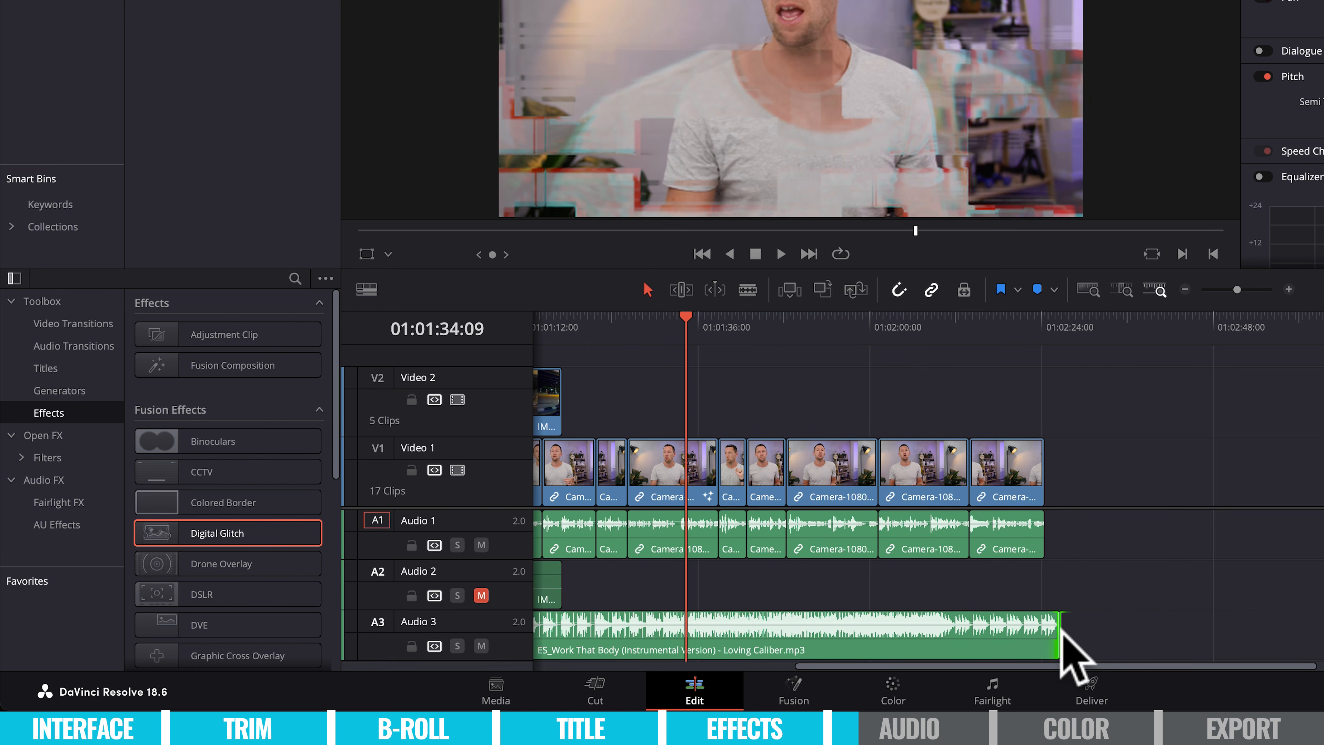
{"action": "left_click_drag", "start_coordinate": [1057, 638], "coordinate": [1043, 635]}
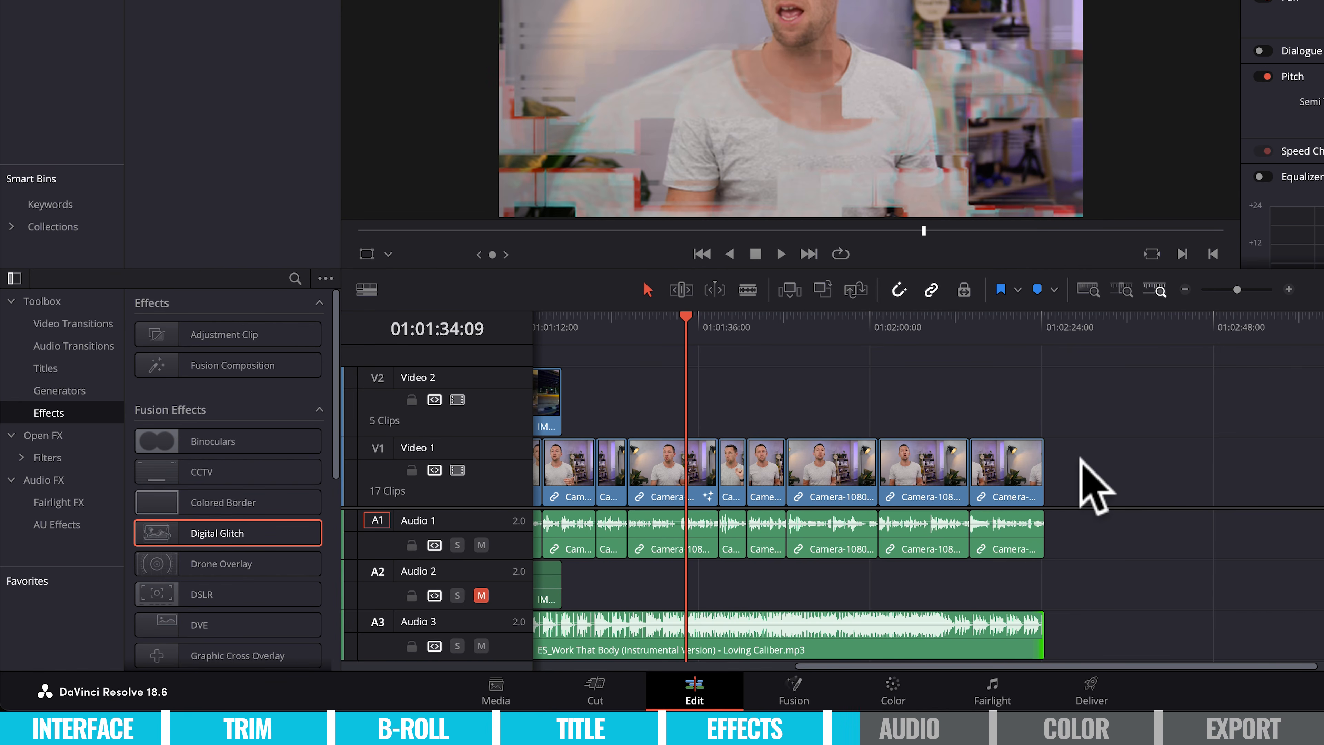
Add a short fade-out to the end of the Audio 3 music clip, beginning at about 01:02:24:00
{"action": "key", "text": "super+equal"}
{"action": "key", "text": "super+equal"}
{"action": "key", "text": "super+equal"}
{"action": "left_click_drag", "start_coordinate": [1092, 663], "coordinate": [1323, 668]}
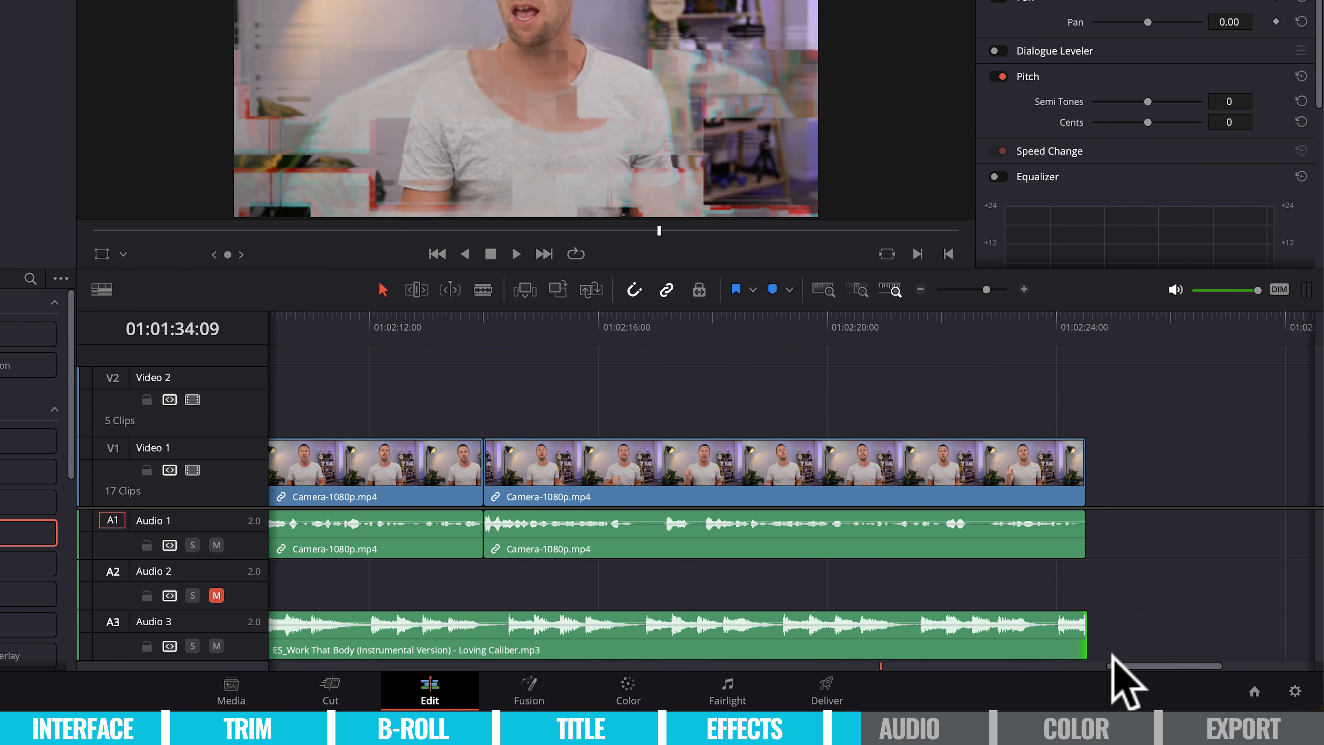
{"action": "left_click", "coordinate": [1082, 626]}
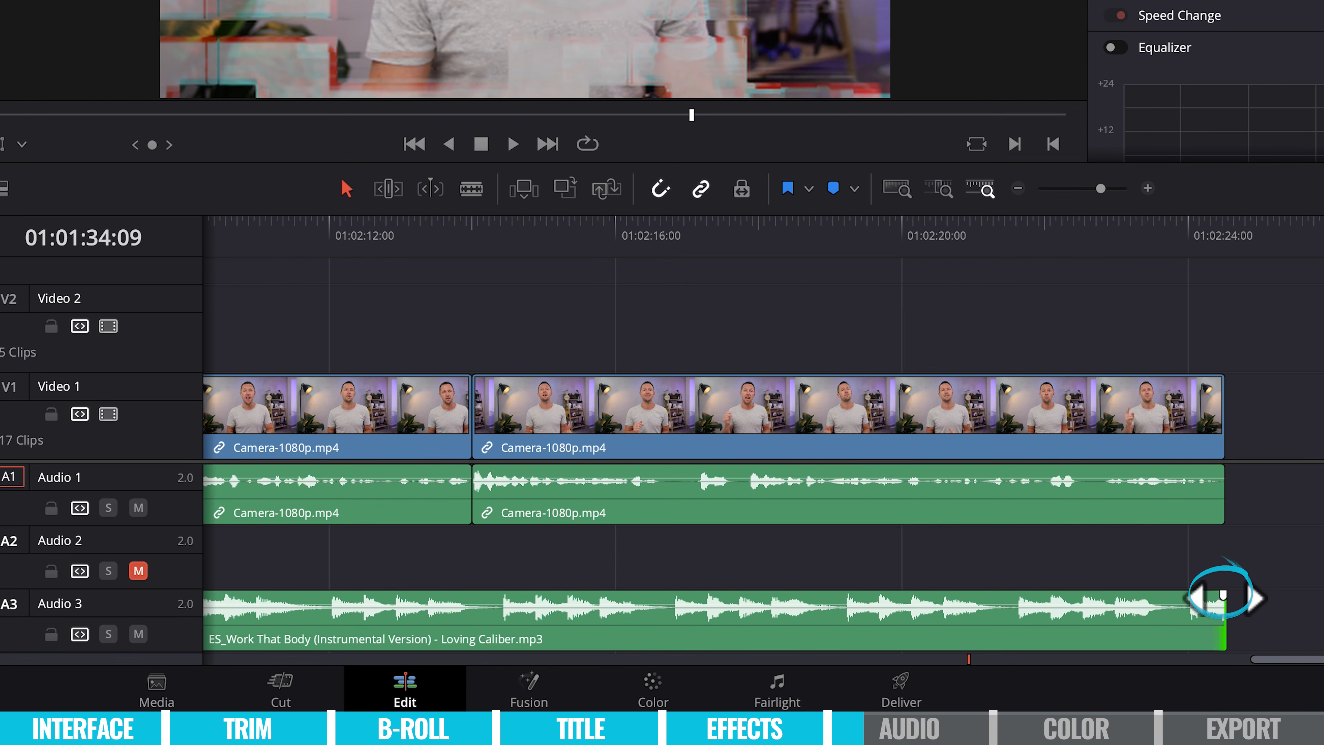
{"action": "left_click_drag", "start_coordinate": [1223, 596], "coordinate": [1189, 567]}
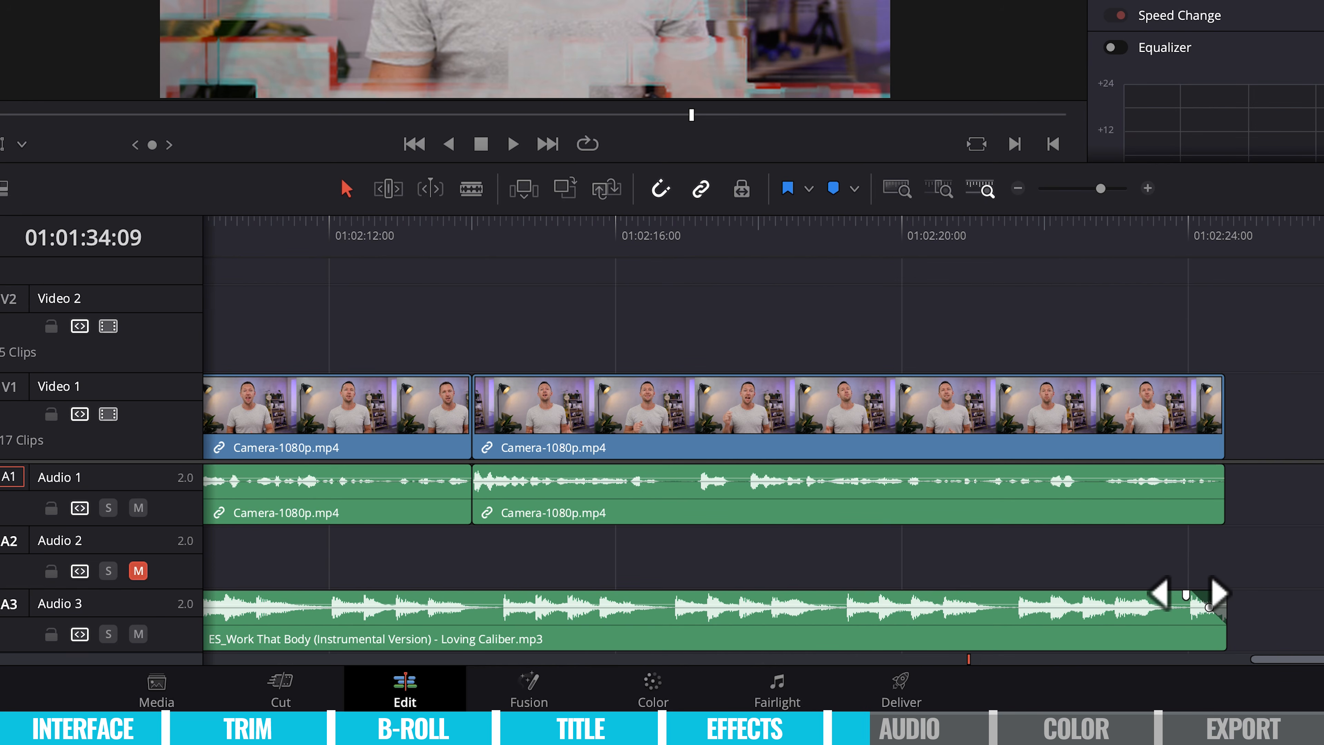
Add a very short fade-in at the start of the Audio 3 music clip and lower the clip's volume
{"action": "left_click_drag", "start_coordinate": [1296, 658], "coordinate": [139, 629]}
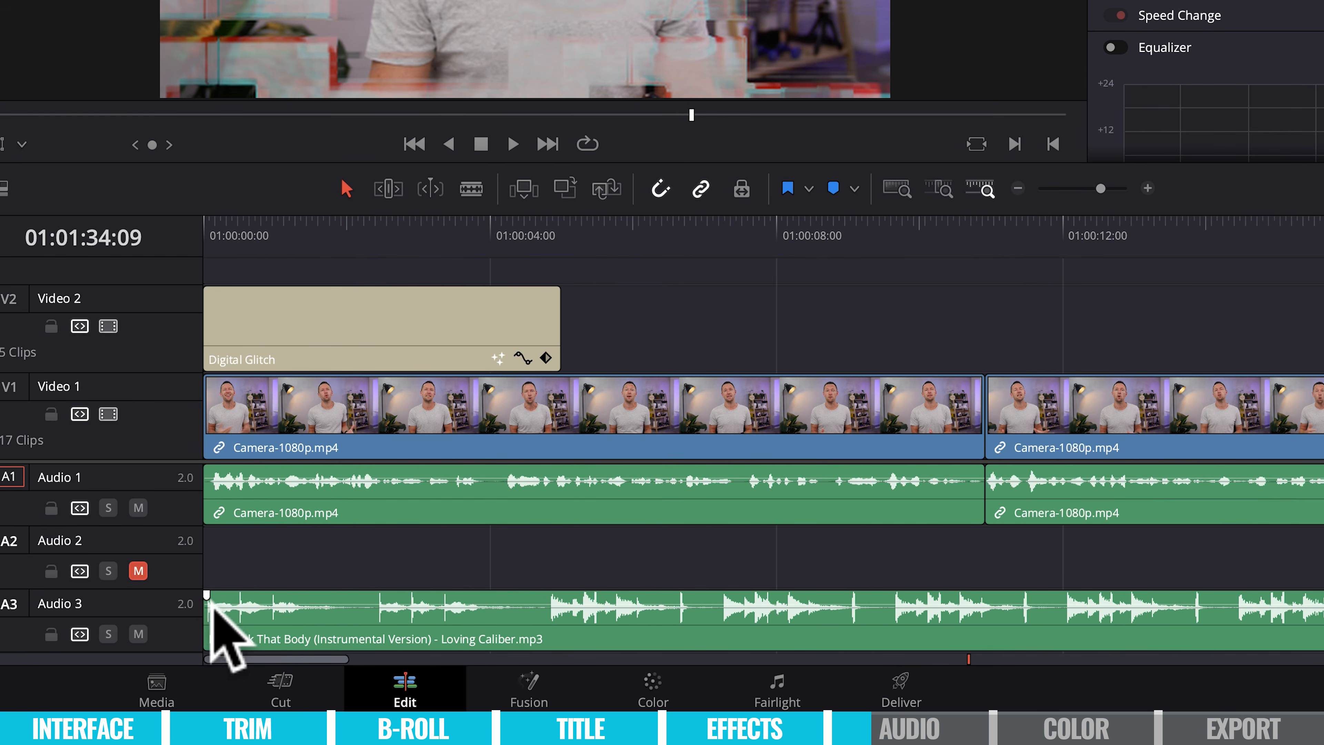
{"action": "left_click_drag", "start_coordinate": [206, 592], "coordinate": [219, 592]}
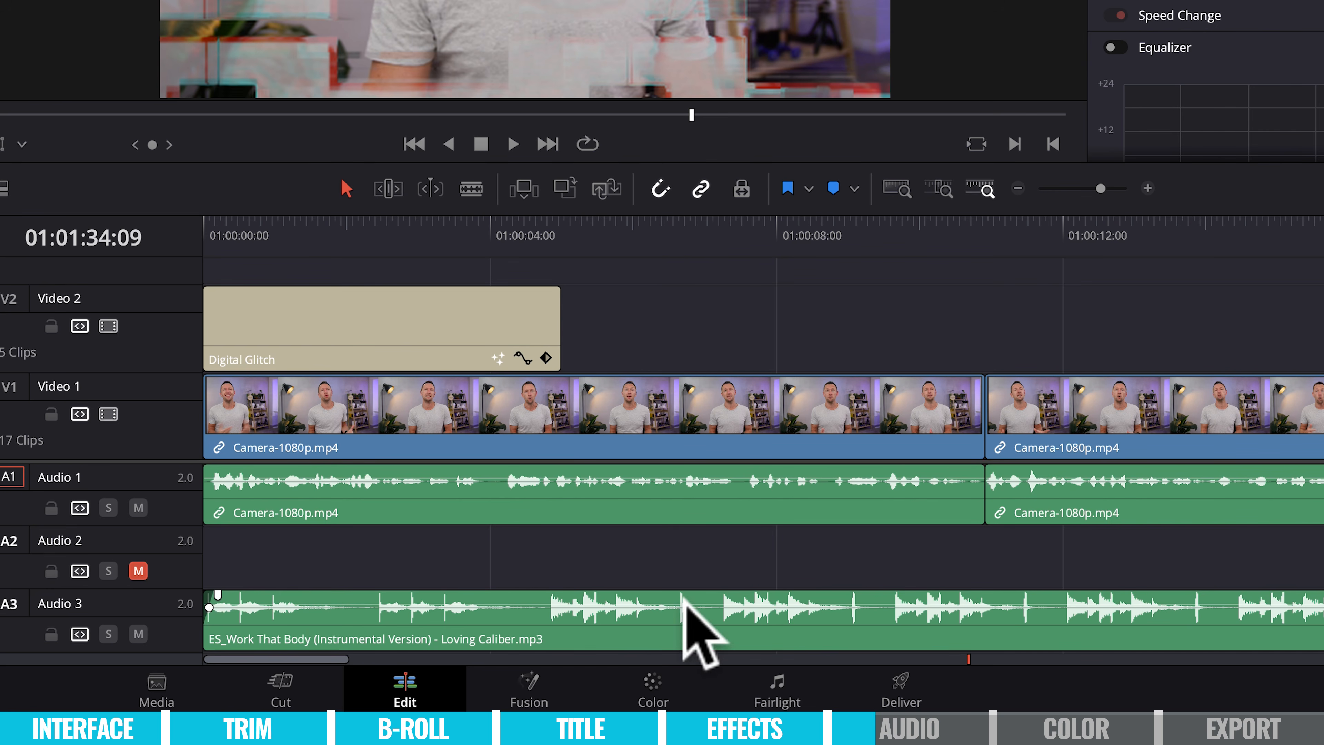
{"action": "left_click_drag", "start_coordinate": [691, 605], "coordinate": [688, 605]}
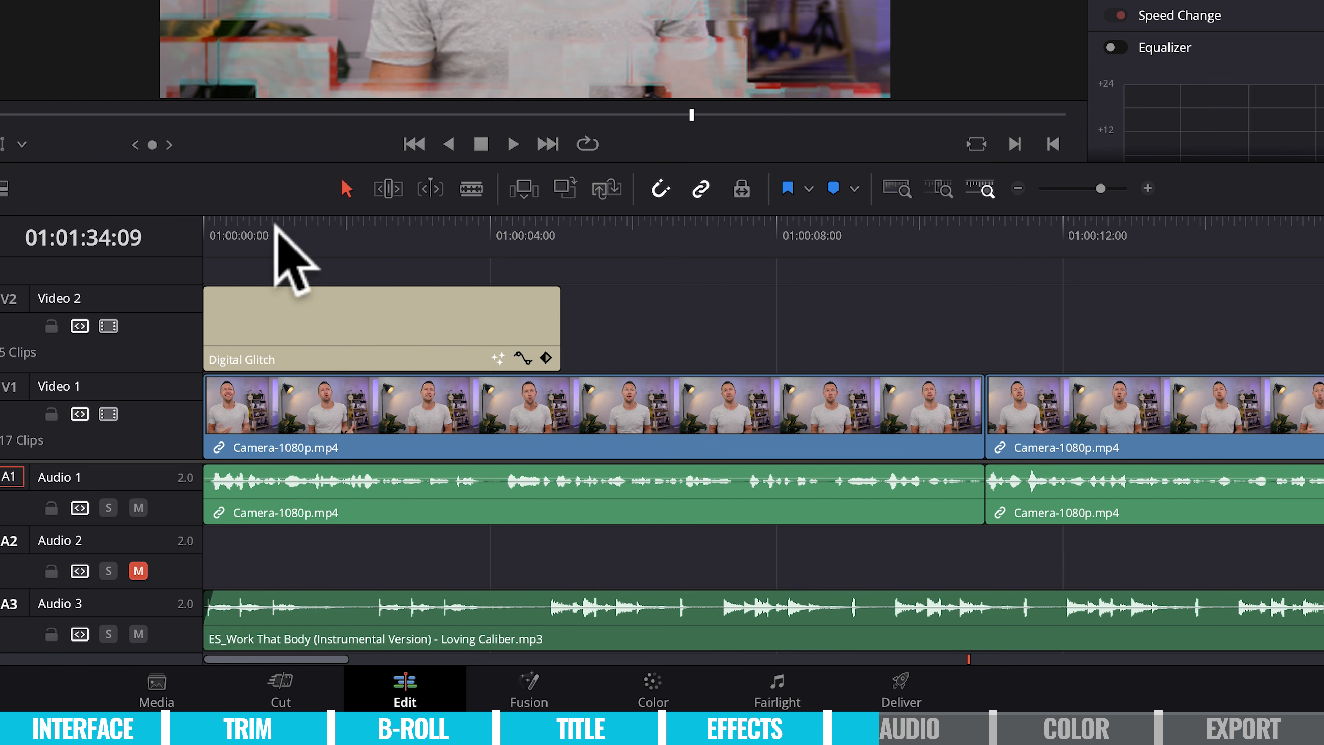
Park the playhead on the first camera cut at 01:00:10:23 and toggle the mute of the Audio 3 track
{"action": "left_click", "coordinate": [950, 220]}
{"action": "left_click_drag", "start_coordinate": [949, 220], "coordinate": [983, 221]}
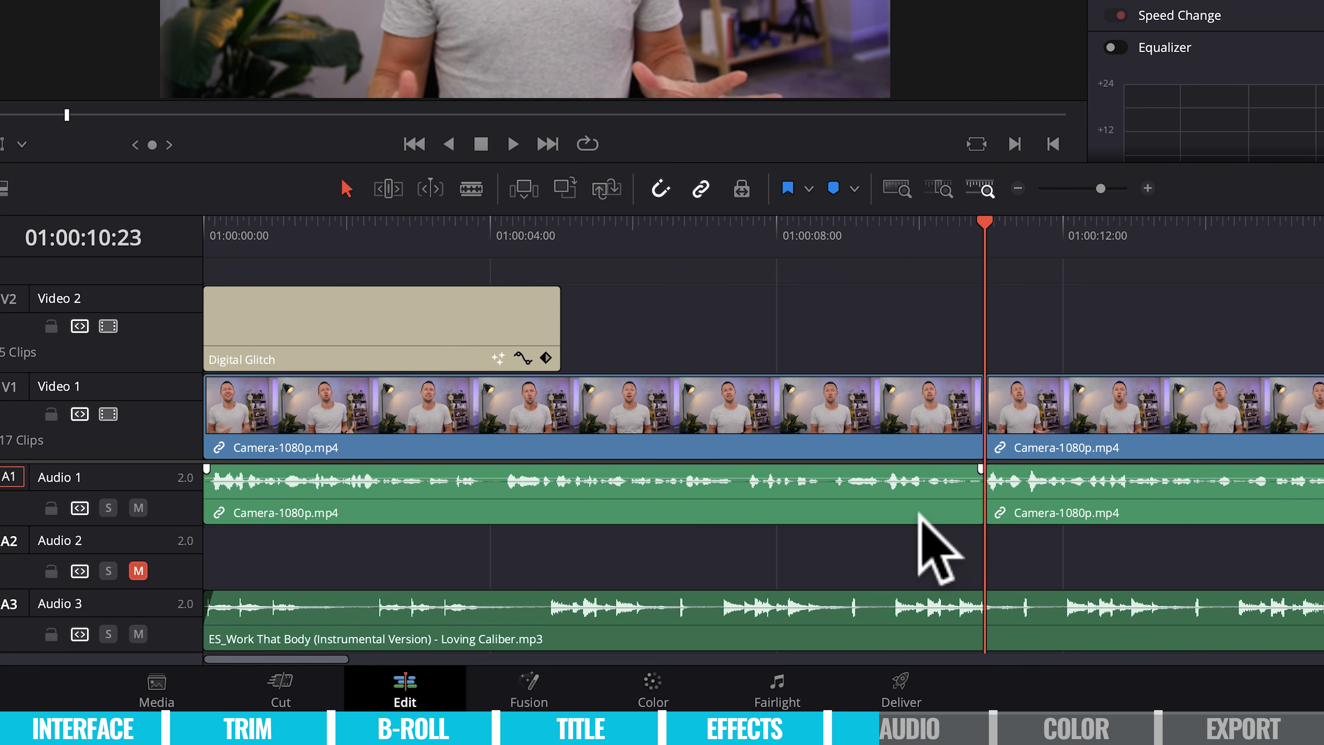
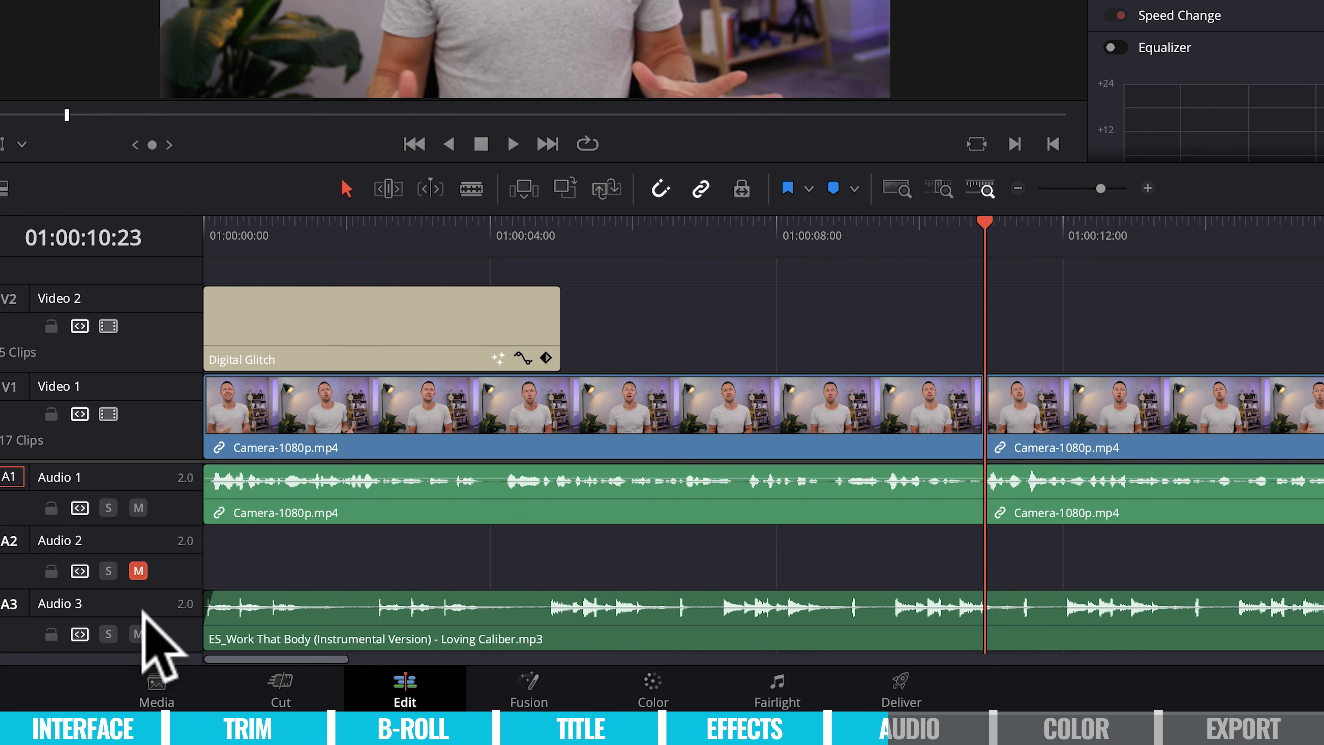
{"action": "left_click", "coordinate": [139, 634]}
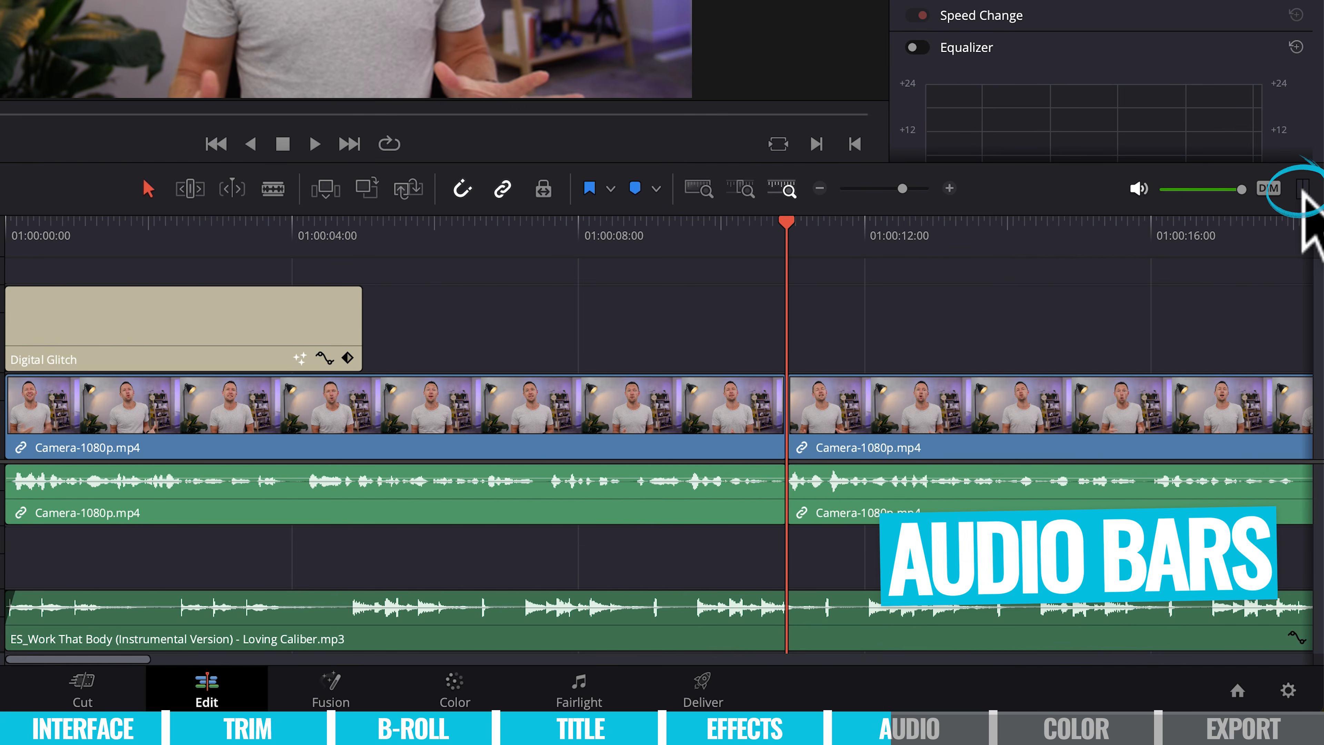
Show the audio Meters panel in the workspace
{"action": "left_click", "coordinate": [516, 11]}
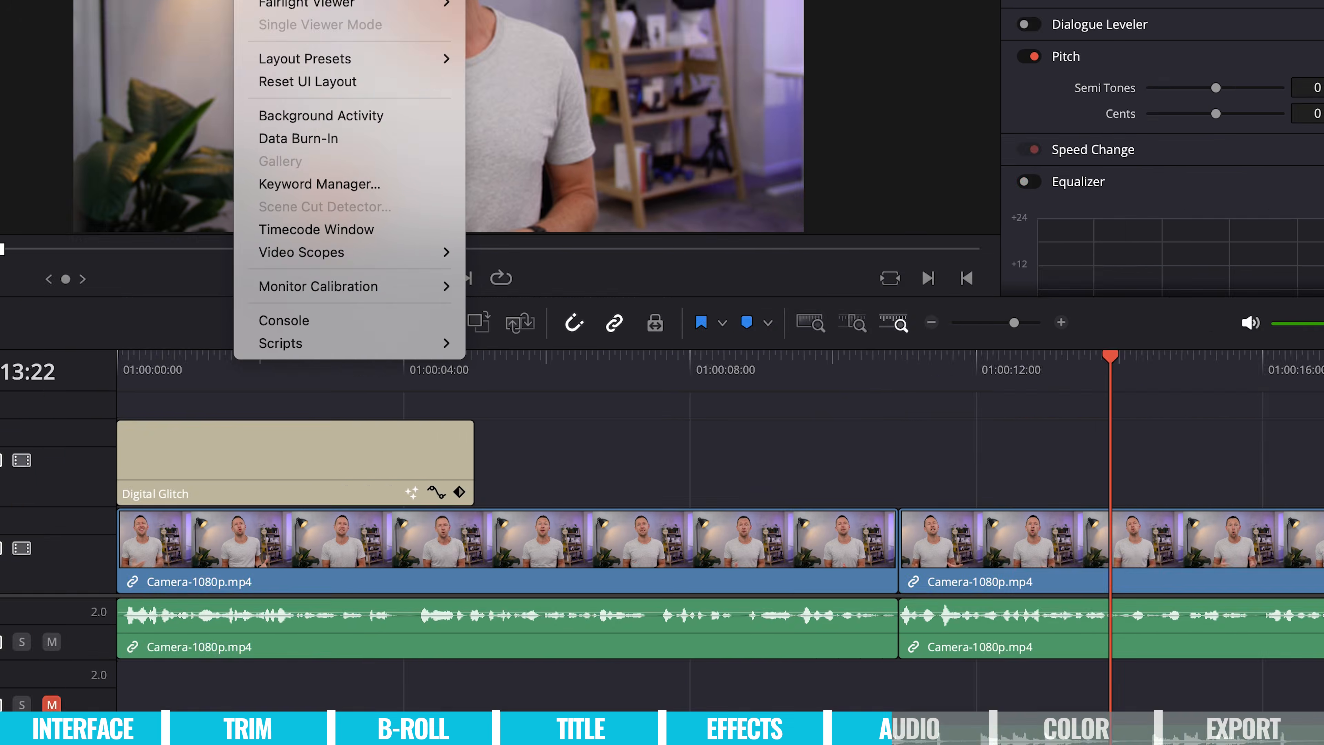
{"action": "mouse_move", "coordinate": [525, 113]}
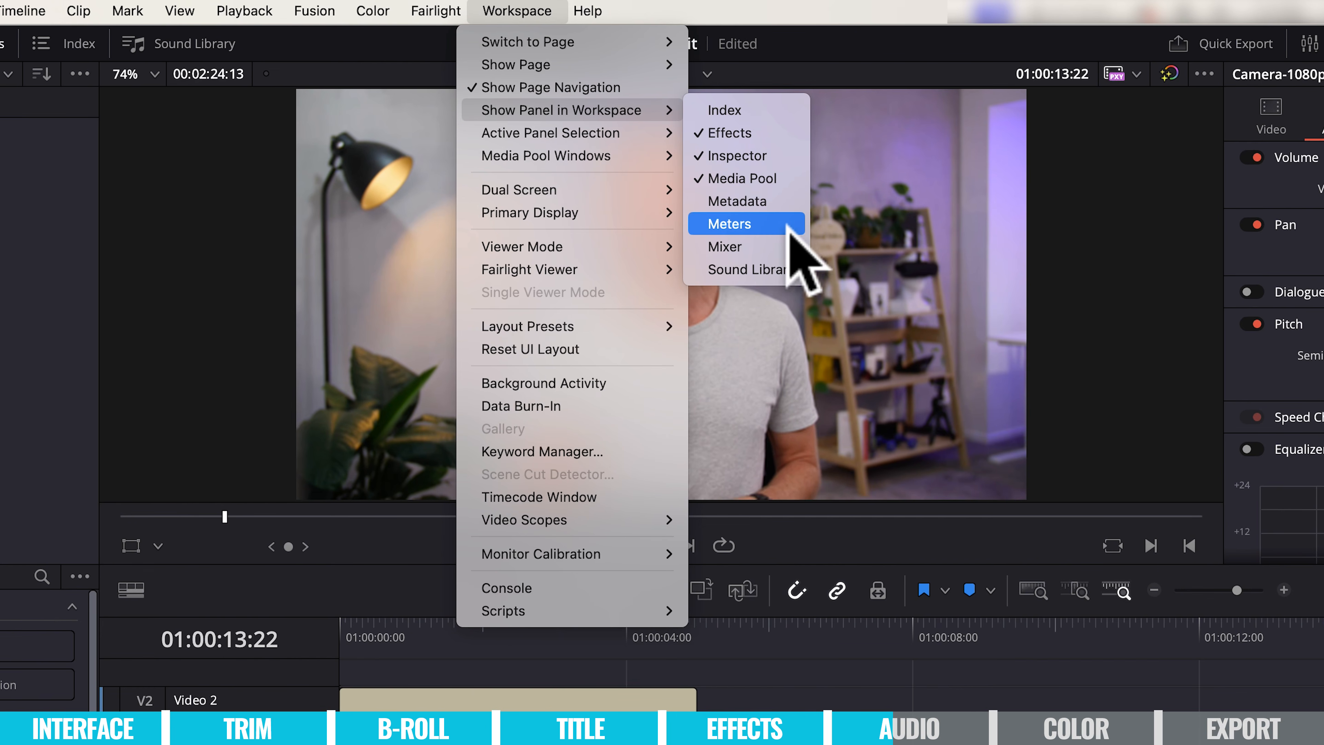
{"action": "left_click", "coordinate": [755, 224]}
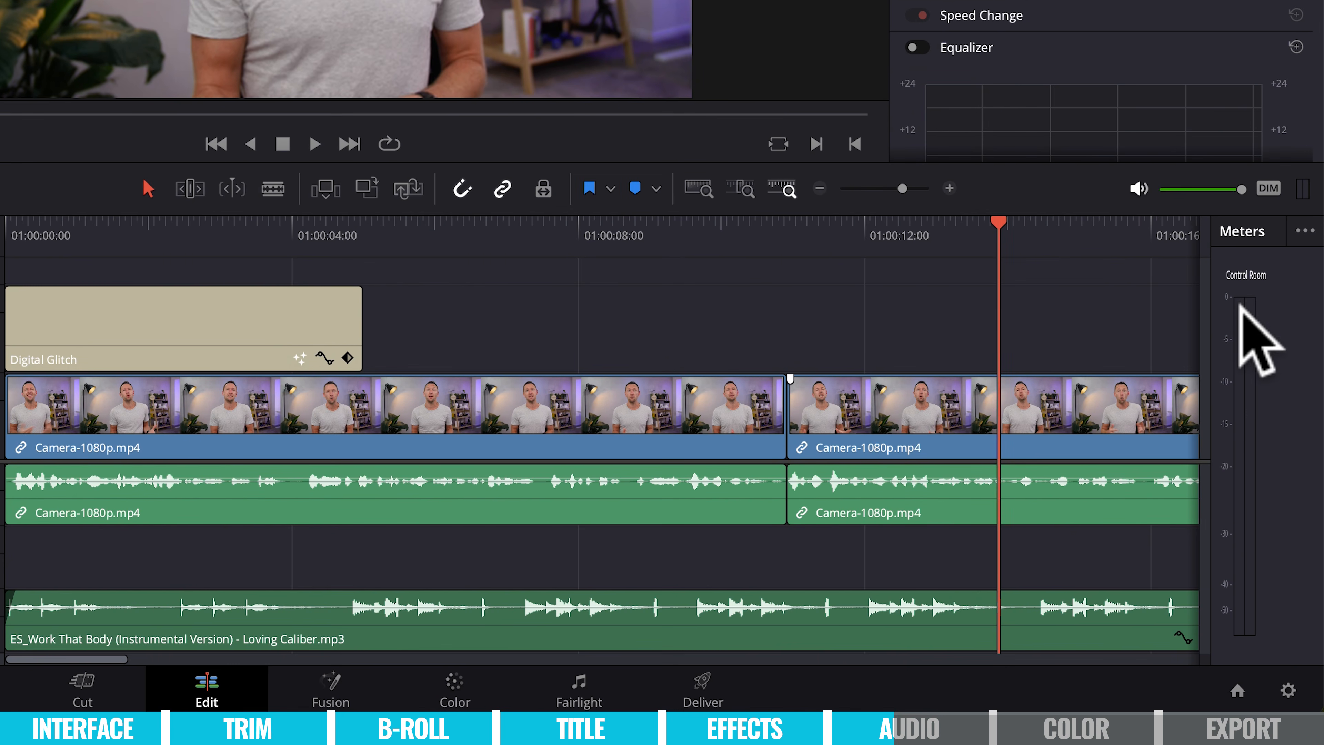
Play the timeline to check the voice level on the audio meters, and return to the timeline start
{"action": "left_click_drag", "start_coordinate": [677, 223], "coordinate": [6, 229]}
{"action": "key", "text": "space"}
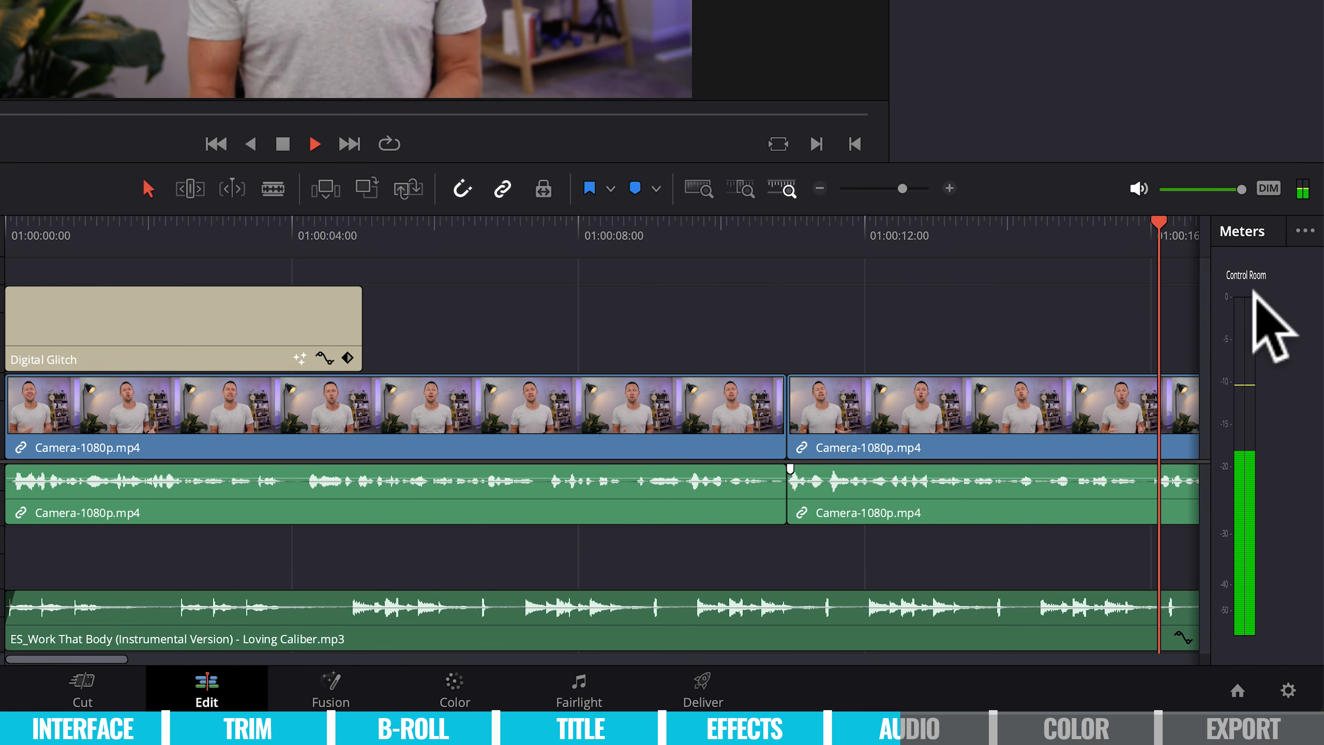
{"action": "key", "text": "space"}
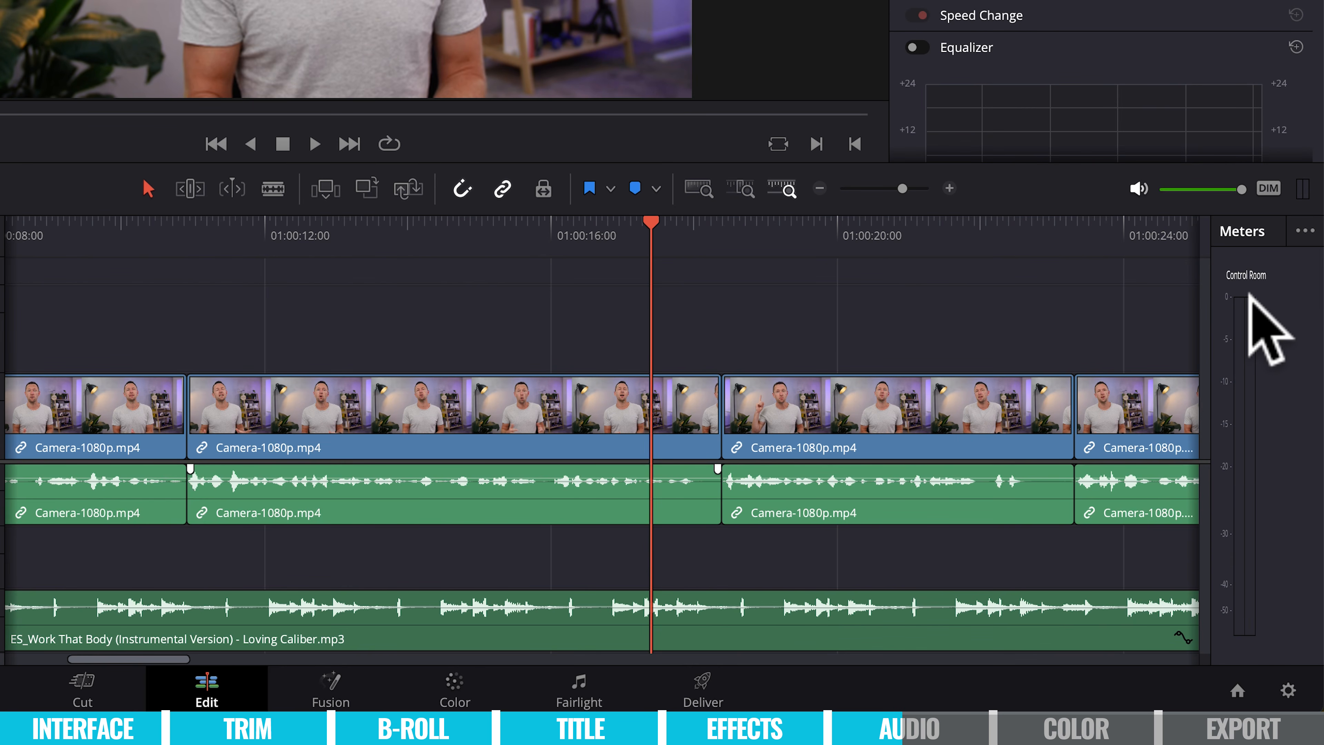
{"action": "left_click_drag", "start_coordinate": [70, 659], "coordinate": [3, 658]}
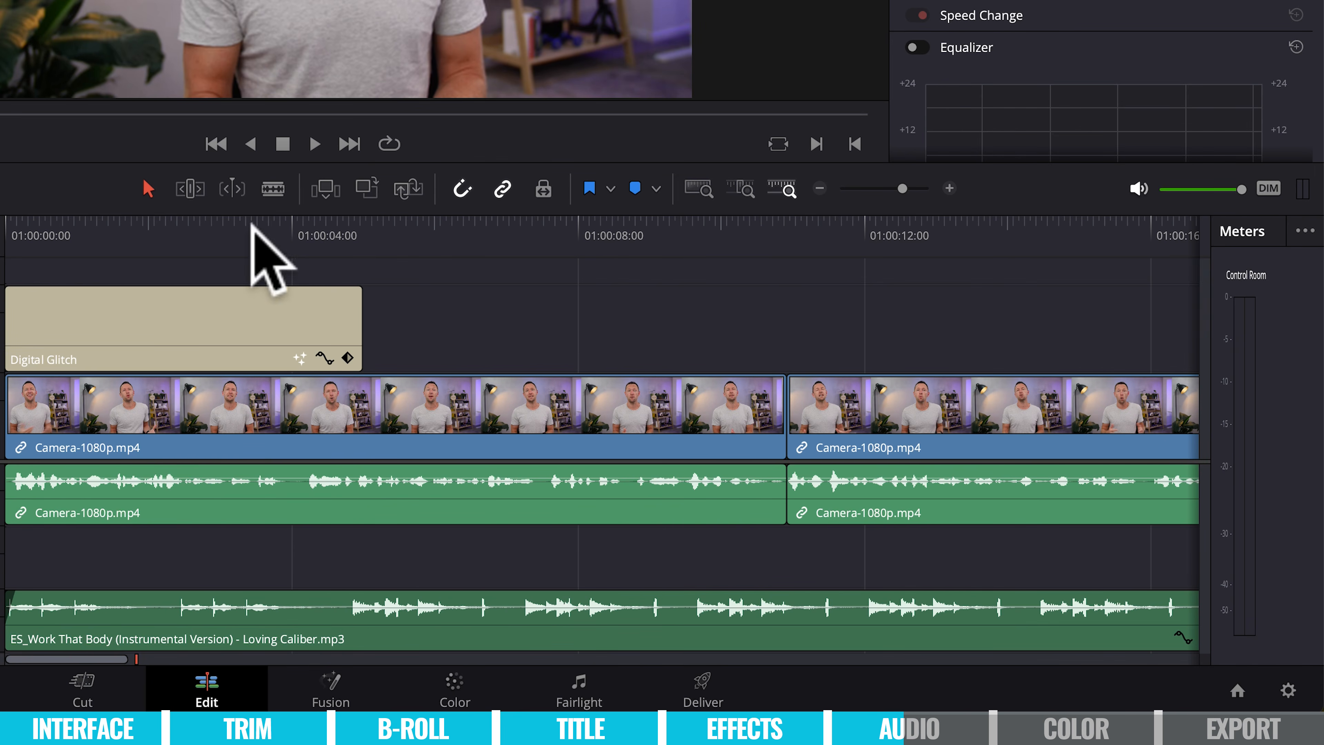
Adjust the first camera clip's audio volume, settling at 1.93 dB
{"action": "left_click", "coordinate": [248, 475]}
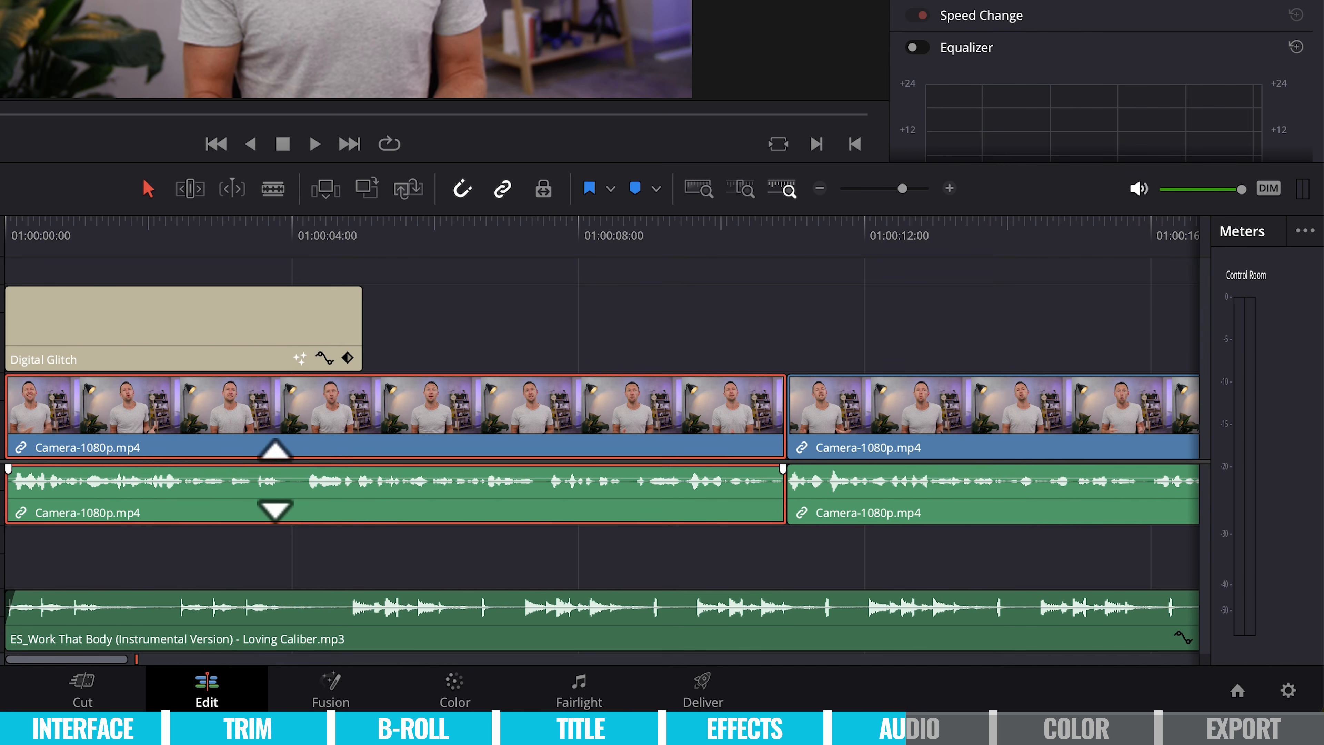
{"action": "left_click_drag", "start_coordinate": [394, 480], "coordinate": [392, 479]}
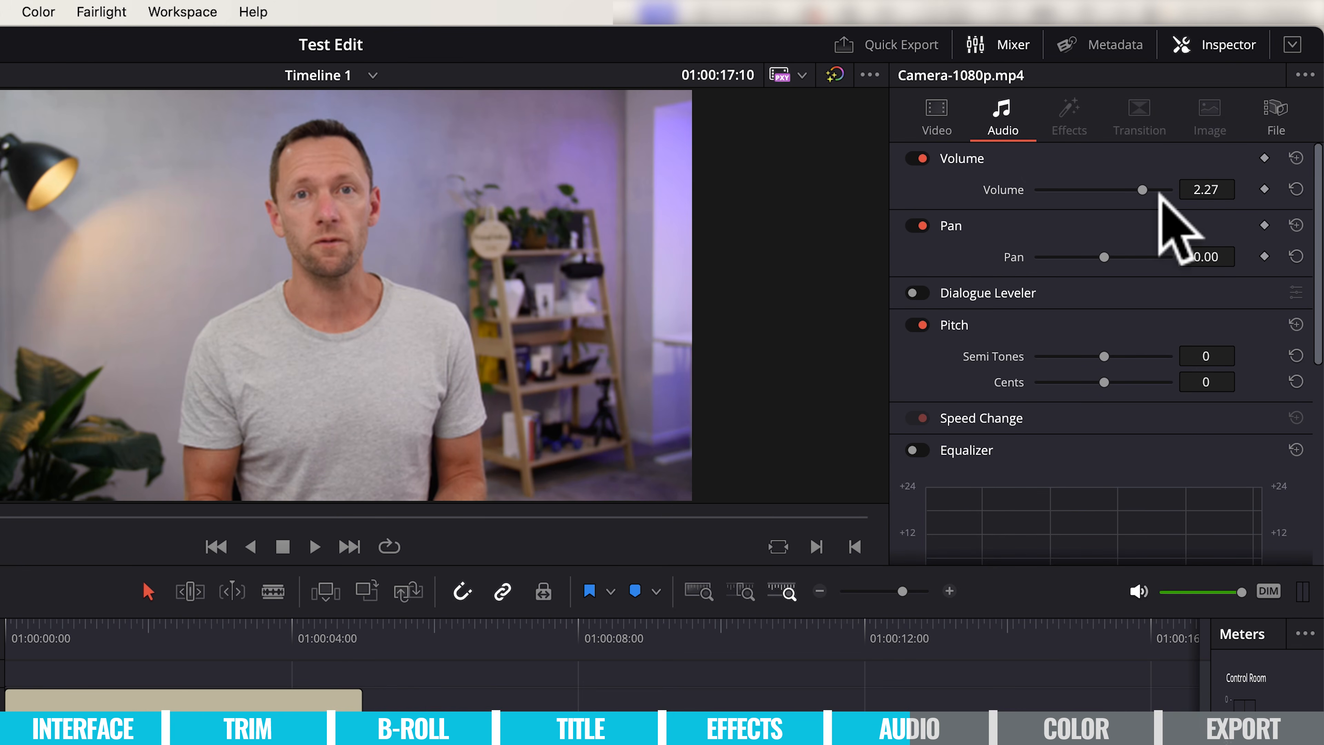
{"action": "mouse_move", "coordinate": [1142, 190]}
{"action": "left_mouse_down"}
{"action": "mouse_move", "coordinate": [1037, 190]}
{"action": "mouse_move", "coordinate": [1170, 191]}
{"action": "mouse_move", "coordinate": [1143, 190]}
{"action": "left_mouse_up"}
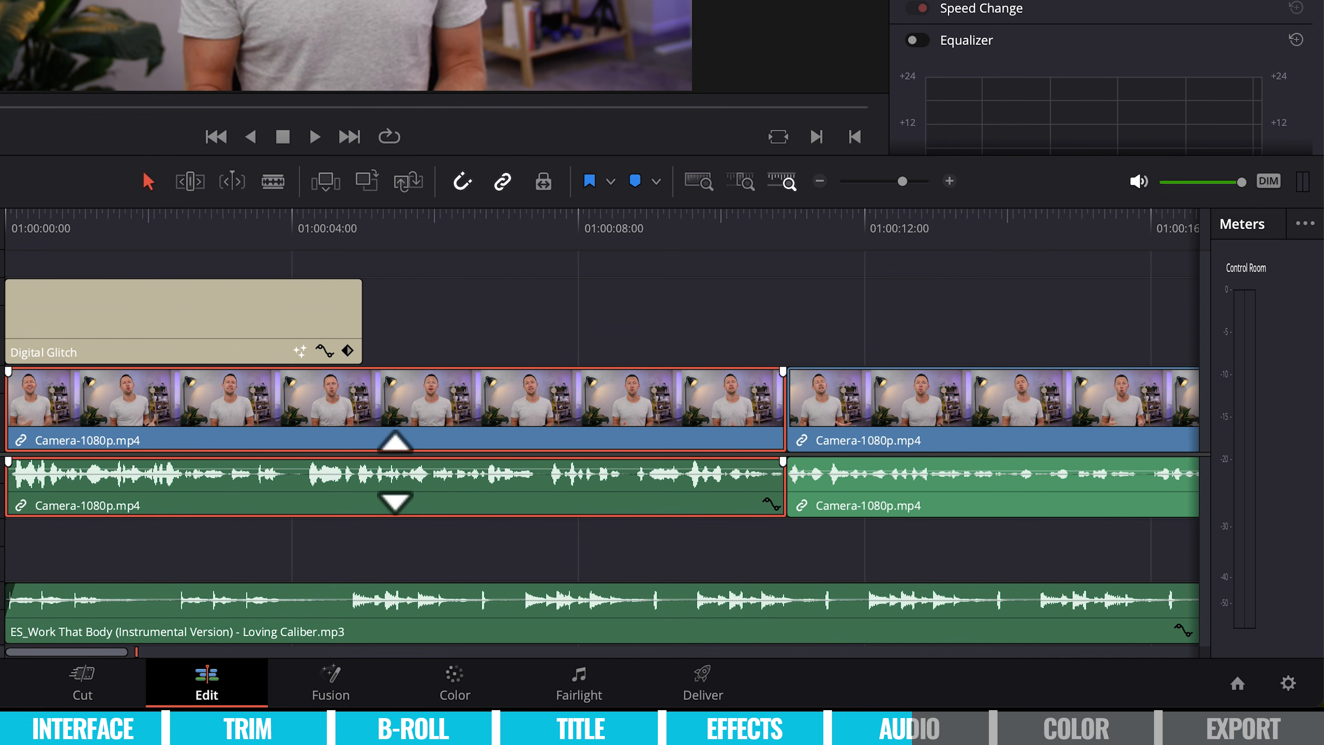
{"action": "left_click_drag", "start_coordinate": [393, 467], "coordinate": [416, 467]}
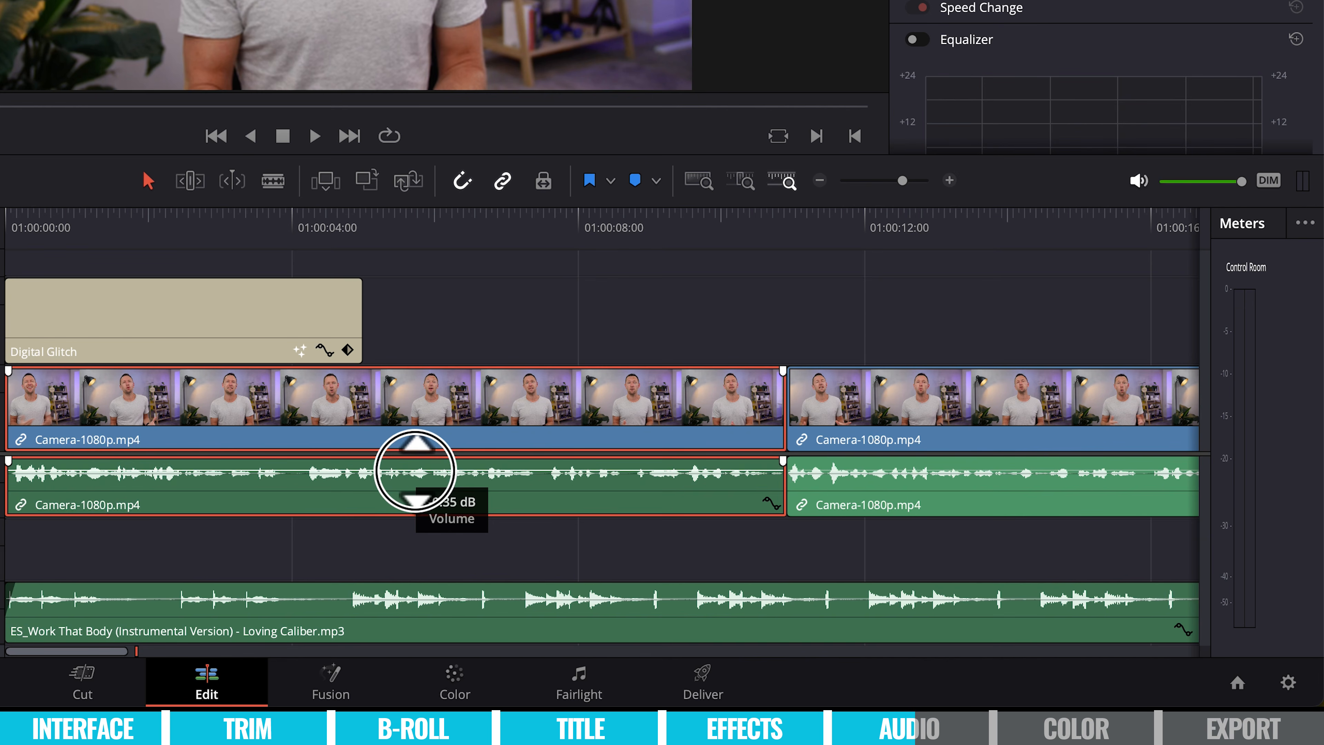
{"action": "left_click_drag", "start_coordinate": [415, 467], "coordinate": [416, 468]}
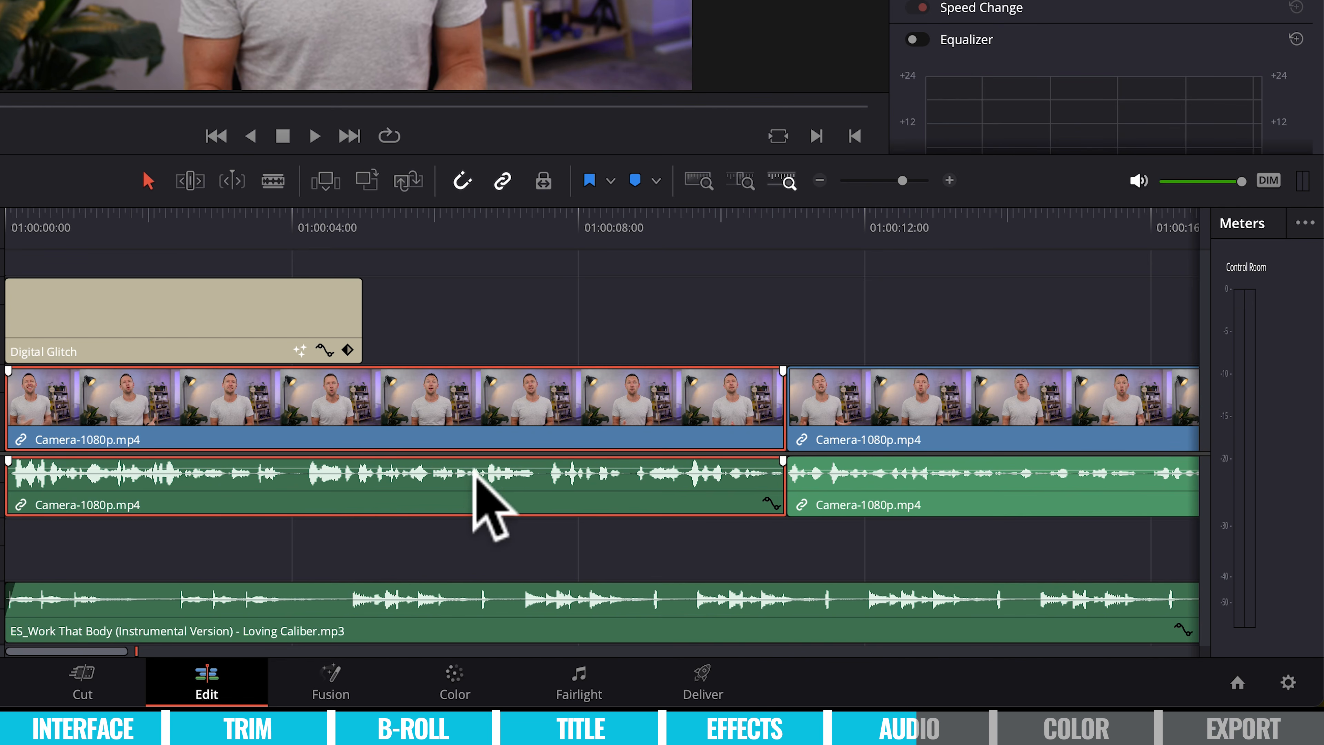
{"action": "left_click_drag", "start_coordinate": [477, 466], "coordinate": [478, 466]}
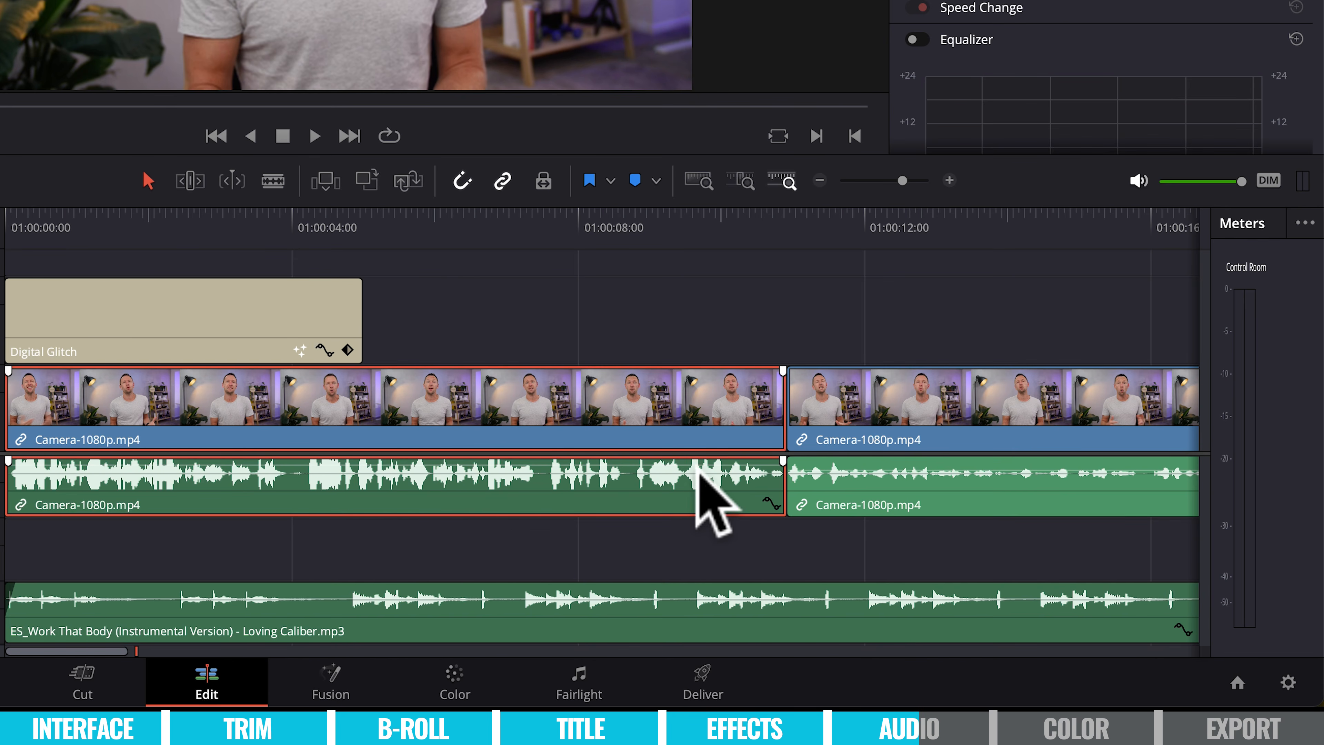
{"action": "left_click_drag", "start_coordinate": [689, 467], "coordinate": [685, 465]}
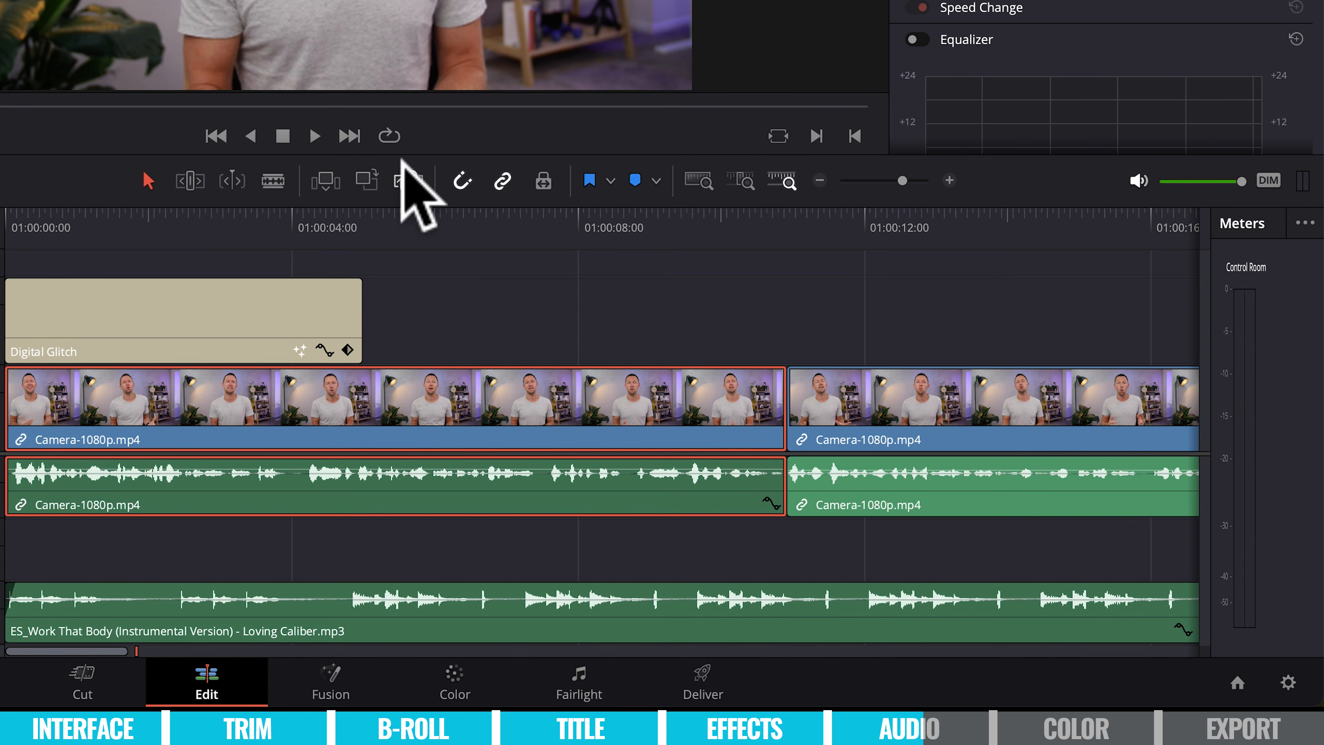
Play the timeline to compare the first camera clip's adjusted level with the following clips on the meters
{"action": "left_click", "coordinate": [316, 136]}
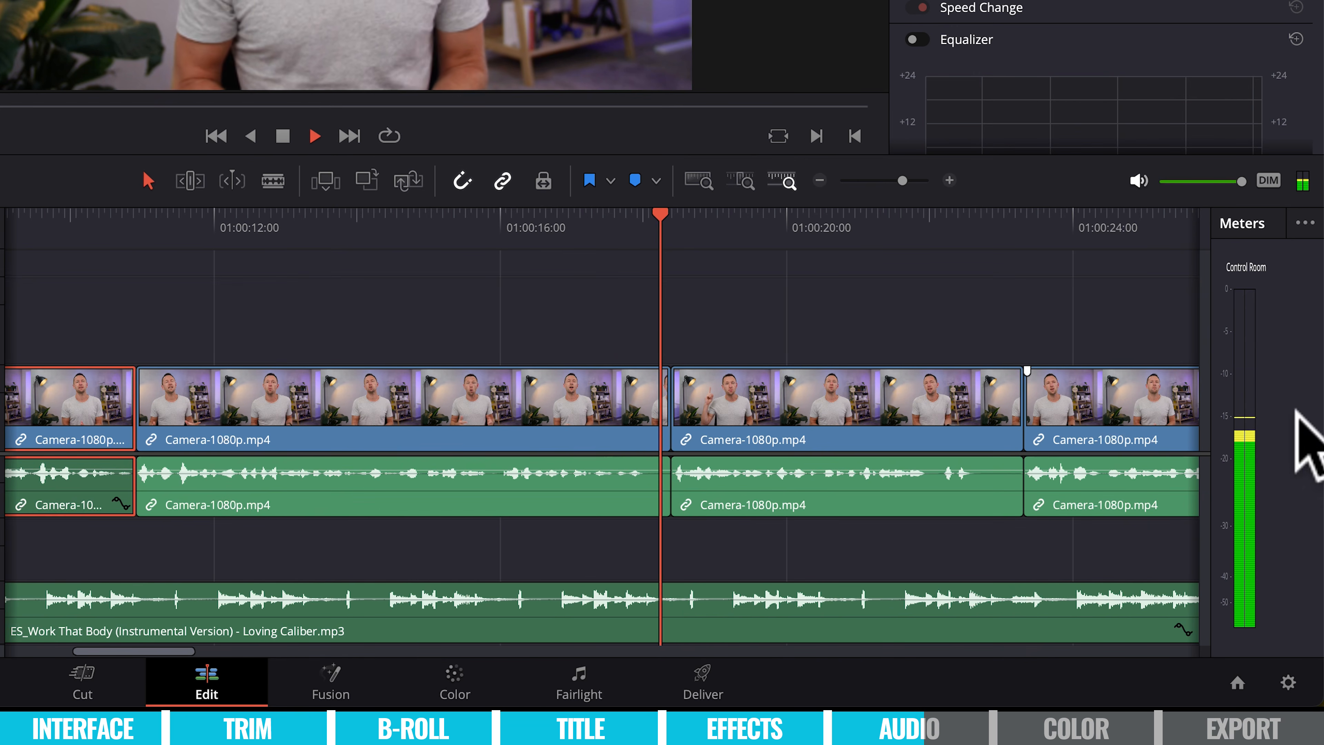
{"action": "left_click_drag", "start_coordinate": [453, 228], "coordinate": [465, 215]}
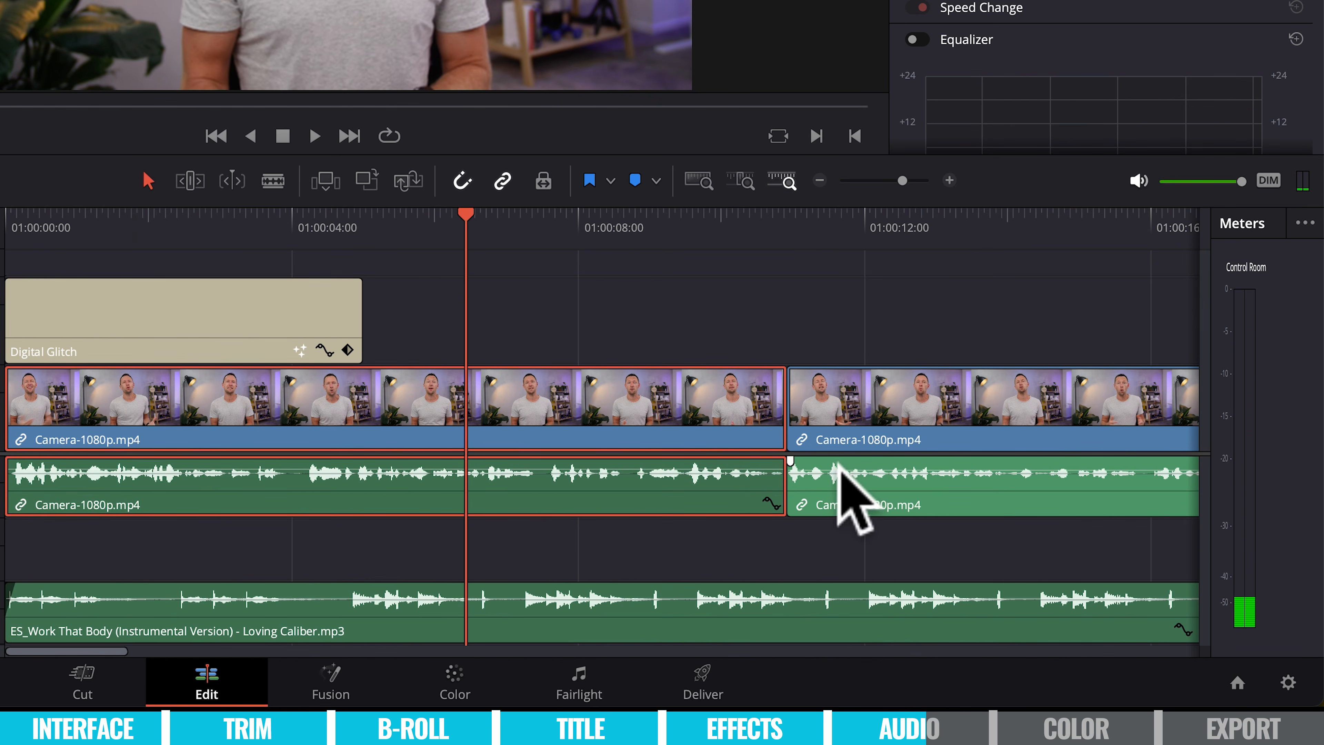
{"action": "left_click", "coordinate": [902, 475]}
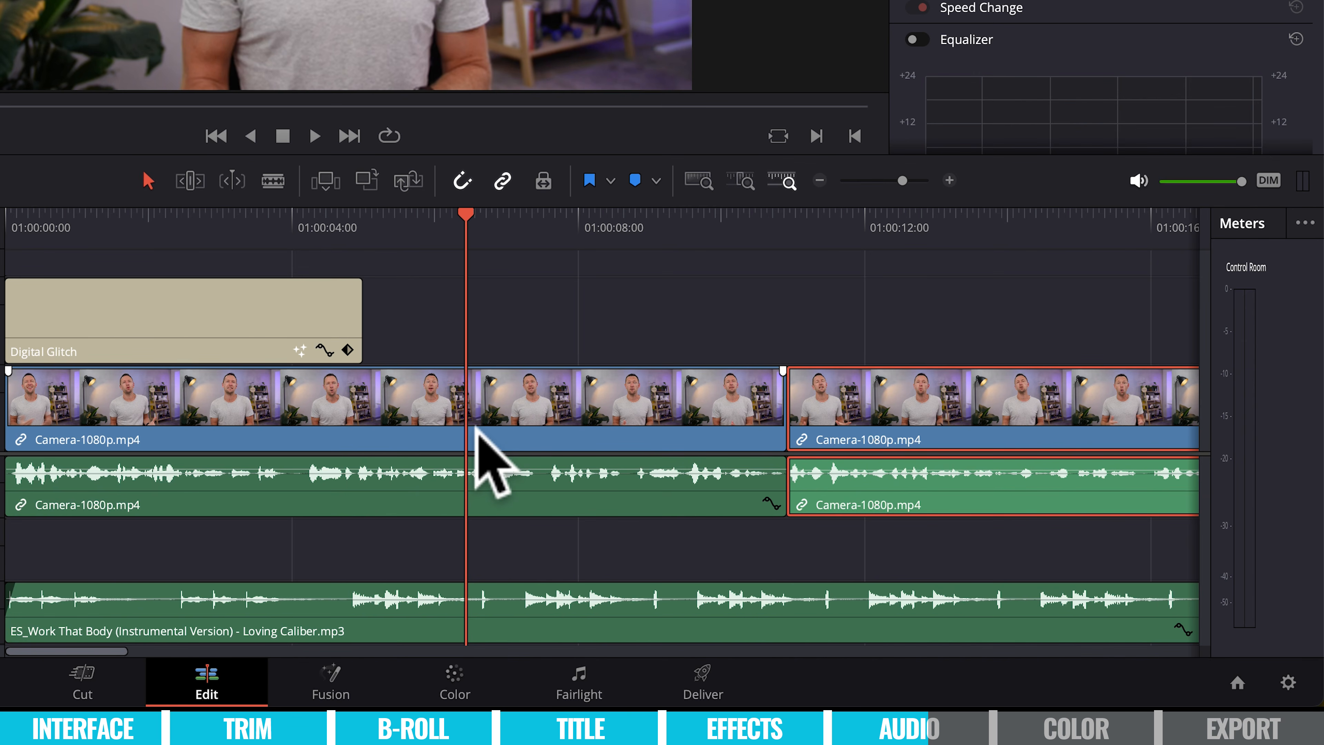
{"action": "left_click", "coordinate": [407, 488]}
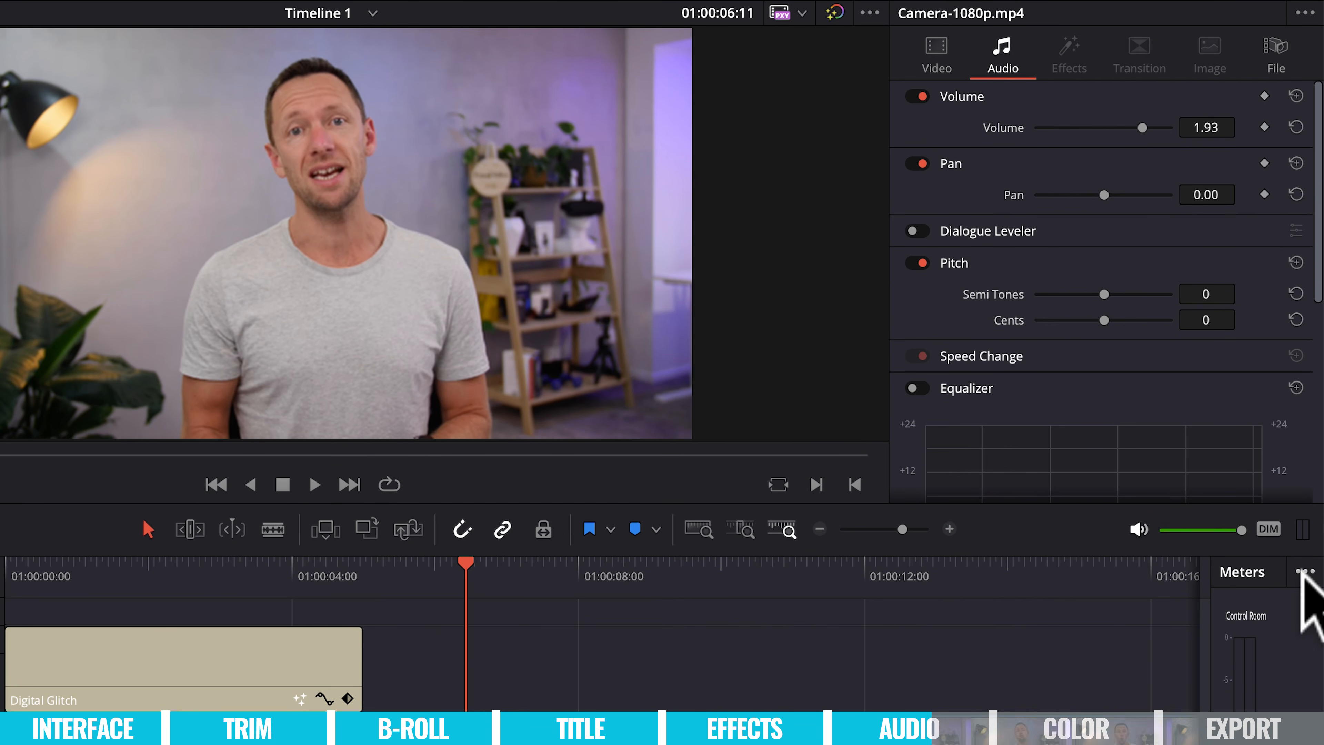
Switch the Meters panel to the Mixer and widen it until the faders of all audio tracks show
{"action": "left_click", "coordinate": [1304, 633]}
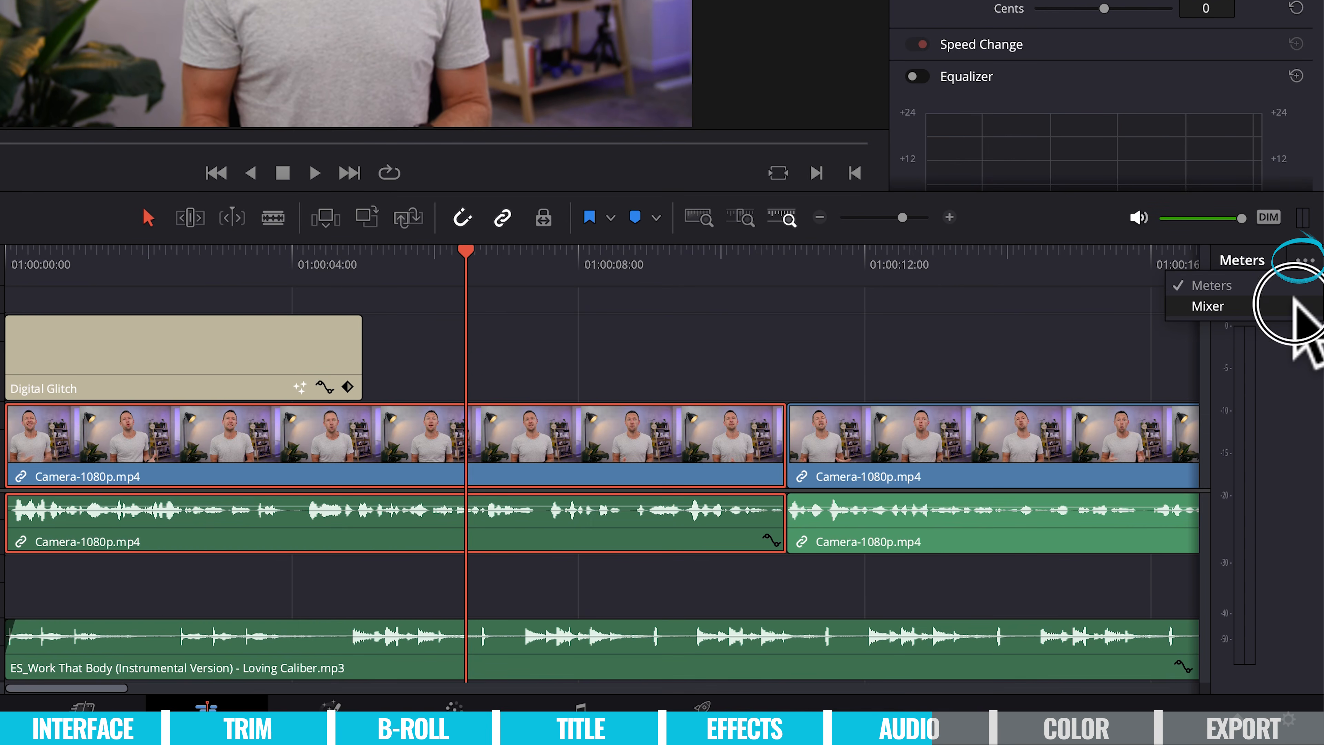
{"action": "left_click", "coordinate": [1294, 305]}
{"action": "left_click_drag", "start_coordinate": [1102, 437], "coordinate": [1027, 452]}
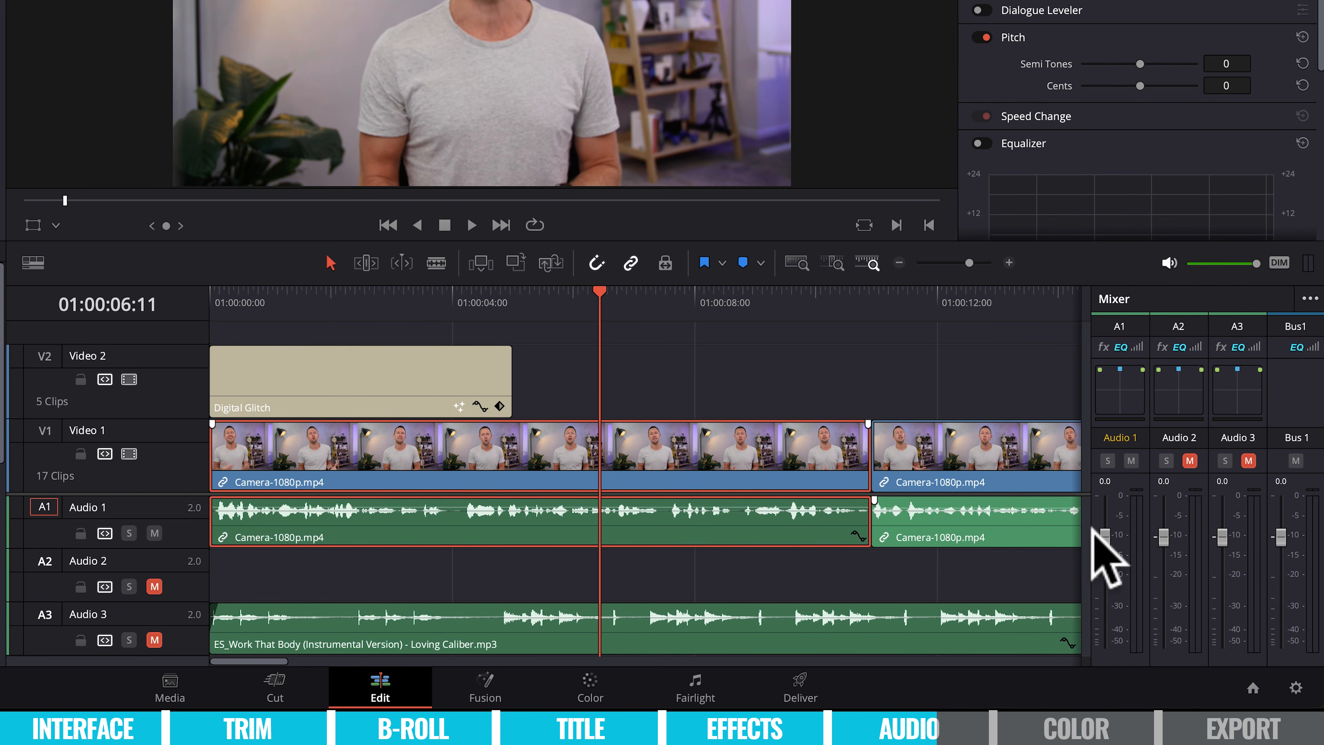
Set the mixer fader of Audio 1 to -0.2 and that of Audio 3 to +0.5
{"action": "mouse_move", "coordinate": [1103, 530]}
{"action": "left_mouse_down"}
{"action": "mouse_move", "coordinate": [1108, 550]}
{"action": "mouse_move", "coordinate": [1107, 534]}
{"action": "left_mouse_up"}
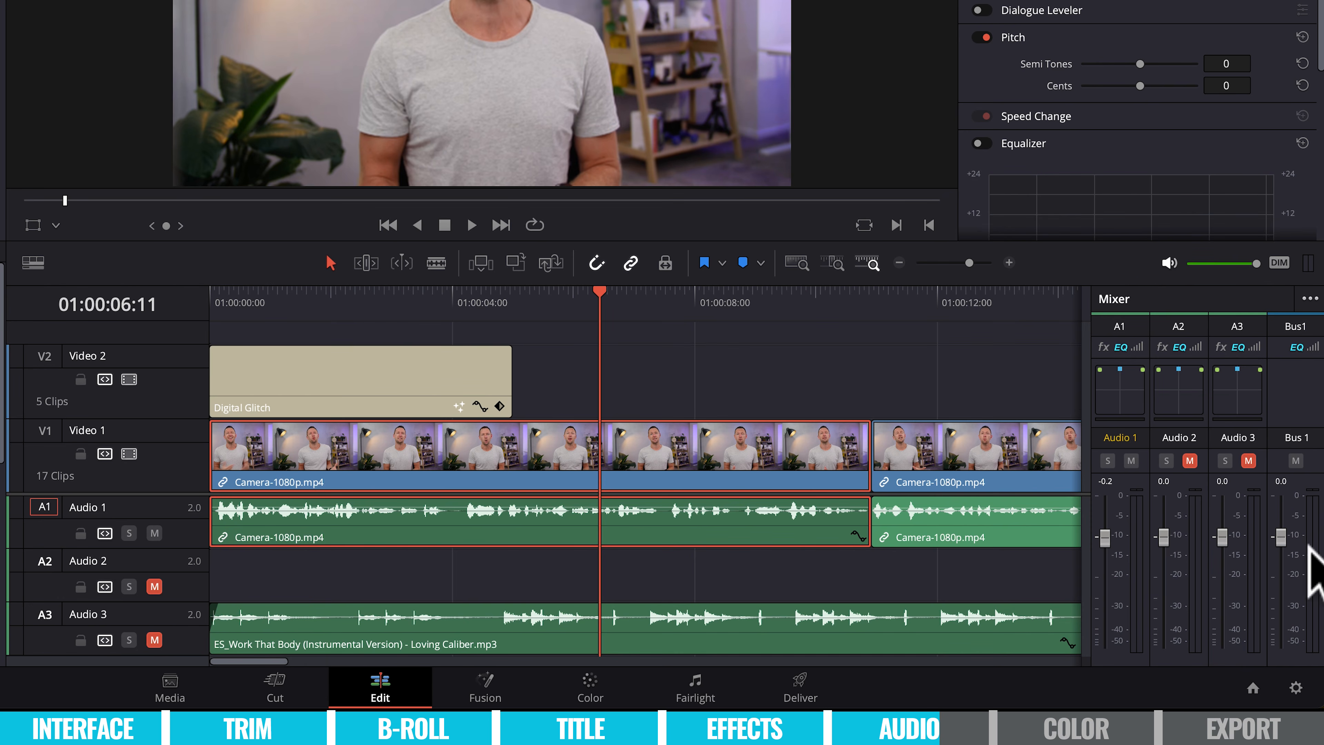
{"action": "left_click_drag", "start_coordinate": [1222, 536], "coordinate": [1222, 535]}
{"action": "left_click", "coordinate": [460, 320]}
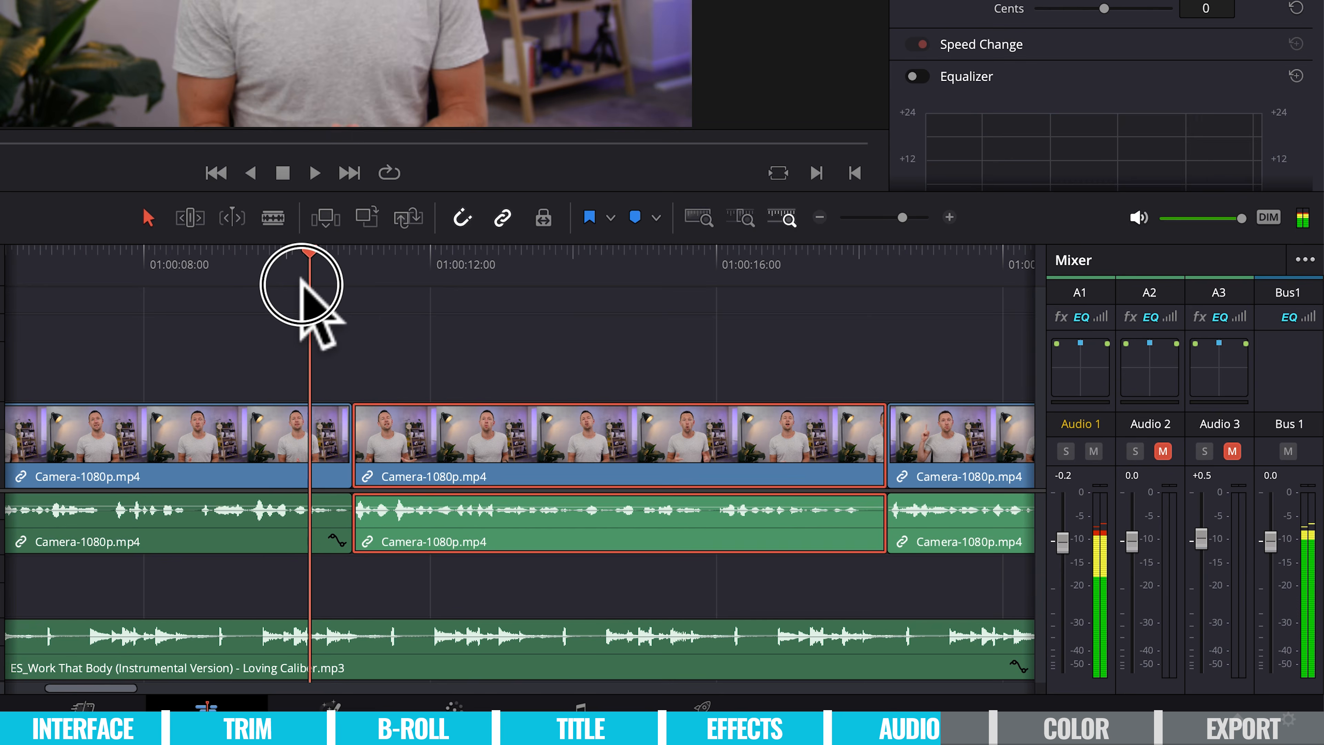
Try to split a middle section out of the second camera clip and lower that section's volume
{"action": "left_click_drag", "start_coordinate": [301, 282], "coordinate": [397, 251]}
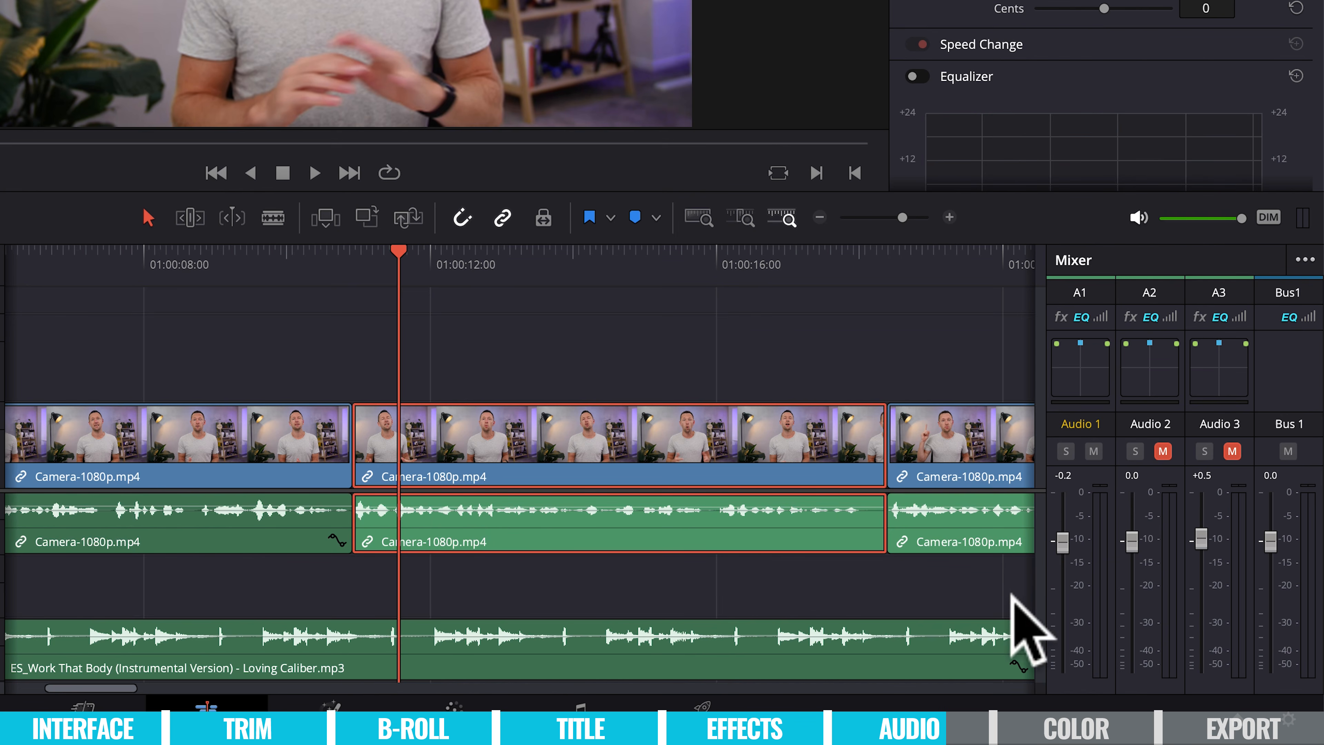
{"action": "left_click_drag", "start_coordinate": [459, 261], "coordinate": [633, 261]}
{"action": "key", "text": "ctrl+b"}
{"action": "key", "text": "ctrl+b"}
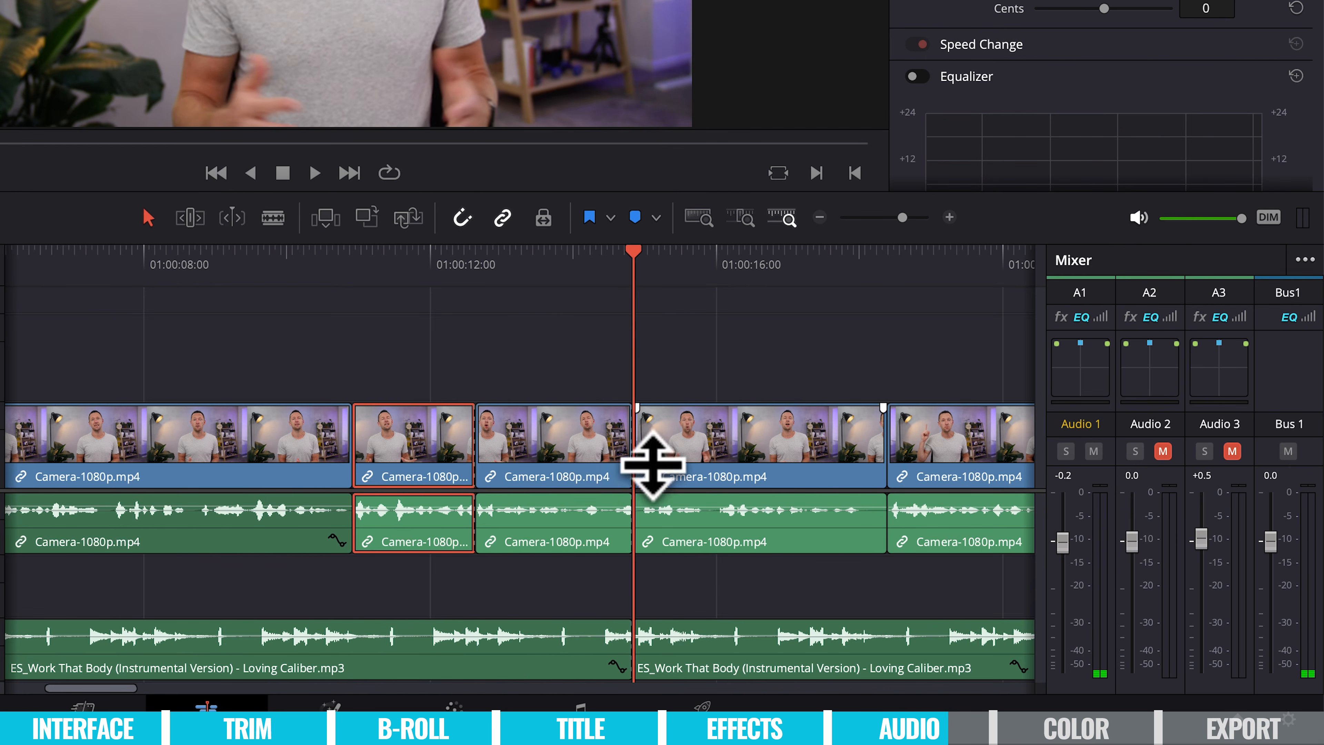
{"action": "left_click_drag", "start_coordinate": [547, 506], "coordinate": [547, 516]}
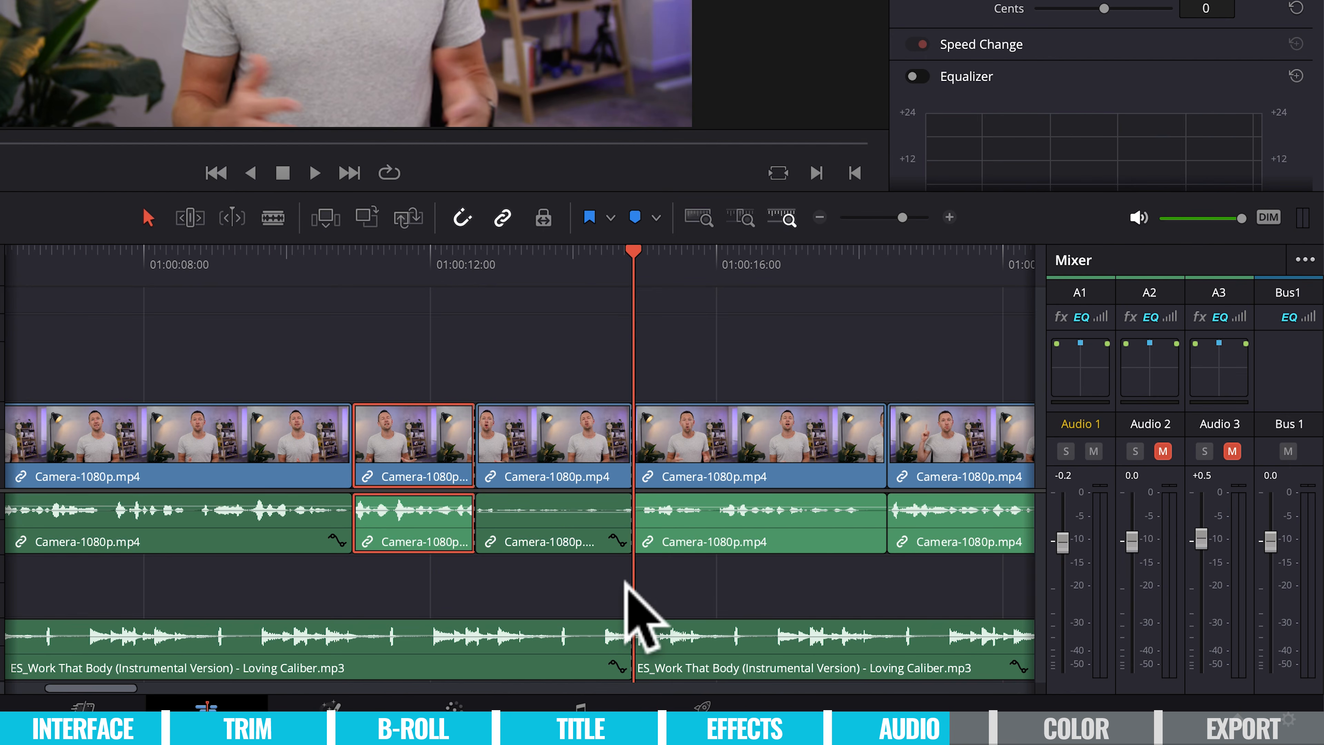
Undo the section's volume change and the cuts in the second camera clip
{"action": "key", "text": "ctrl+z"}
{"action": "key", "text": "ctrl+z"}
{"action": "key", "text": "ctrl+z"}
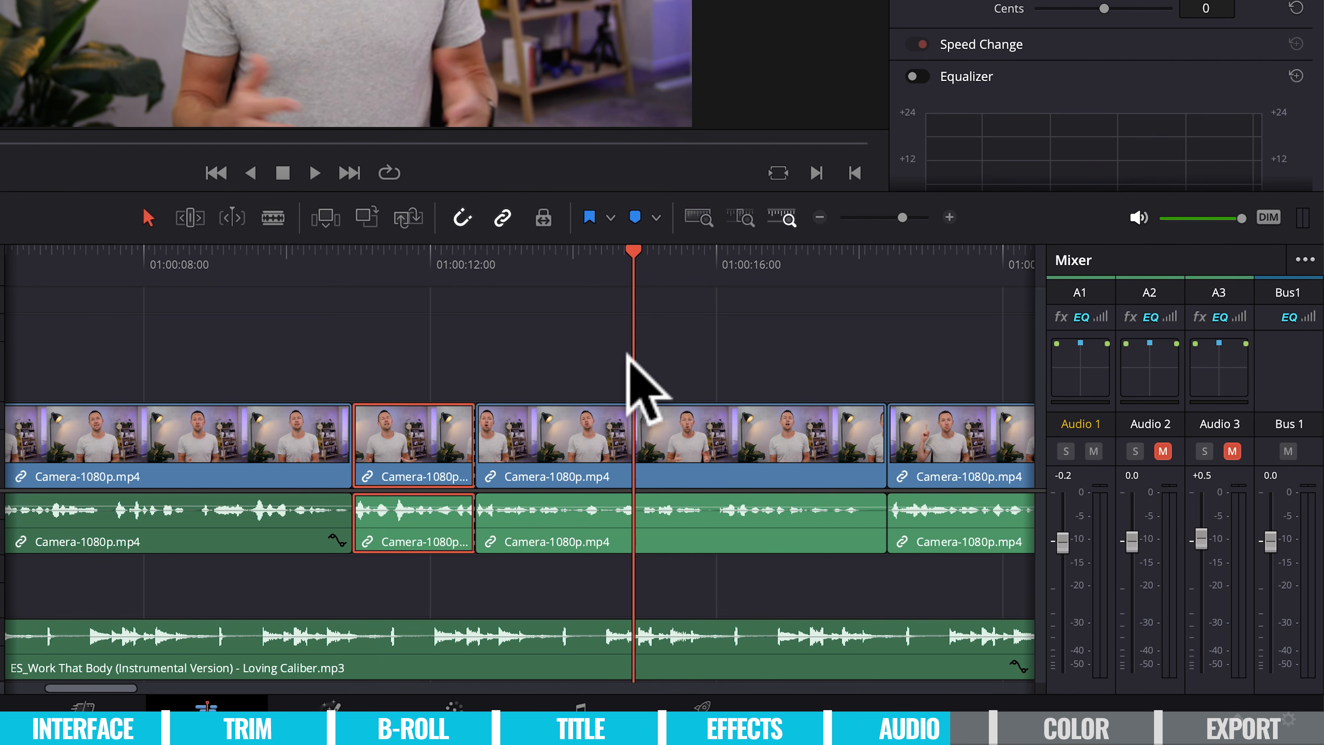
Keyframe the second camera clip's volume at 01:00:12:15 and again at 01:00:12:24, lowering the latter to -6.72
{"action": "left_click", "coordinate": [463, 264]}
{"action": "mouse_move", "coordinate": [463, 264]}
{"action": "left_mouse_down"}
{"action": "mouse_move", "coordinate": [484, 267]}
{"action": "mouse_move", "coordinate": [458, 276]}
{"action": "mouse_move", "coordinate": [473, 276]}
{"action": "left_mouse_up"}
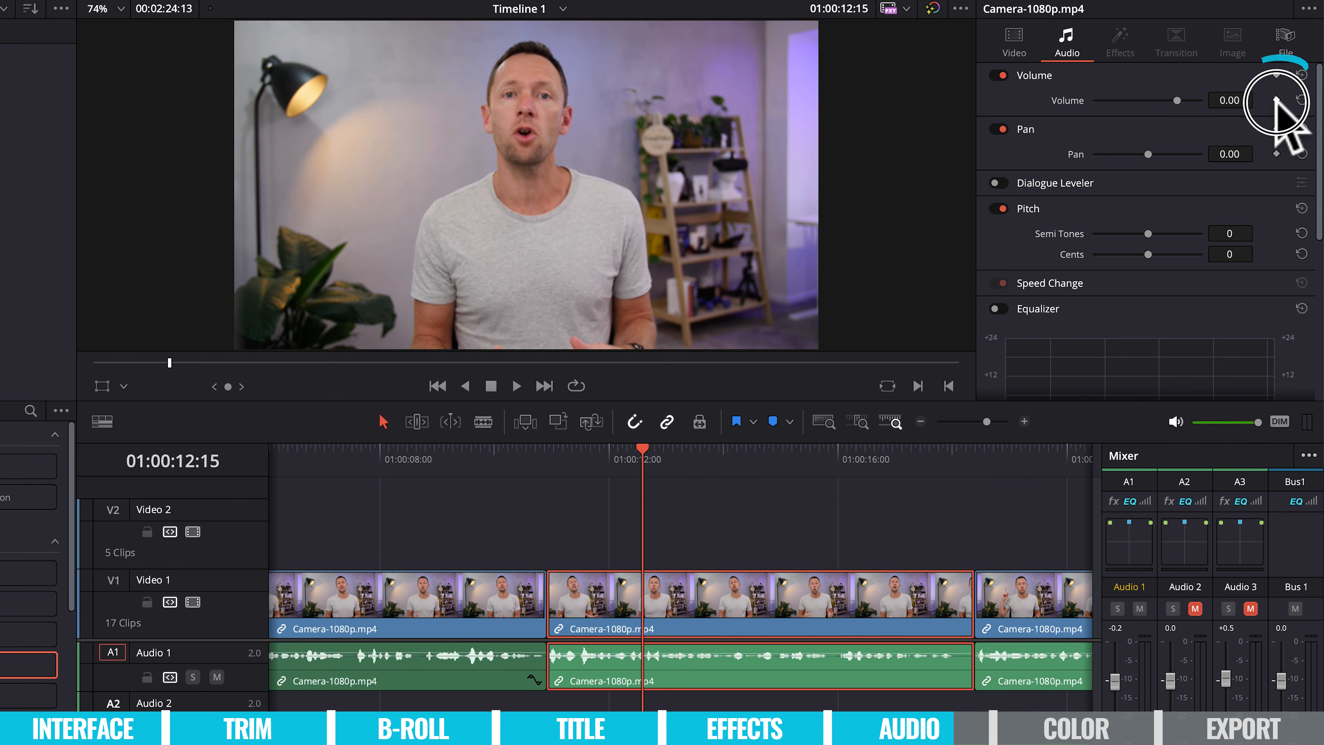
{"action": "left_click", "coordinate": [1275, 99]}
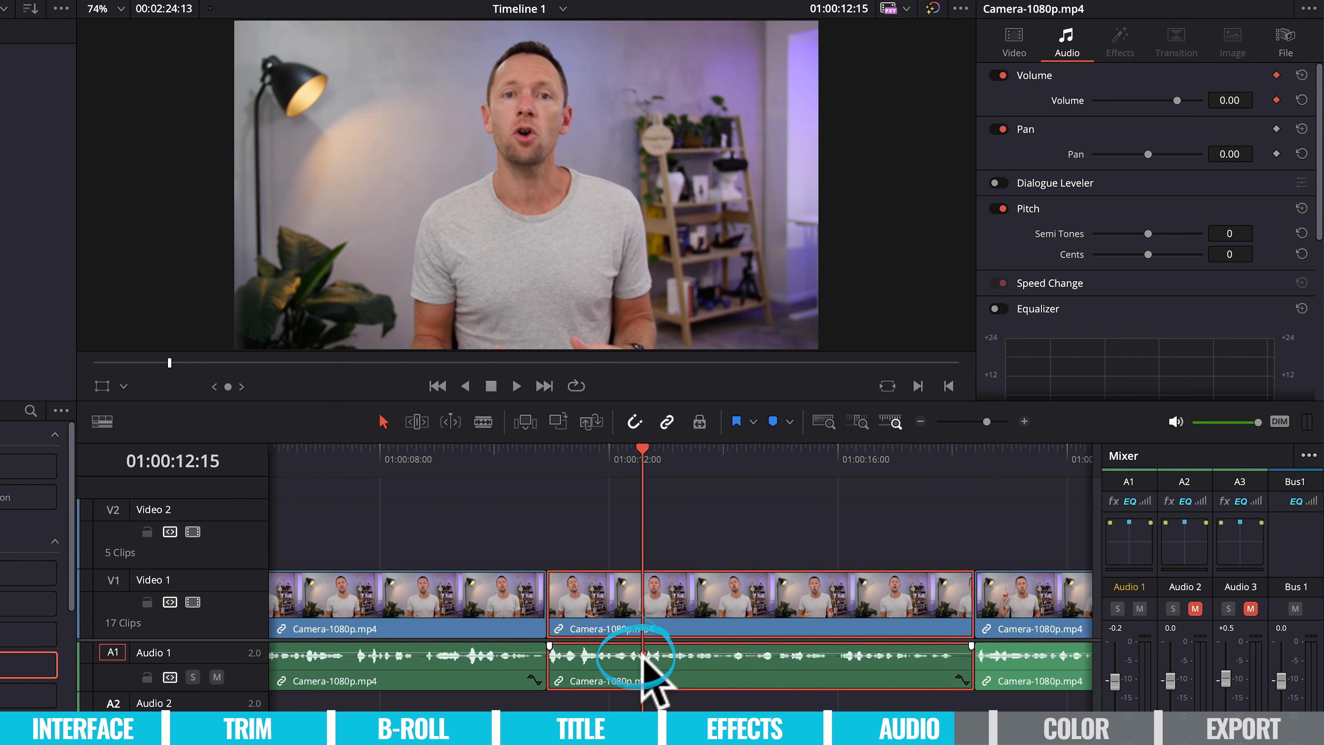
{"action": "mouse_move", "coordinate": [642, 449]}
{"action": "left_mouse_down"}
{"action": "mouse_move", "coordinate": [667, 450]}
{"action": "mouse_move", "coordinate": [630, 466]}
{"action": "mouse_move", "coordinate": [642, 466]}
{"action": "left_mouse_up"}
{"action": "left_click", "coordinate": [1275, 99]}
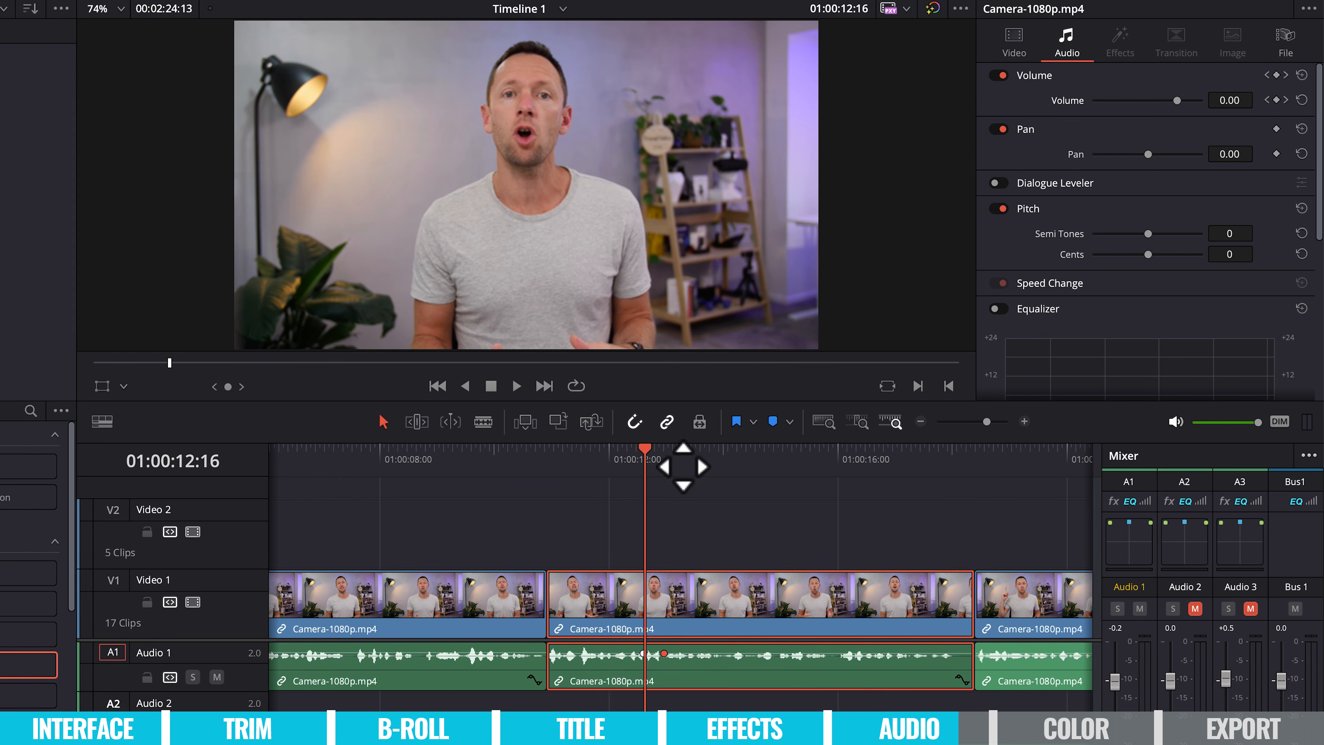
{"action": "left_click_drag", "start_coordinate": [644, 443], "coordinate": [664, 448]}
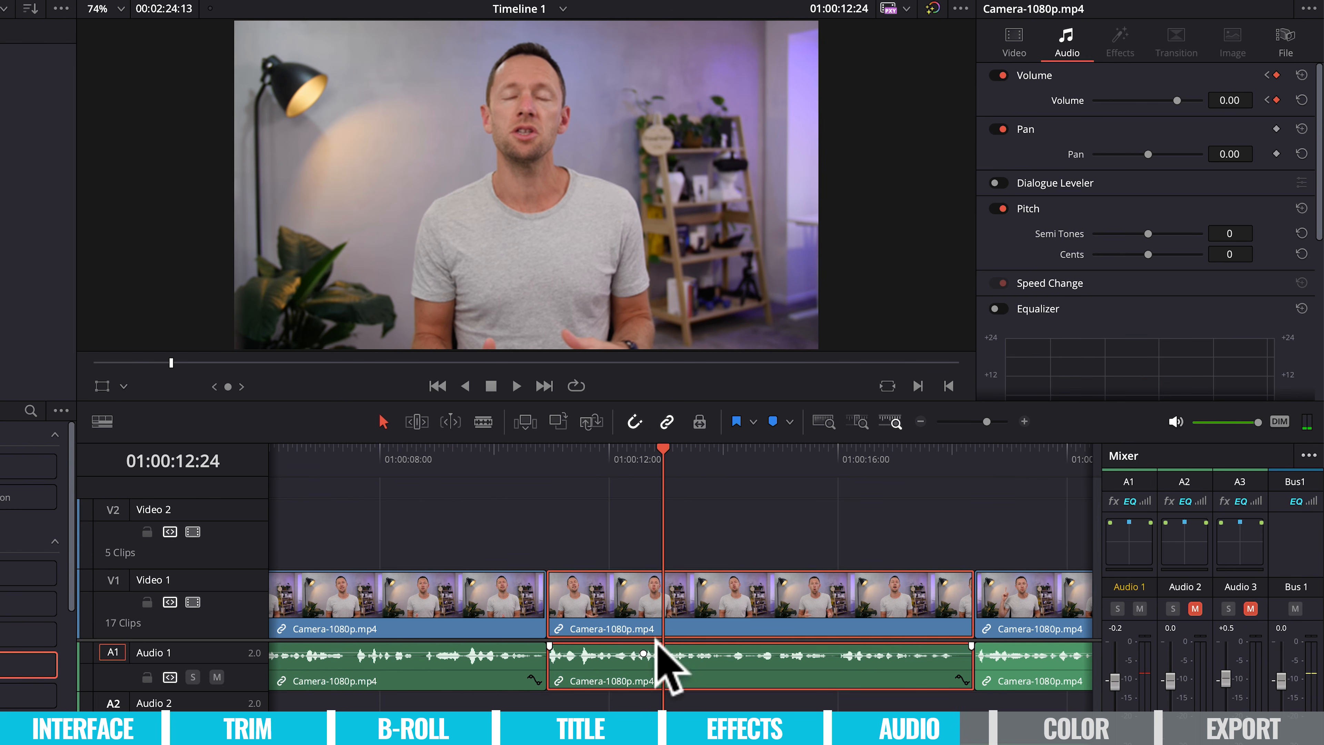
{"action": "left_click_drag", "start_coordinate": [1177, 102], "coordinate": [1171, 103]}
Add a -6.72 volume keyframe at 01:00:14:23 on the second camera clip and raise its volume again at 01:00:15:11
{"action": "left_click_drag", "start_coordinate": [665, 449], "coordinate": [774, 464]}
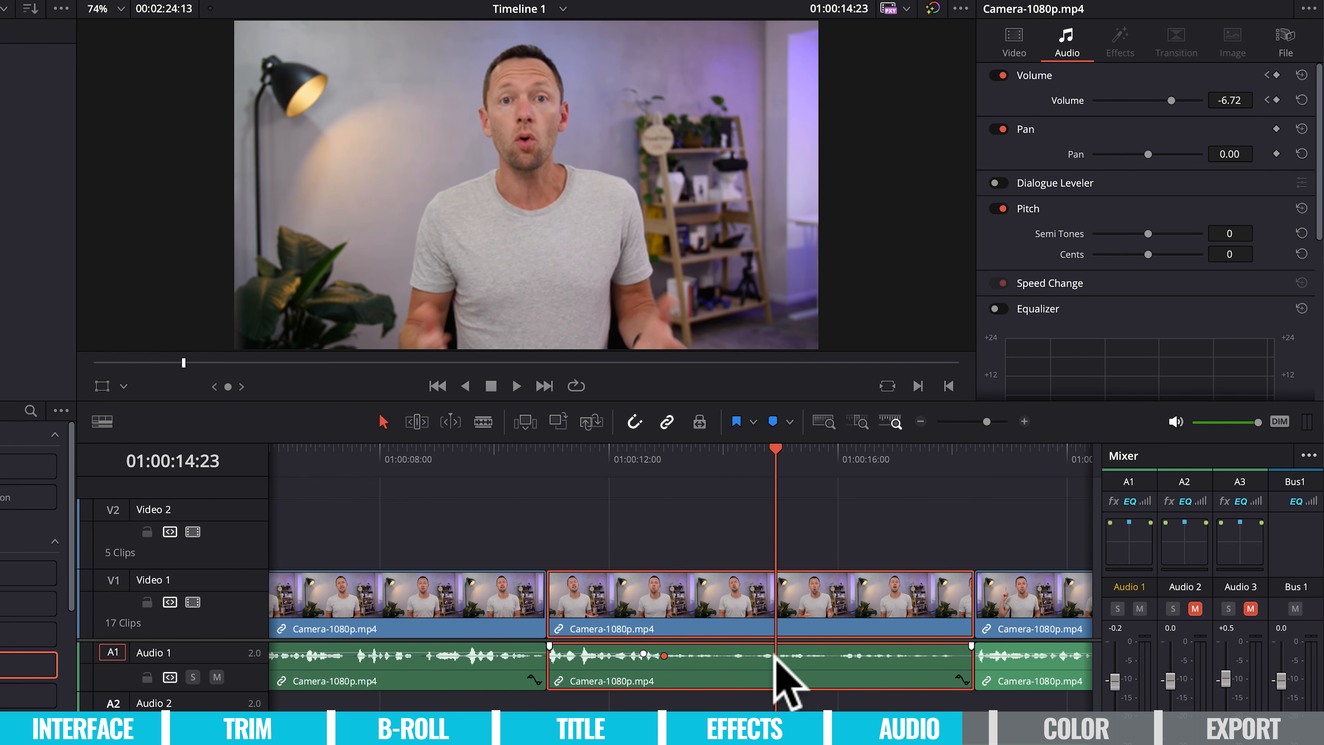
{"action": "left_click", "coordinate": [1276, 100]}
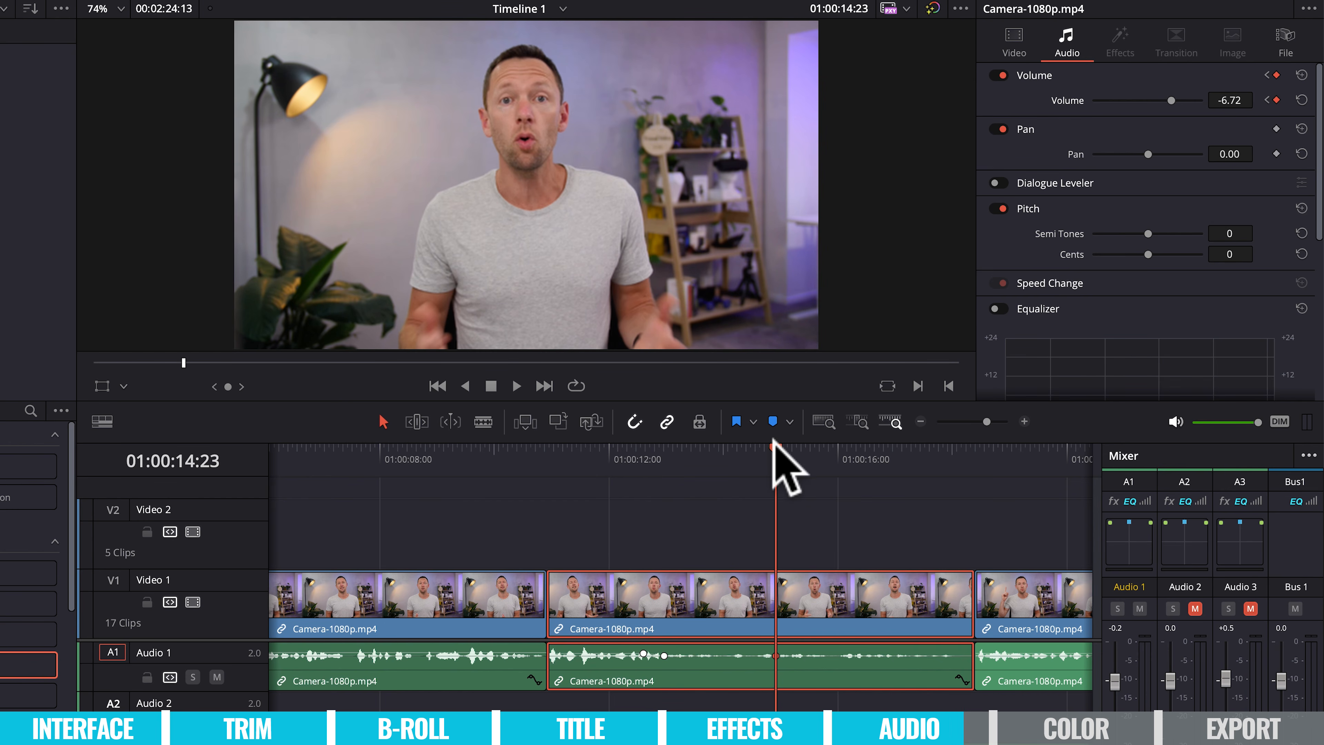
{"action": "left_click_drag", "start_coordinate": [776, 448], "coordinate": [804, 448]}
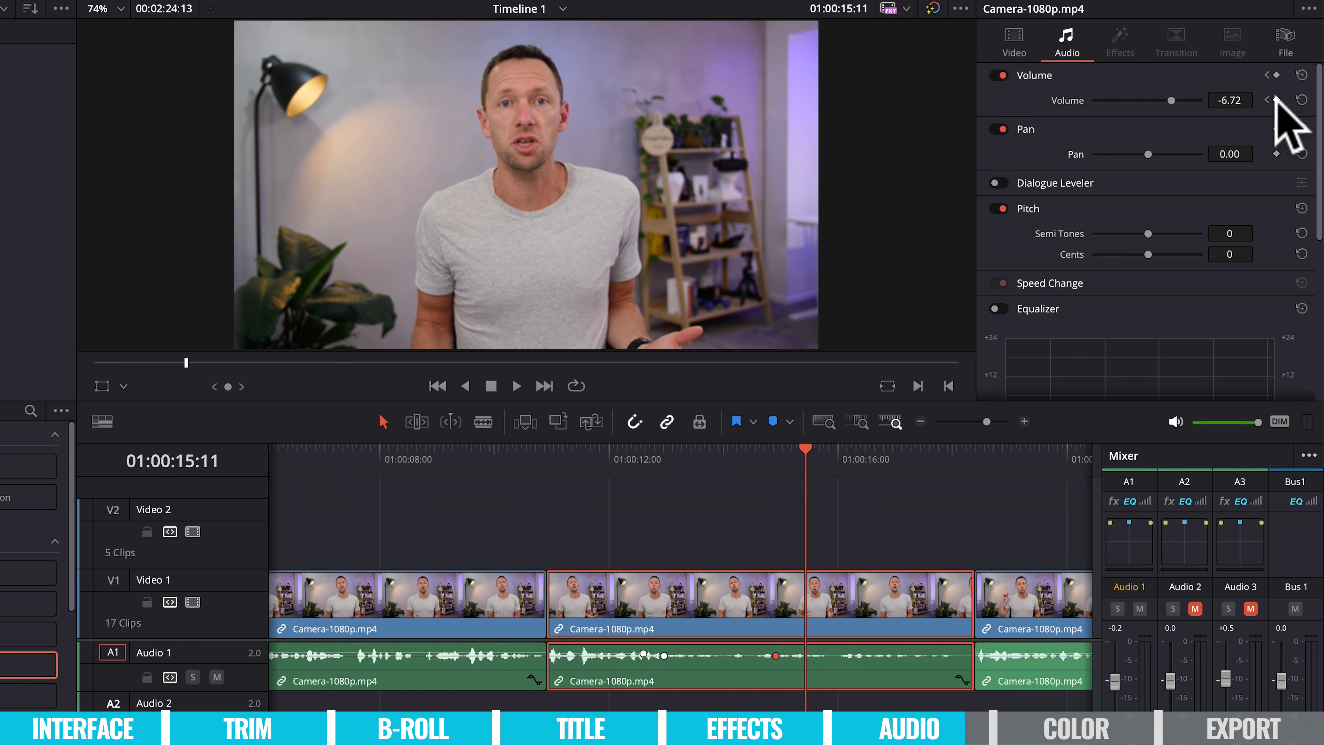
{"action": "left_click_drag", "start_coordinate": [1171, 100], "coordinate": [1180, 100]}
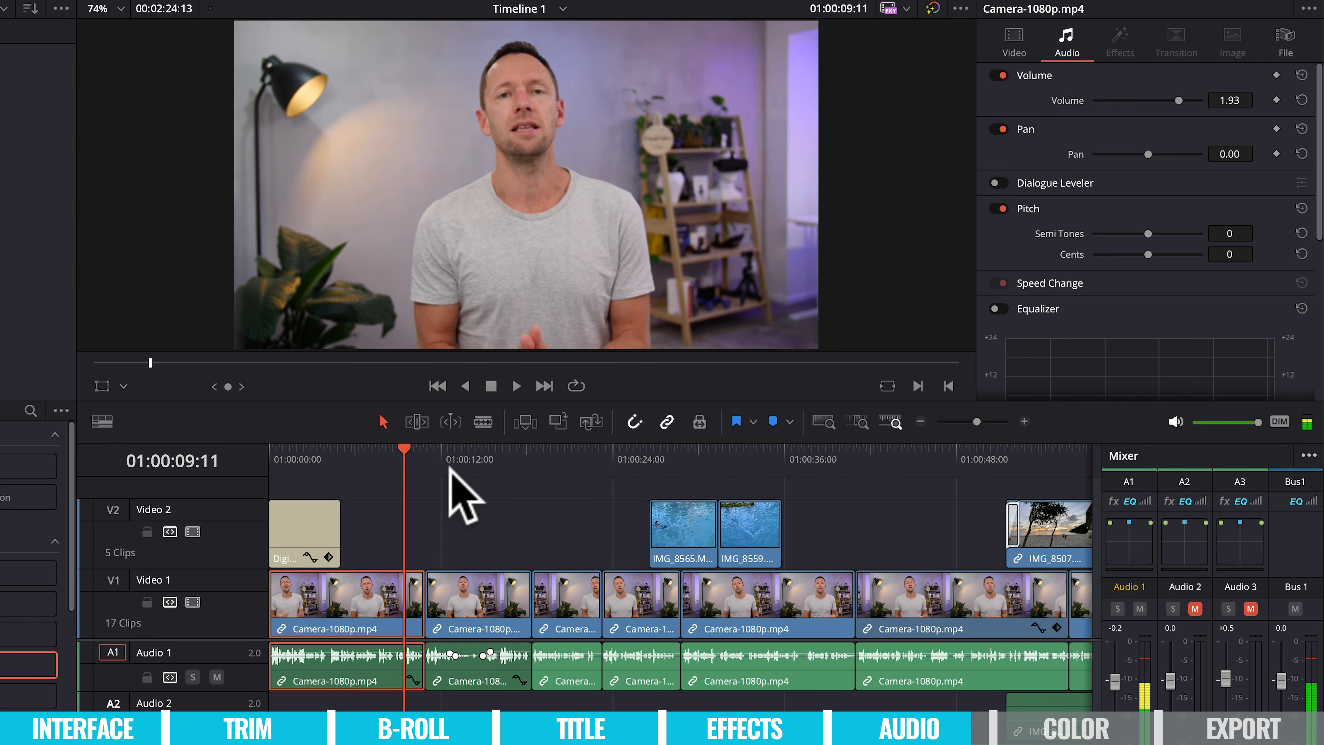
Select the first six camera clips with their audio and enable the Dialogue Leveler for them
{"action": "left_click_drag", "start_coordinate": [440, 451], "coordinate": [393, 451]}
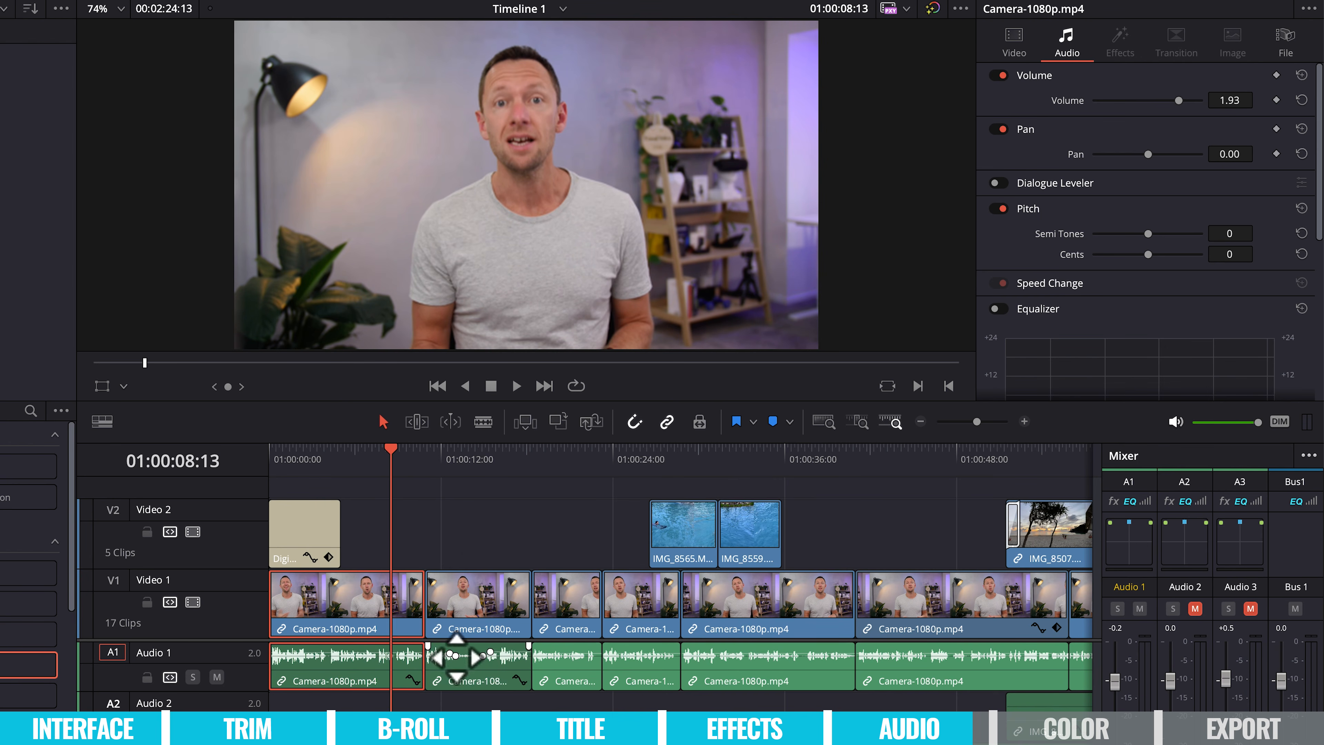
{"action": "left_click", "coordinate": [448, 651], "text": "ctrl"}
{"action": "left_click", "coordinate": [563, 672], "text": "ctrl"}
{"action": "left_click", "coordinate": [662, 673], "text": "ctrl"}
{"action": "left_click", "coordinate": [756, 672], "text": "ctrl"}
{"action": "left_click", "coordinate": [995, 670], "text": "ctrl"}
{"action": "left_click", "coordinate": [998, 208]}
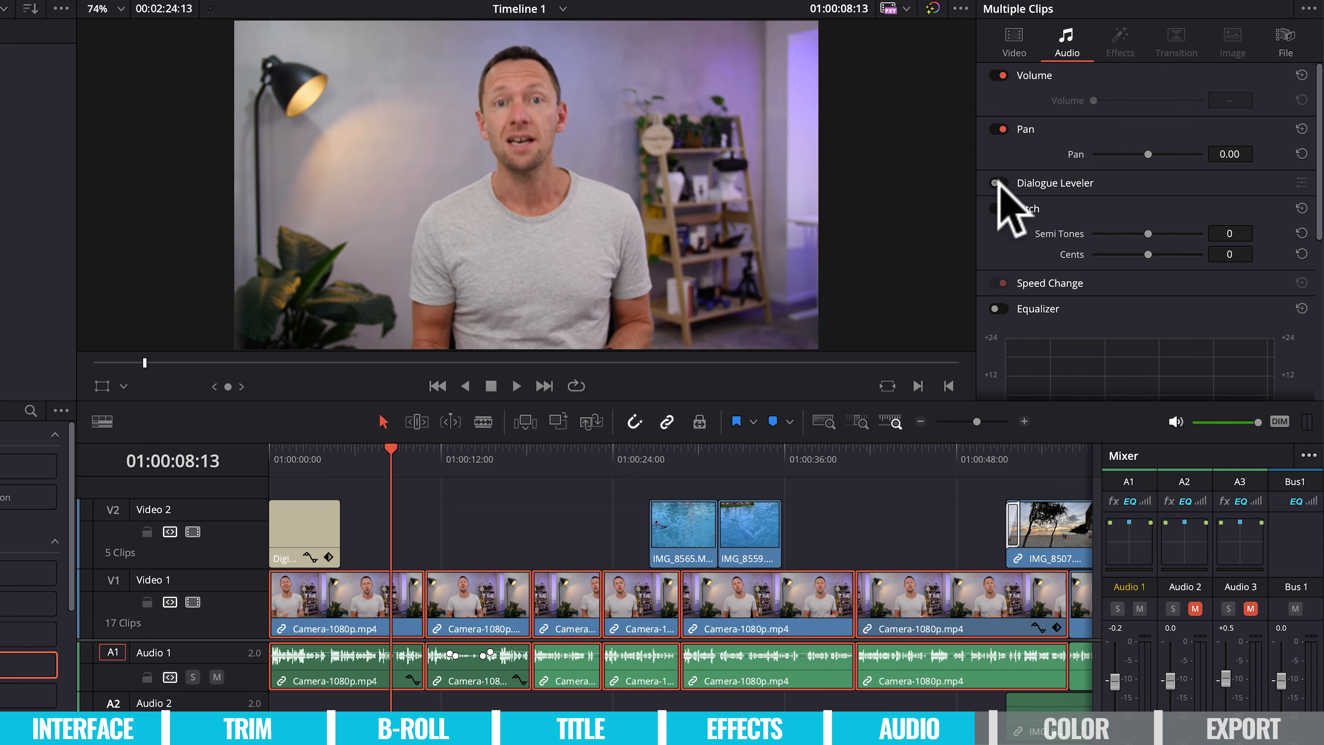
{"action": "left_click", "coordinate": [998, 183]}
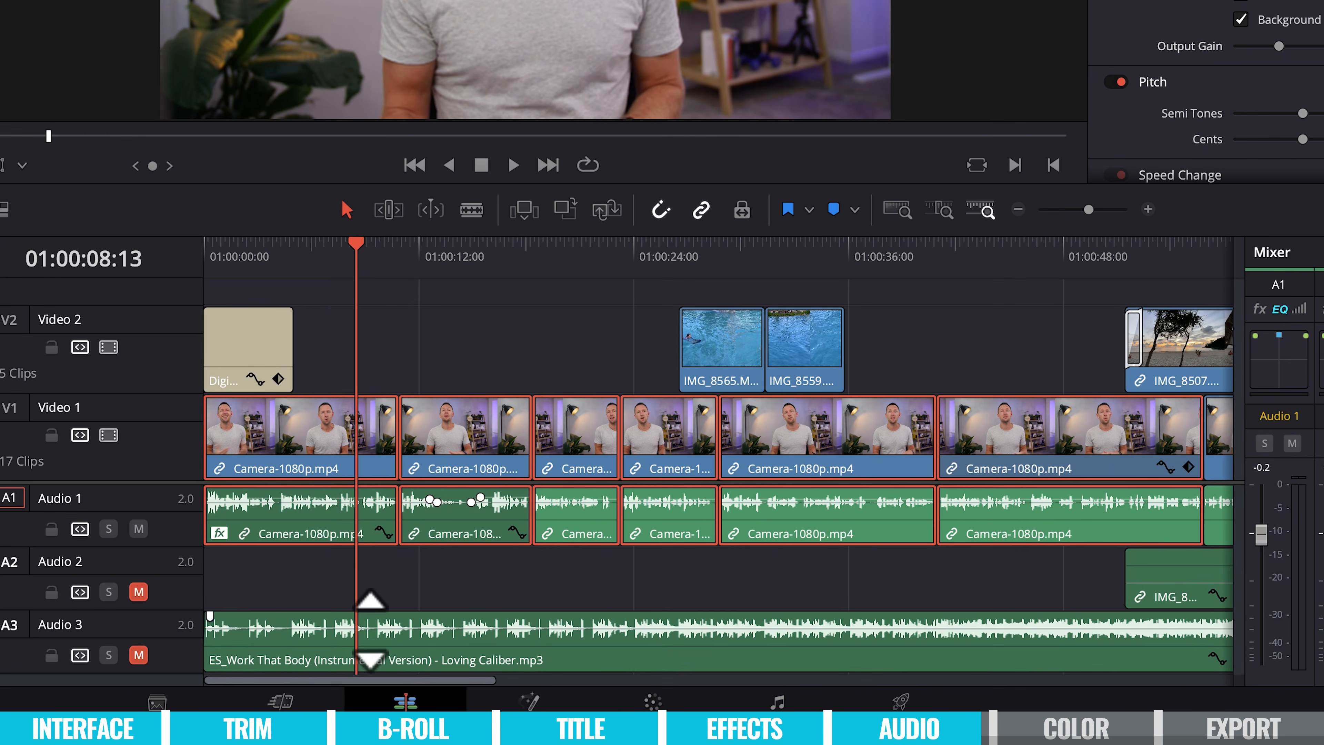
Unmute the music on Audio 3 and play the timeline from the start to check the voice and music mix
{"action": "left_click", "coordinate": [370, 629]}
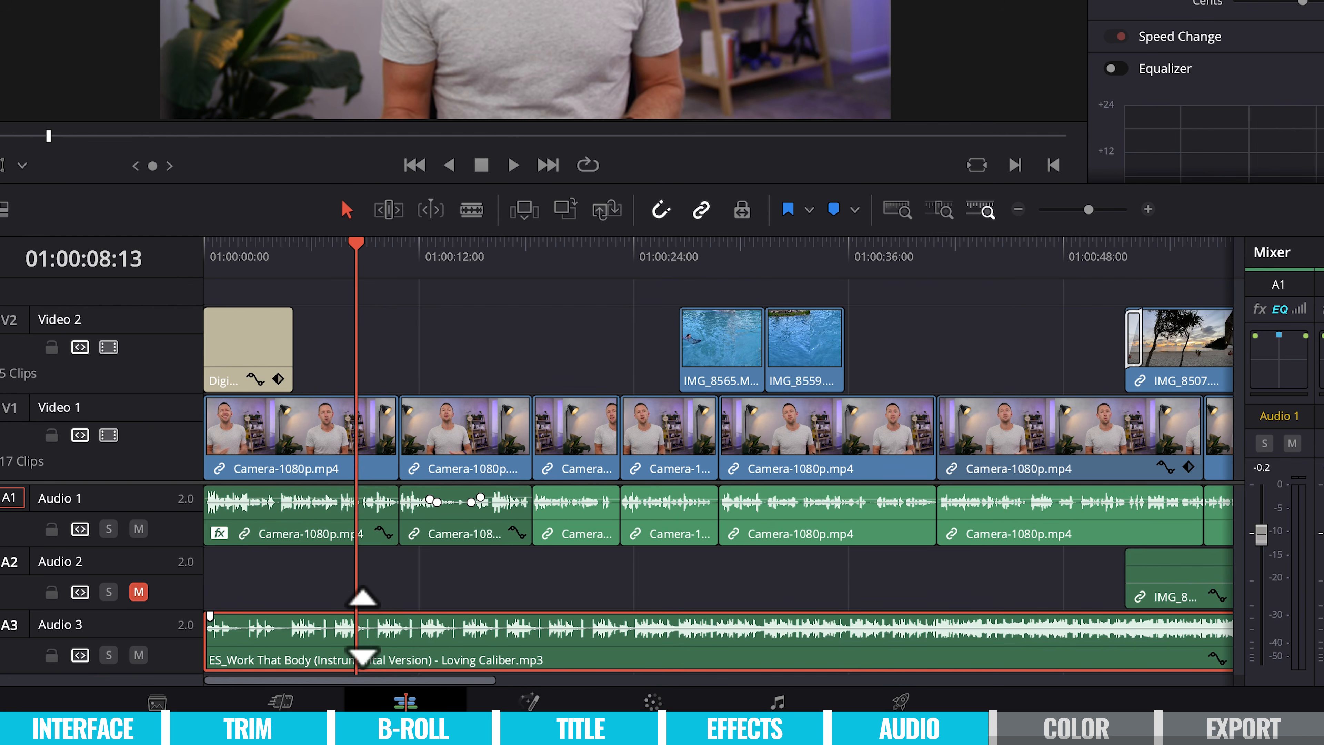
{"action": "key", "text": "Home"}
{"action": "left_click", "coordinate": [513, 165]}
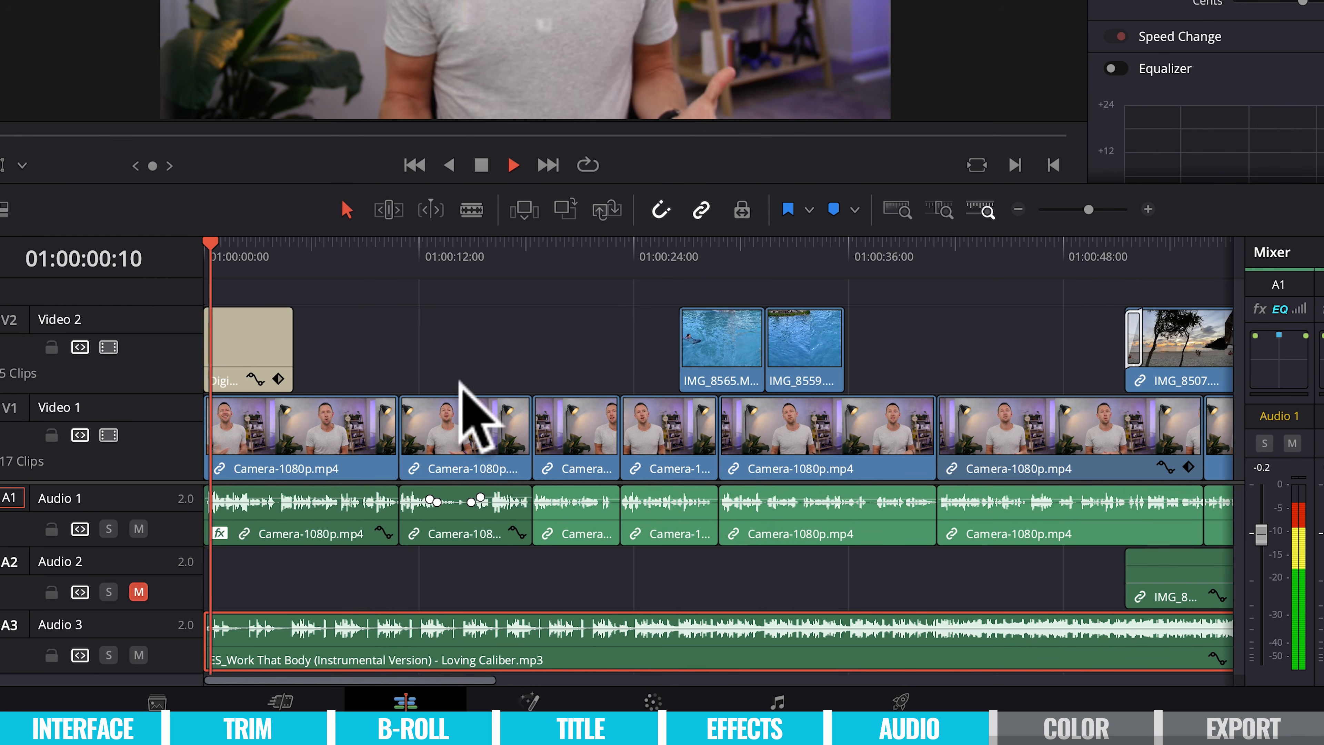
{"action": "left_click_drag", "start_coordinate": [322, 625], "coordinate": [327, 628]}
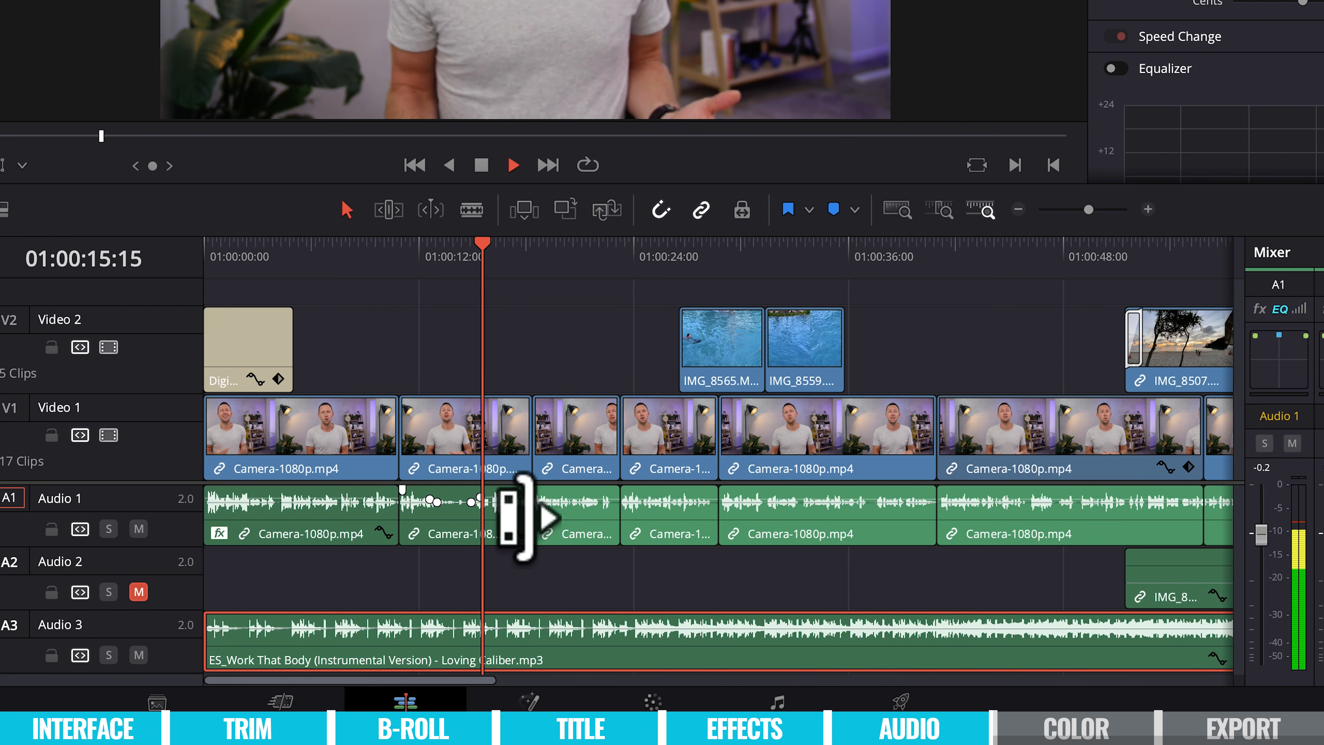
{"action": "key", "text": "space"}
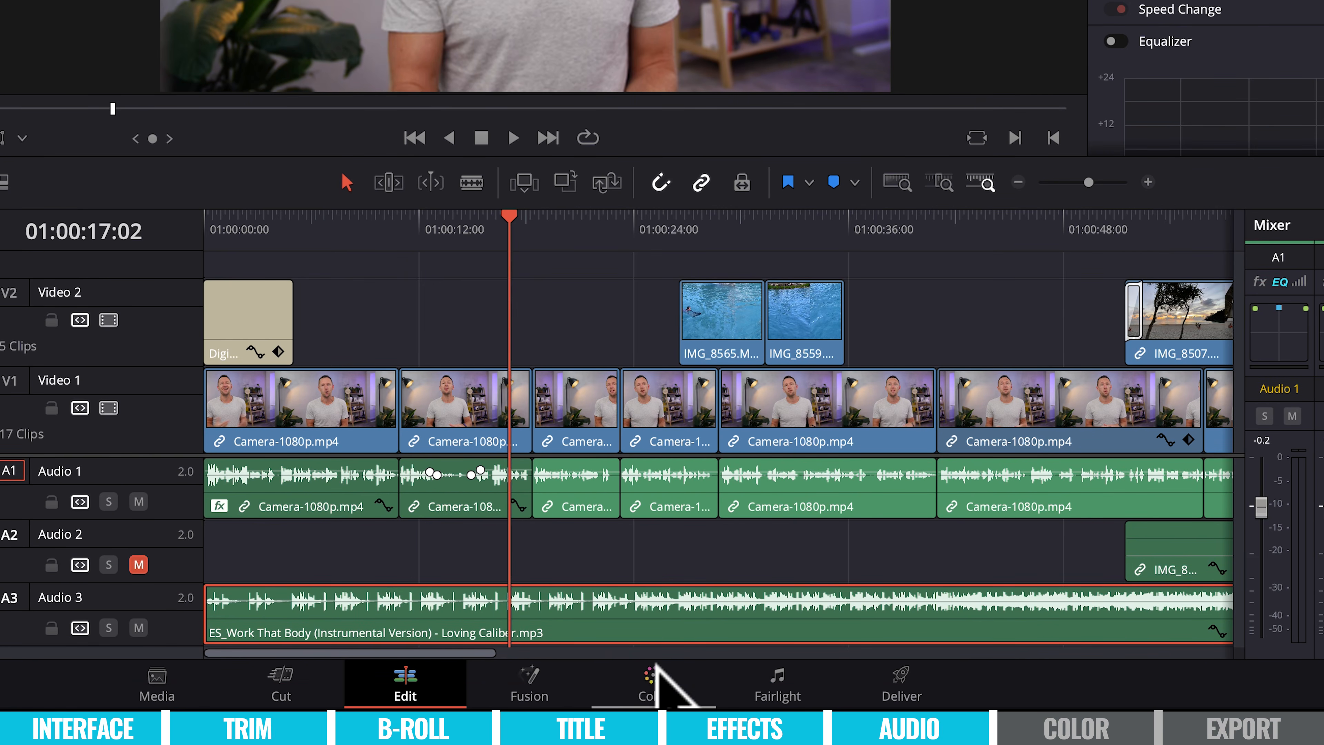
Switch to the Color page and select clip 02, the first camera clip, for grading
{"action": "left_click", "coordinate": [653, 678]}
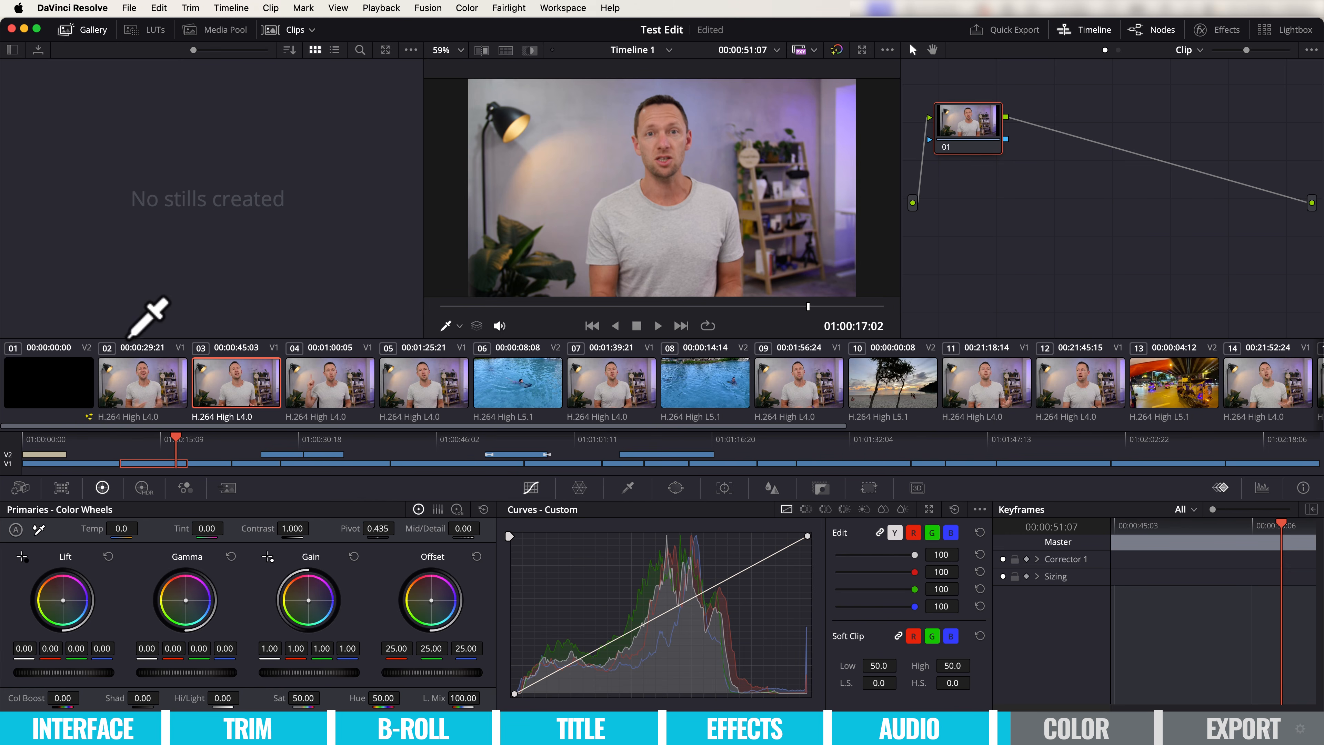
{"action": "left_click", "coordinate": [65, 378]}
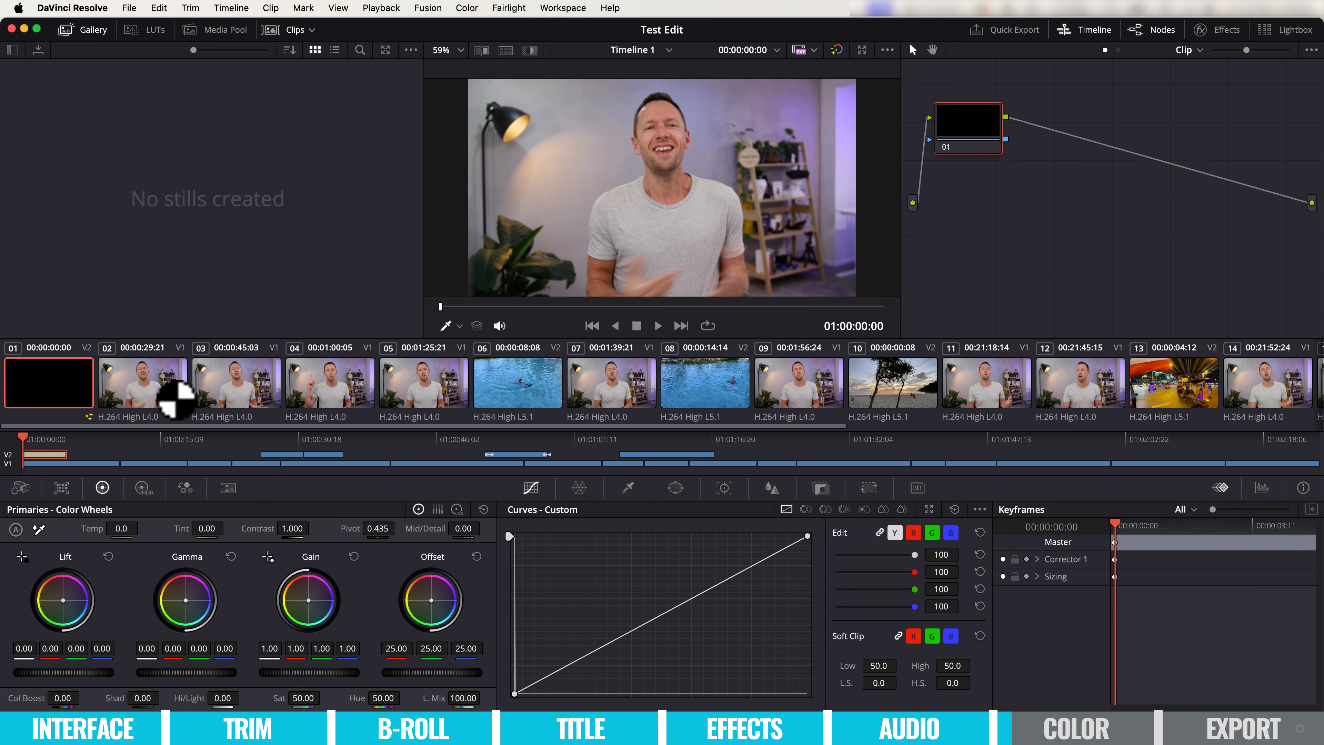
{"action": "left_click", "coordinate": [174, 395]}
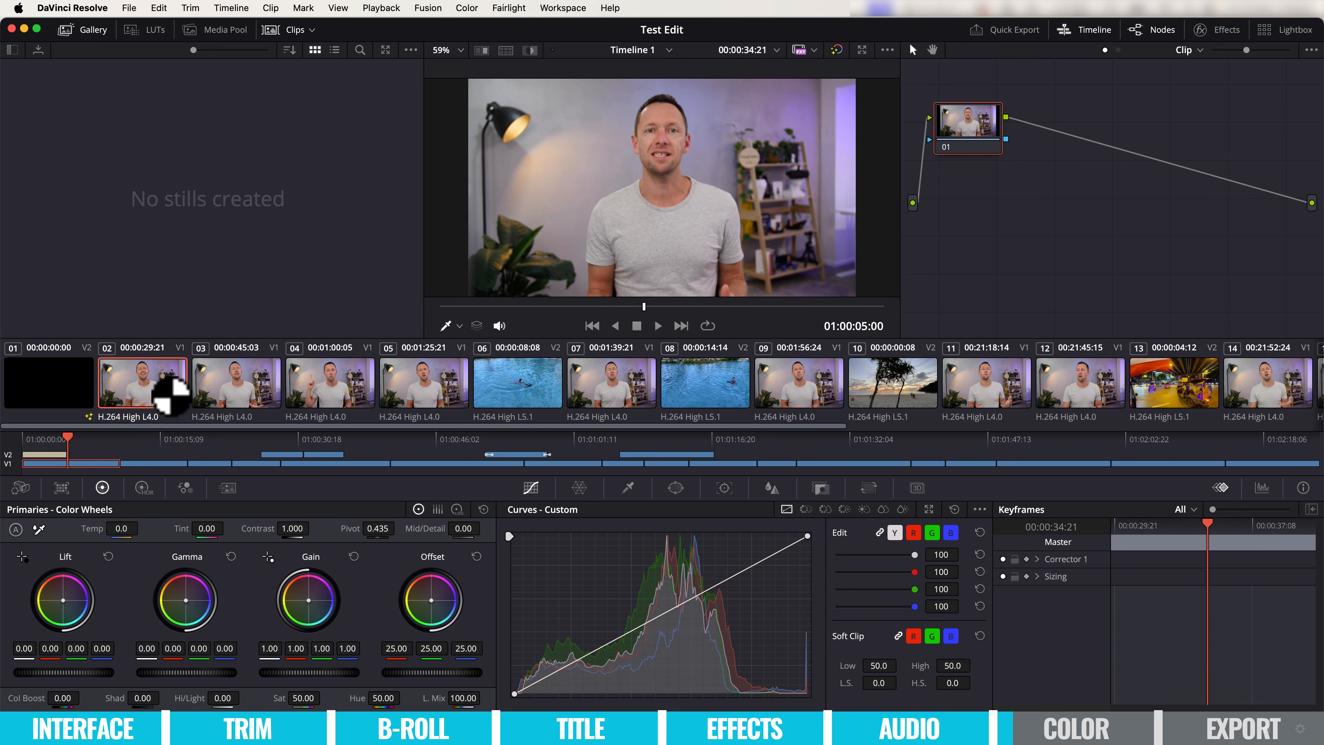
{"action": "left_click", "coordinate": [20, 487]}
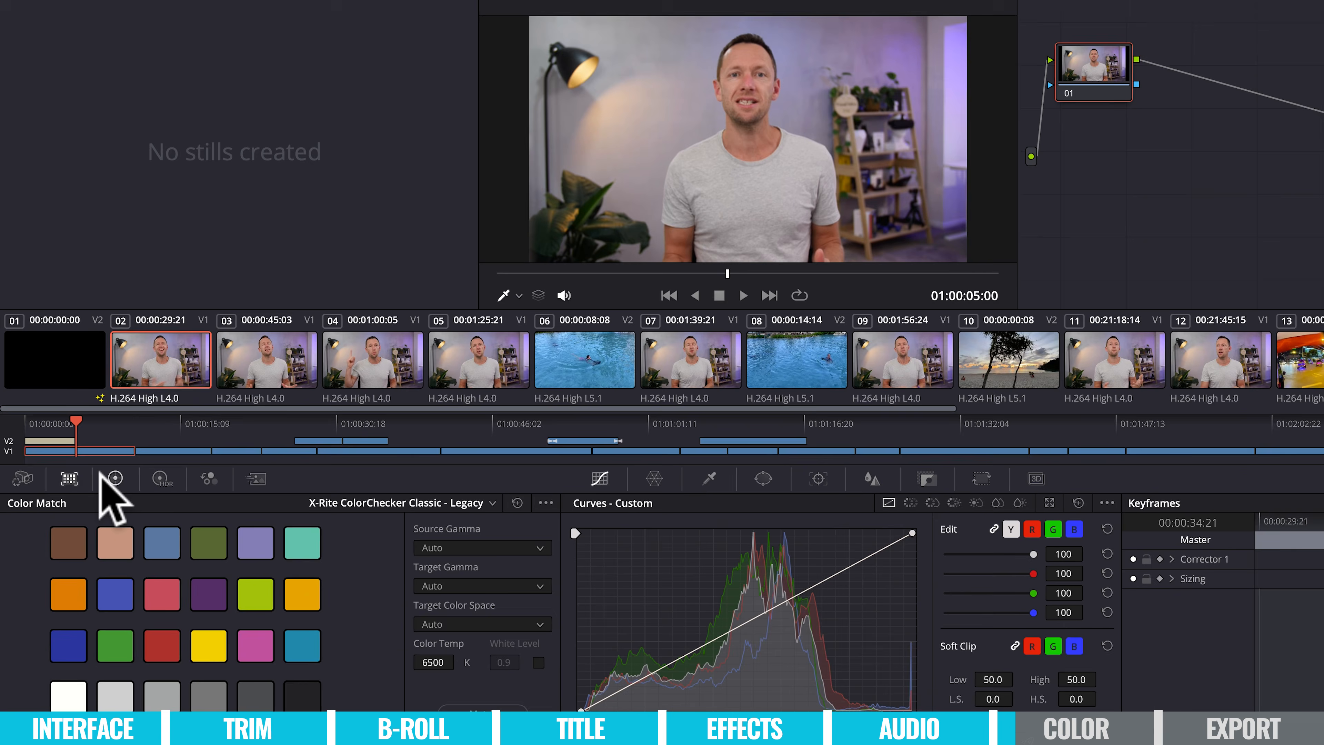
{"action": "left_click", "coordinate": [115, 478]}
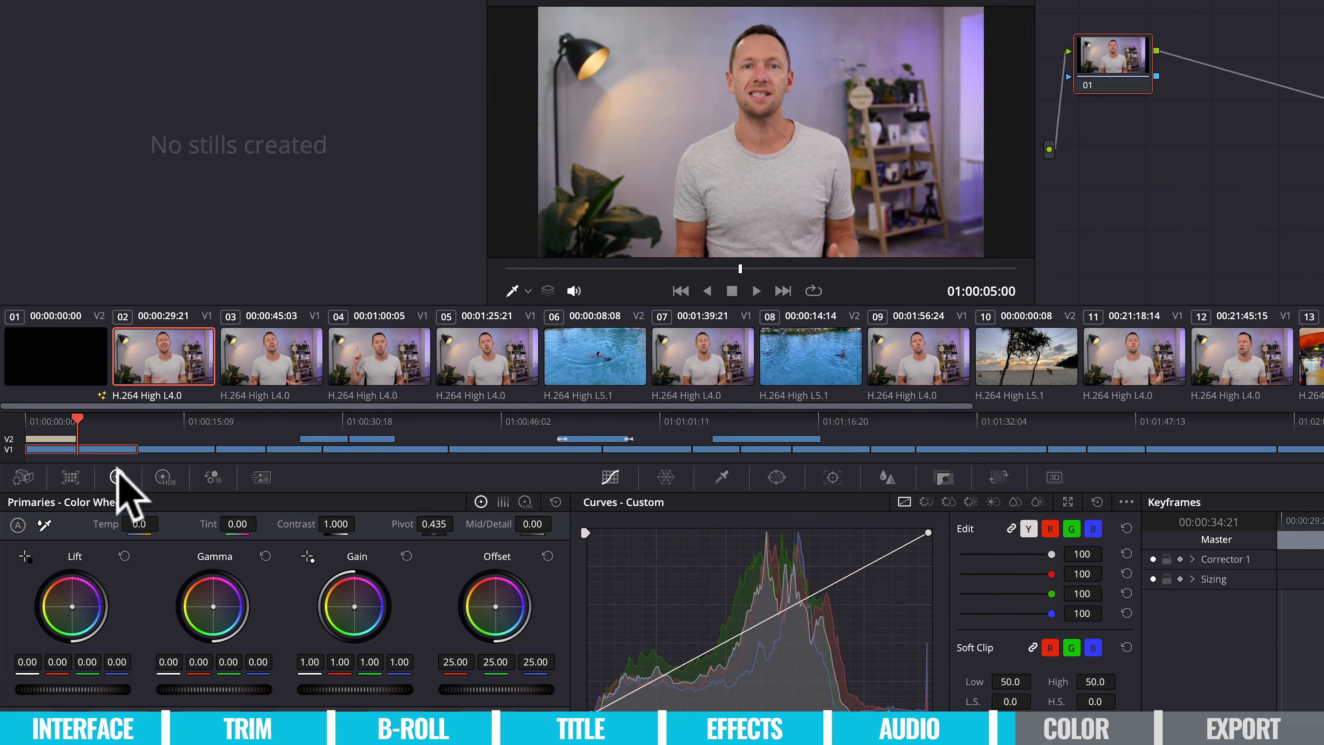
{"action": "left_click", "coordinate": [161, 478]}
{"action": "left_click", "coordinate": [208, 478]}
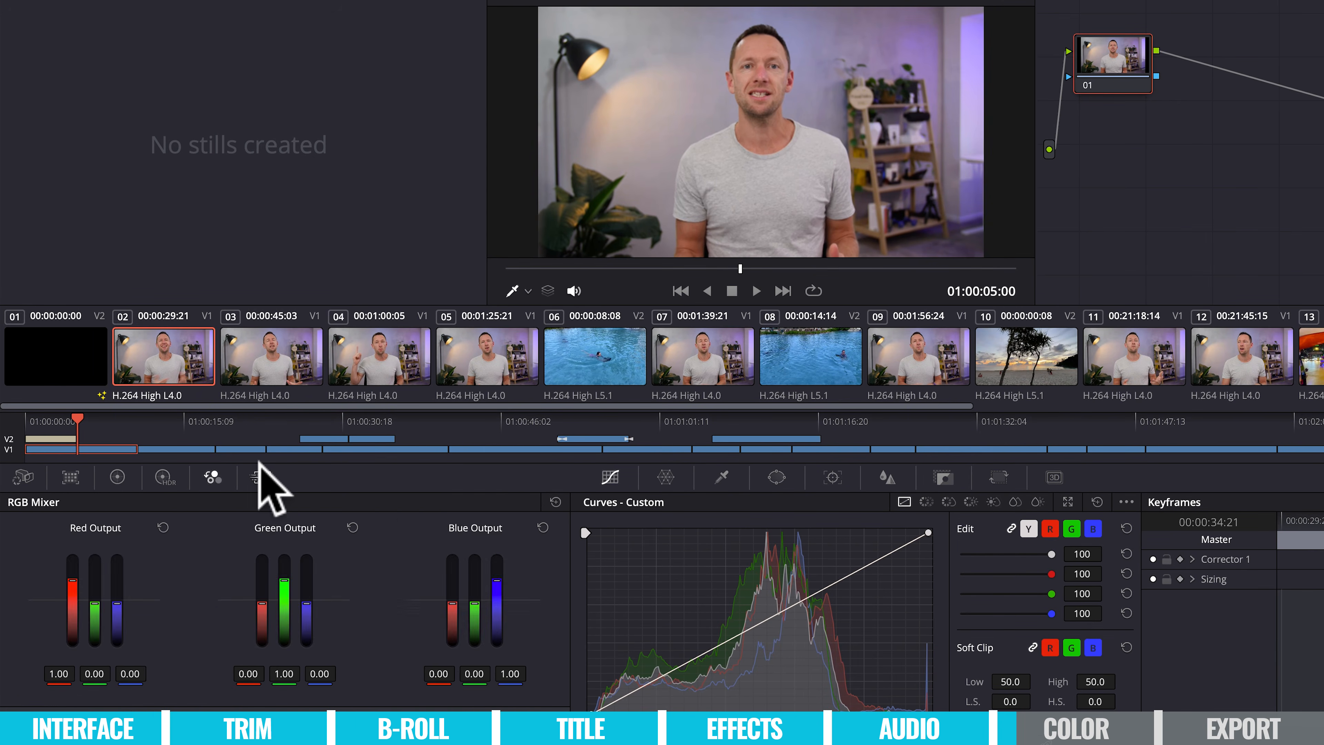
{"action": "left_click", "coordinate": [258, 475]}
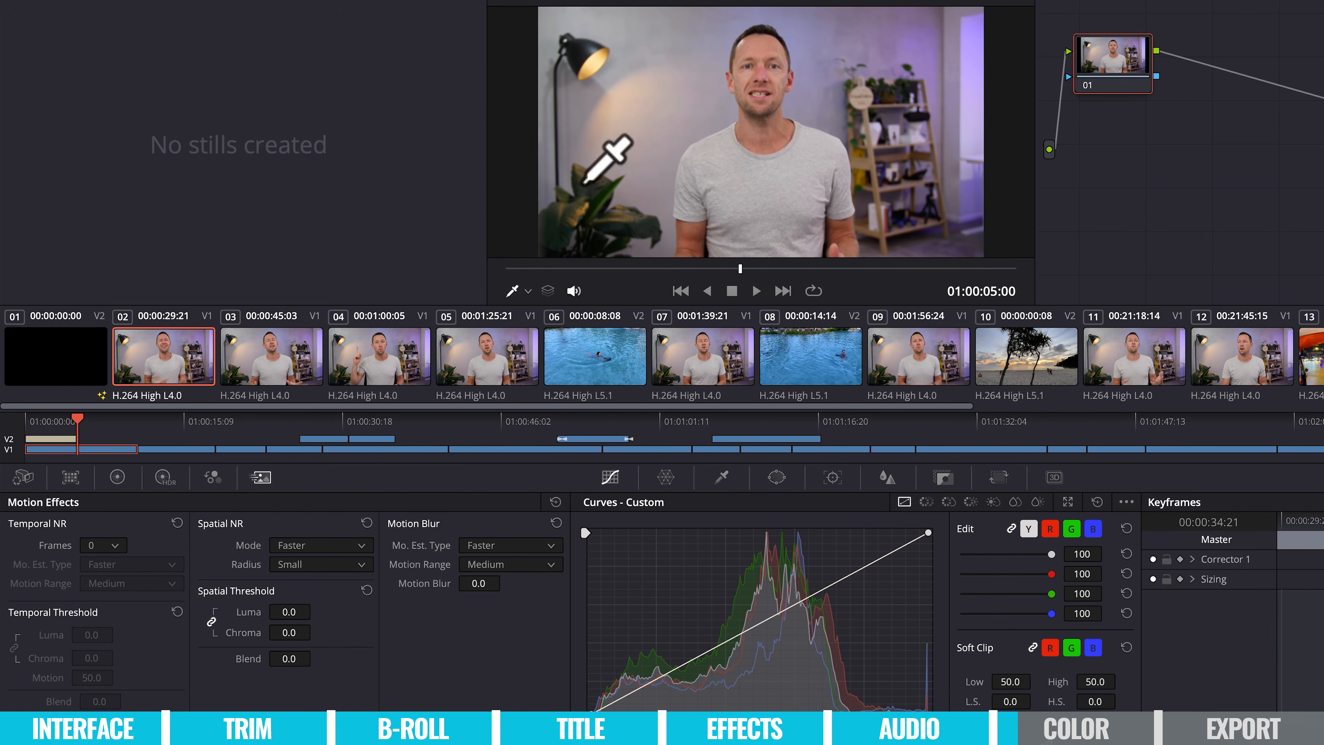
Adjust clip 02's shadows in the primary color wheels, trying a darker Lift before setting it to 0.01
{"action": "left_click", "coordinate": [118, 477]}
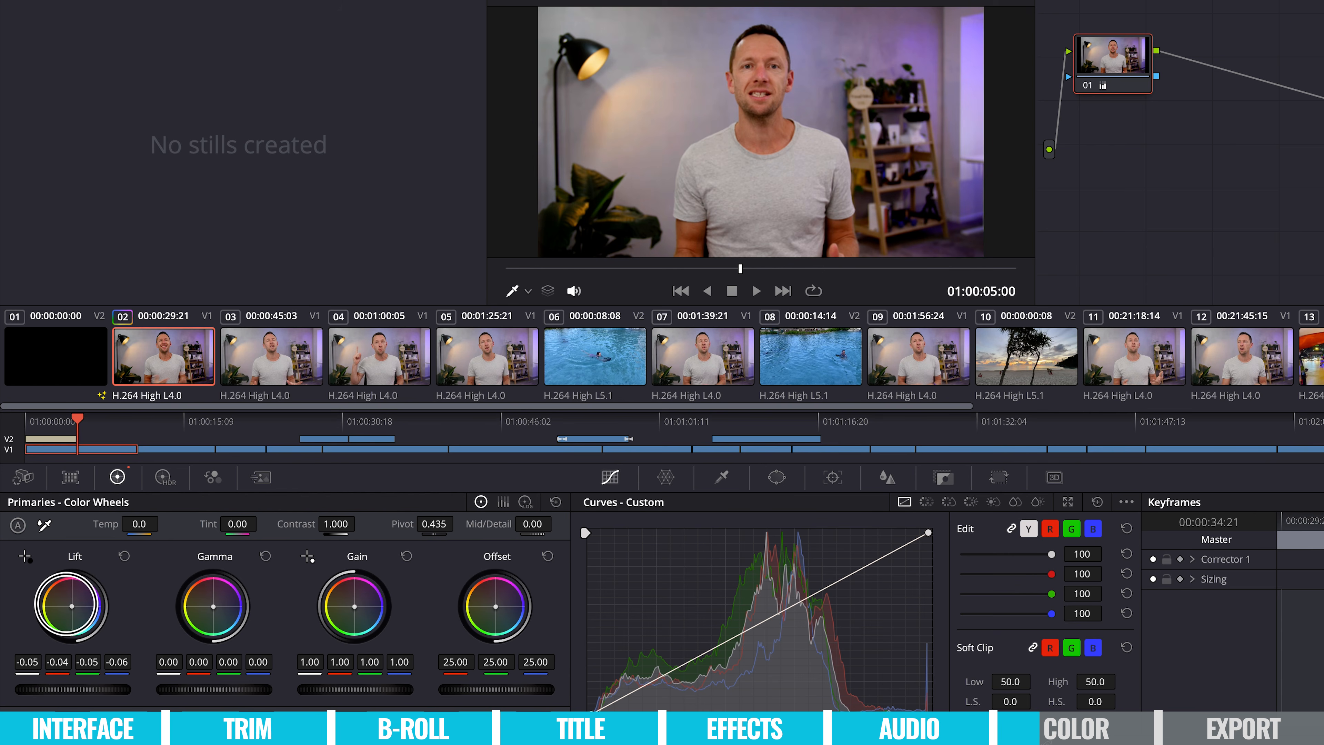
{"action": "left_click_drag", "start_coordinate": [54, 590], "coordinate": [819, 389]}
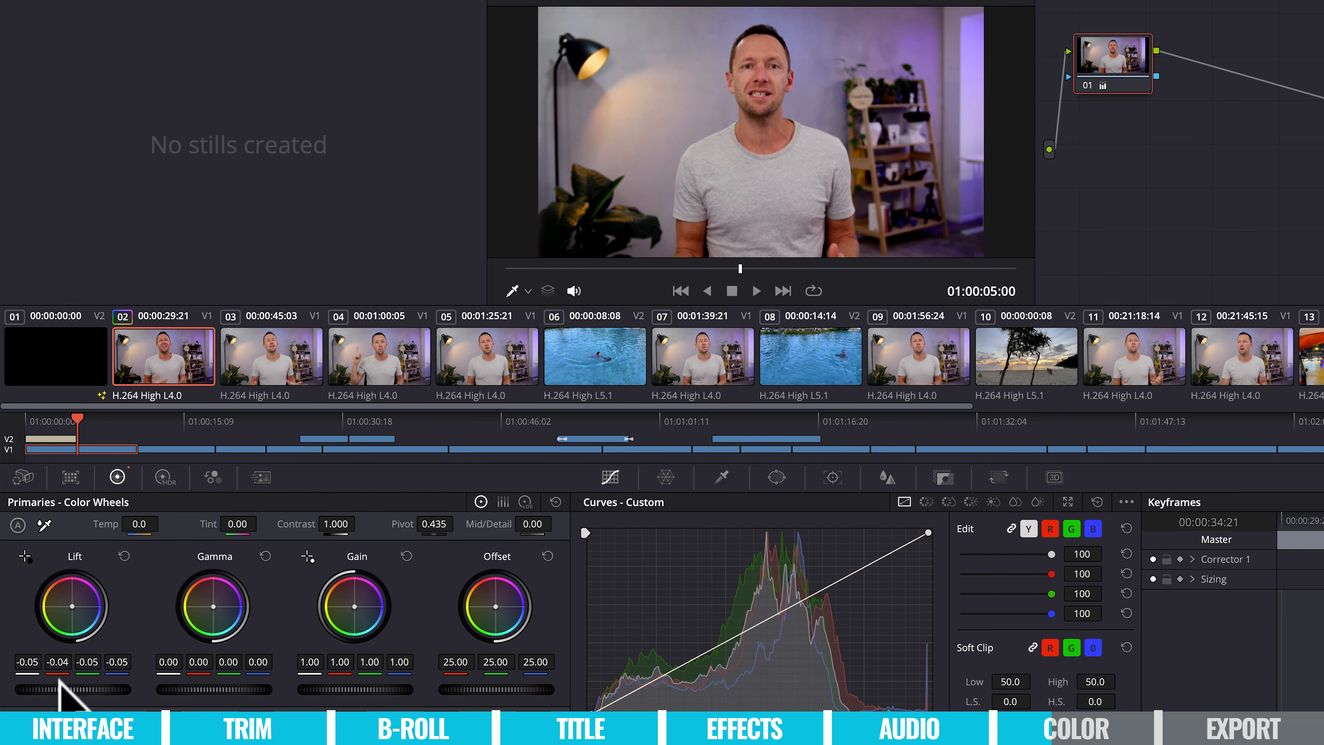
{"action": "left_click_drag", "start_coordinate": [66, 688], "coordinate": [141, 694]}
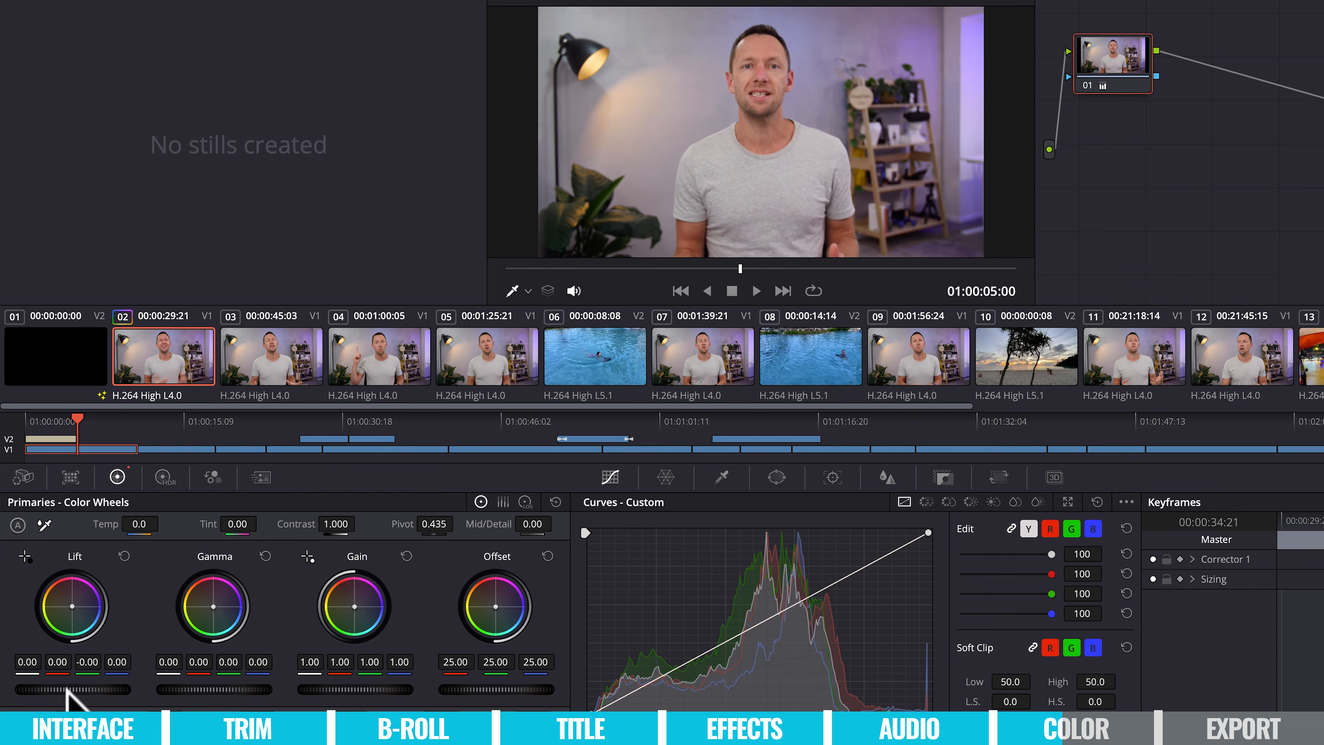
{"action": "mouse_move", "coordinate": [67, 688]}
{"action": "left_mouse_down"}
{"action": "mouse_move", "coordinate": [95, 690]}
{"action": "mouse_move", "coordinate": [73, 694]}
{"action": "left_mouse_up"}
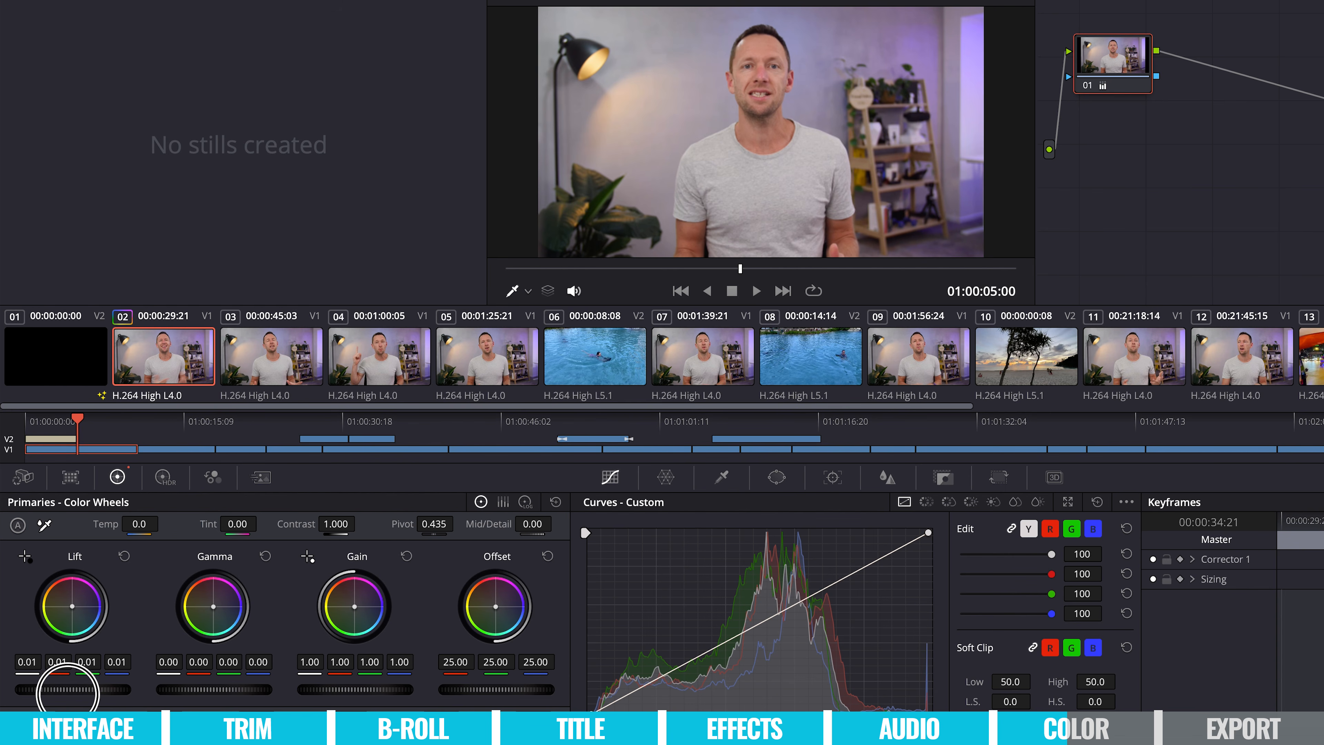
Set clip 02's Gamma to 0.01, Gain to 1.09 and Offset to 24.65 across all channels
{"action": "left_click_drag", "start_coordinate": [216, 688], "coordinate": [243, 696]}
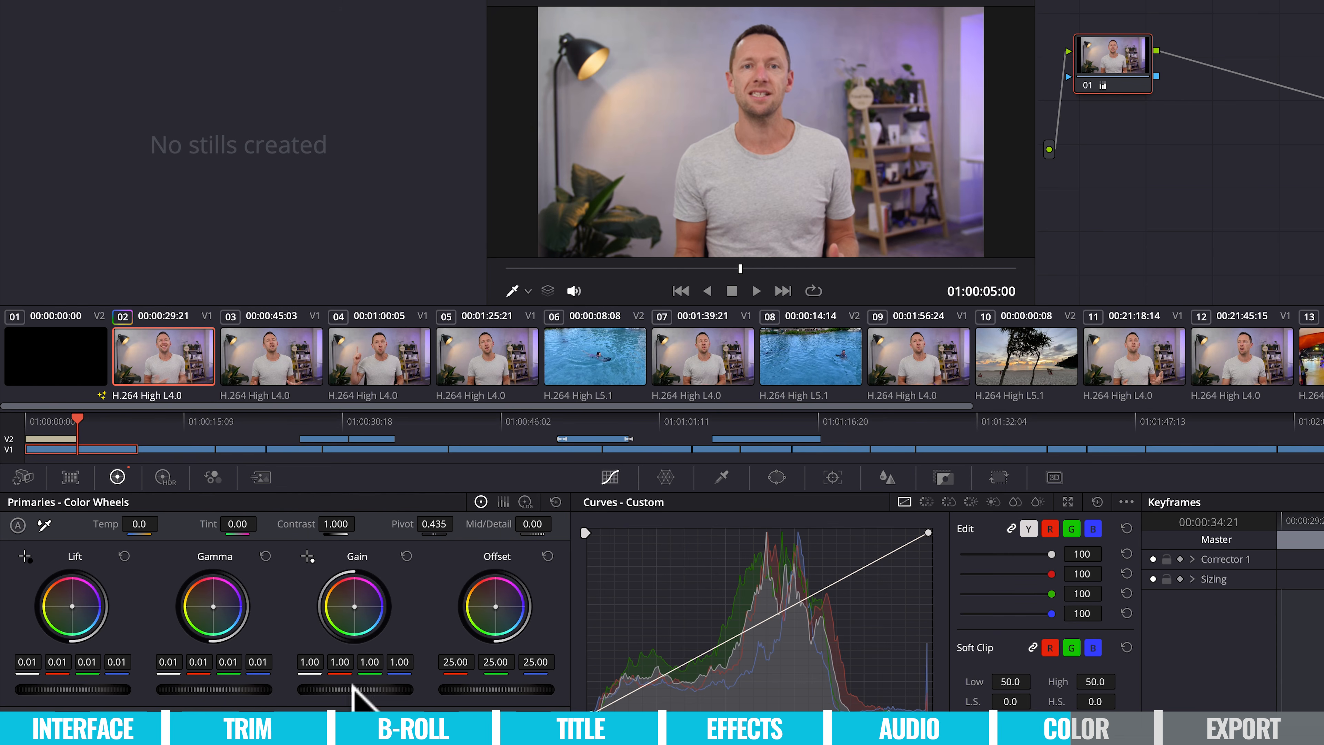
{"action": "left_click_drag", "start_coordinate": [355, 689], "coordinate": [442, 696]}
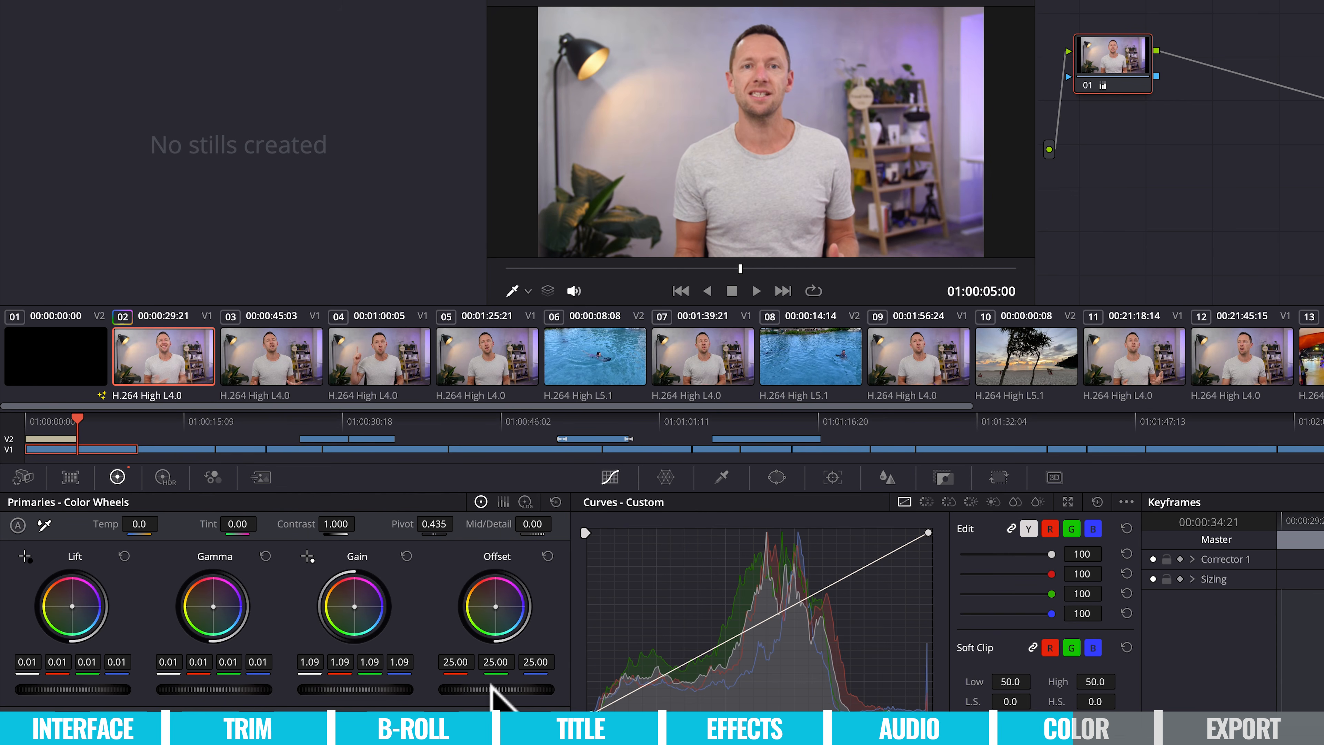
{"action": "left_click_drag", "start_coordinate": [493, 694], "coordinate": [485, 690]}
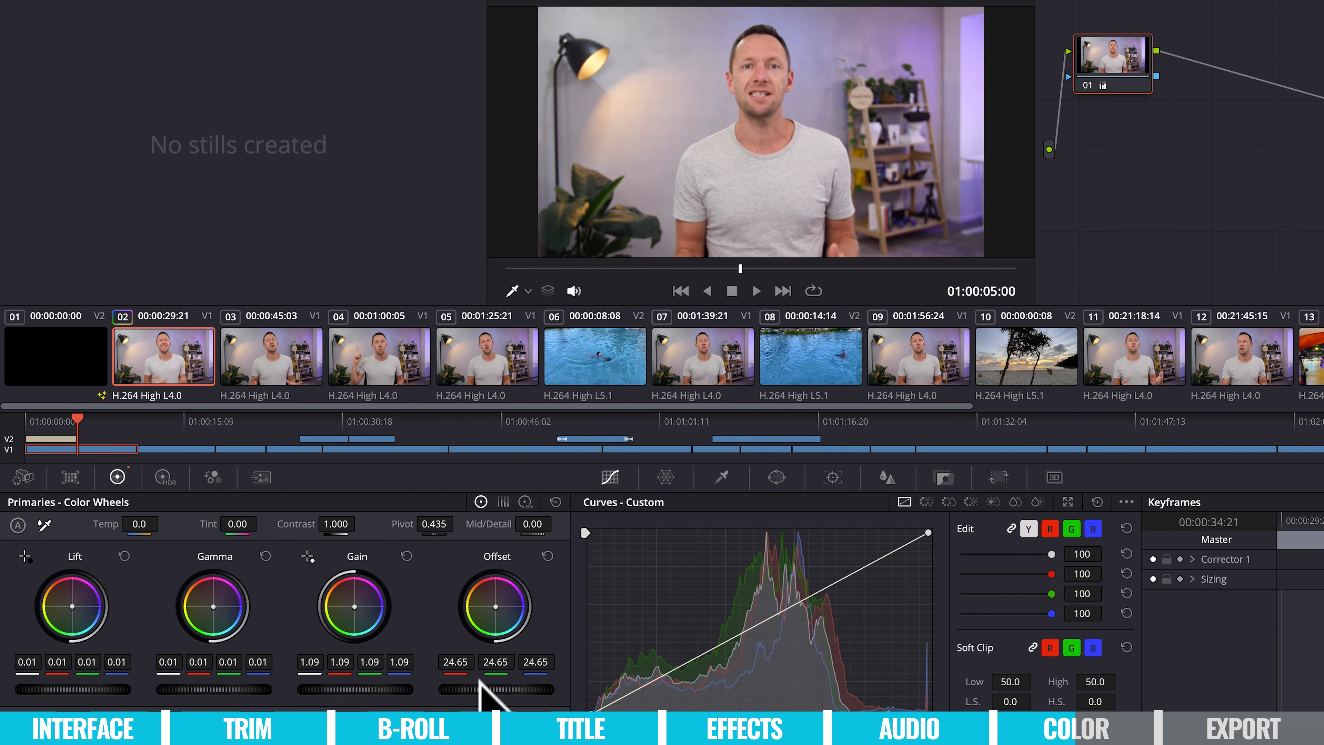
Set clip 02's Temp to -170.0, Tint to -0.50 and Contrast to 1.092, and try out its Color Boost
{"action": "left_click", "coordinate": [139, 526]}
{"action": "left_click_drag", "start_coordinate": [139, 528], "coordinate": [102, 526]}
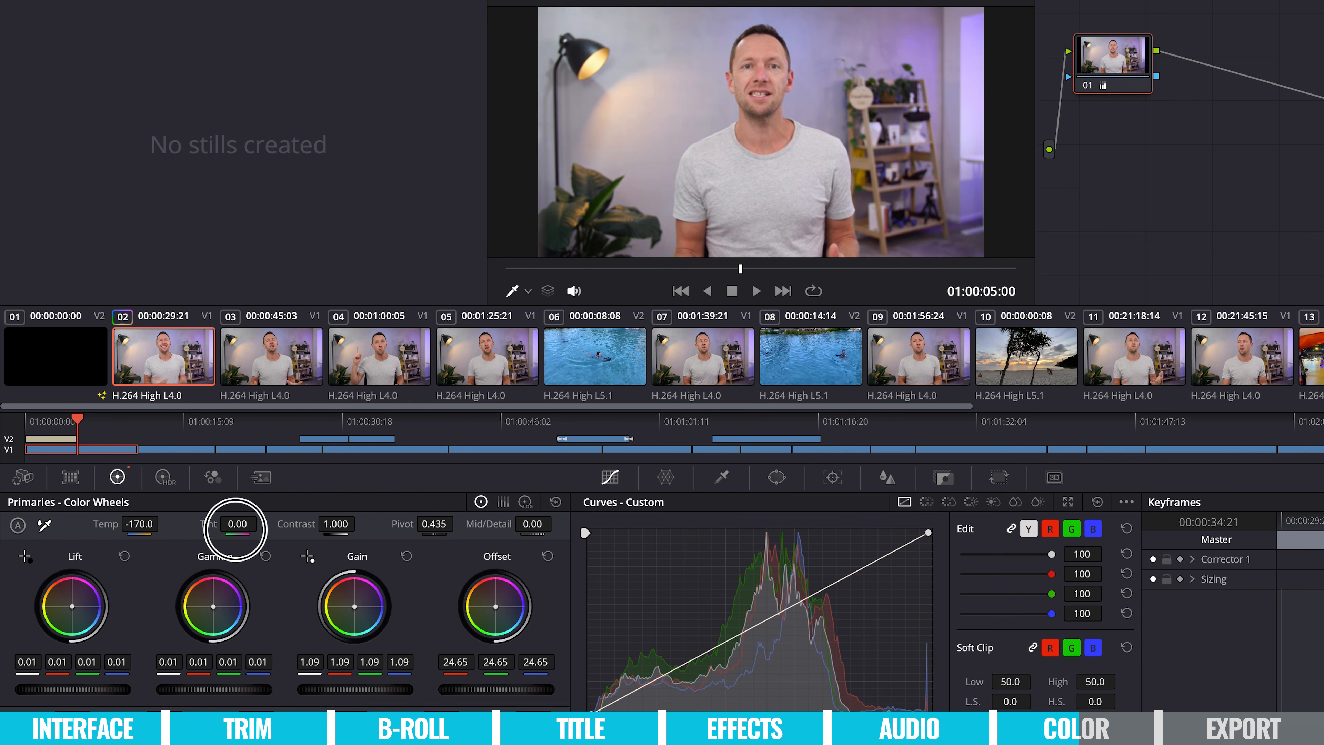
{"action": "mouse_move", "coordinate": [228, 530]}
{"action": "left_mouse_down"}
{"action": "mouse_move", "coordinate": [176, 529]}
{"action": "mouse_move", "coordinate": [316, 541]}
{"action": "mouse_move", "coordinate": [235, 547]}
{"action": "left_mouse_up"}
{"action": "left_click_drag", "start_coordinate": [339, 528], "coordinate": [424, 545]}
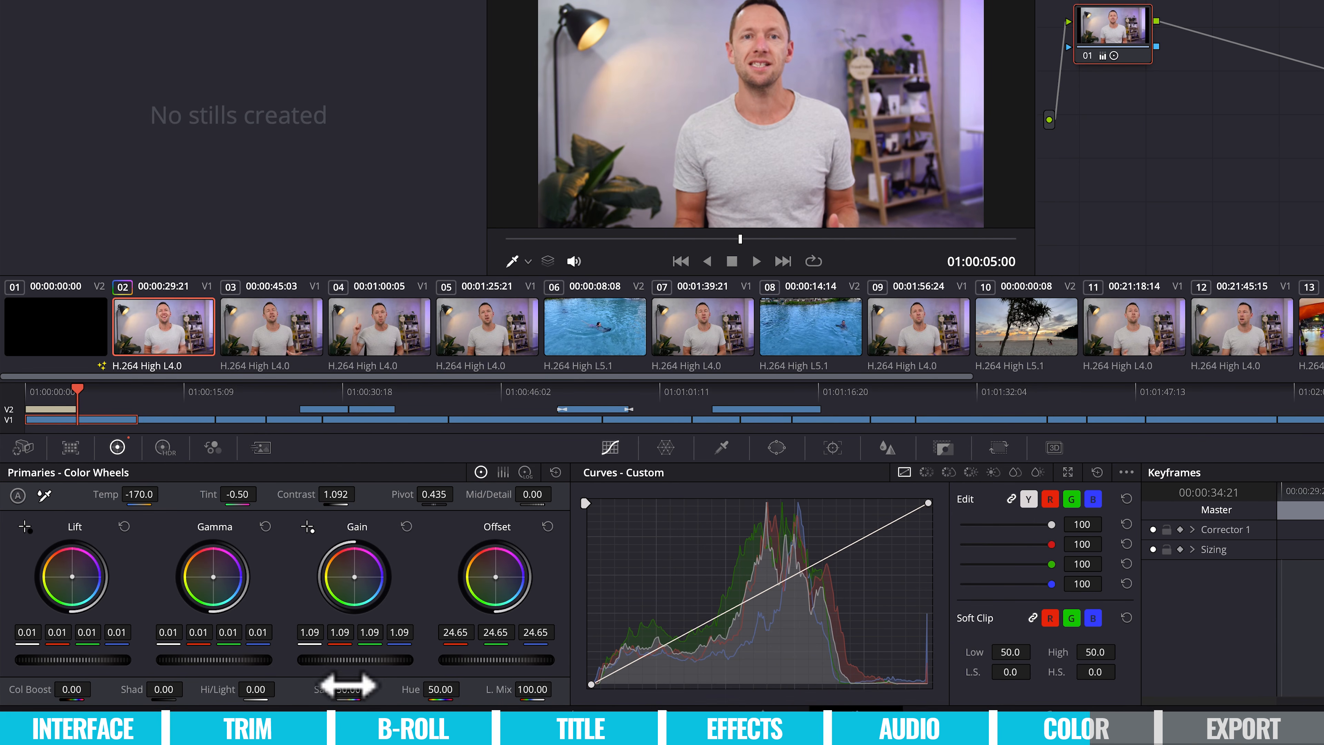
{"action": "left_click_drag", "start_coordinate": [57, 687], "coordinate": [136, 694]}
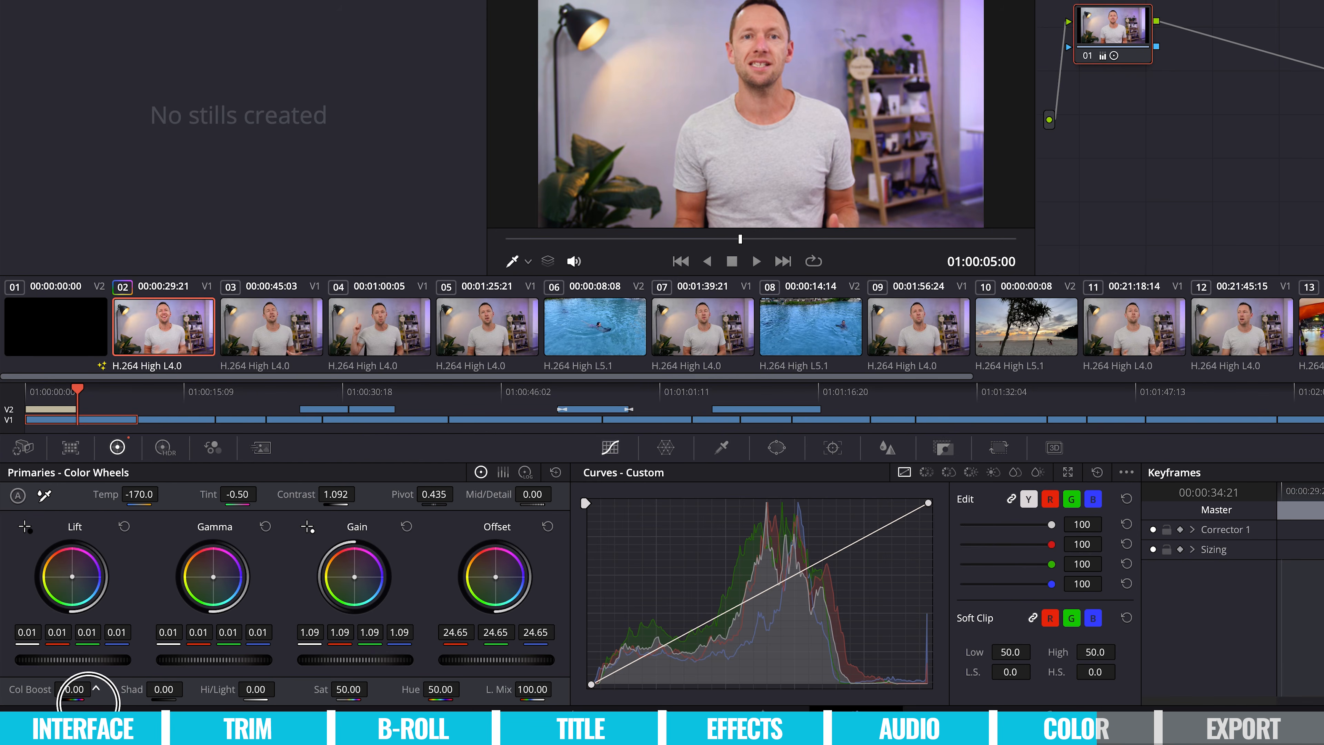
{"action": "left_click_drag", "start_coordinate": [96, 689], "coordinate": [88, 689]}
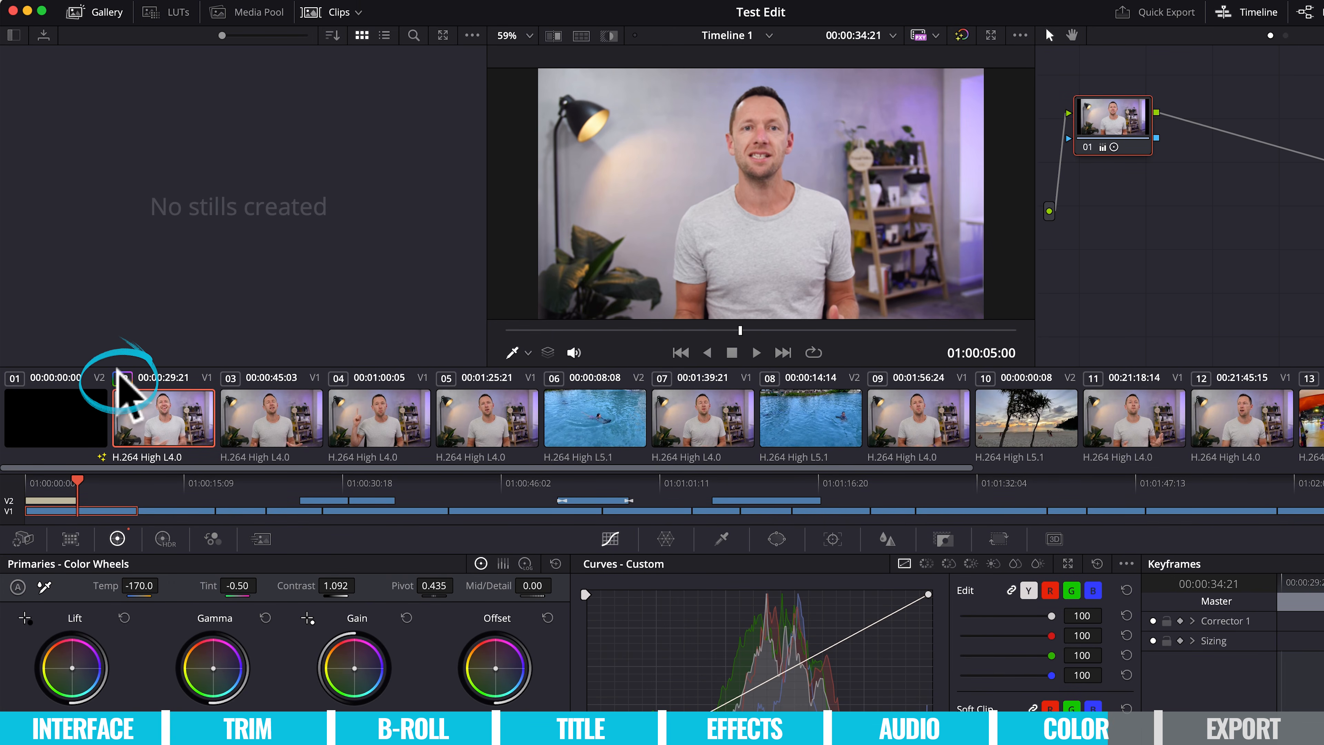
Compare graded clip 02 with ungraded clip 03 and apply automatic color correction to clip 03
{"action": "left_click", "coordinate": [281, 438]}
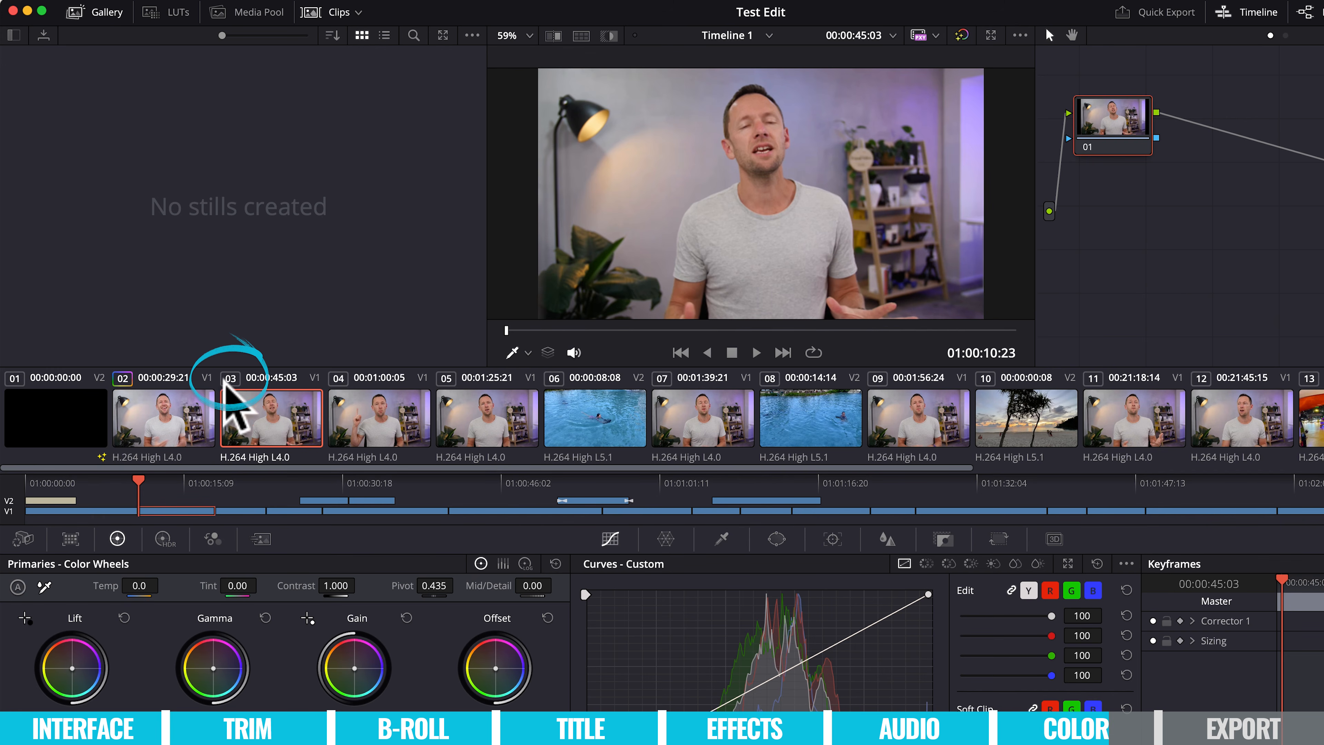
{"action": "left_click", "coordinate": [188, 420]}
{"action": "left_click", "coordinate": [245, 433]}
{"action": "left_click", "coordinate": [162, 429]}
{"action": "left_click", "coordinate": [279, 439]}
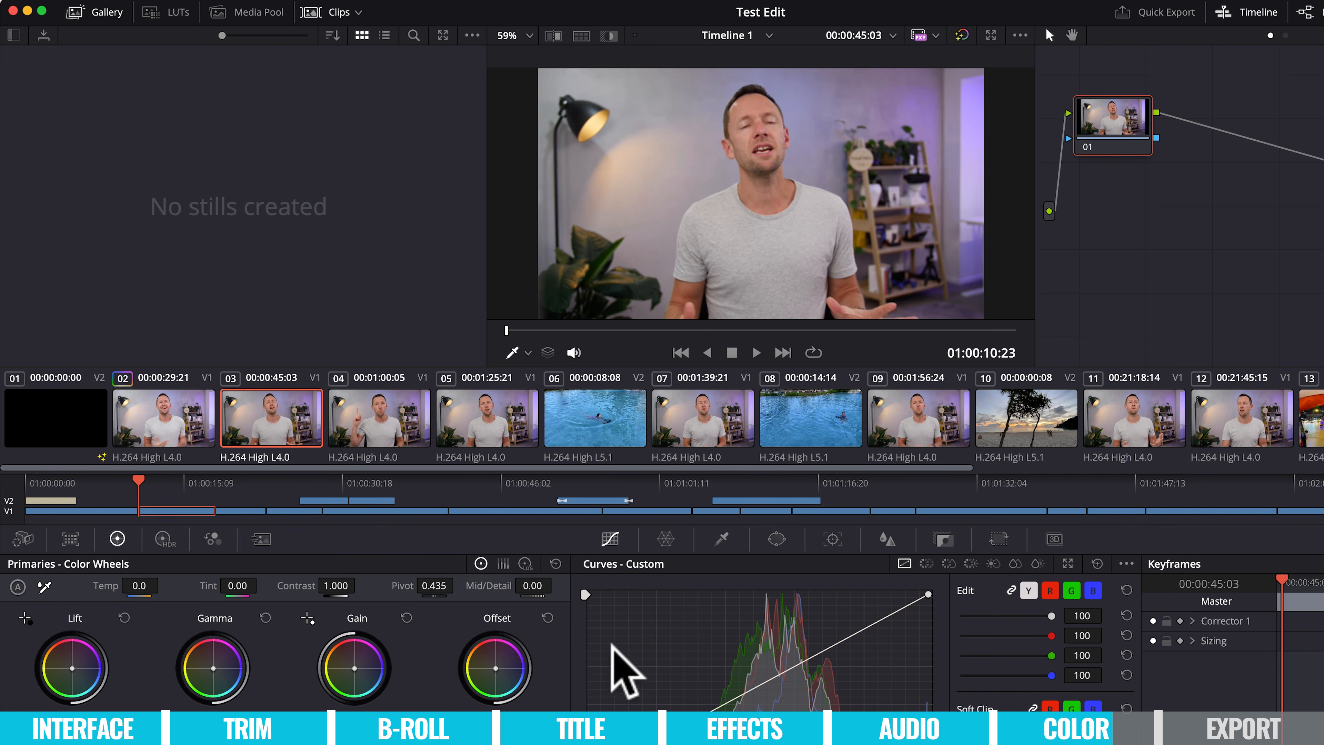
{"action": "left_click", "coordinate": [18, 587]}
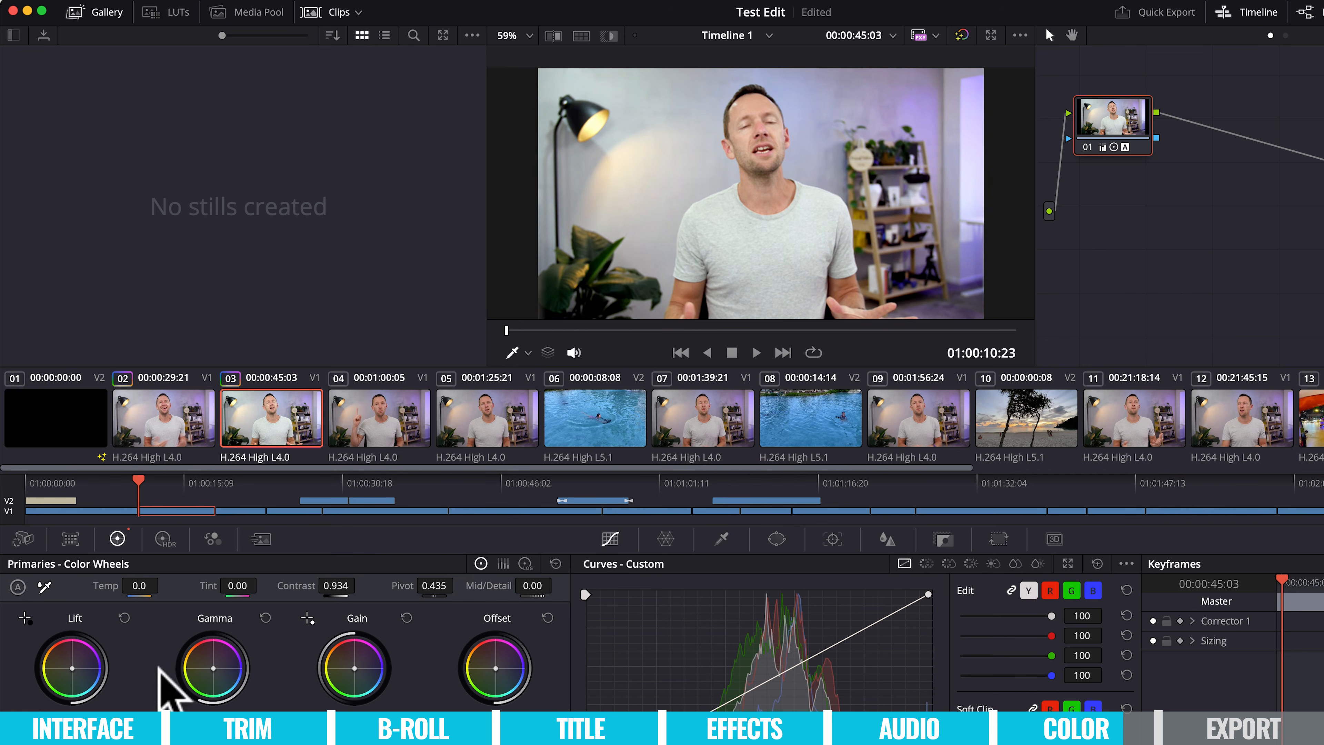
Compare the grades of clips 02 and 03, and grab a still of clip 02 into the gallery
{"action": "left_click", "coordinate": [185, 439]}
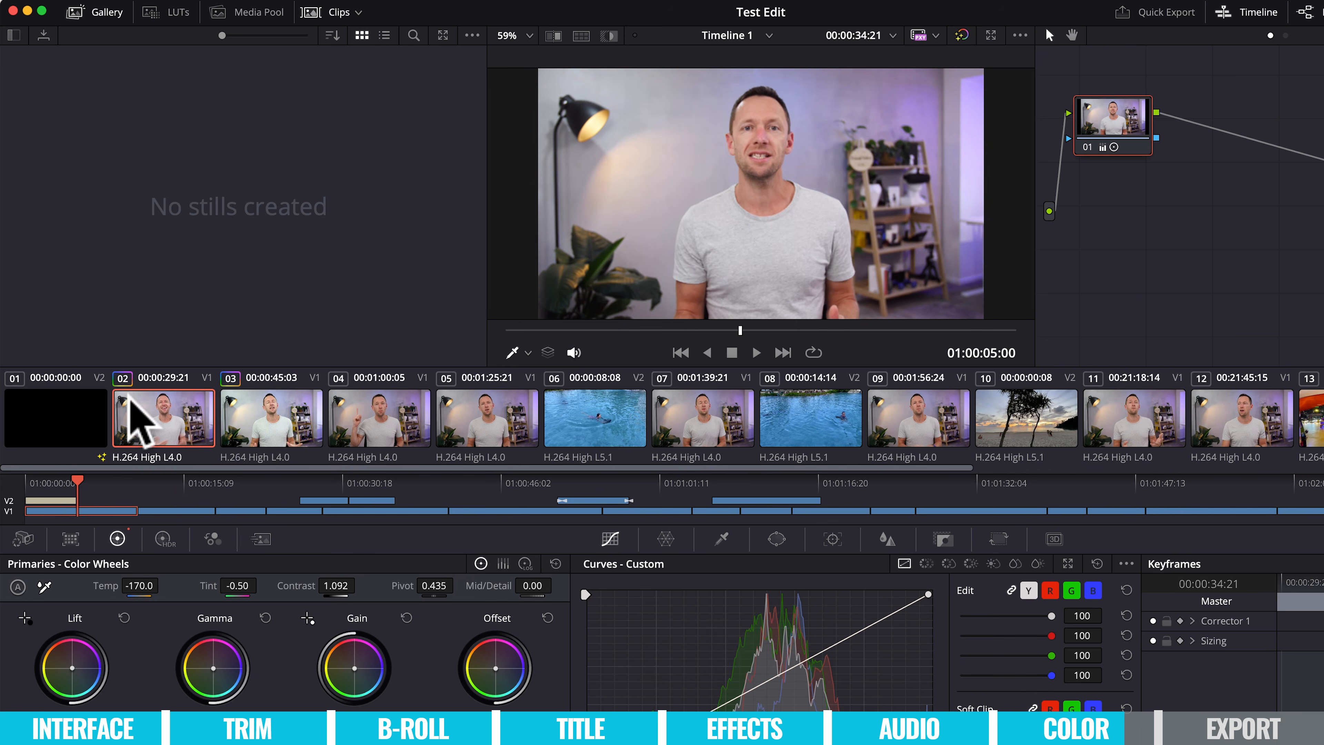
{"action": "left_click", "coordinate": [257, 415]}
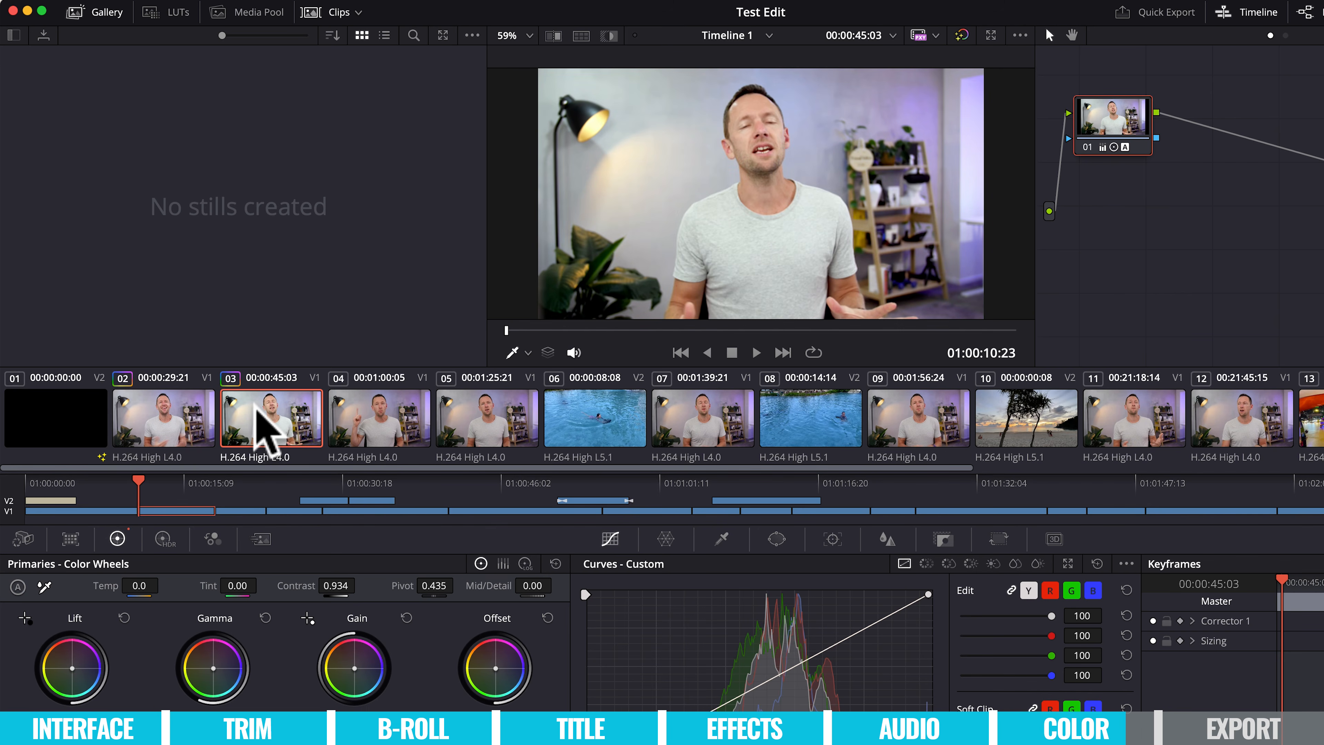
{"action": "left_click", "coordinate": [176, 413]}
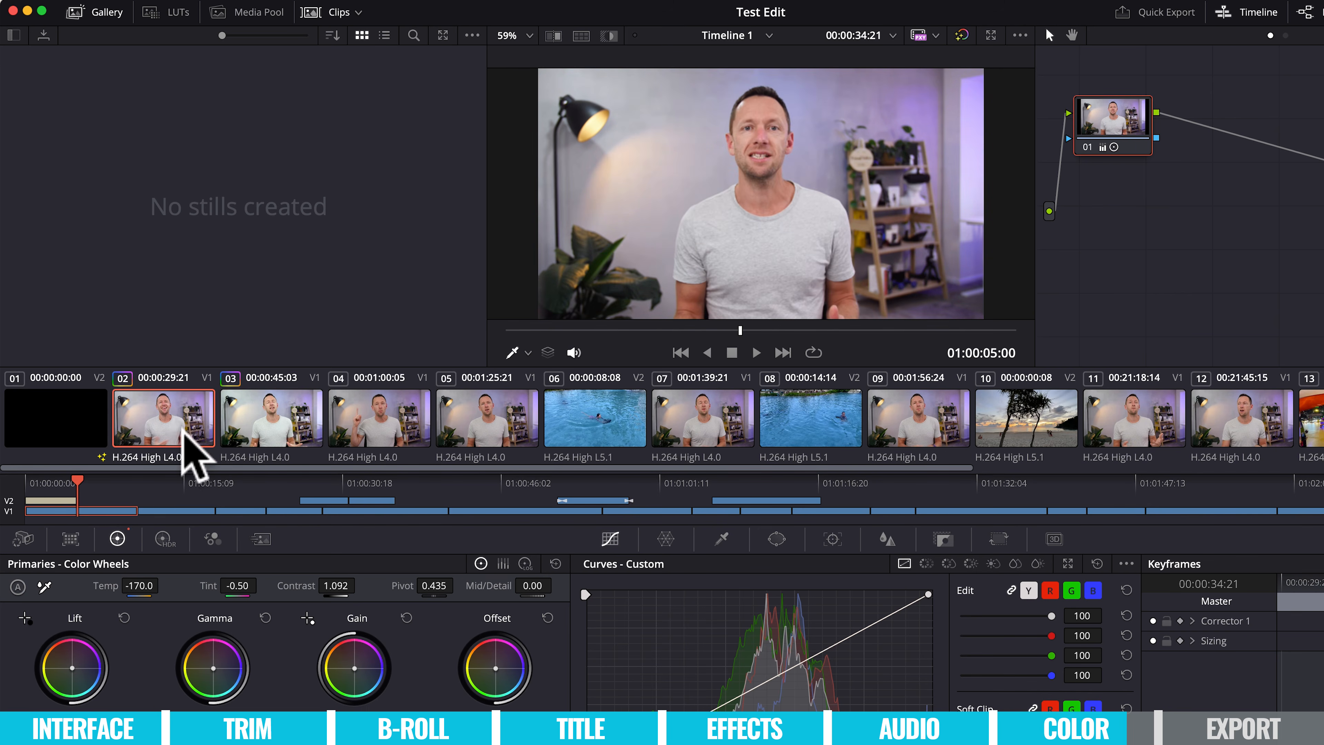
{"action": "right_click", "coordinate": [653, 162]}
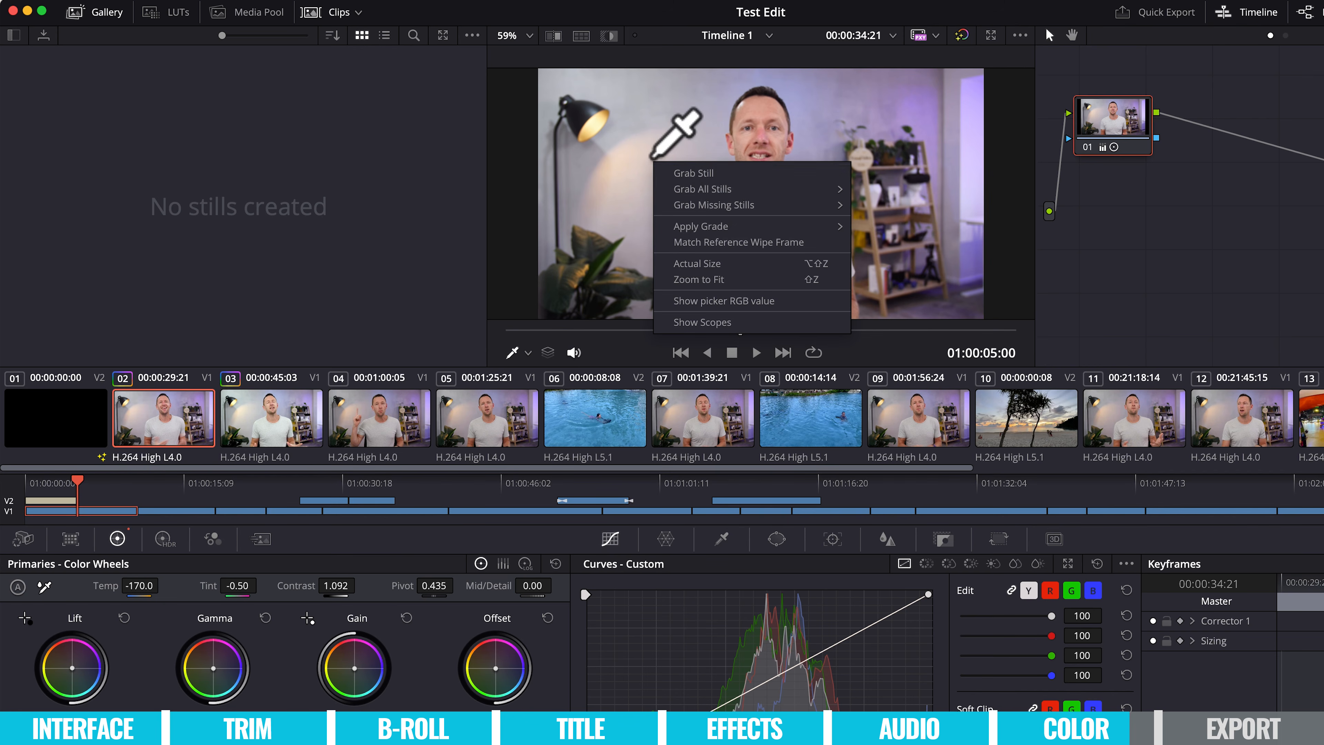
{"action": "left_click", "coordinate": [745, 172]}
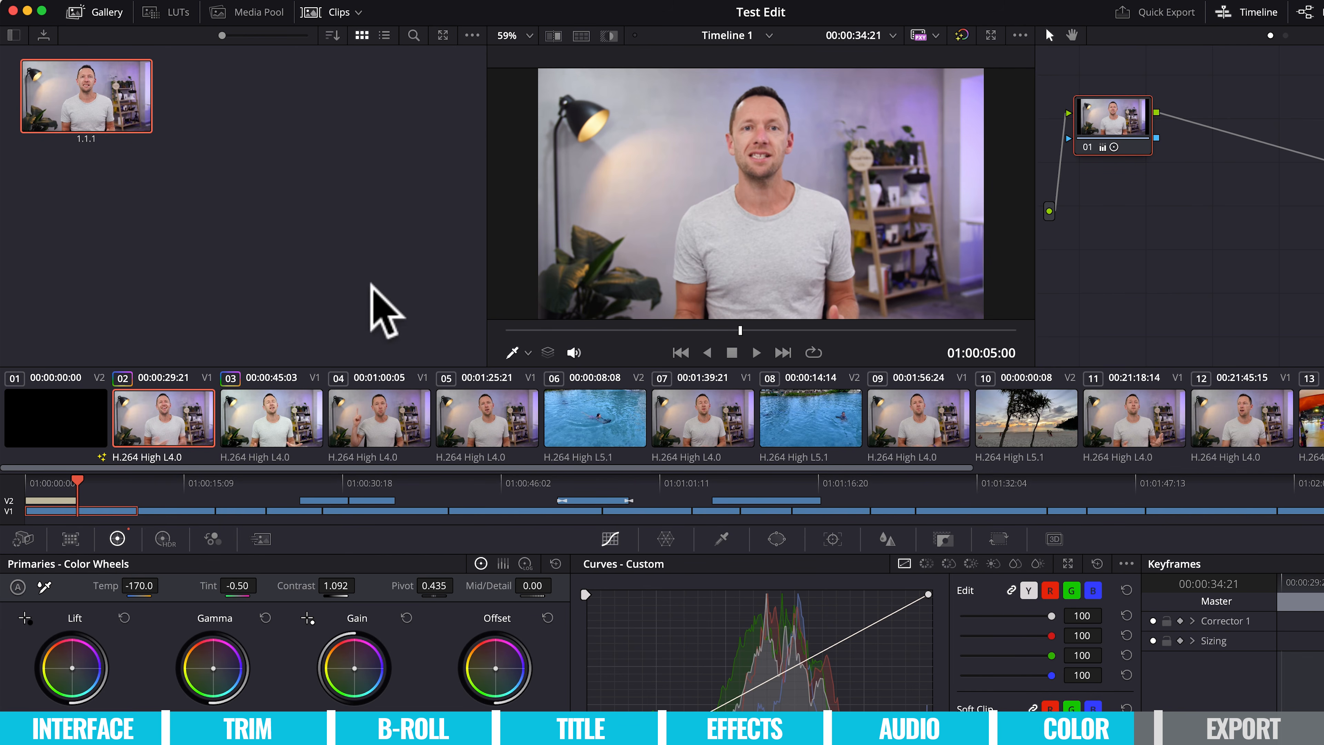
Apply the grade from the gallery still to clip 04
{"action": "left_click", "coordinate": [393, 434]}
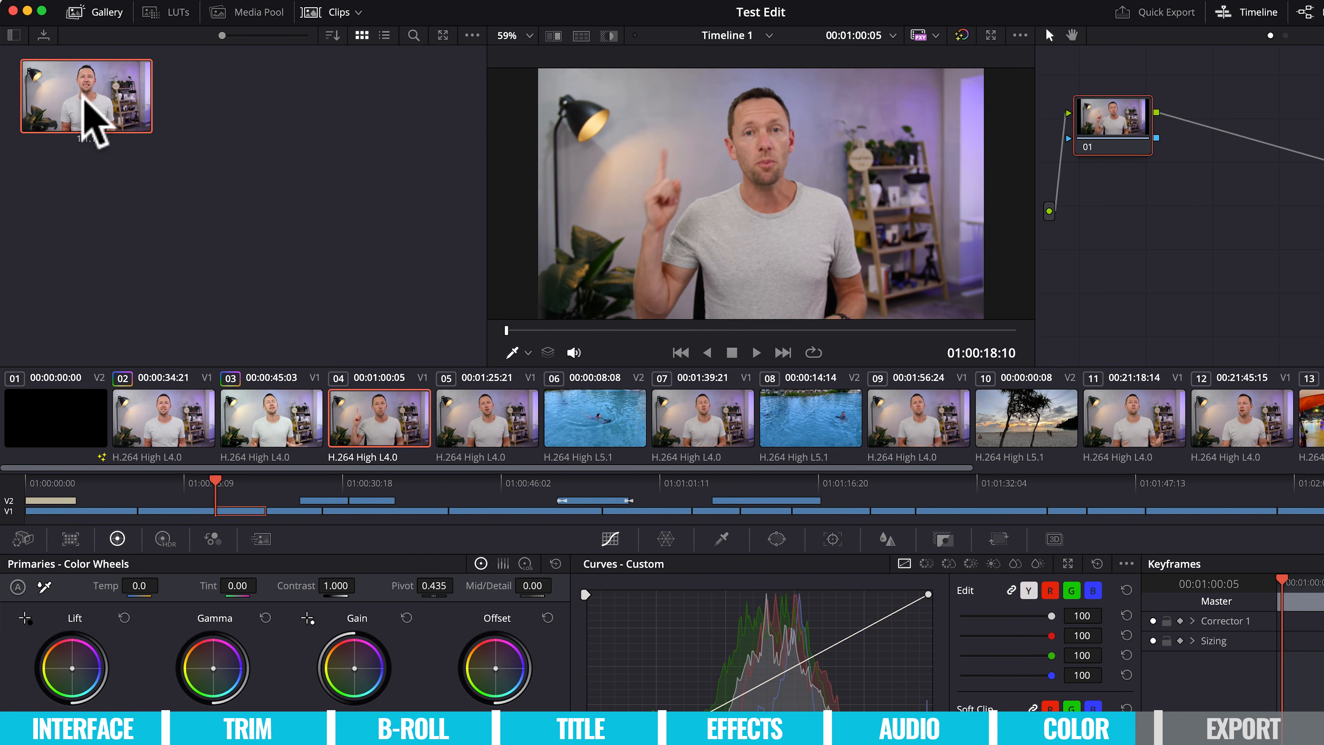
{"action": "right_click", "coordinate": [127, 111]}
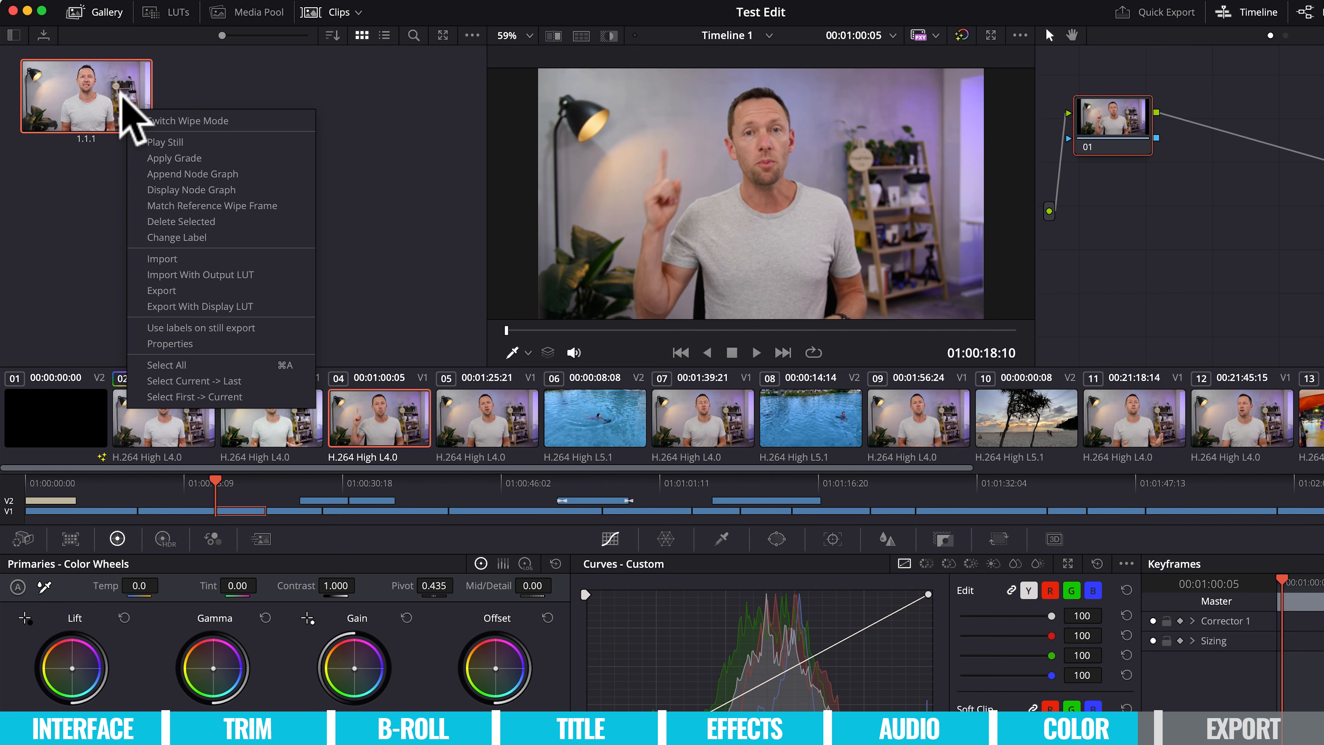
{"action": "left_click", "coordinate": [191, 157]}
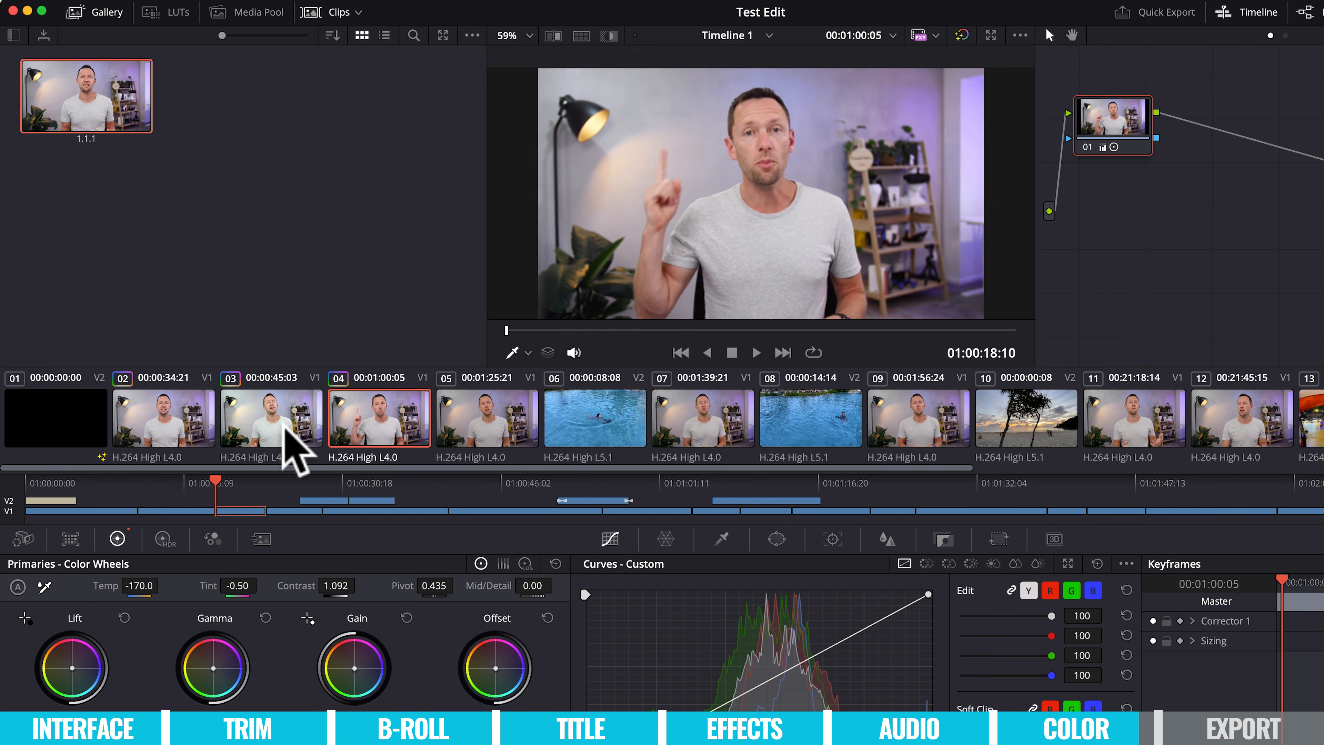
Apply the gallery still's grade to the talking-head clips 05, 07, 09, 11 and 12 together
{"action": "left_click", "coordinate": [508, 435]}
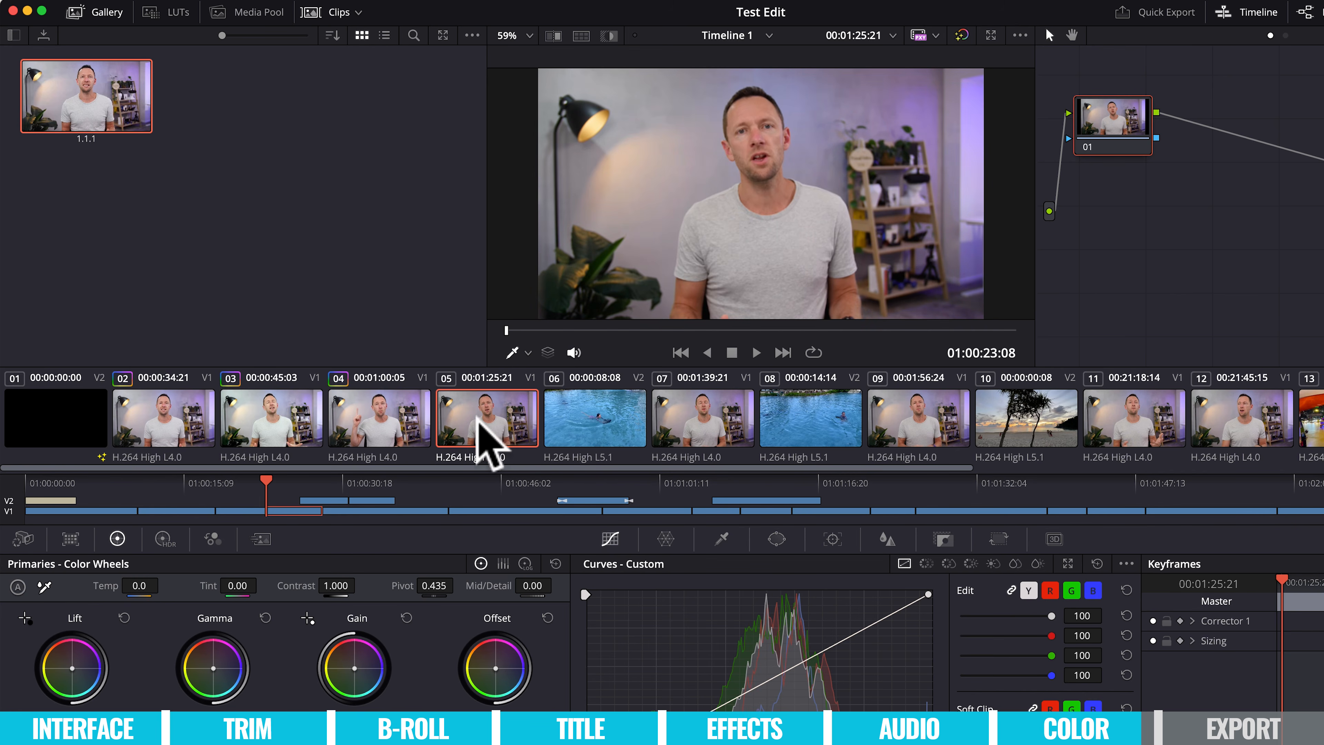
{"action": "left_click", "coordinate": [740, 439], "text": "super"}
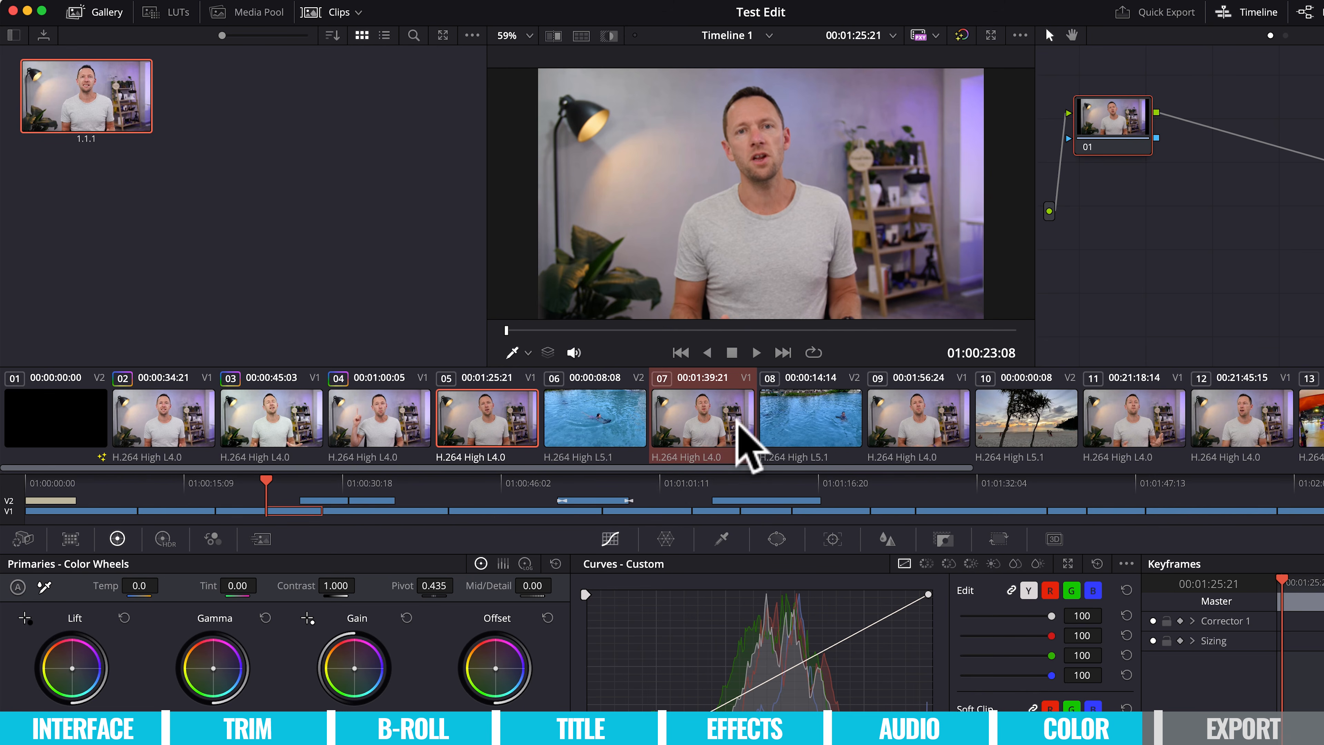
{"action": "left_click", "coordinate": [889, 425], "text": "super"}
{"action": "left_click", "coordinate": [1111, 417], "text": "super"}
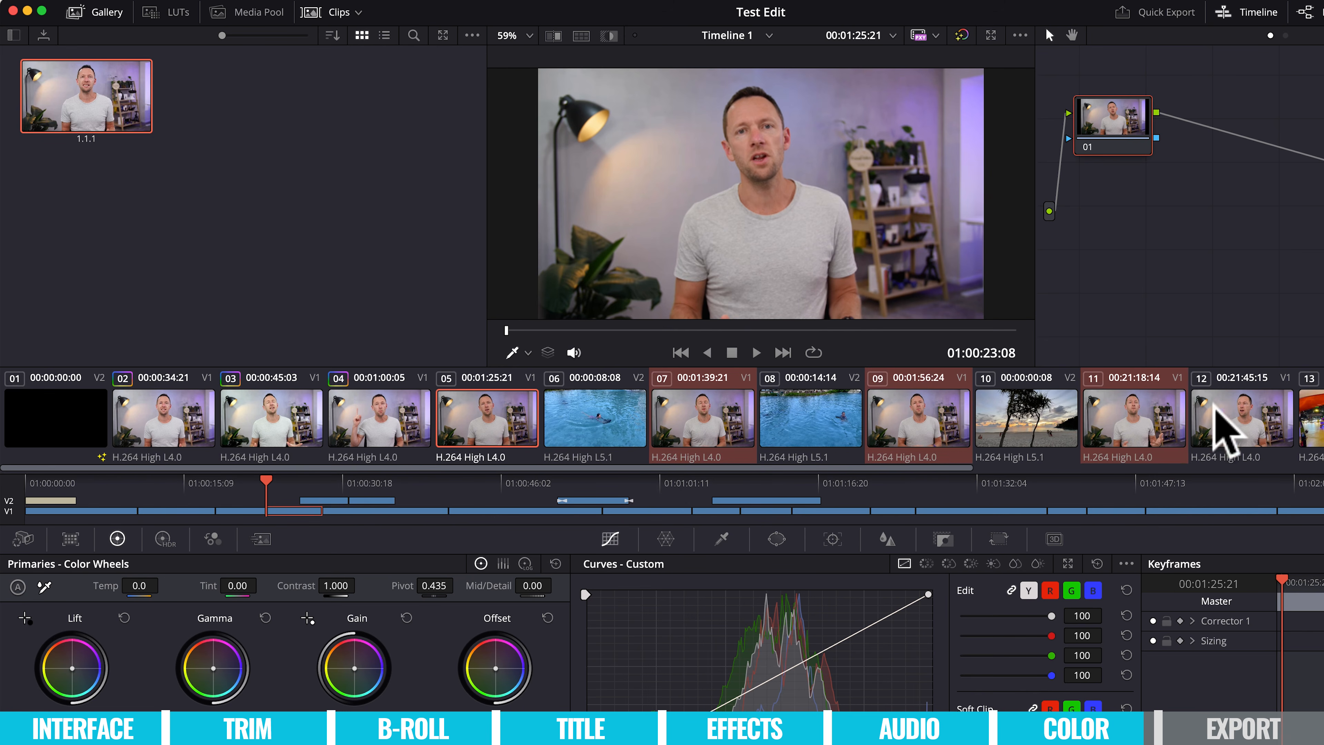
{"action": "left_click", "coordinate": [1212, 412], "text": "super"}
{"action": "right_click", "coordinate": [120, 100]}
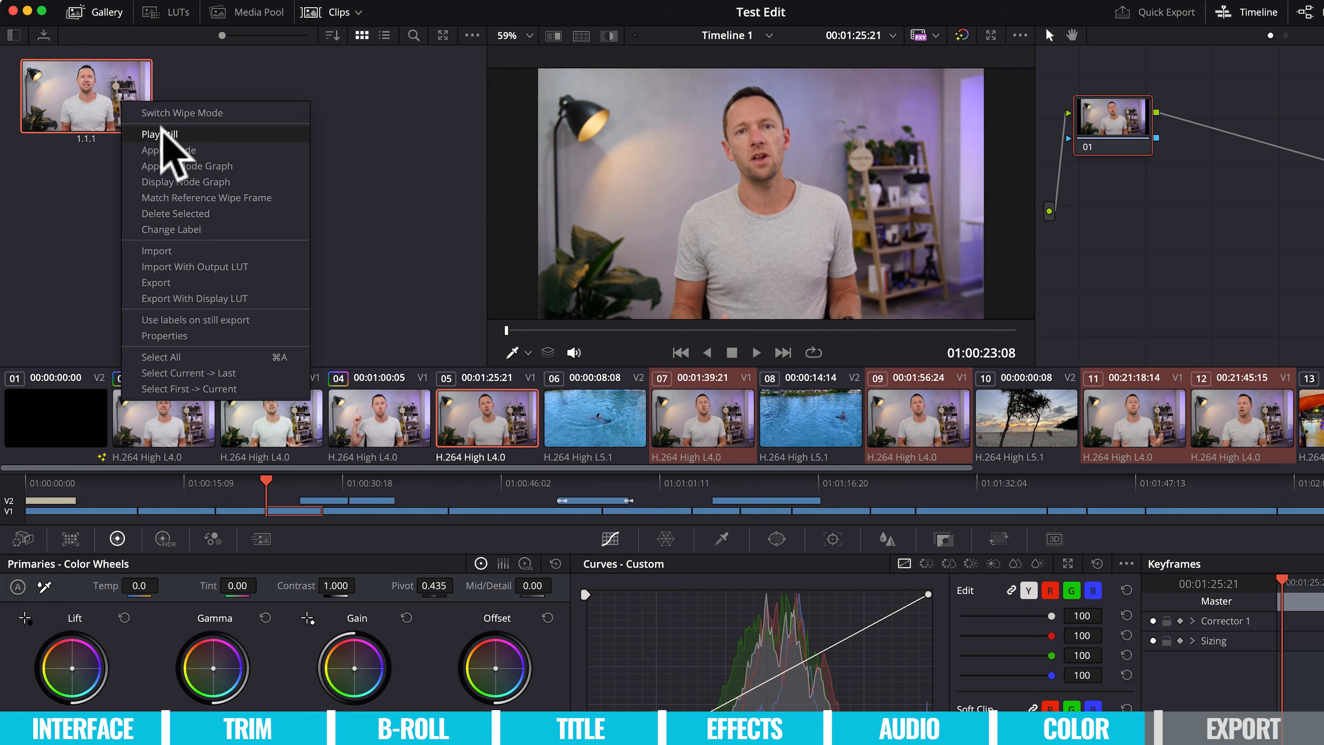
{"action": "left_click", "coordinate": [146, 151]}
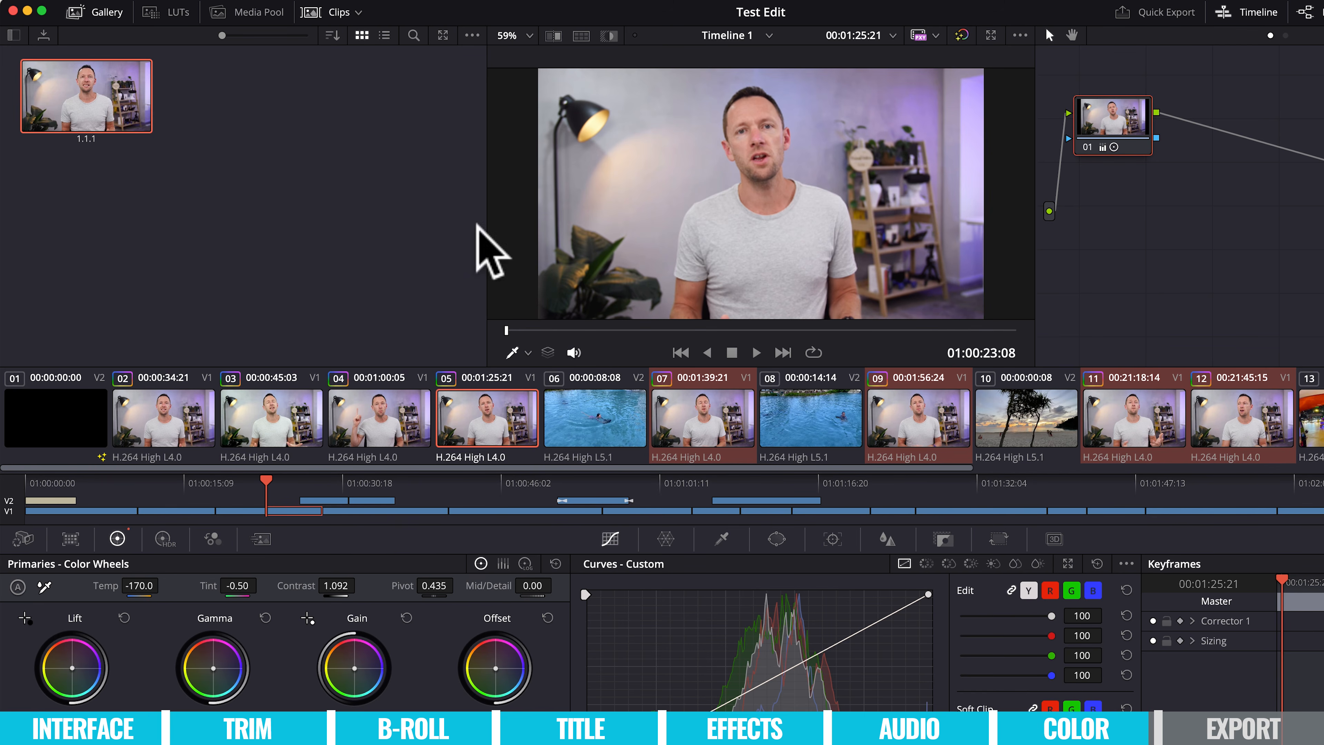
Select clip 06, switch to the Deliver page and try out the H.264 Master, H.265 Master and ProRes 422 HQ render presets
{"action": "left_click", "coordinate": [580, 435]}
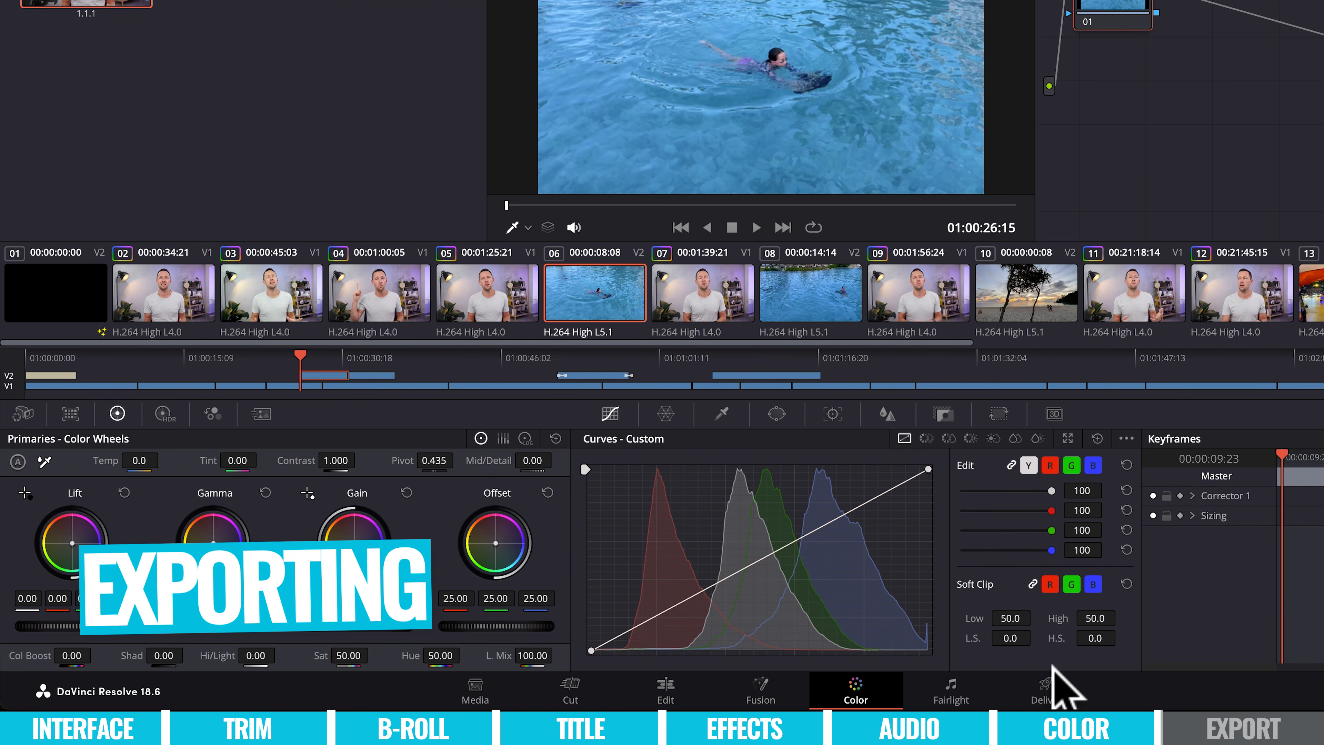
{"action": "left_click", "coordinate": [1039, 690]}
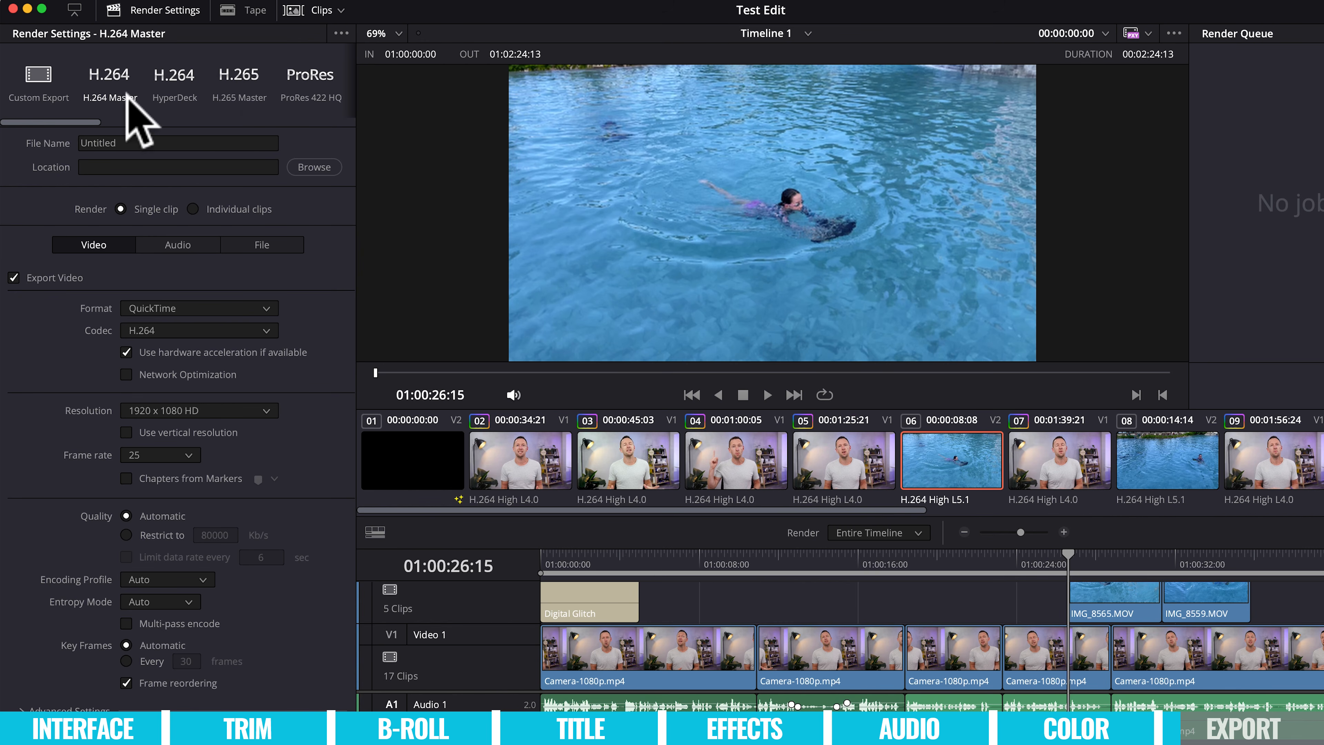
{"action": "left_click", "coordinate": [244, 78]}
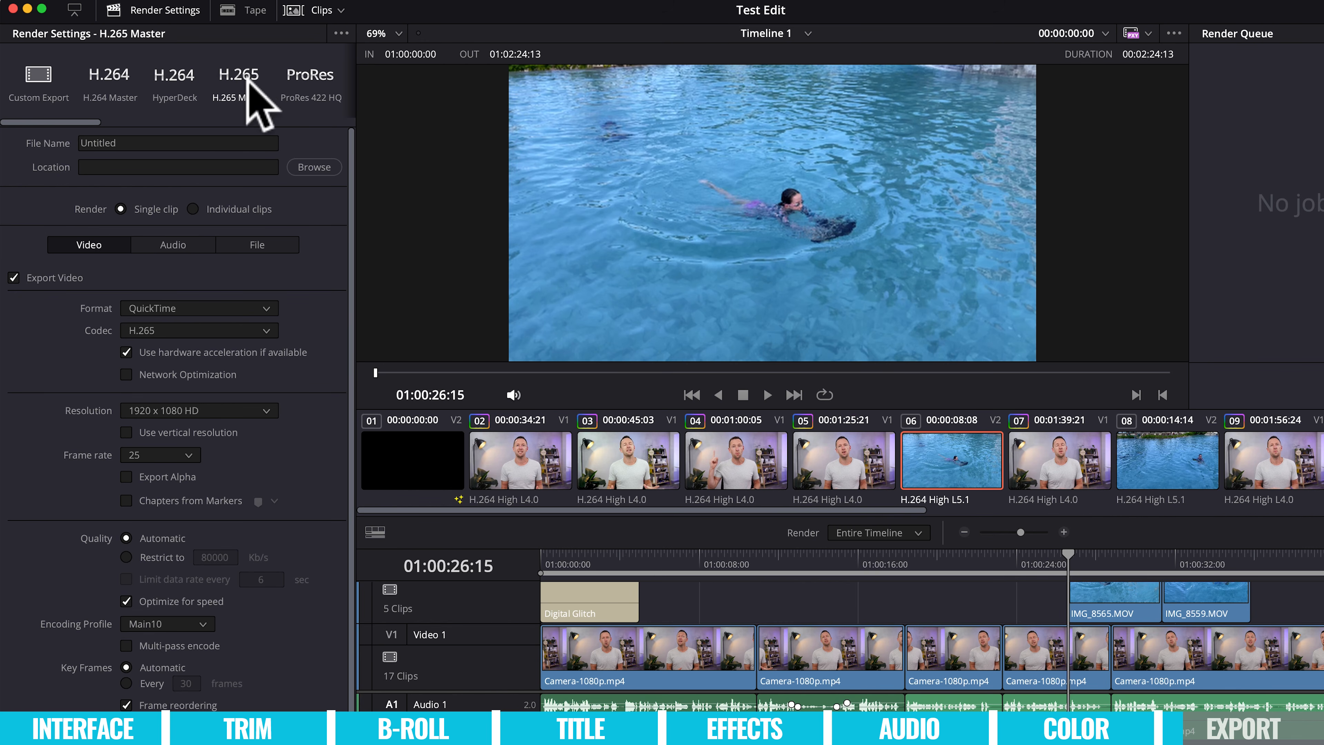
{"action": "left_click", "coordinate": [295, 101]}
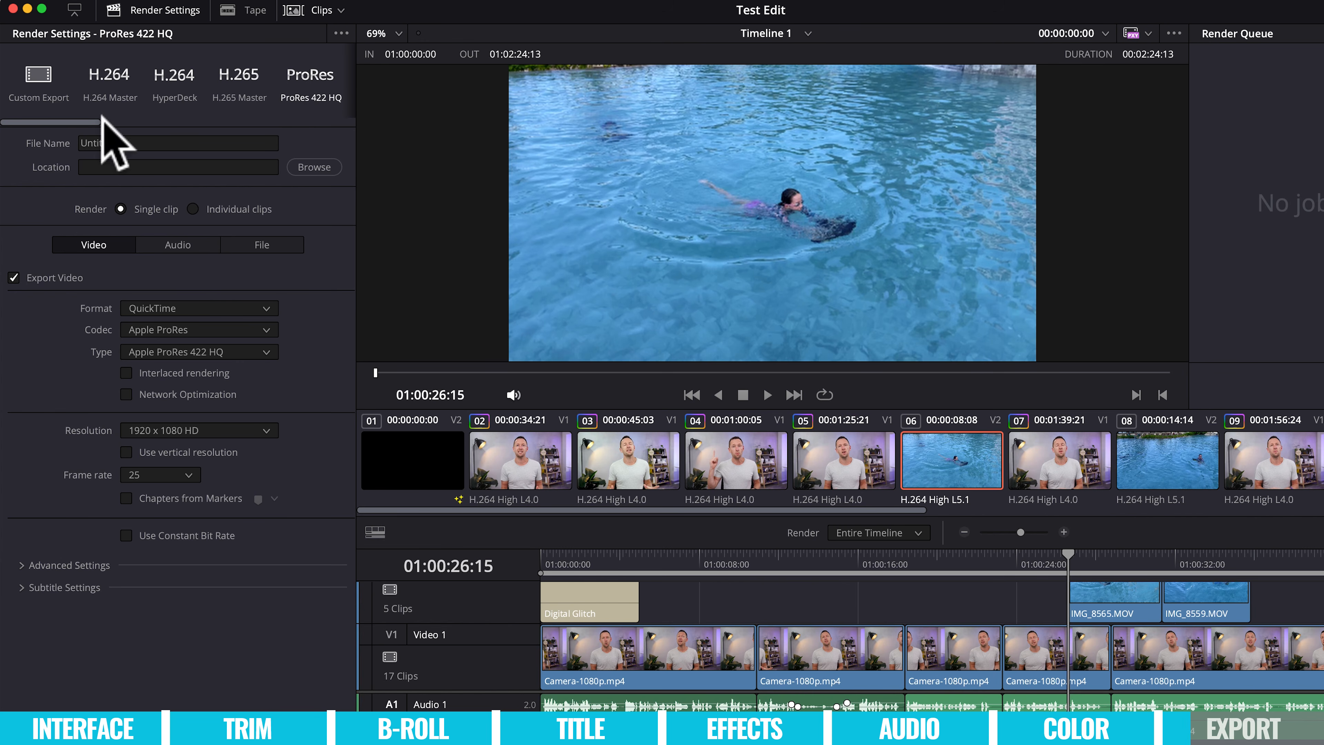
Choose the YouTube render preset at 1080p
{"action": "left_click_drag", "start_coordinate": [55, 121], "coordinate": [131, 131]}
{"action": "left_click", "coordinate": [145, 75]}
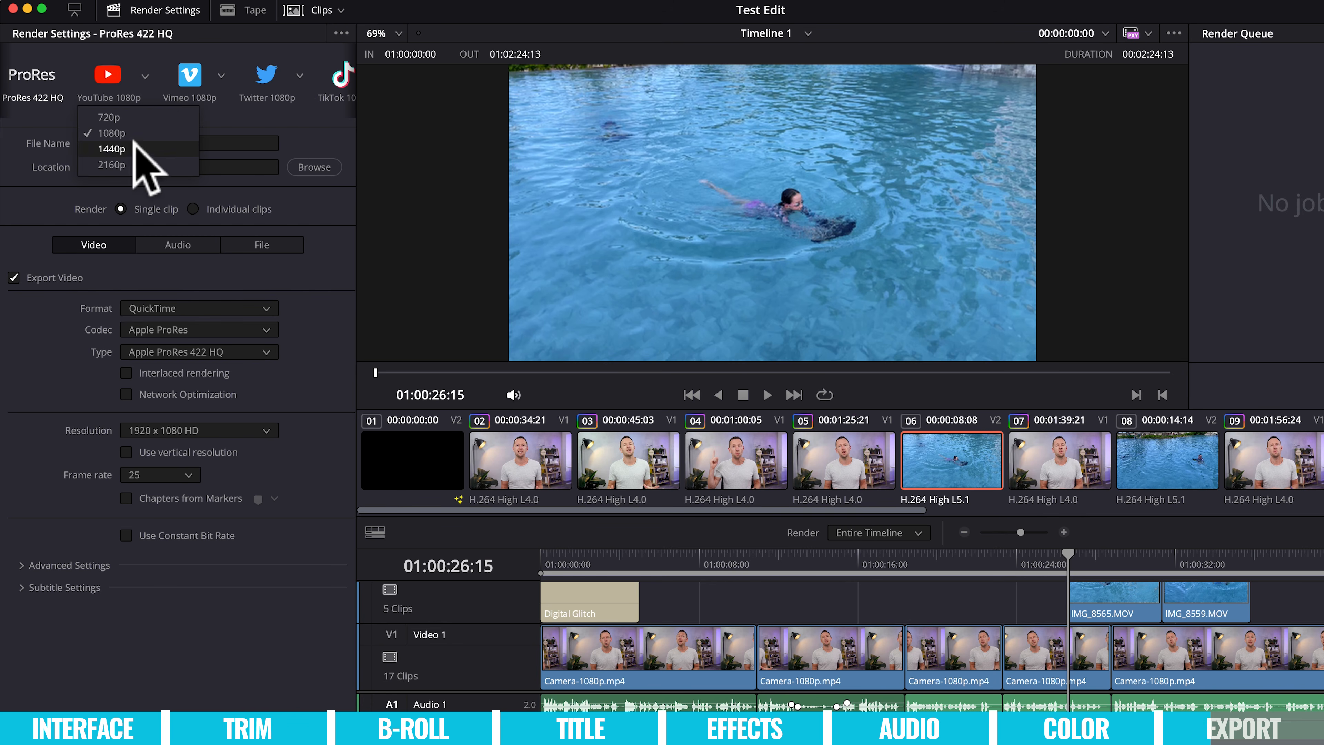
{"action": "left_click", "coordinate": [114, 132]}
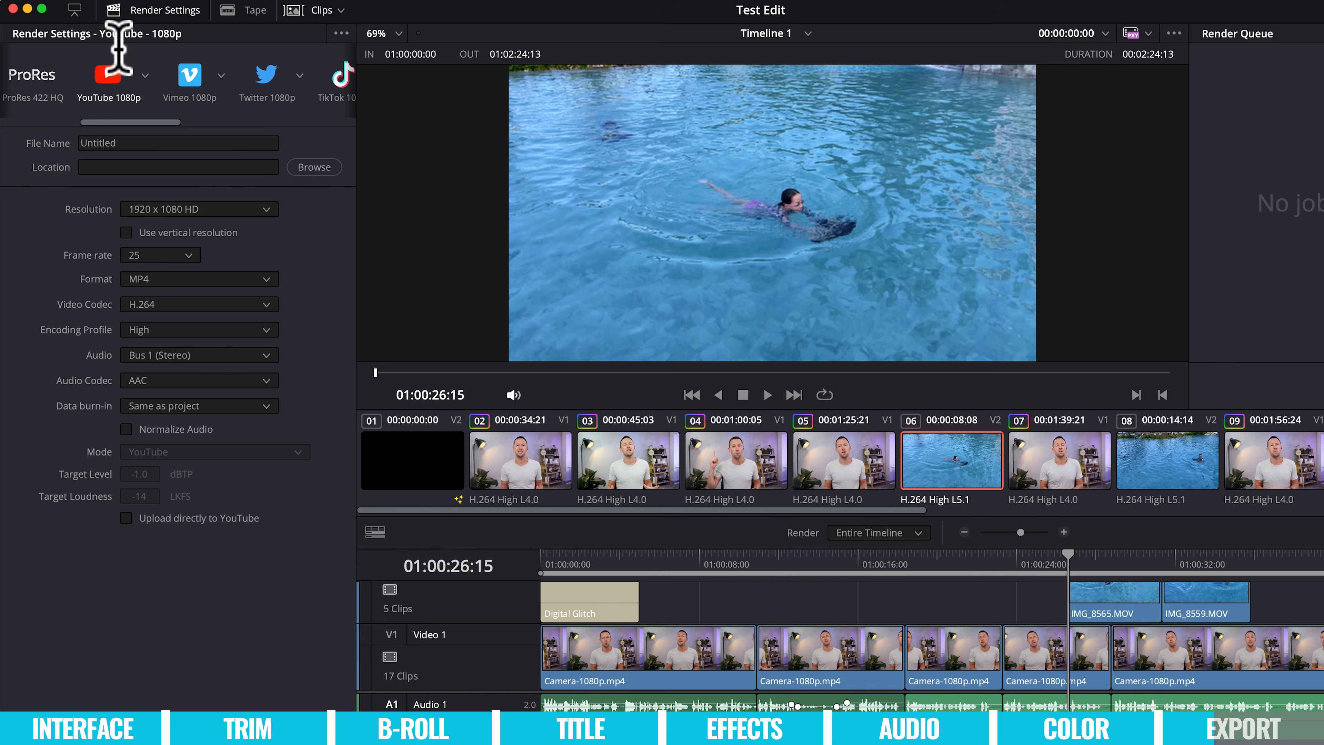
Name the export file with the editor's first name and "Edit", and set its location to the Movies folder
{"action": "left_click", "coordinate": [155, 143]}
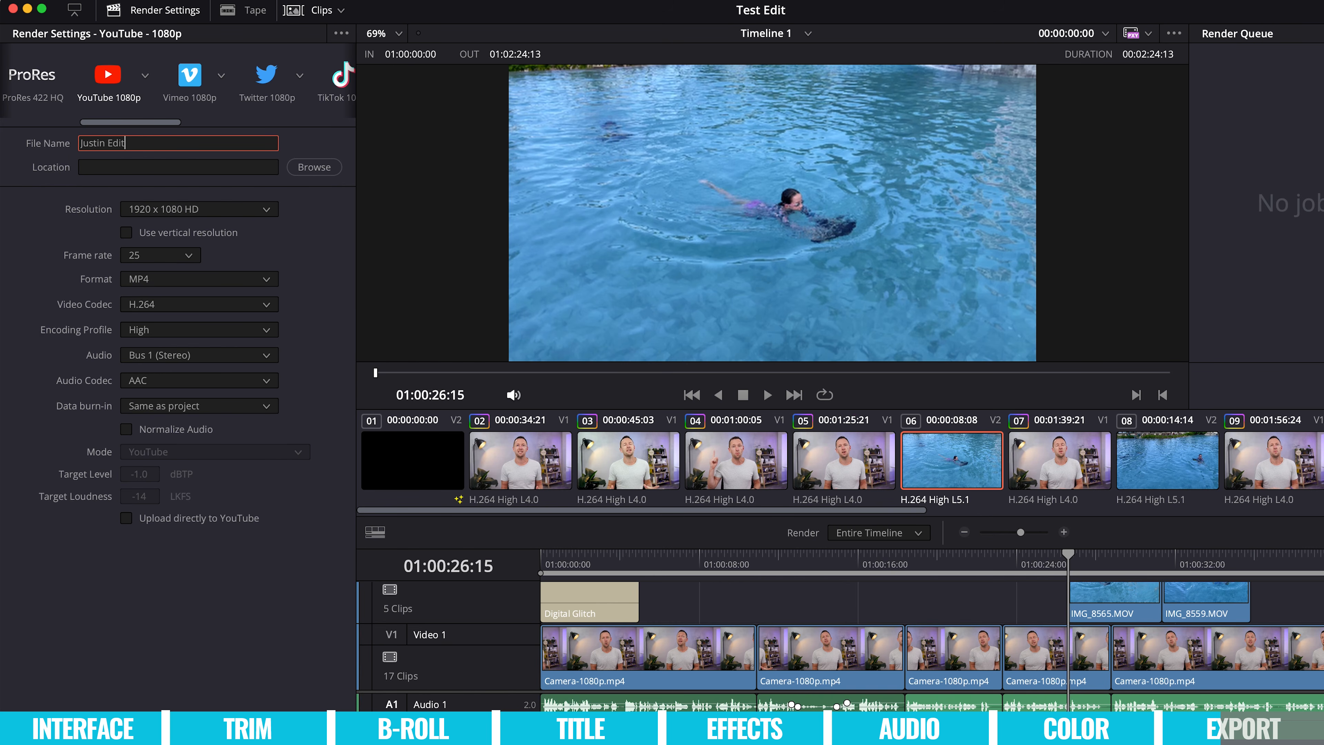
{"action": "left_click", "coordinate": [315, 167]}
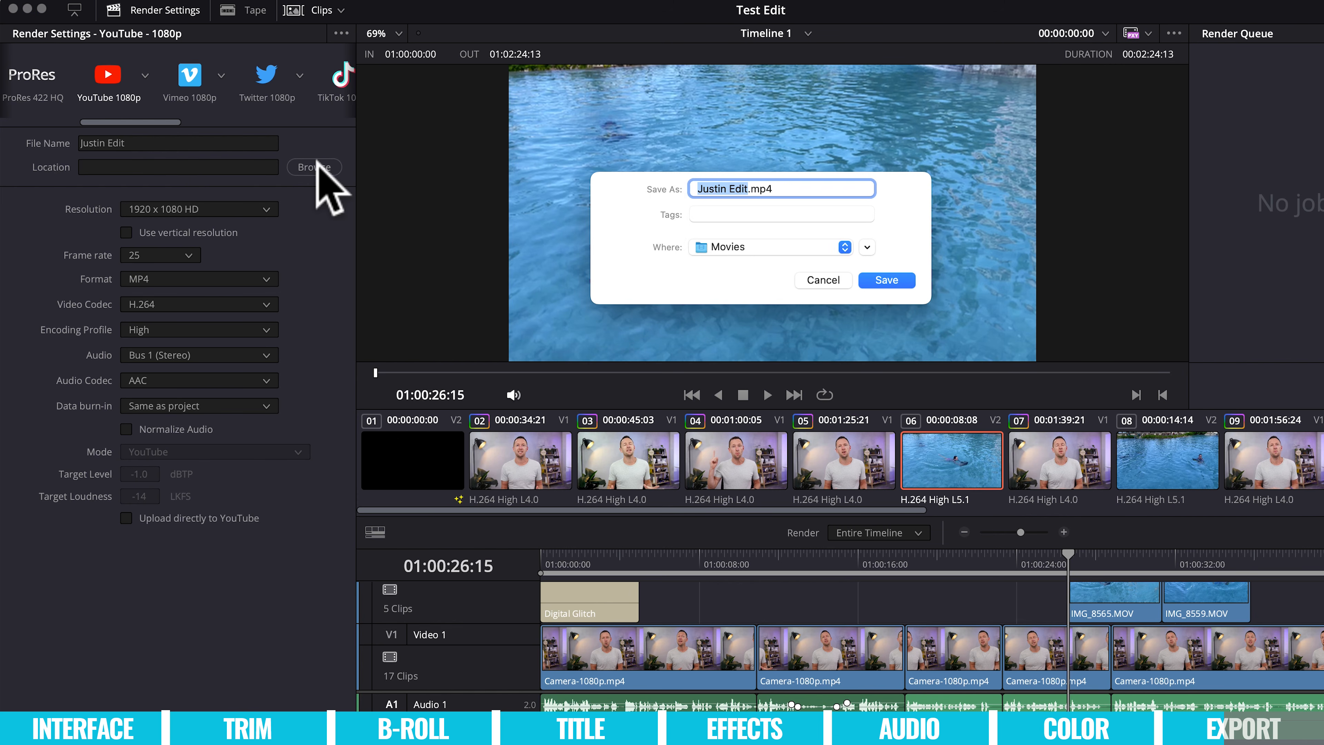
{"action": "left_click", "coordinate": [879, 278]}
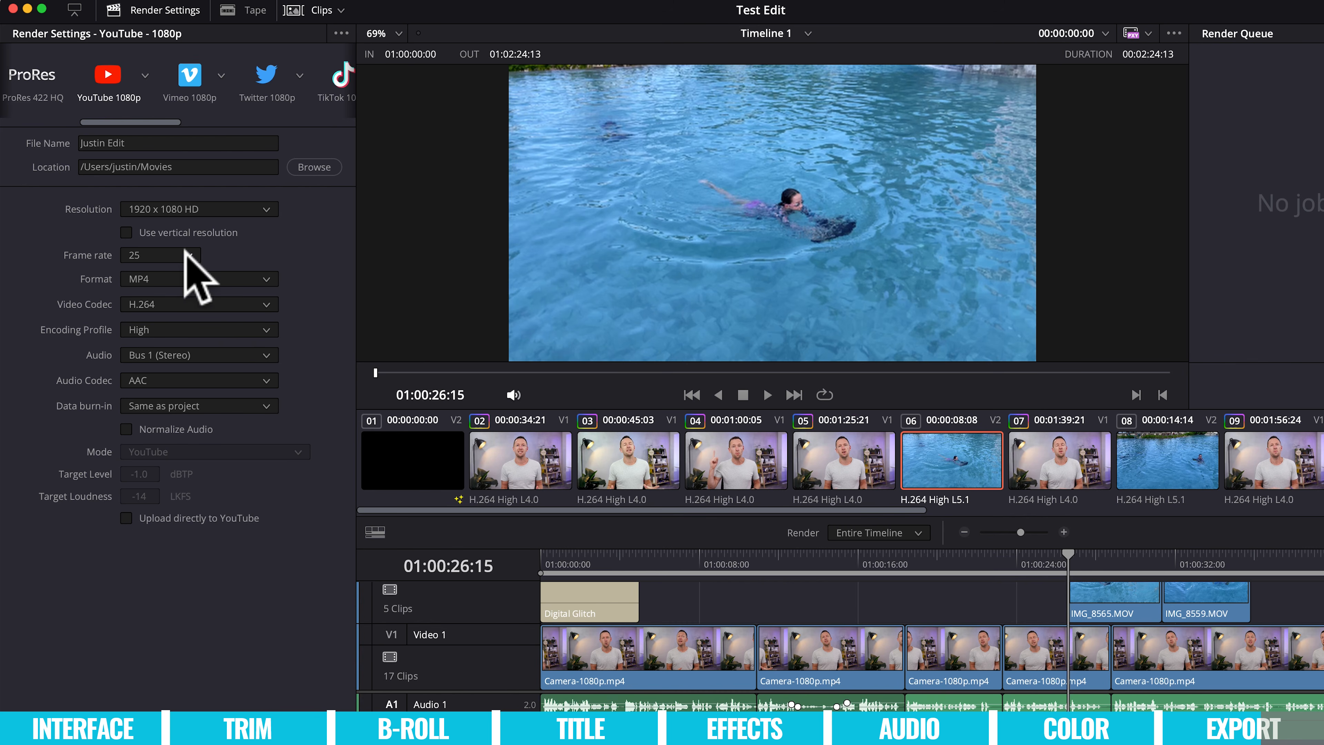
Look through the H.264 Master preset's render settings, including the advanced ones, and return to the YouTube 1080p preset
{"action": "left_click_drag", "start_coordinate": [157, 123], "coordinate": [45, 121]}
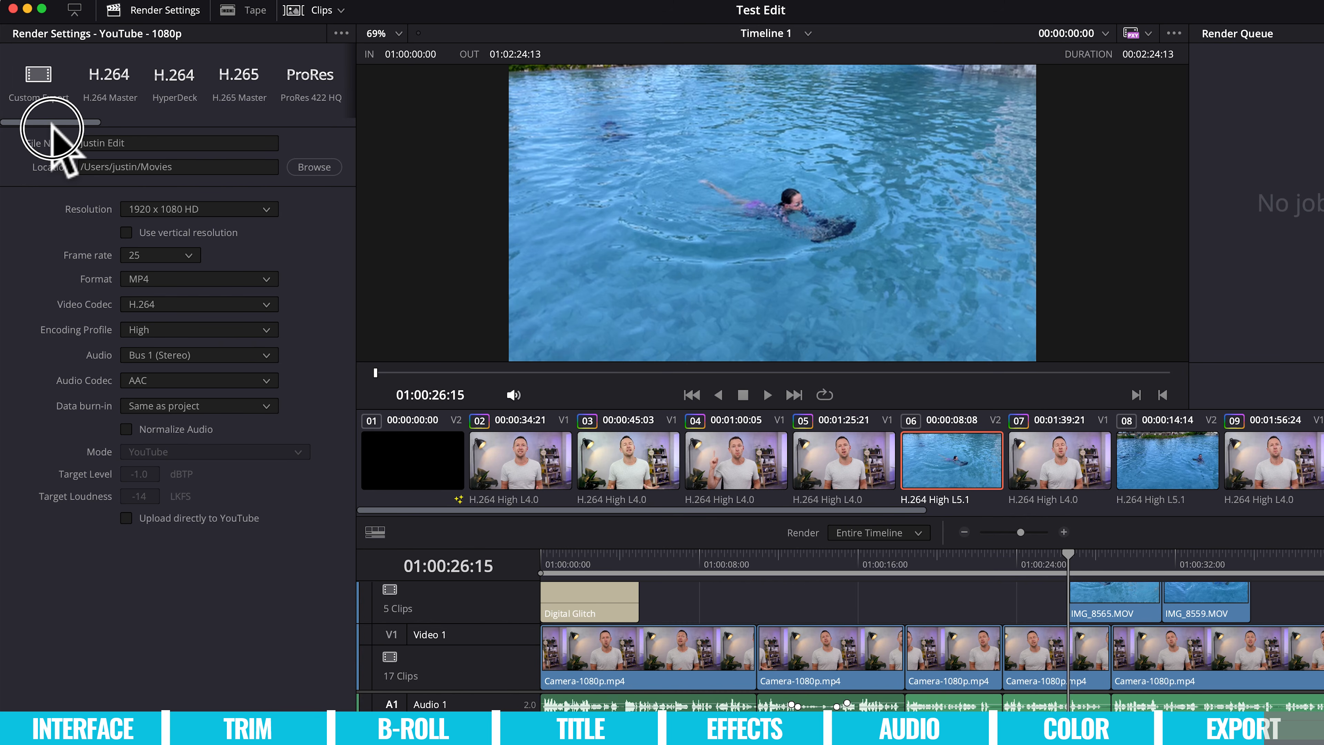
{"action": "left_click", "coordinate": [105, 75]}
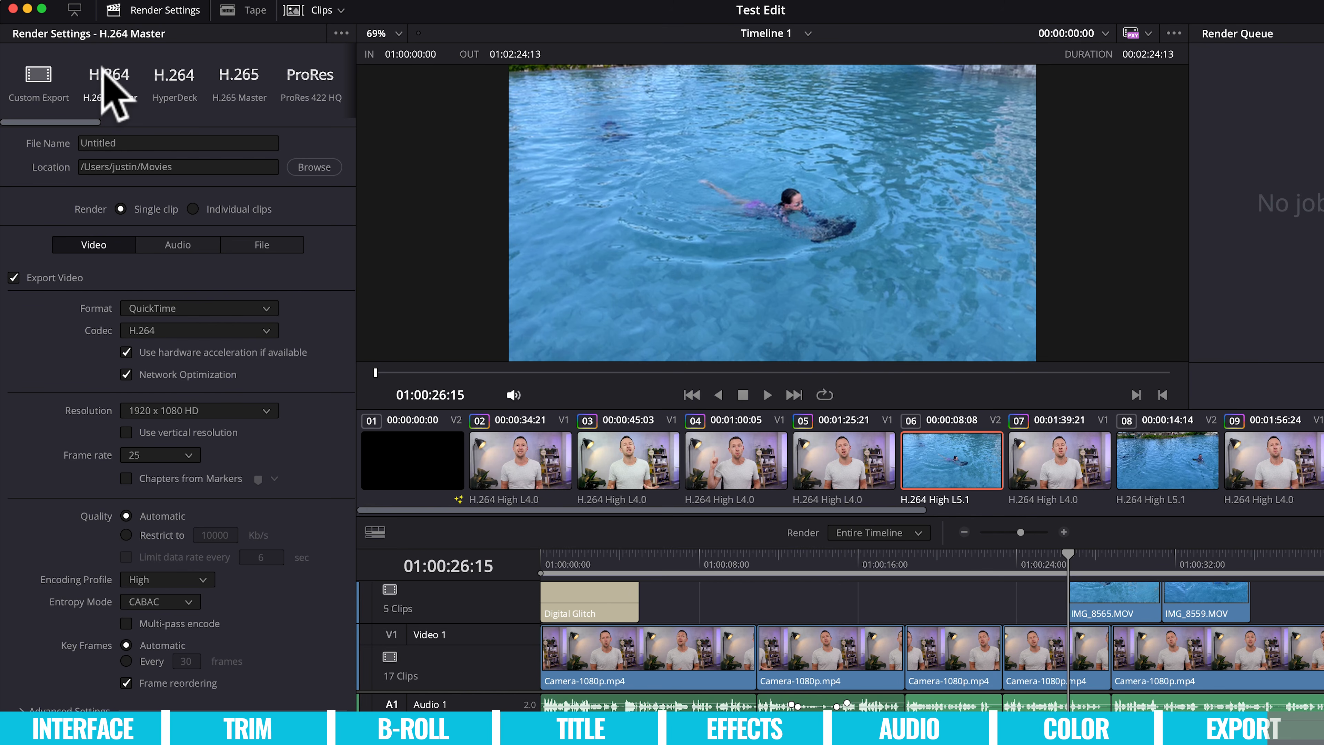
{"action": "left_click", "coordinate": [21, 709]}
{"action": "scroll", "coordinate": [112, 582], "scroll_direction": "down", "scroll_amount": 8}
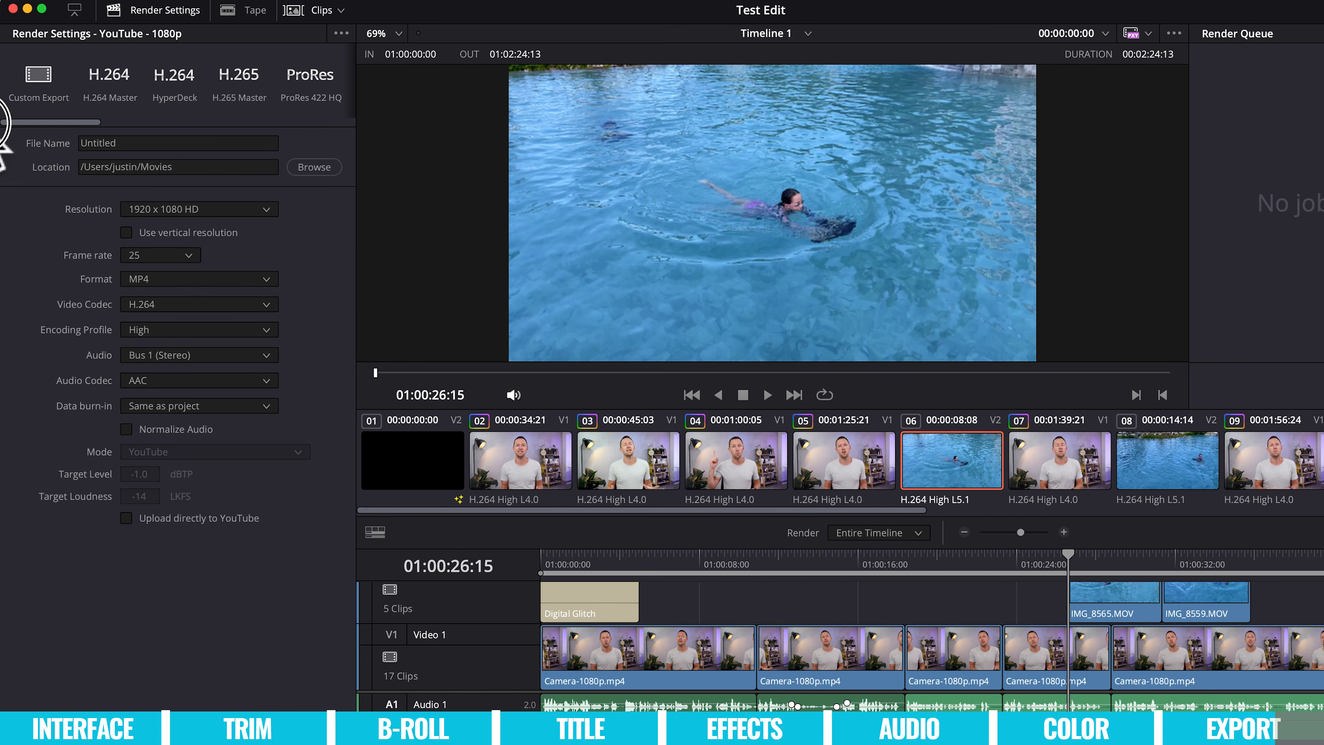
Add the timeline to the render queue twice, once as YouTube 1080p and once as ProRes 422 HQ
{"action": "scroll", "coordinate": [147, 120], "scroll_direction": "right", "scroll_amount": 3}
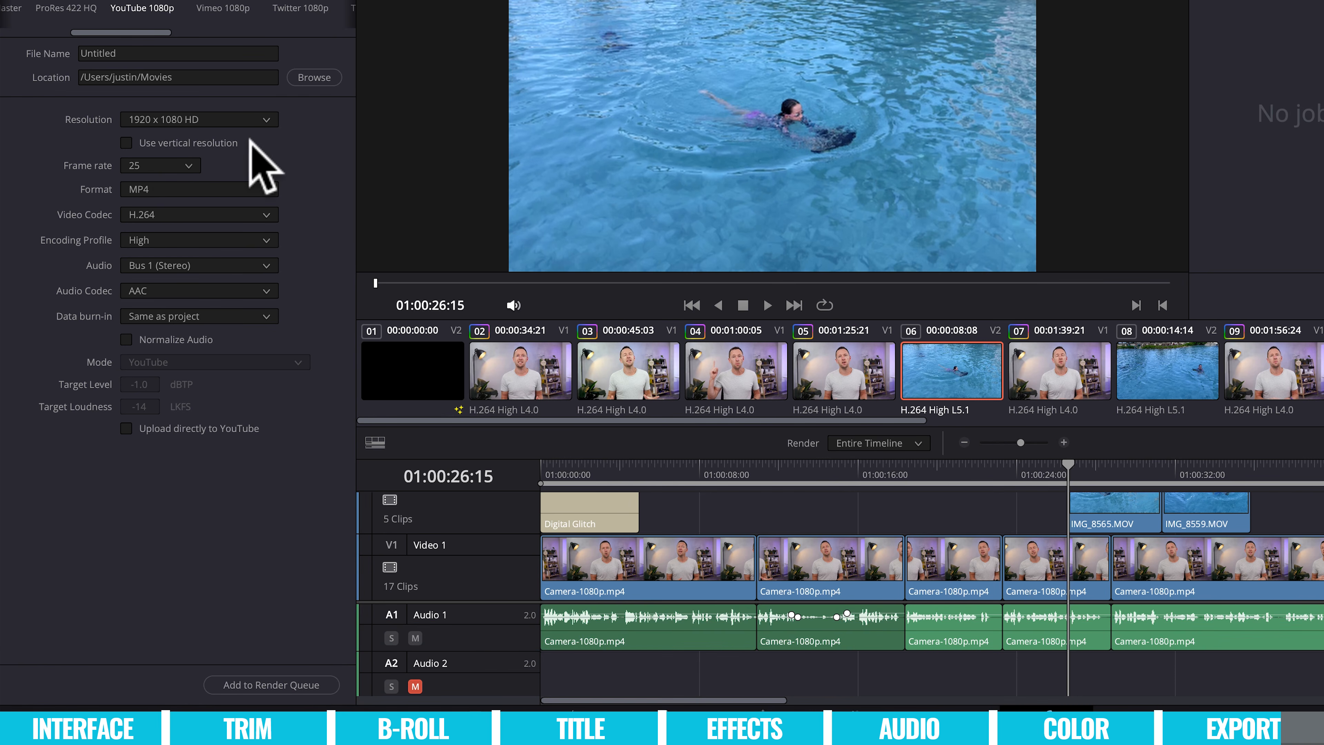
{"action": "left_click", "coordinate": [308, 684]}
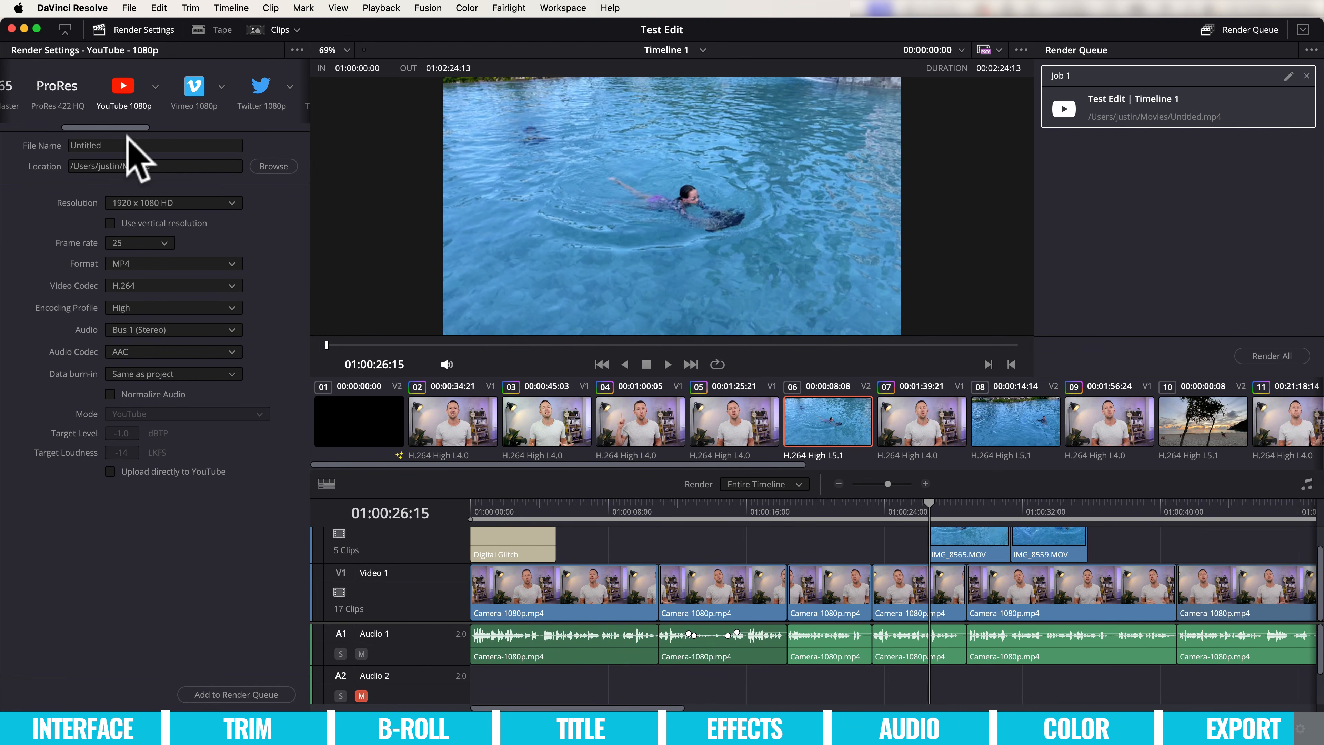
{"action": "left_click_drag", "start_coordinate": [124, 126], "coordinate": [112, 127]}
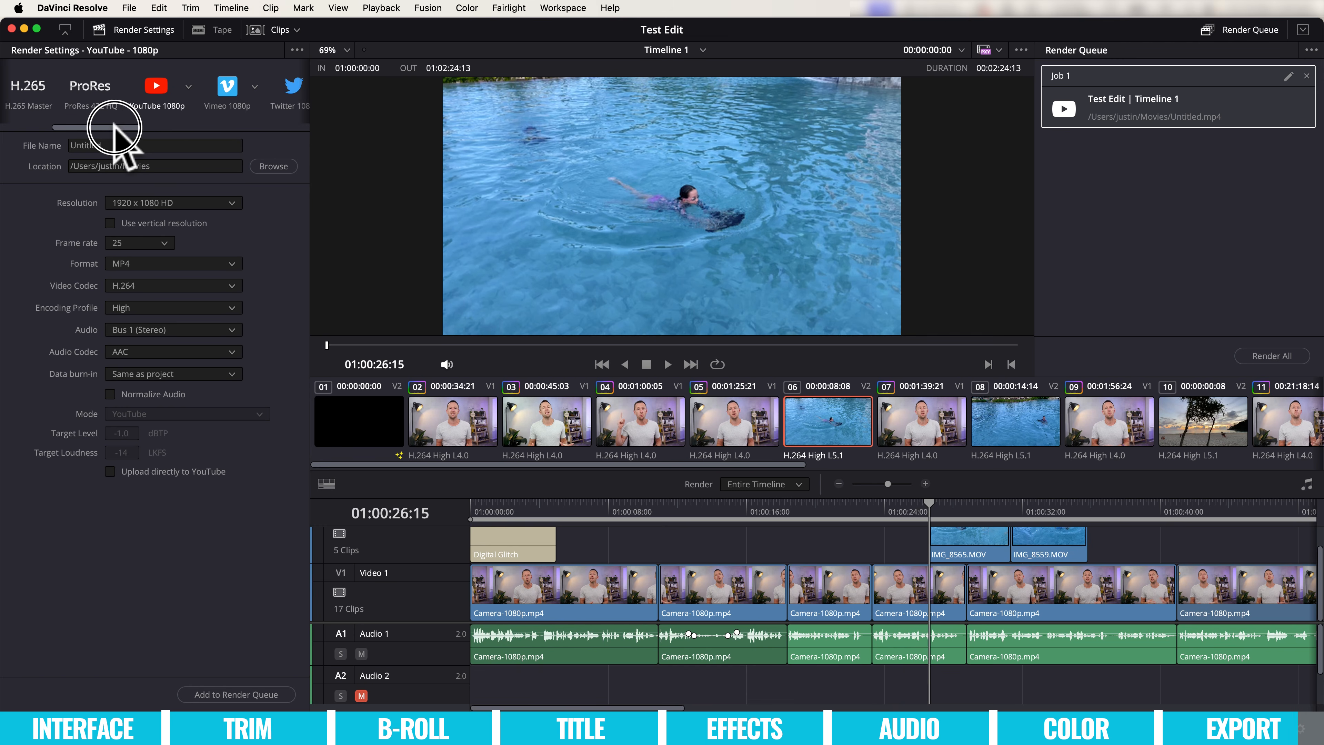
{"action": "left_click", "coordinate": [106, 88]}
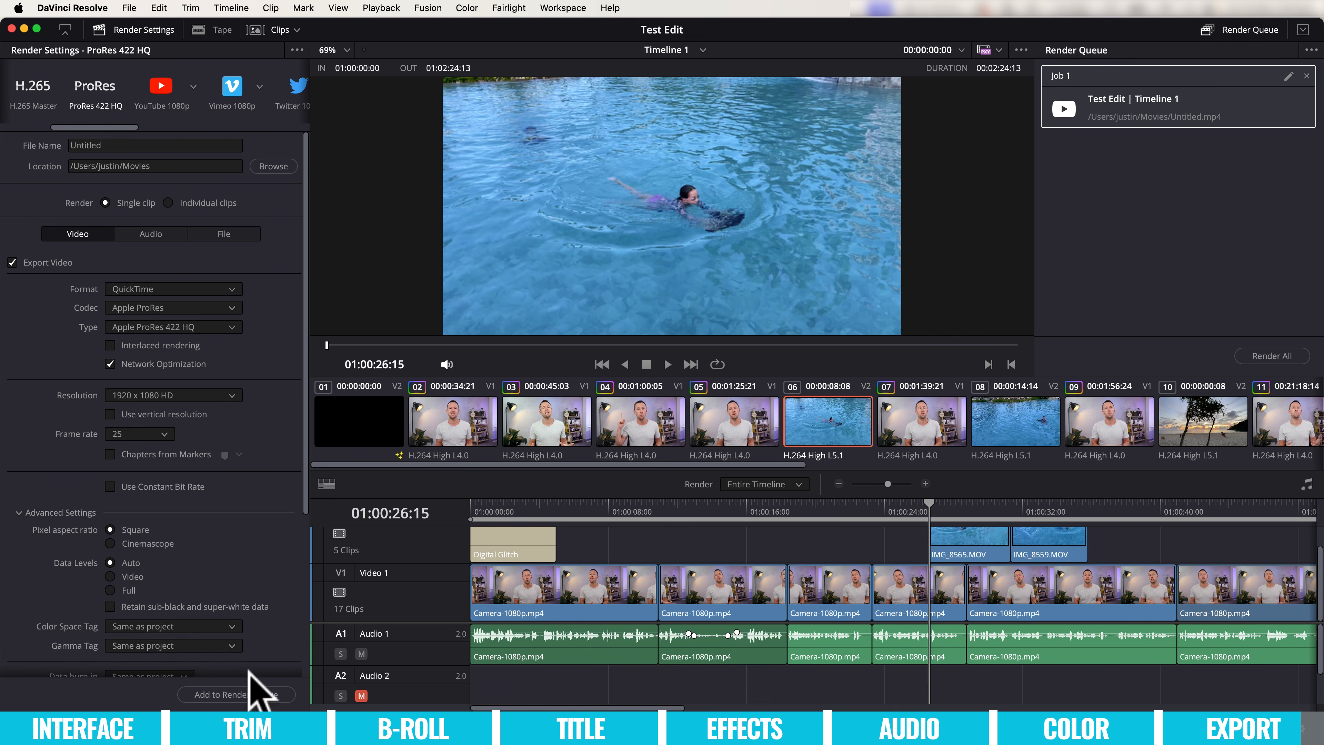
{"action": "left_click", "coordinate": [251, 694]}
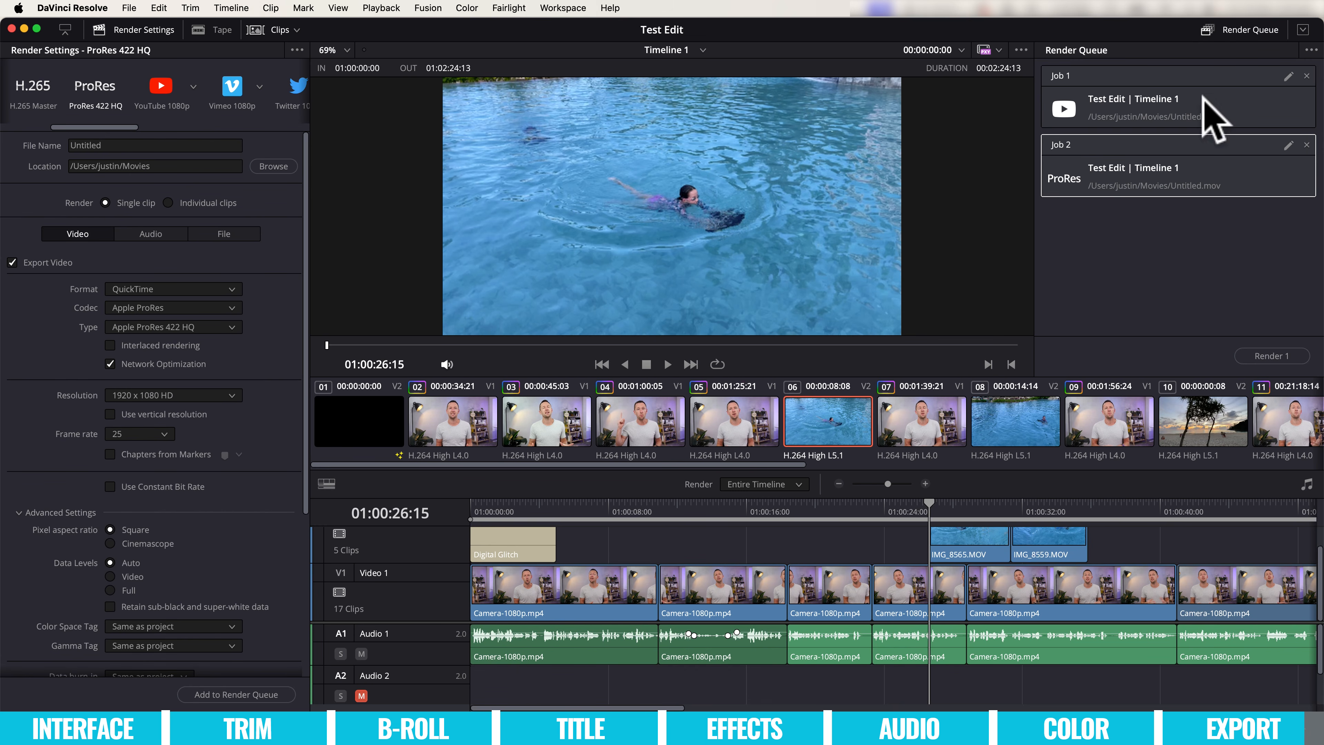
Deselect the queued jobs and start rendering all jobs in the render queue
{"action": "left_click", "coordinate": [1149, 237]}
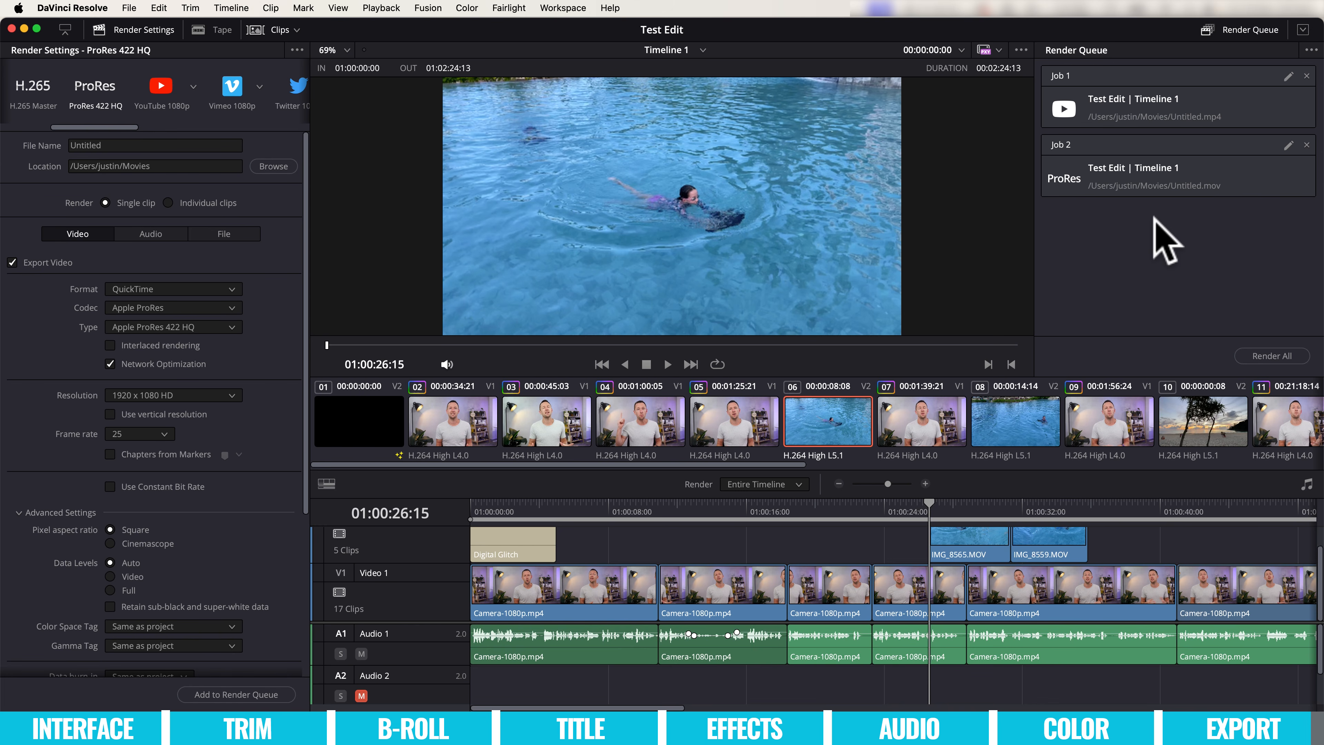
{"action": "left_click", "coordinate": [1271, 355]}
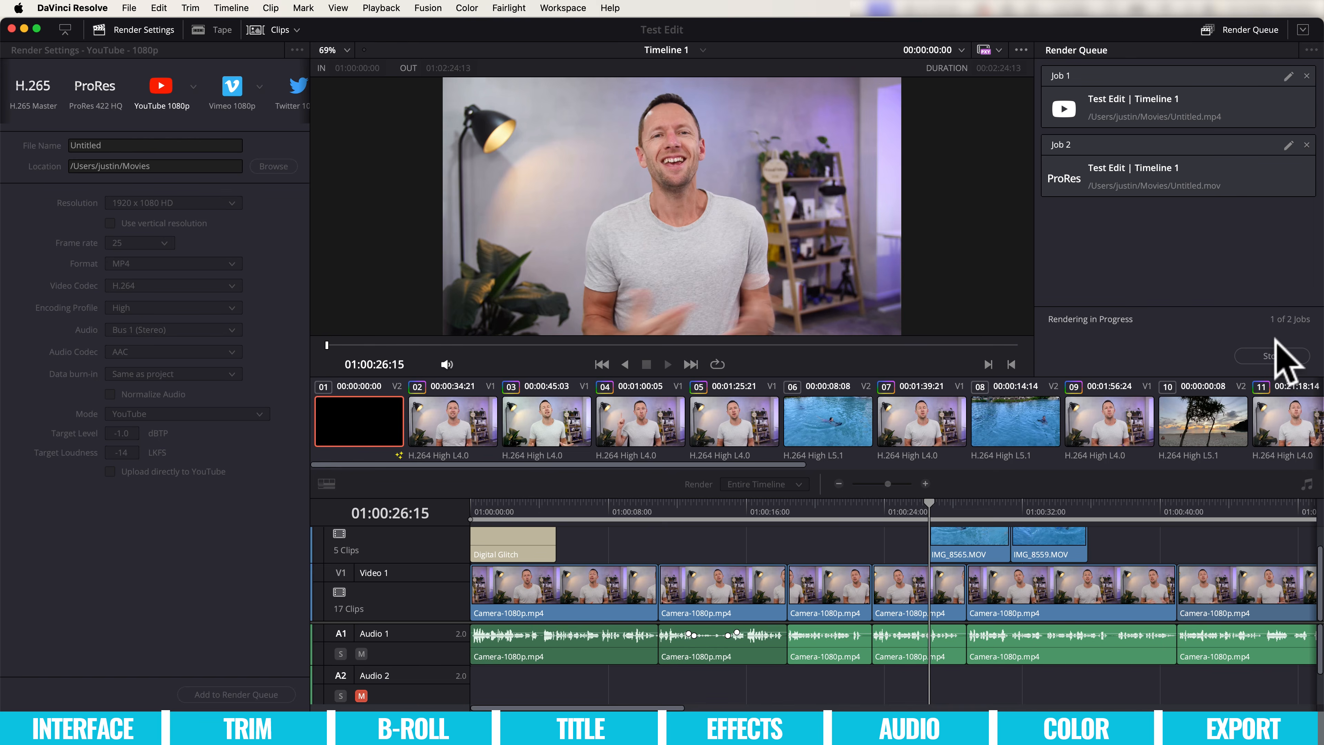